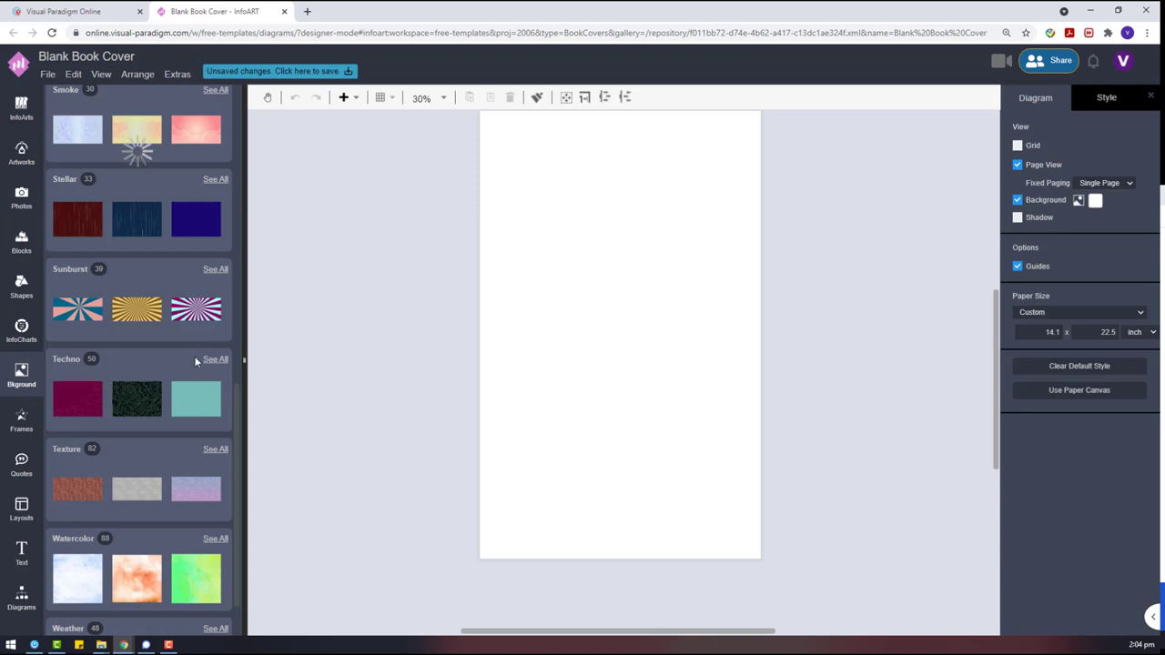
Try several Techno backgrounds on the blank cover, including the circuit pattern, the dark blue hexagons and the purple network.
left_click(195, 358)
left_click(143, 329)
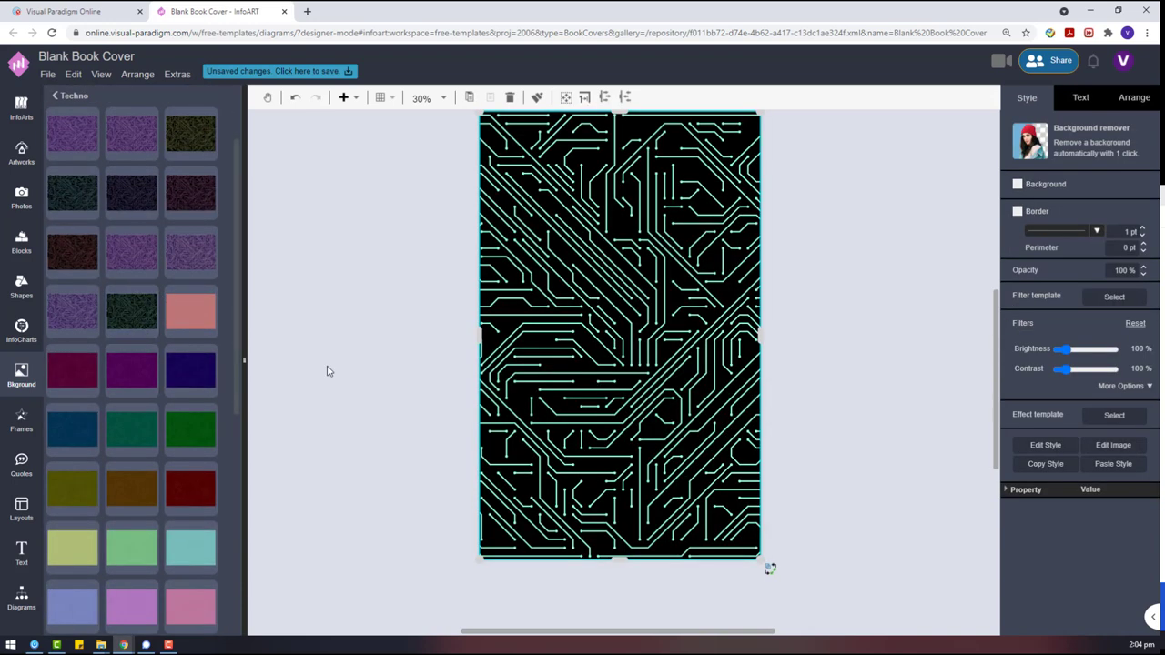
left_click(64, 444)
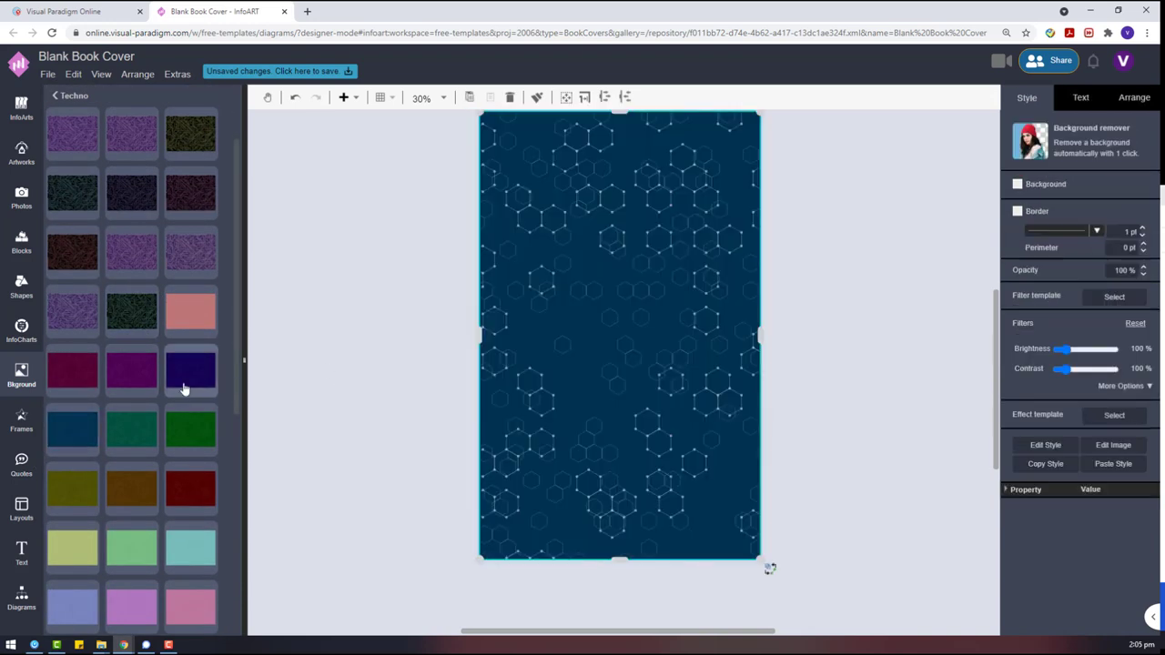
left_click(184, 388)
left_click(147, 446)
scroll(115, 488, "down", 3)
left_click(72, 437)
scroll(72, 437, "down", 2)
left_click(72, 438)
scroll(107, 439, "down", 2)
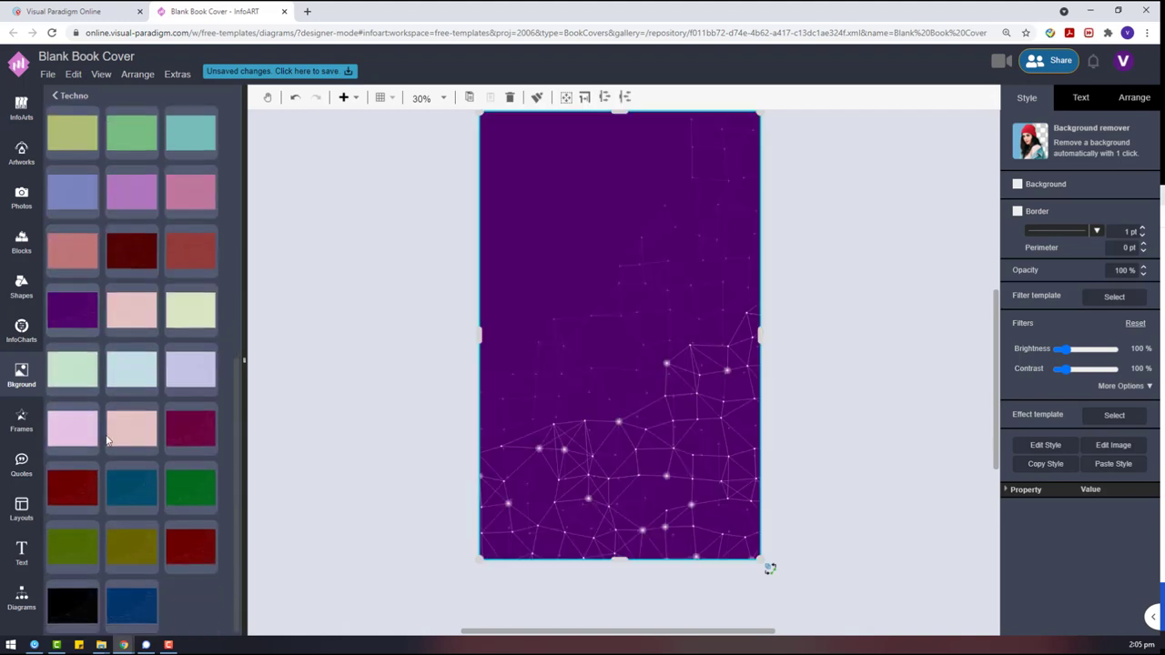
Compare more Techno backgrounds and apply the teal one with the hexagon pattern to the cover.
left_click(121, 478)
left_click(187, 414)
scroll(186, 415, "up", 2)
left_click(187, 416)
scroll(185, 414, "up", 3)
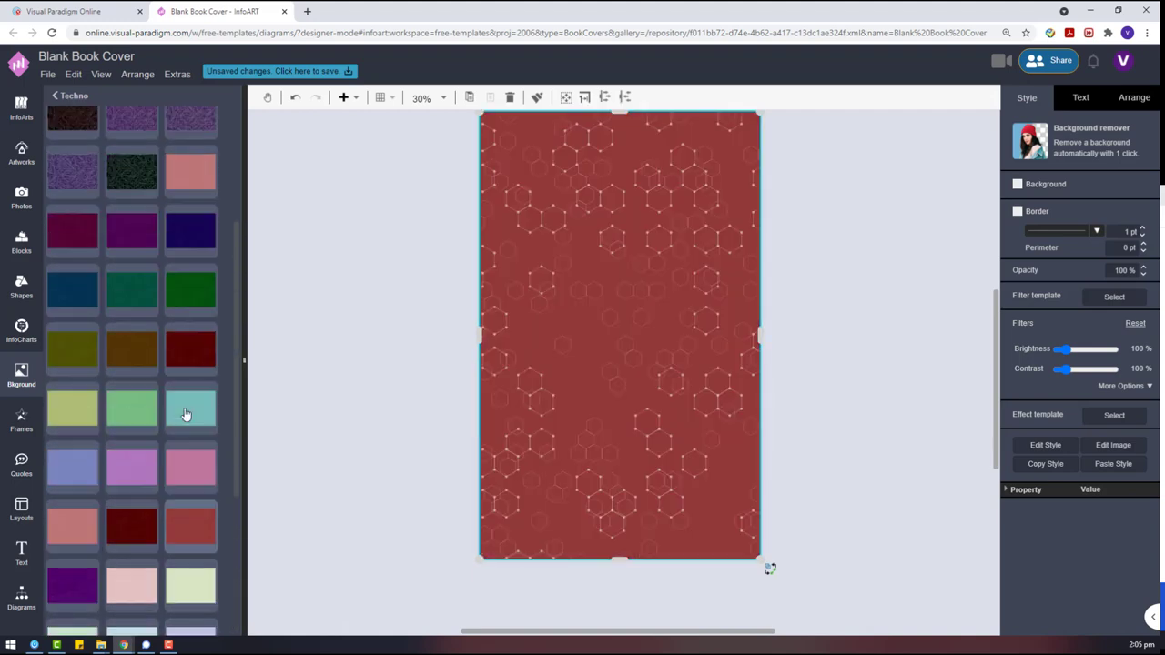
left_click(186, 414)
scroll(184, 419, "up", 3)
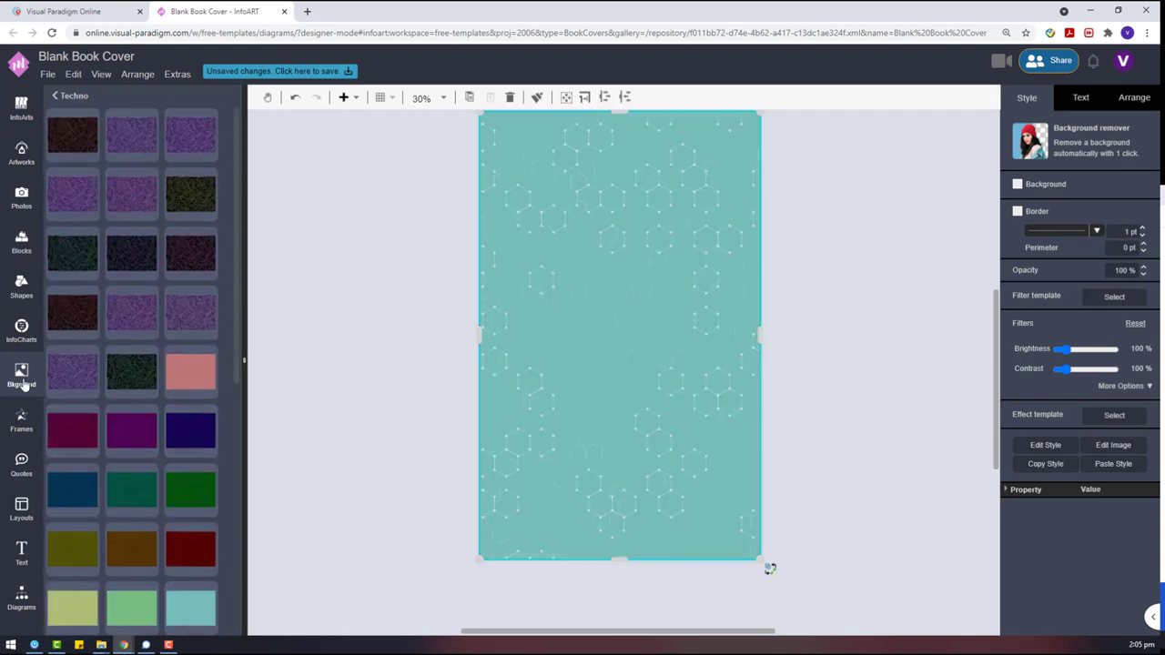
Add a plain white rectangle from the General diagram shapes onto the book cover.
left_click(18, 287)
left_click(20, 603)
scroll(91, 504, "down", 4)
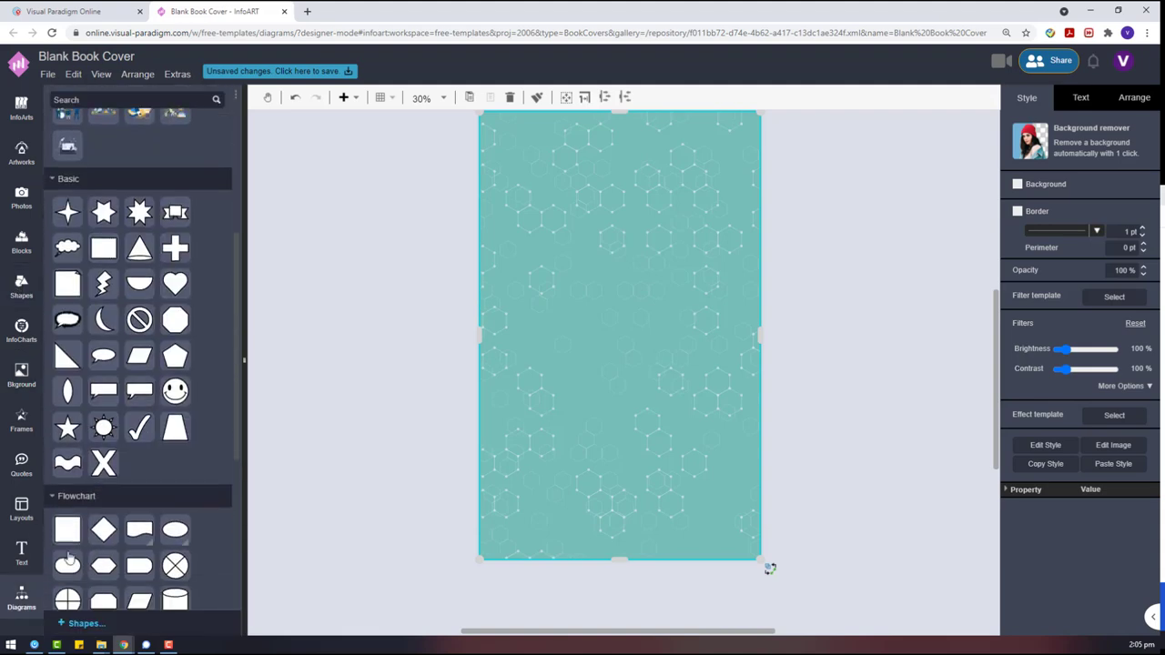
left_click(73, 553)
left_click_drag(68, 344, 646, 458)
left_click(470, 468)
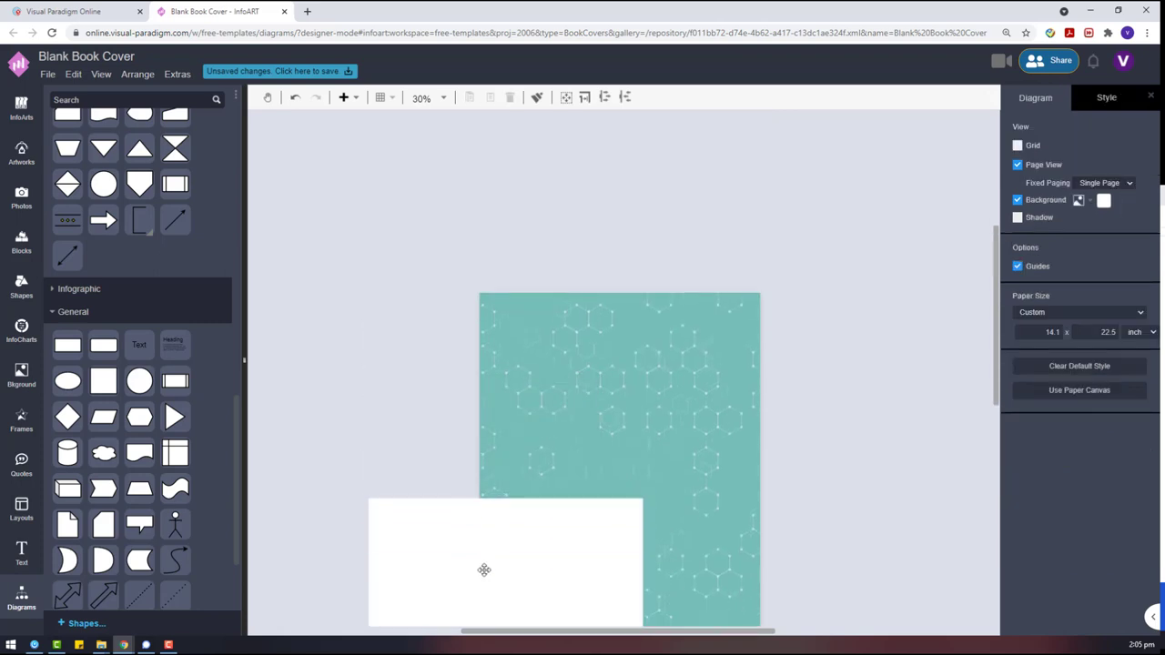
Align the white rectangle with the cover's upper edge and stretch it to cover the whole page.
left_click_drag(484, 569, 597, 369)
left_click(804, 391)
scroll(764, 346, "down", 2)
left_click(715, 296)
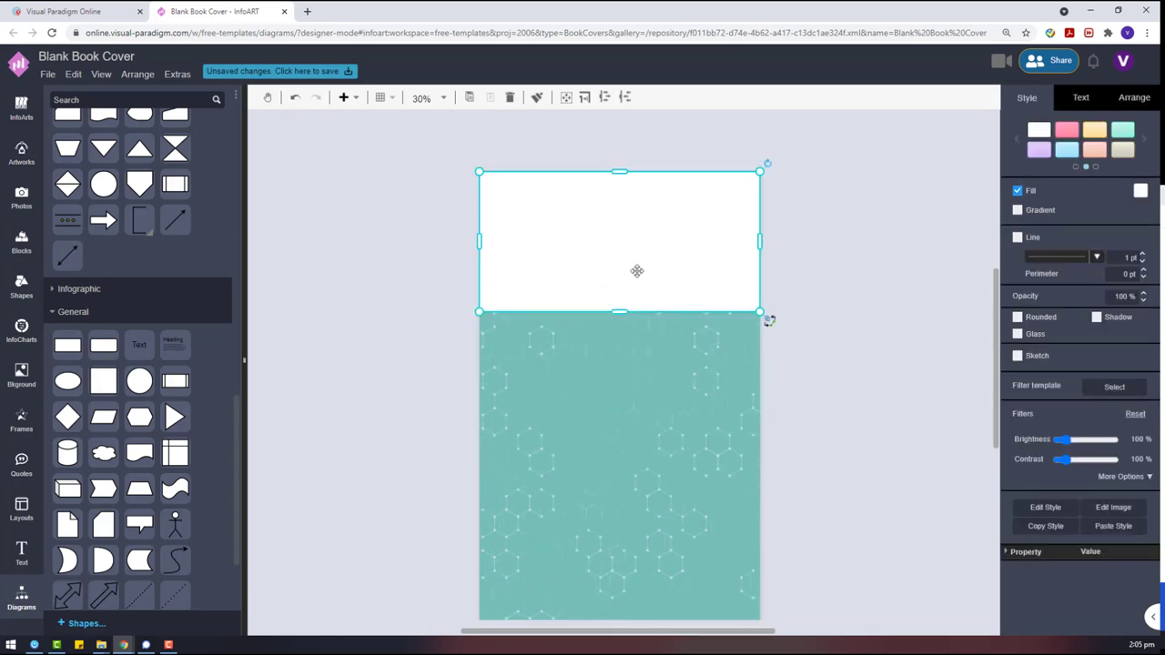
left_click_drag(579, 303, 572, 338)
left_click(540, 471)
scroll(538, 427, "up", 5)
left_click(479, 414)
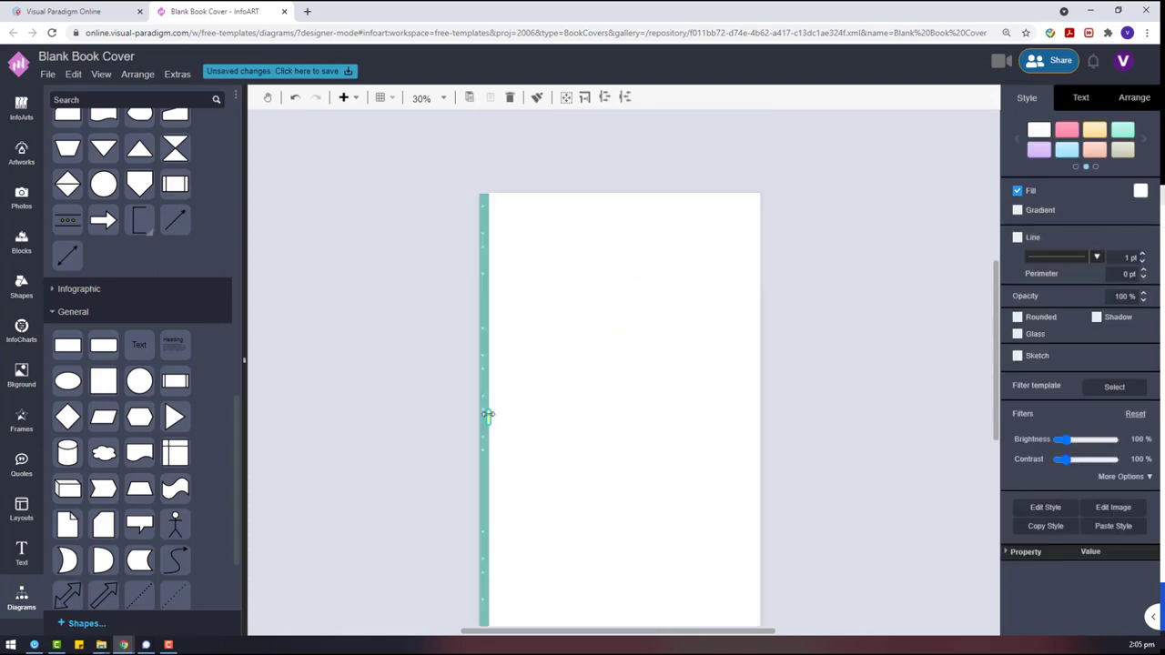
key("Delete")
Add a hexagon from the General shapes, adjust its slant and proportions, and center it on the white rectangle.
left_click_drag(140, 416, 470, 420)
left_click_drag(373, 399, 380, 402)
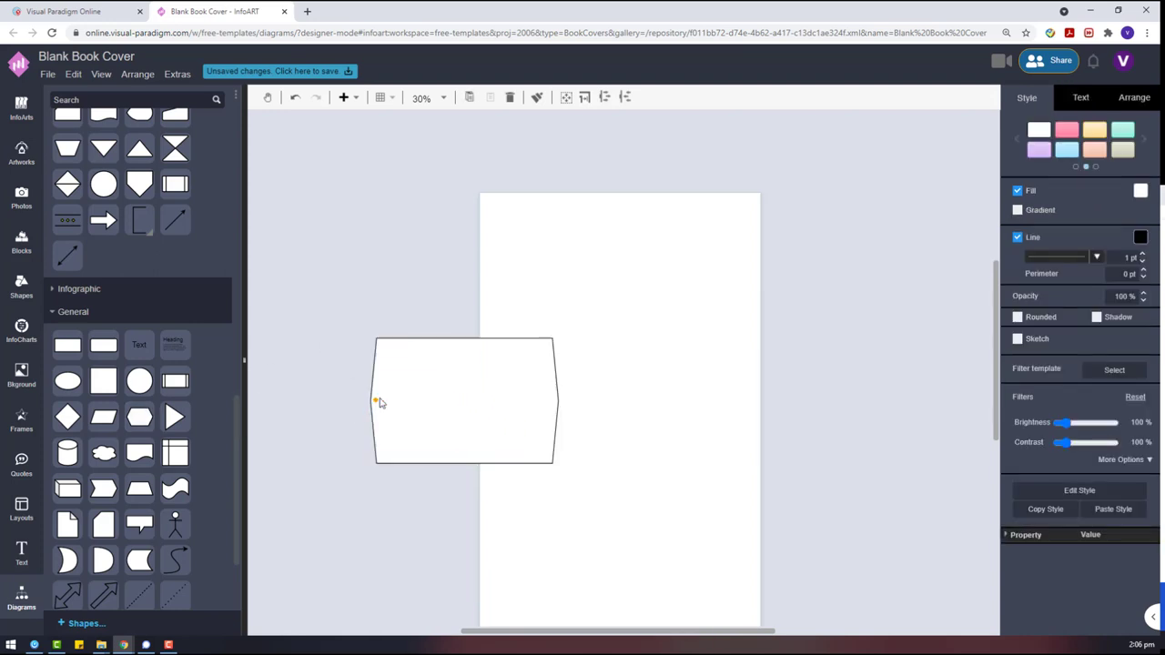
left_click_drag(465, 337, 465, 305)
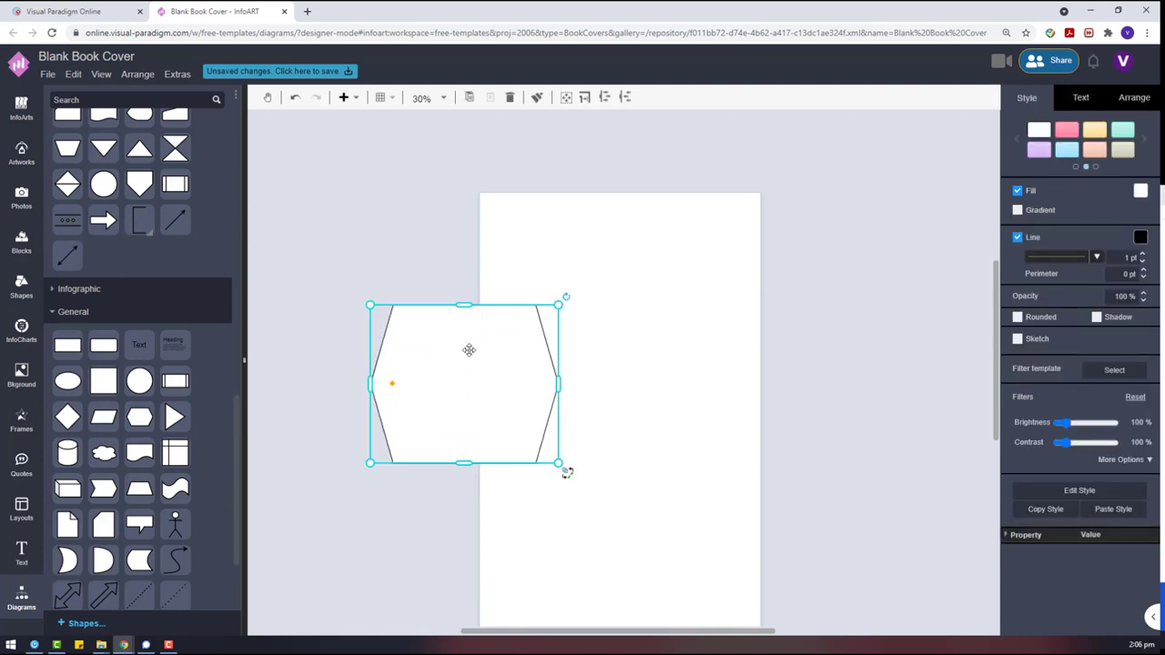
left_click_drag(558, 383, 546, 383)
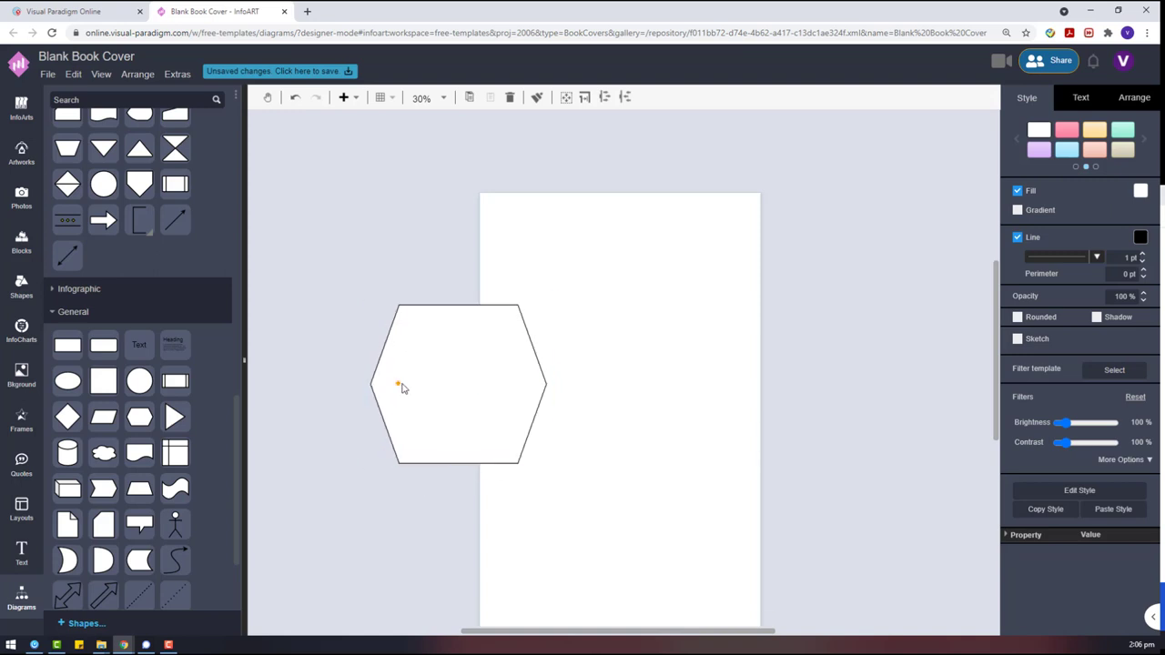
left_click_drag(402, 388, 609, 392)
mouse_move(632, 305)
left_mouse_down()
mouse_move(631, 318)
mouse_move(626, 302)
left_mouse_up()
Nudge the hexagon slightly down and subtract it from the white rectangle to cut a hexagonal window.
left_click(659, 213, "shift")
left_click(1129, 103)
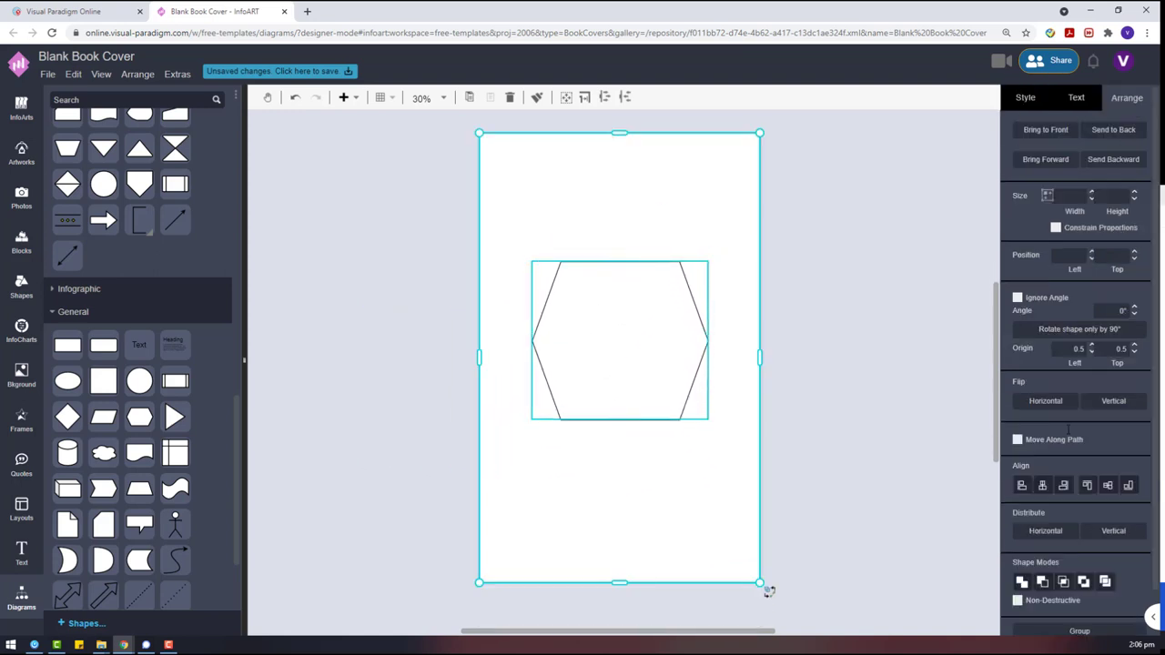
left_click(833, 412)
left_click_drag(583, 347, 581, 368)
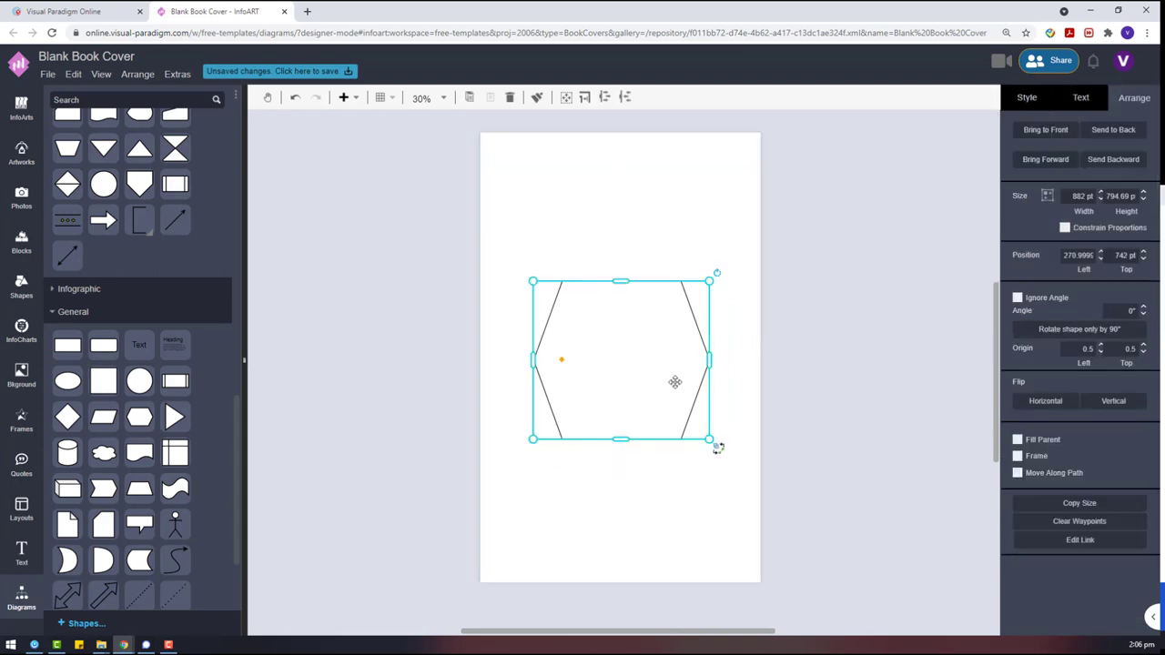
left_click(681, 464)
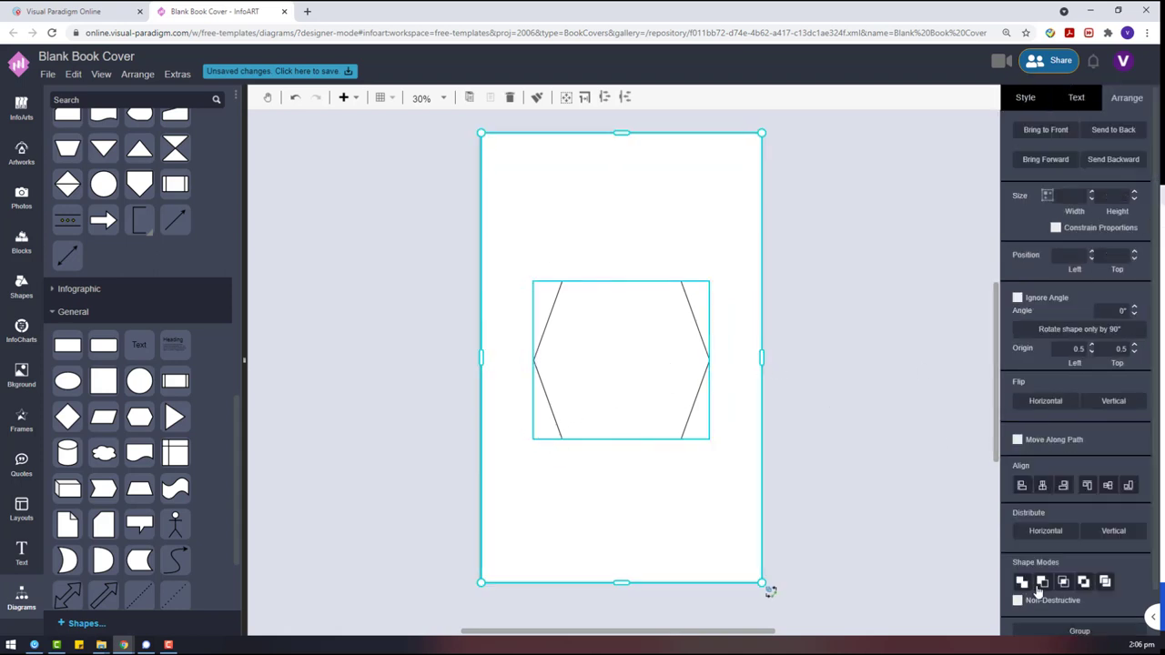
left_click(1040, 583)
left_click_drag(712, 408, 713, 416)
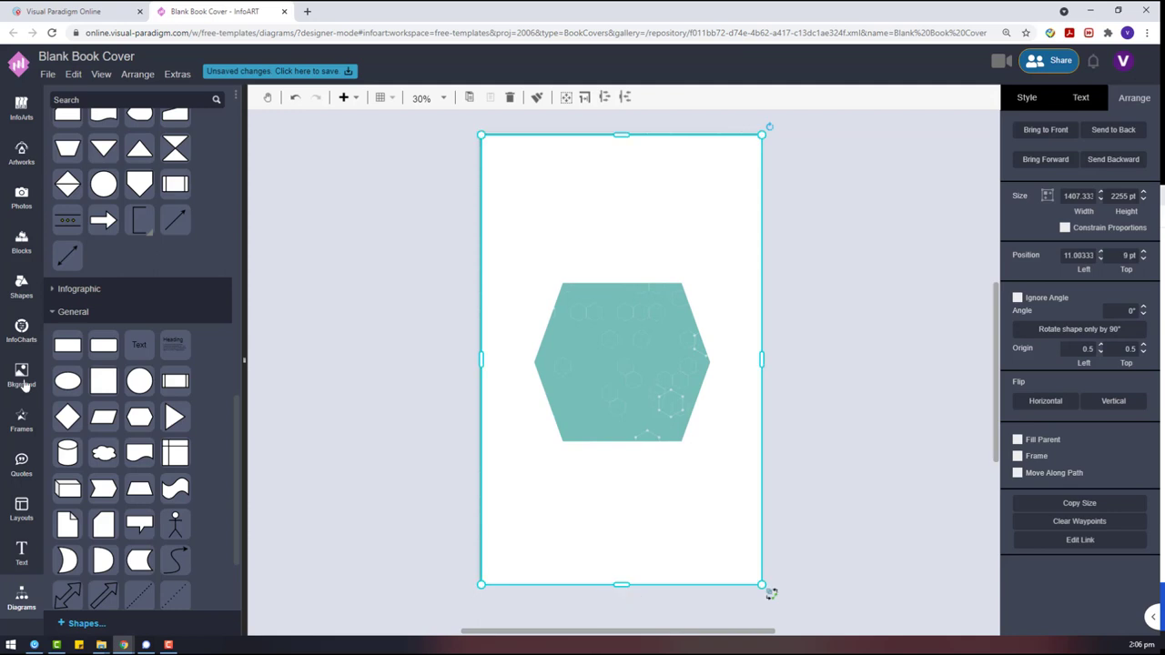
Try the dark blue Techno hexagon background behind the cutout and browse the Weather backgrounds.
left_click(22, 380)
left_click(191, 431)
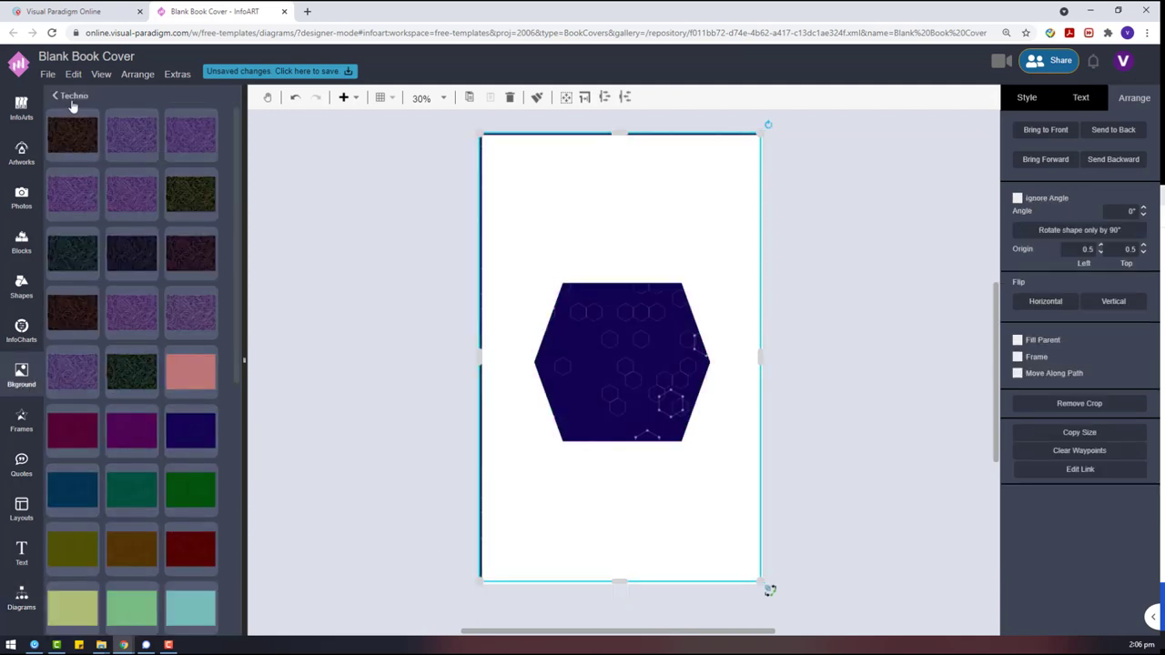
left_click(72, 100)
scroll(146, 387, "down", 2)
left_click(217, 565)
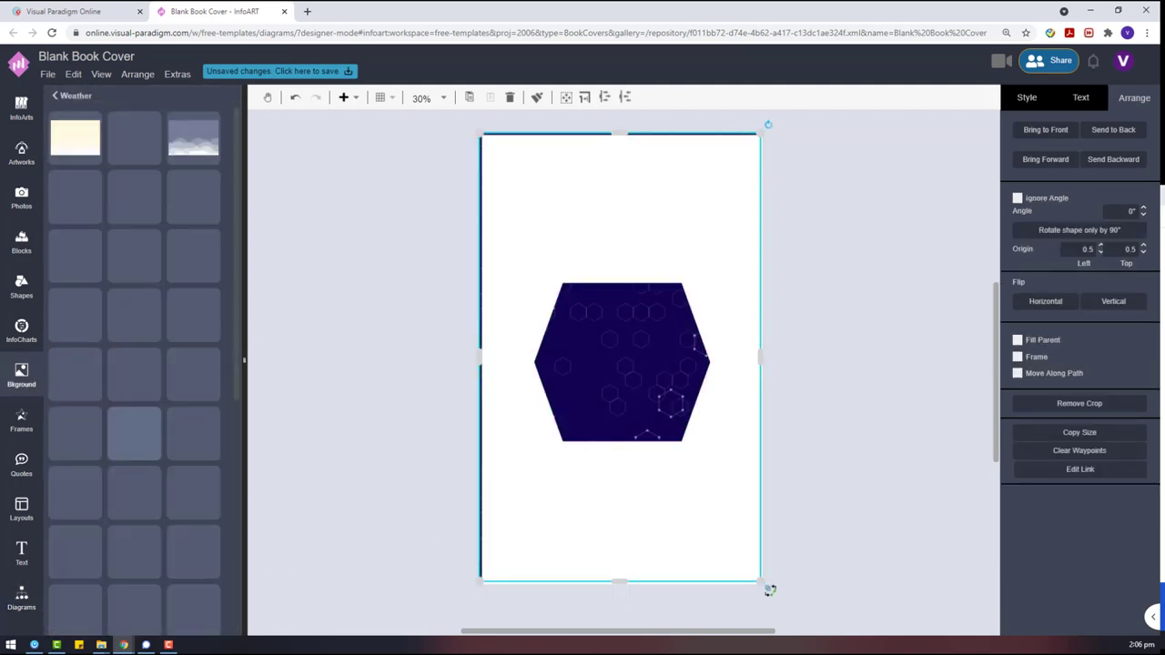
left_click(81, 101)
scroll(182, 327, "up", 1)
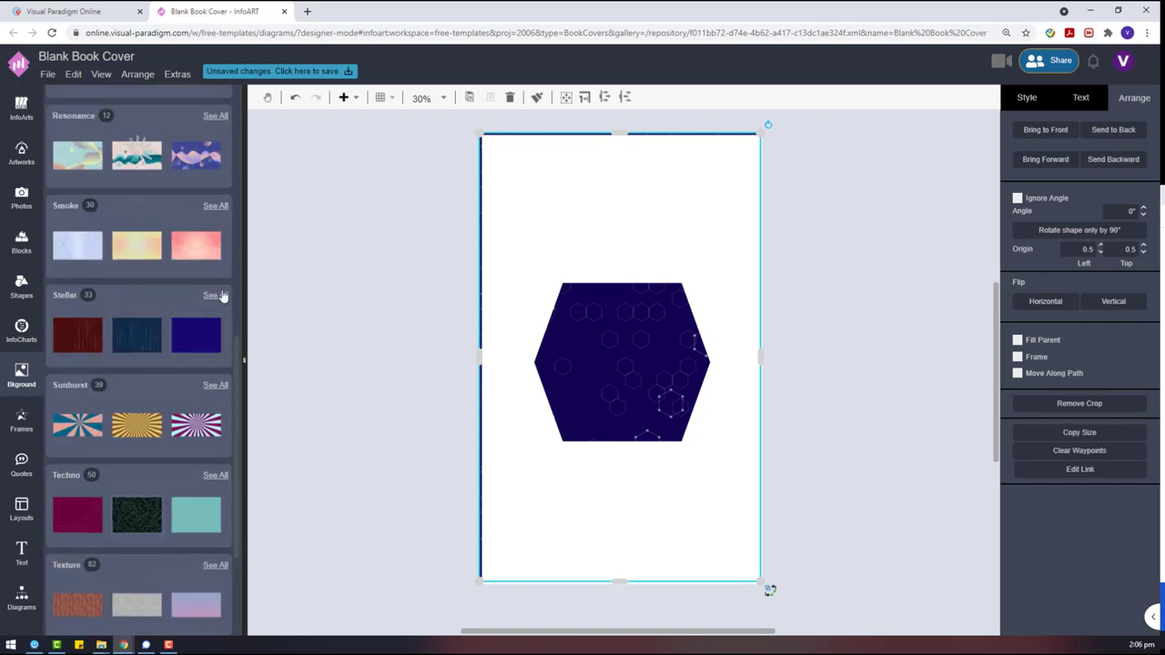
Compare Stellar backgrounds and apply the blue one with small dots and diagonal streaks behind the hexagonal window.
left_click(215, 293)
left_click(73, 150)
scroll(107, 382, "down", 2)
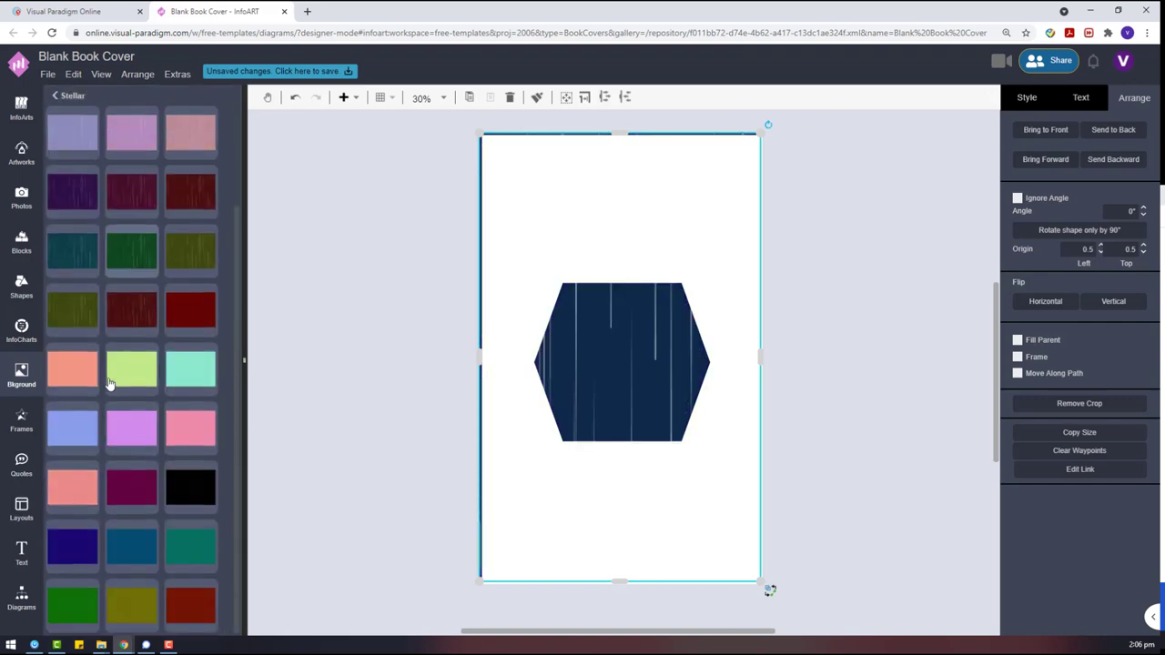
left_click(86, 533)
left_click(119, 567)
left_click(207, 555)
left_click(143, 541)
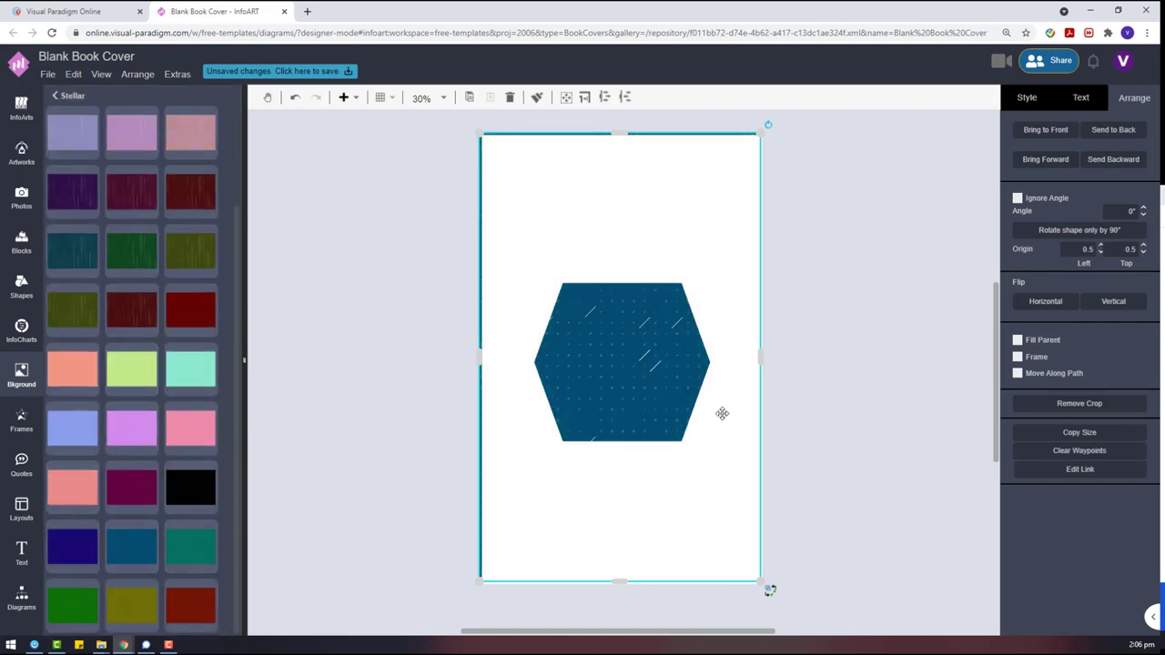
Move the white cutout panel aside, then cut it and paste it into the Background layer.
left_click_drag(526, 154, 381, 208)
left_click(937, 209)
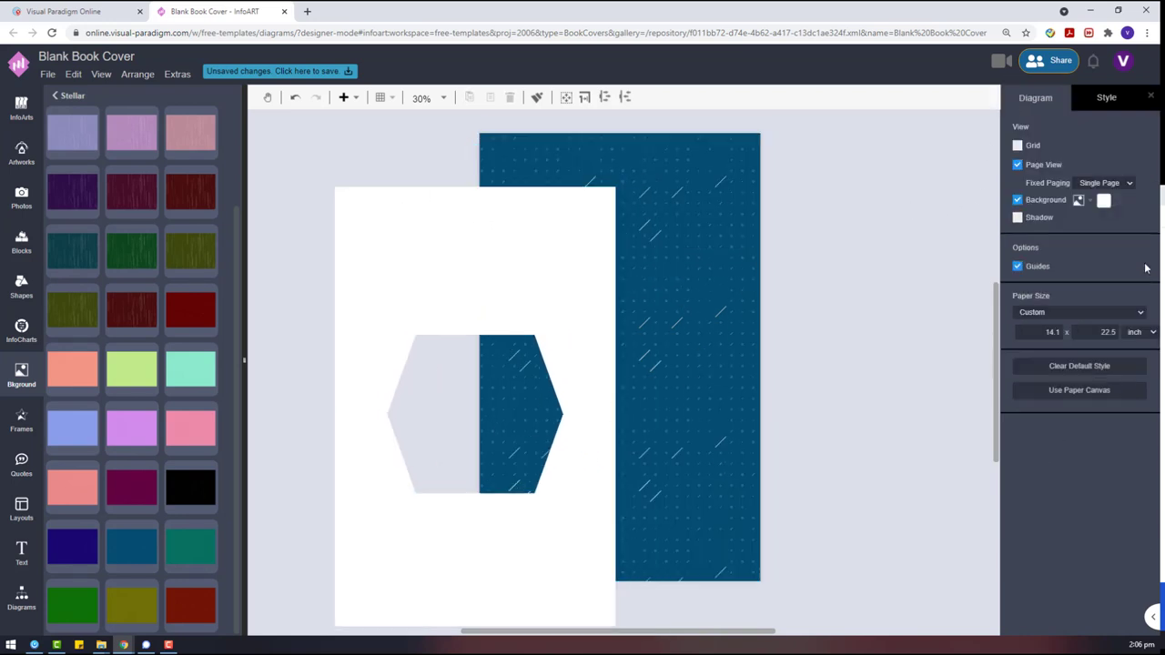
left_click(1146, 618)
left_click(492, 289)
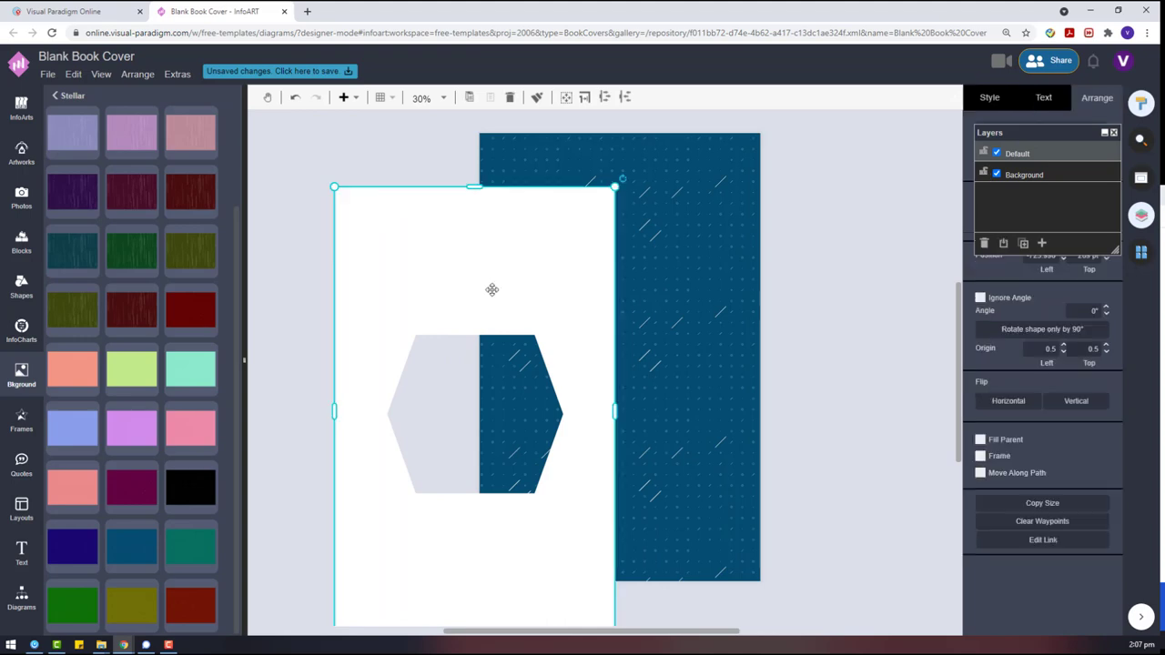
key("ctrl+x")
left_click(1058, 168)
key("ctrl+v")
Reposition the white cutout panel so it lines up with the edges of the cover page.
left_click_drag(769, 294, 626, 227)
scroll(727, 488, "up", 3)
scroll(645, 351, "down", 4)
left_click(530, 402)
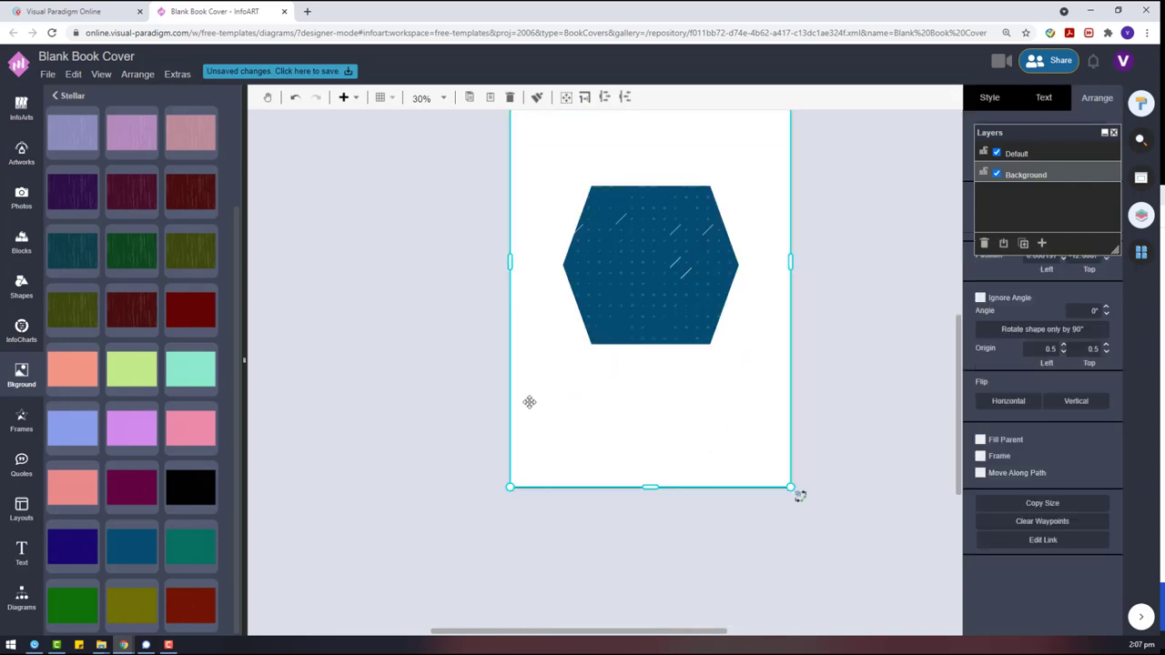
left_click(400, 395)
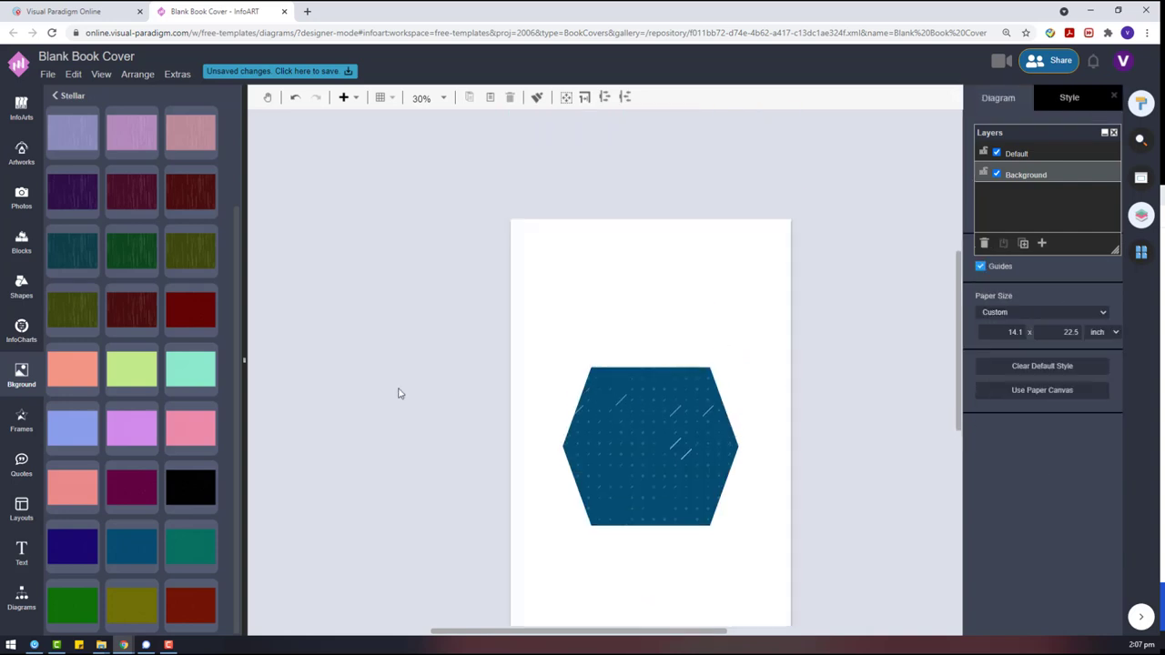
Search the artworks for "leader" and "business", and place the light bulb in an open box inside the hexagonal window.
left_click(20, 166)
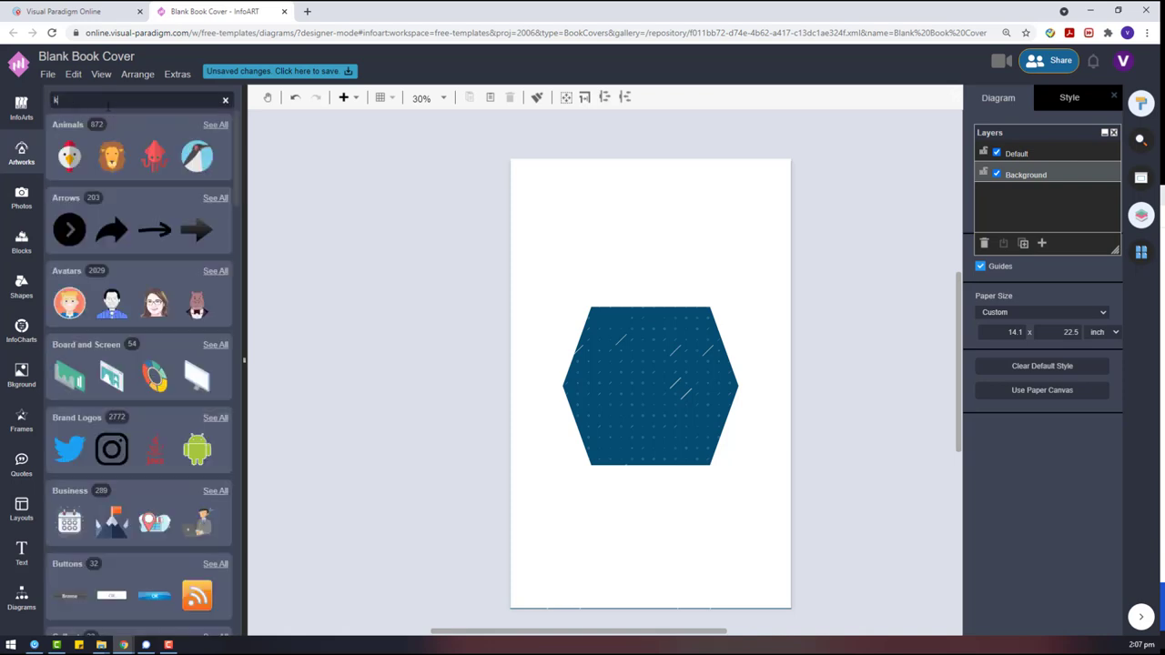
left_click(109, 102)
type("leader")
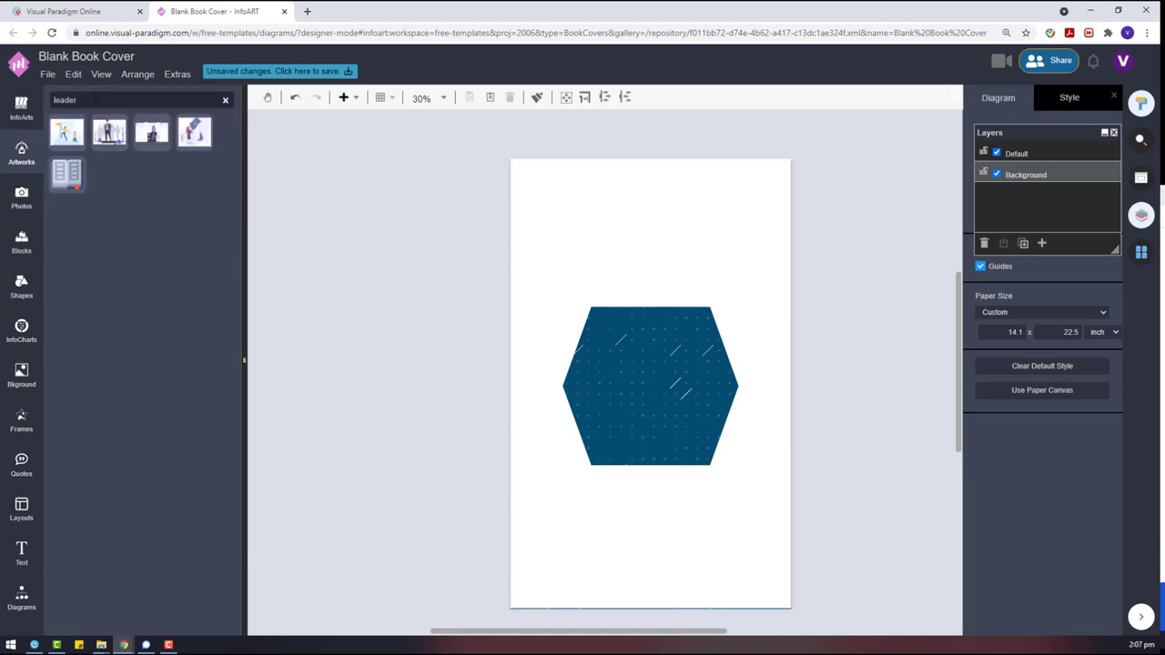
type("business")
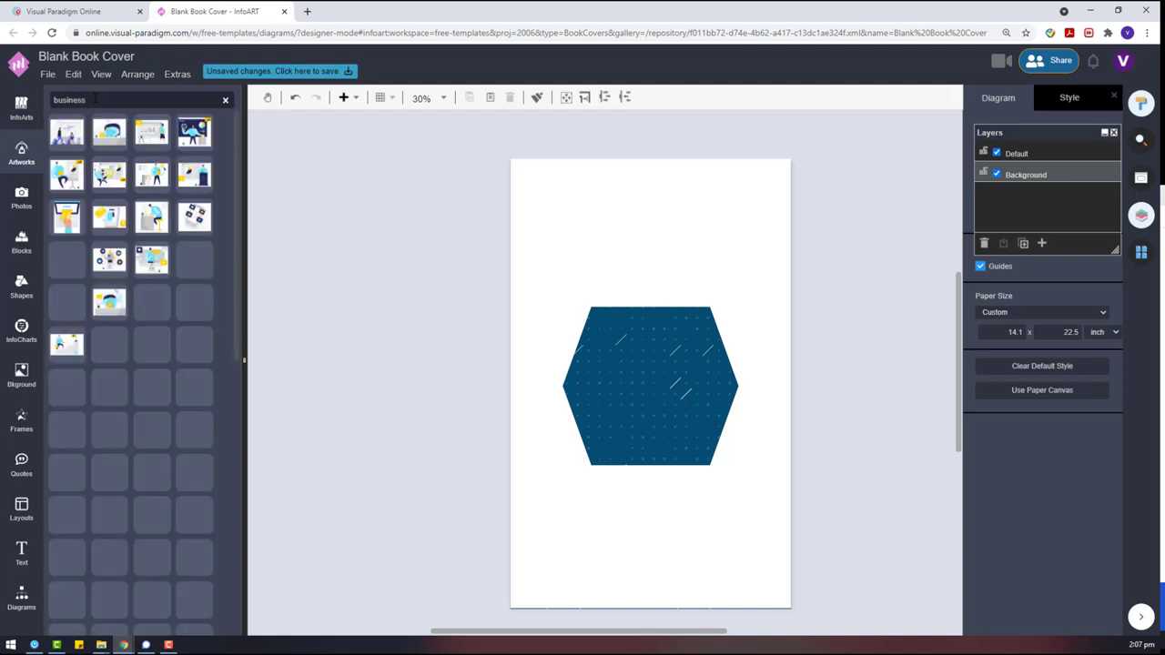
scroll(179, 392, "down", 10)
scroll(175, 378, "down", 10)
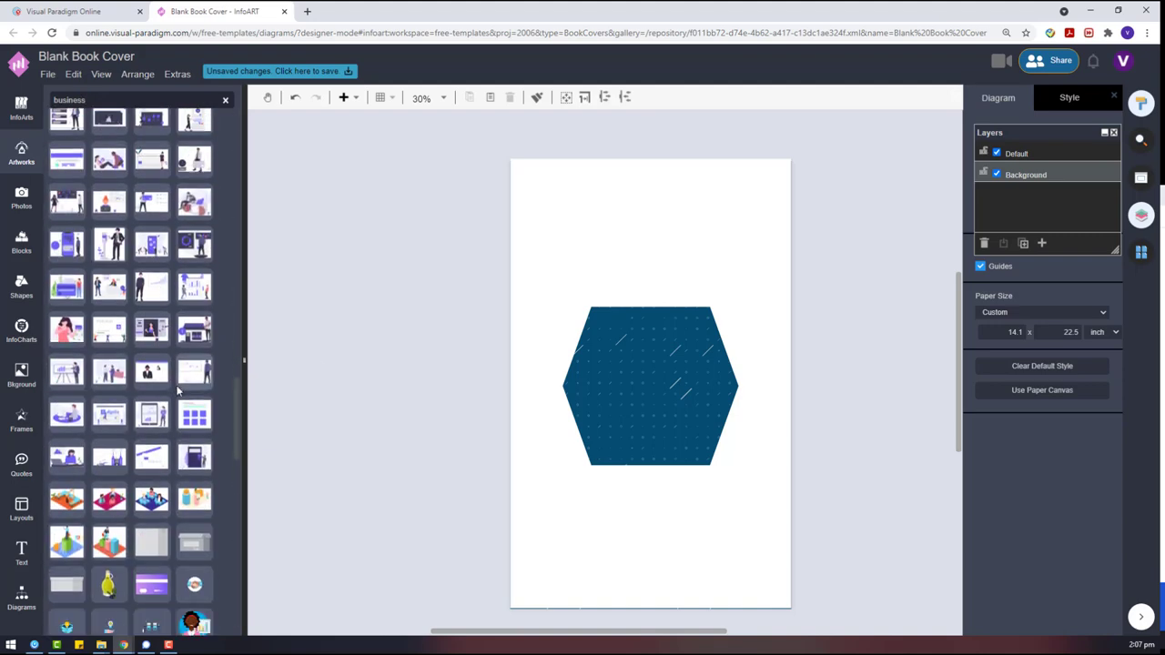
left_click_drag(67, 208, 660, 398)
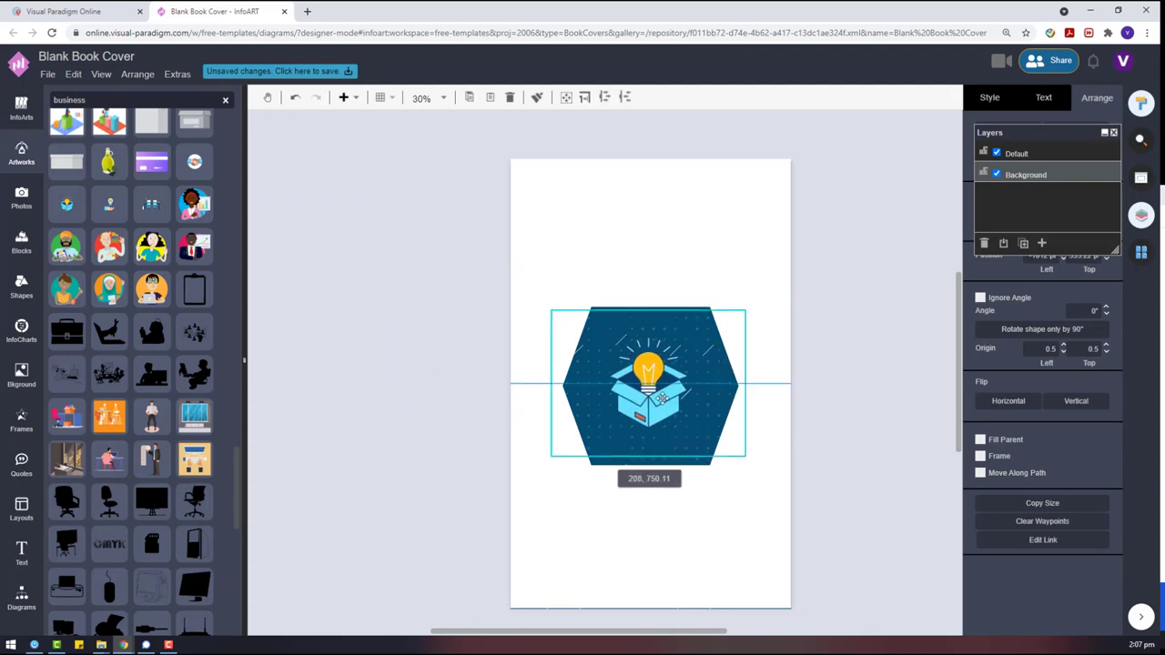
Browse further through the business artworks and place the woman seated in a green chair beside the cover.
scroll(137, 458, "down", 10)
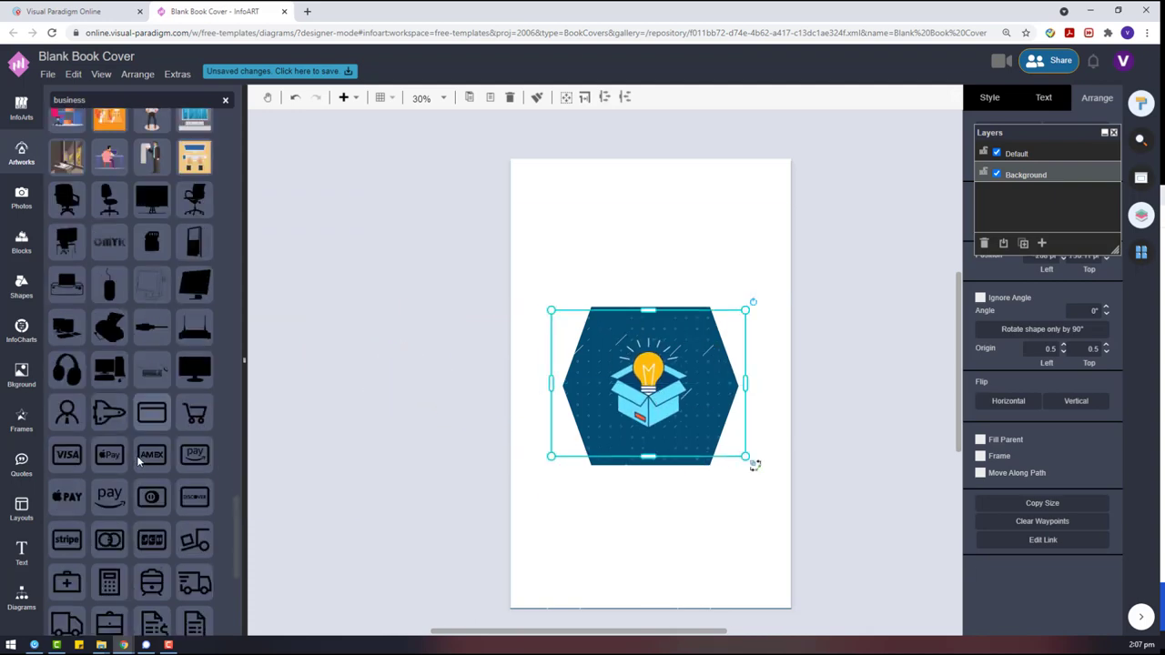
scroll(139, 462, "down", 4)
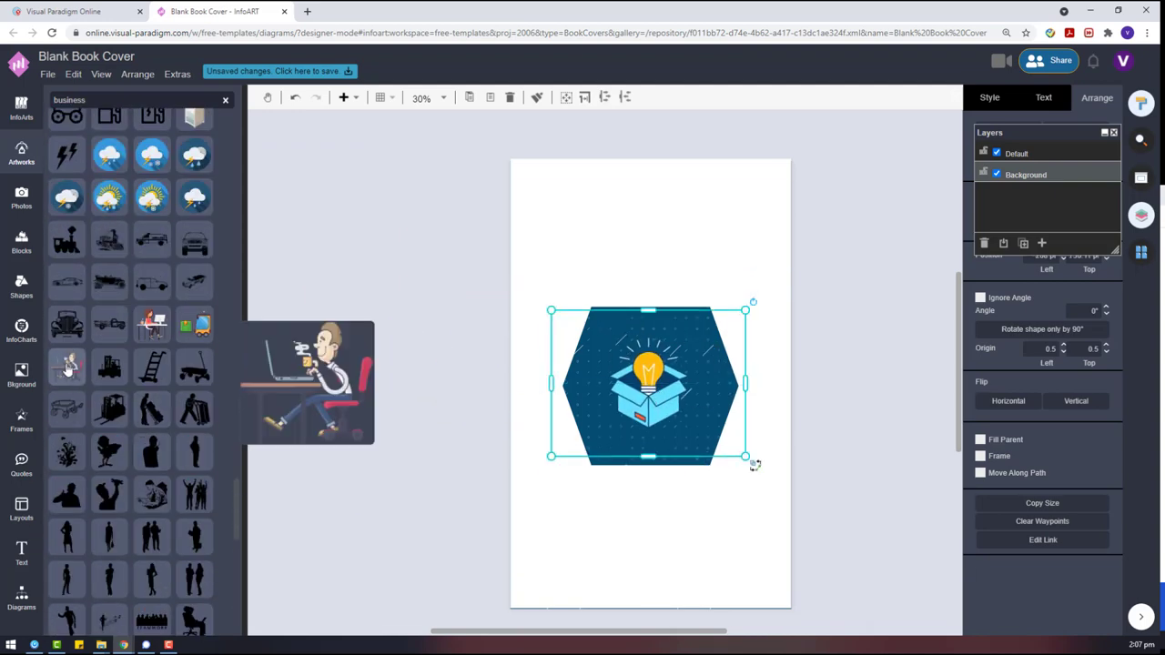
scroll(136, 409, "down", 5)
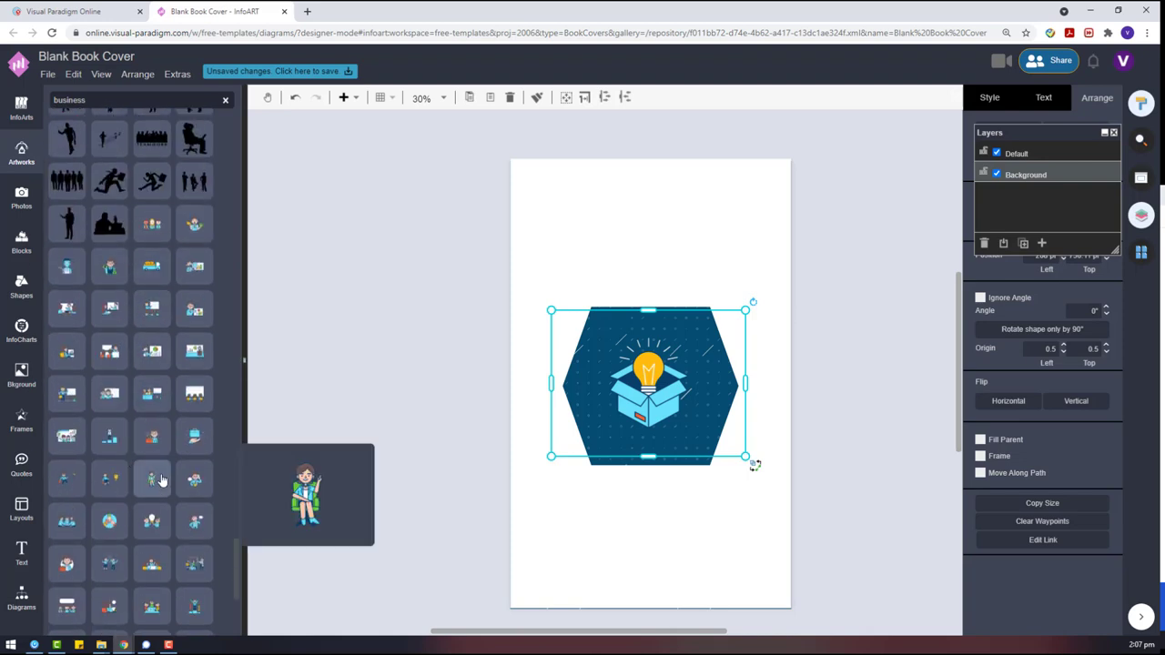
left_click_drag(303, 463, 534, 287)
left_click(483, 336)
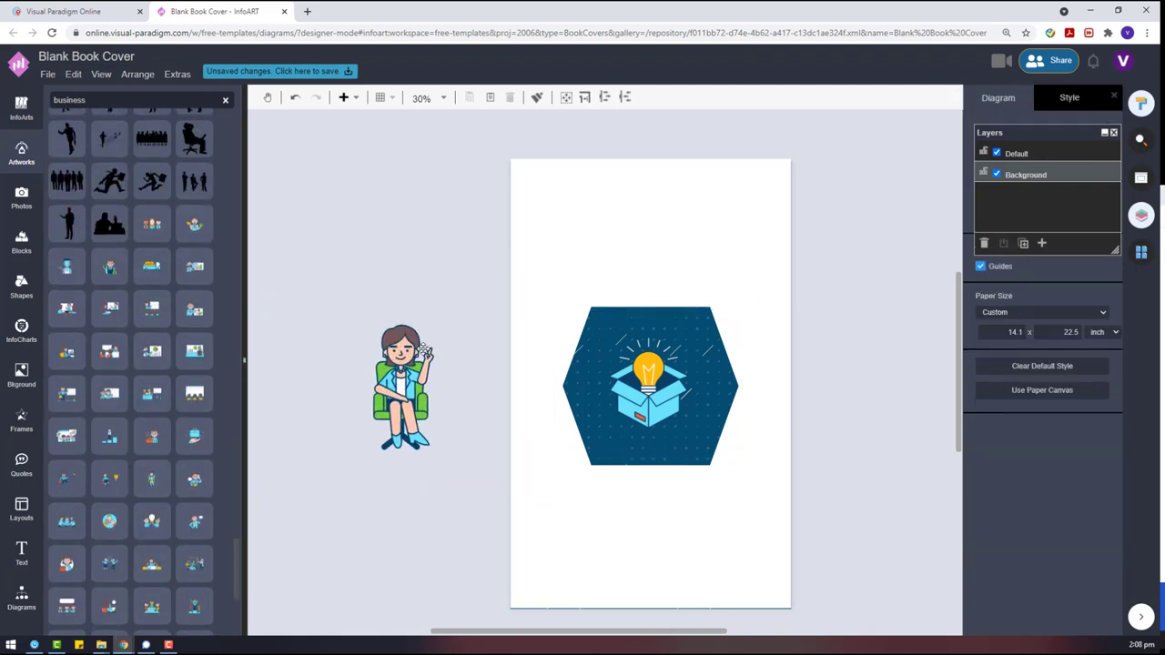
left_click_drag(419, 387, 442, 400)
scroll(182, 497, "down", 2)
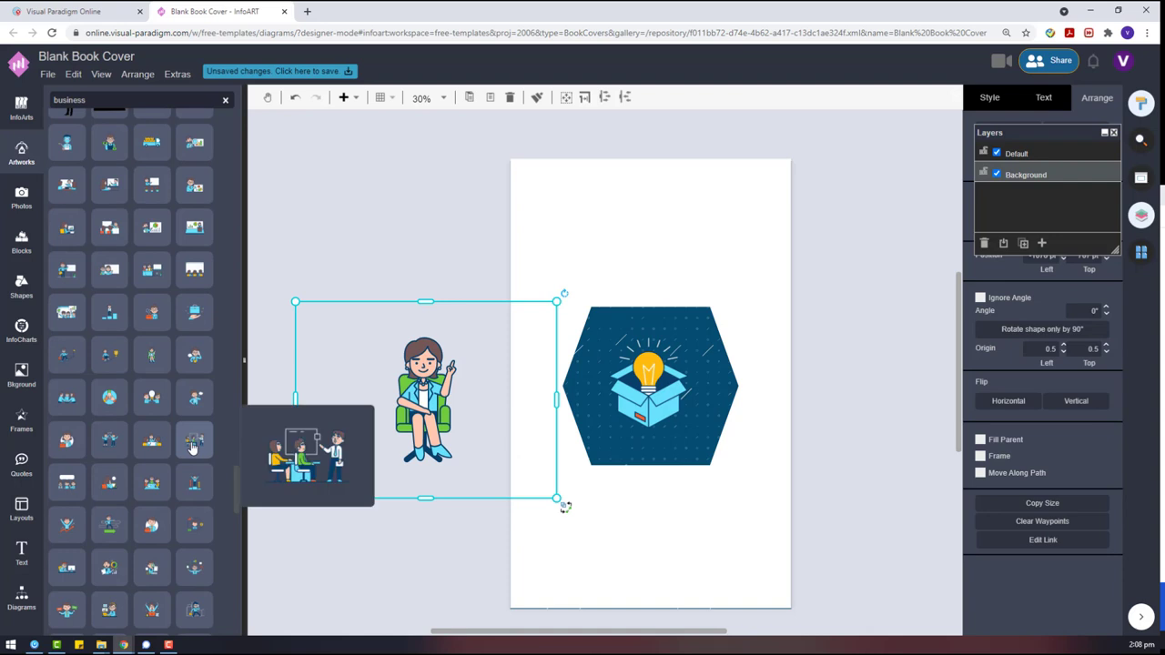
Place the flying superhero bar-chart and cheering man artworks beside the cover, and move the light bulb box out of the hexagonal window.
left_click(330, 528)
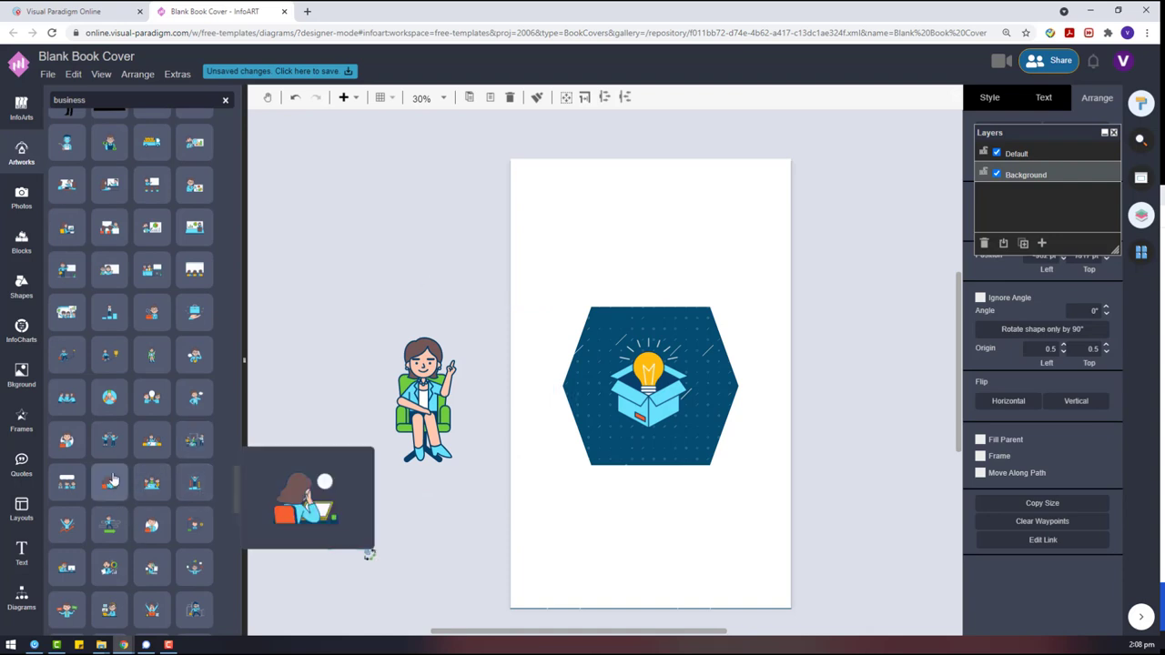
left_click_drag(80, 531, 433, 524)
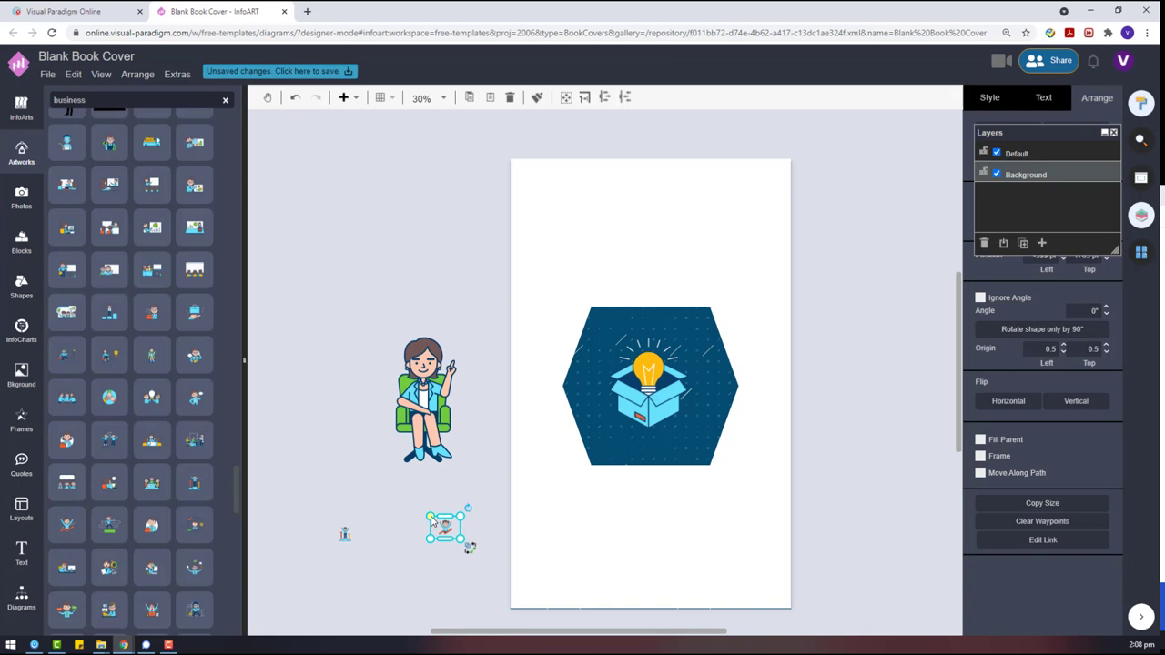
scroll(143, 507, "down", 2)
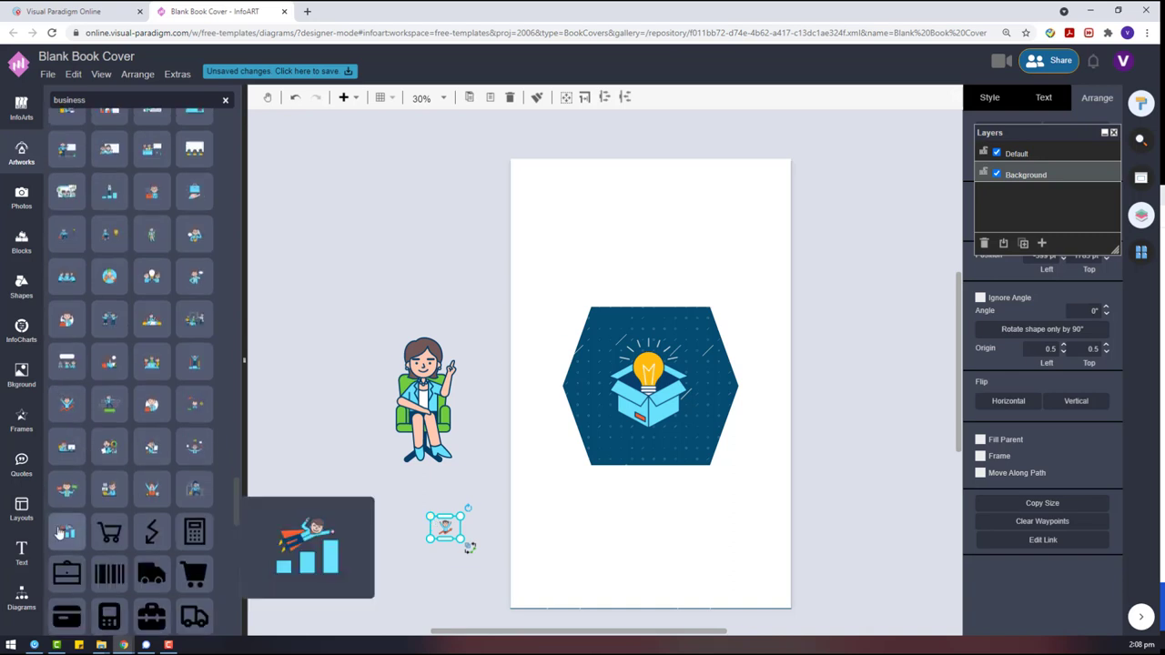
left_click_drag(66, 532, 608, 306)
left_click_drag(641, 386, 864, 343)
left_click_drag(484, 424, 407, 521)
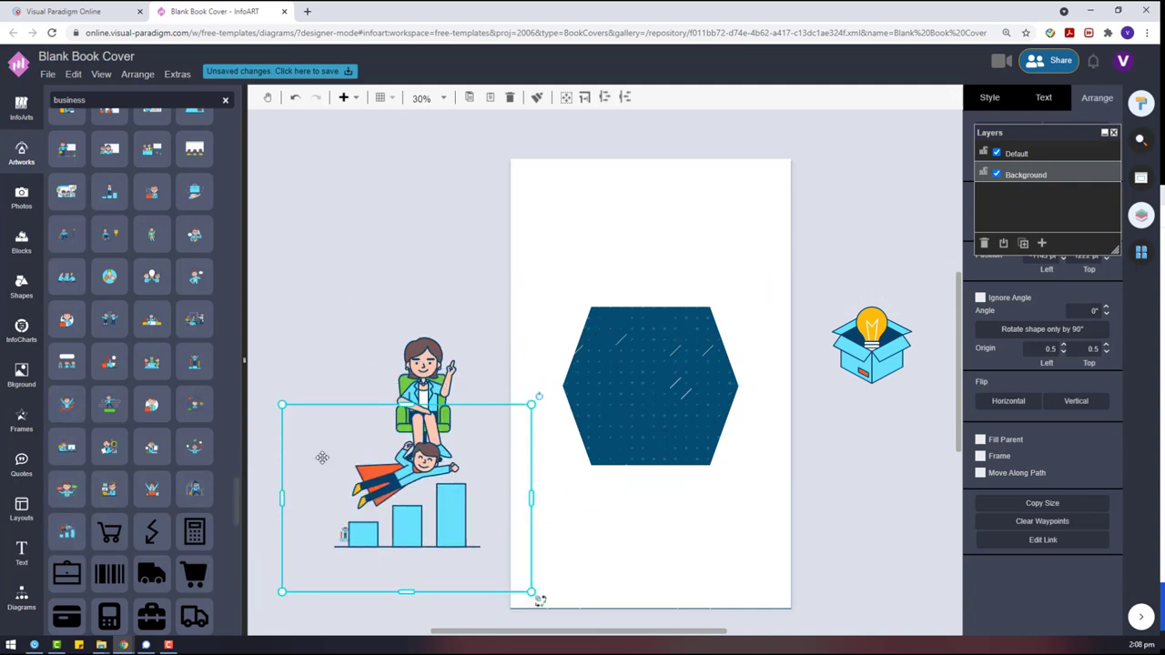
left_click_drag(344, 475, 532, 423)
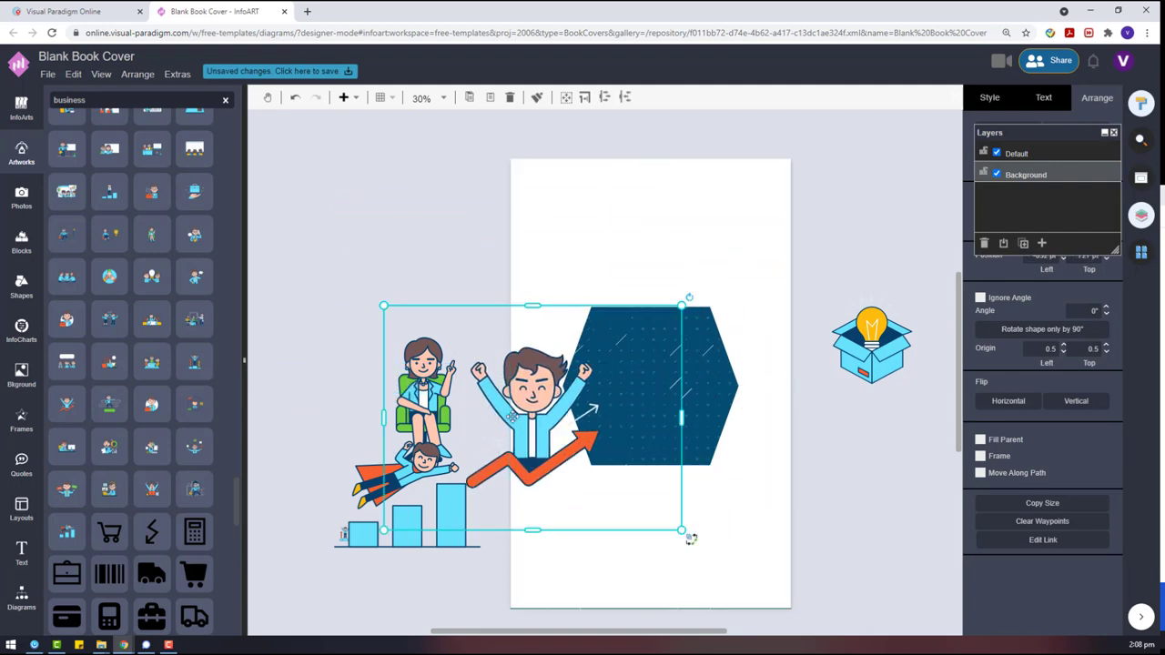
Delete the white hexagonal panel and remove the crop from the patterned blue background.
left_click(796, 265)
left_click(627, 247)
right_click(728, 273)
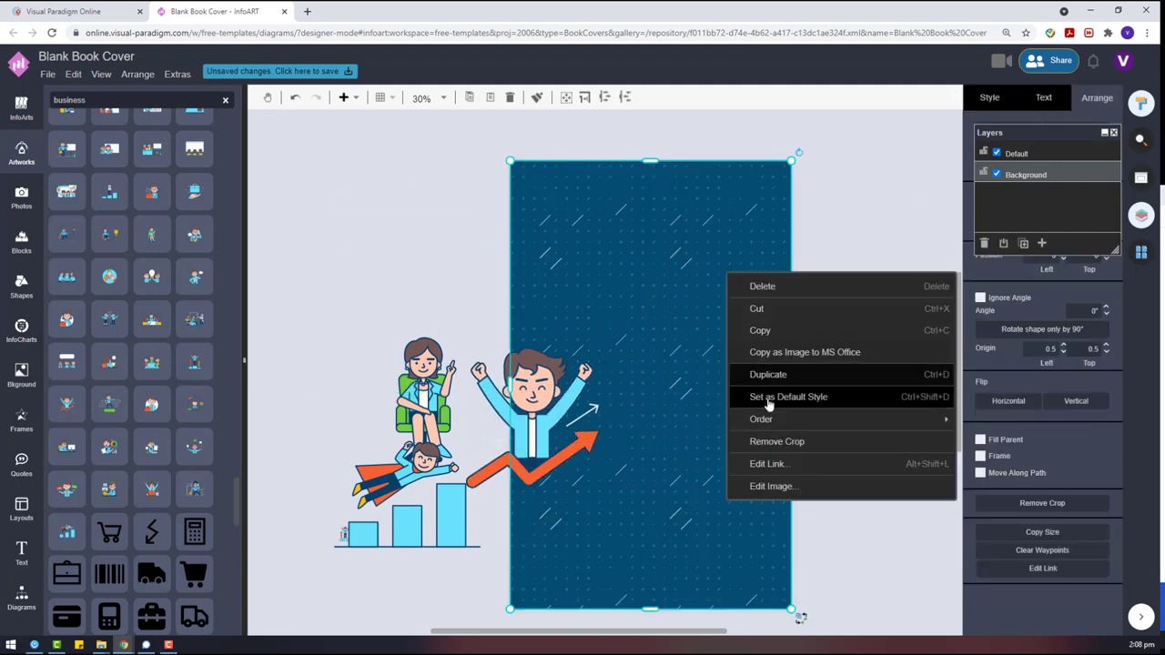
left_click(772, 443)
Delete the leftover rectangular landscape frame and the white circle shape from the patterned background.
left_click(21, 599)
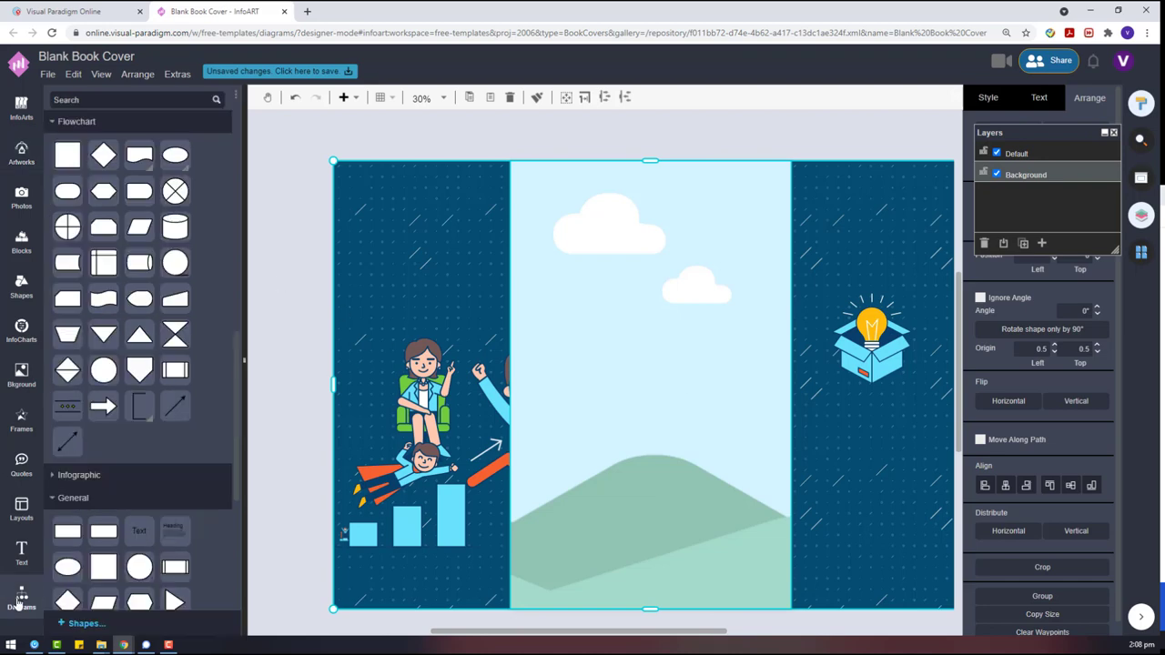
left_click(666, 506)
key("Delete")
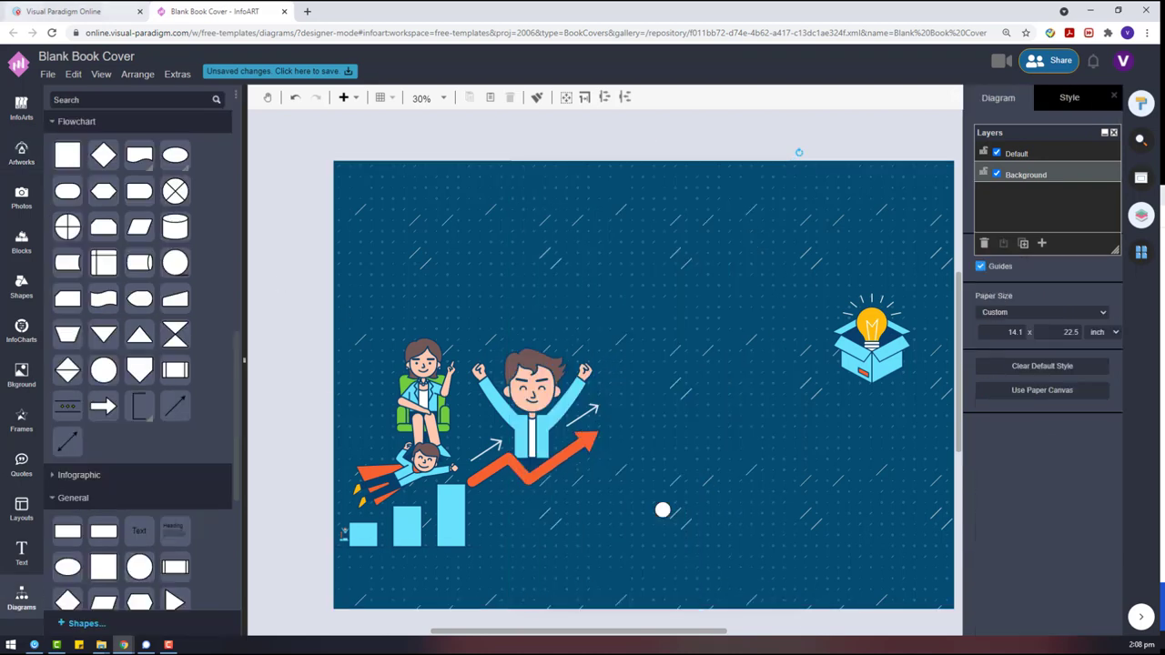
left_click(664, 513)
key("Delete")
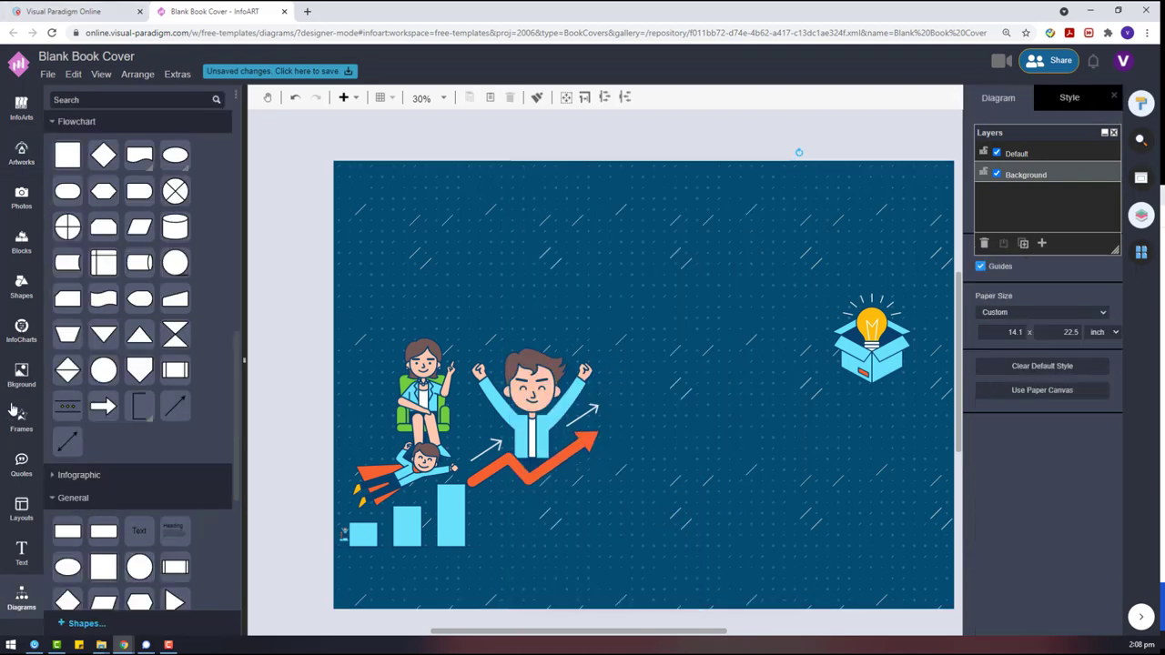
Place a circular frame on the patterned blue background and crop the background to it.
left_click(18, 417)
left_click_drag(72, 324, 781, 372)
left_click_drag(724, 443, 447, 496)
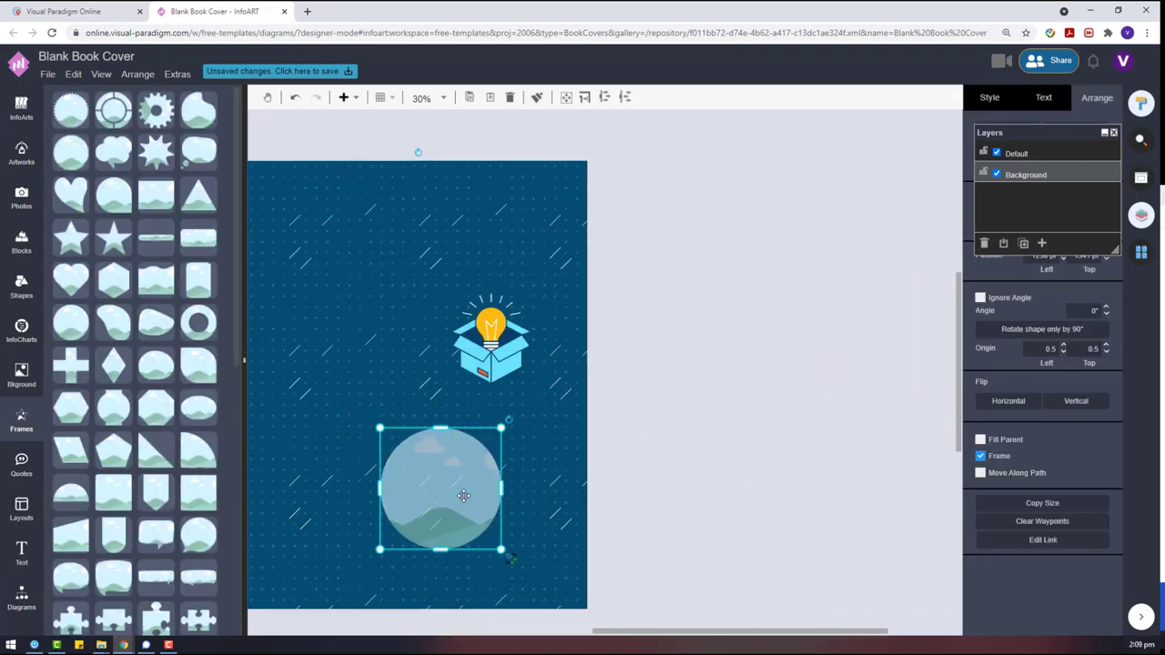
left_click(520, 468, "shift")
right_click(522, 470)
left_click(583, 616)
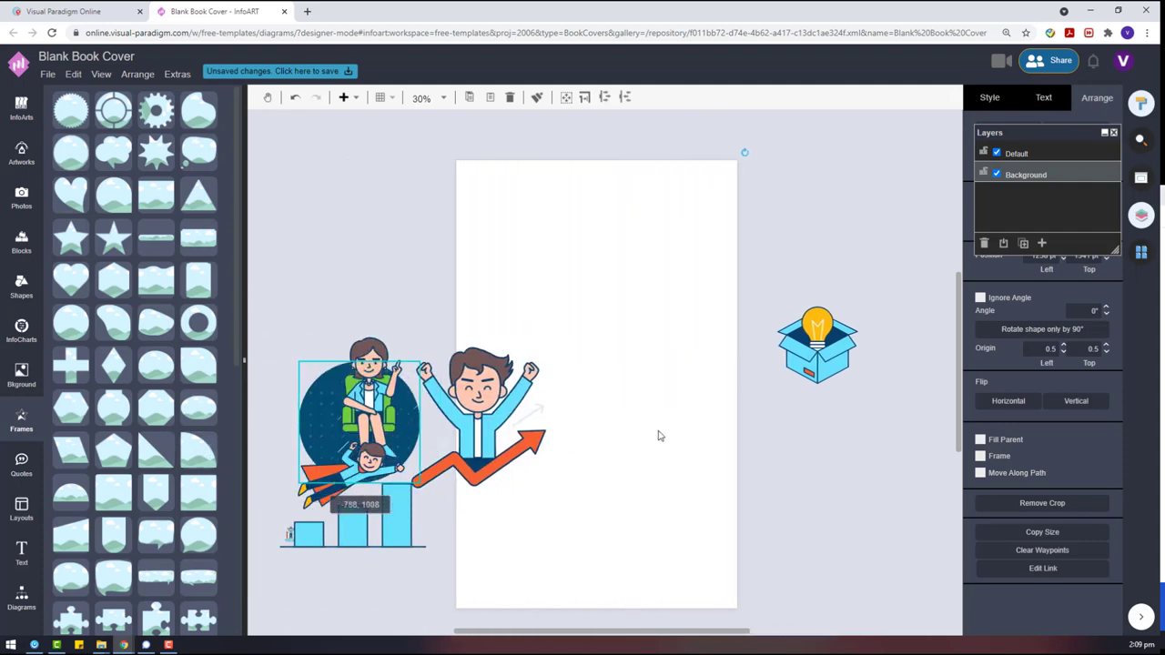
Move the cropped blue circle to the centre of the cover and enlarge it, shifting the cheering man artwork off the page.
left_click_drag(659, 436, 767, 349)
left_click_drag(675, 324, 667, 332)
left_click_drag(623, 363, 426, 388)
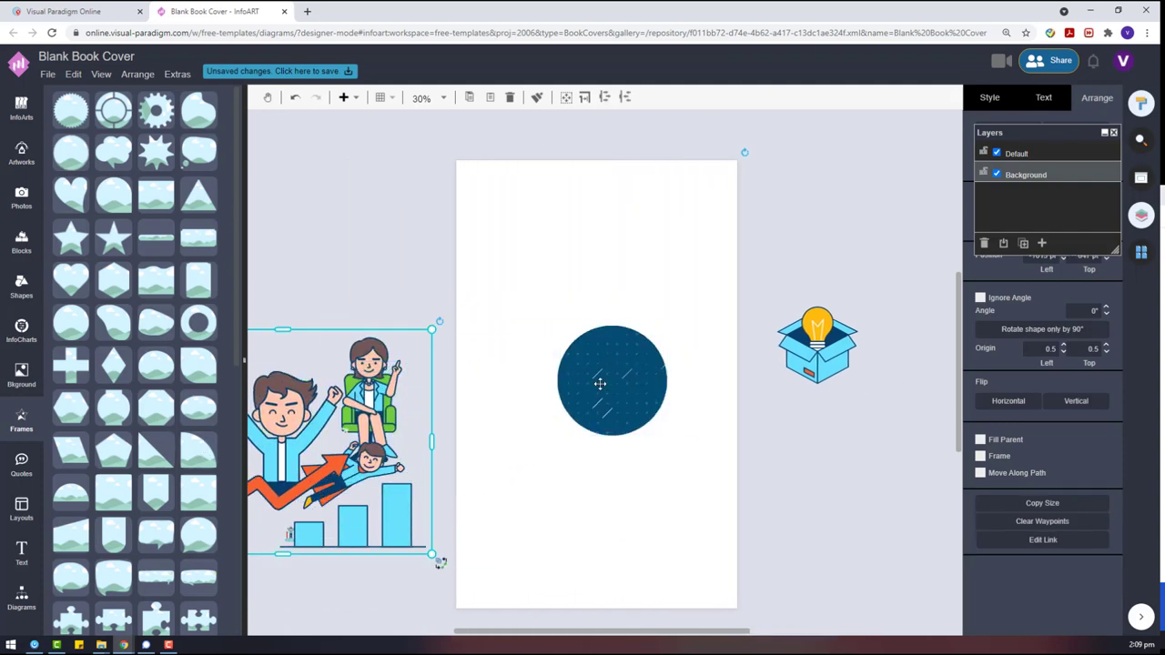
left_click_drag(598, 383, 580, 393)
left_click_drag(671, 332, 672, 331)
left_click_drag(617, 375, 612, 379)
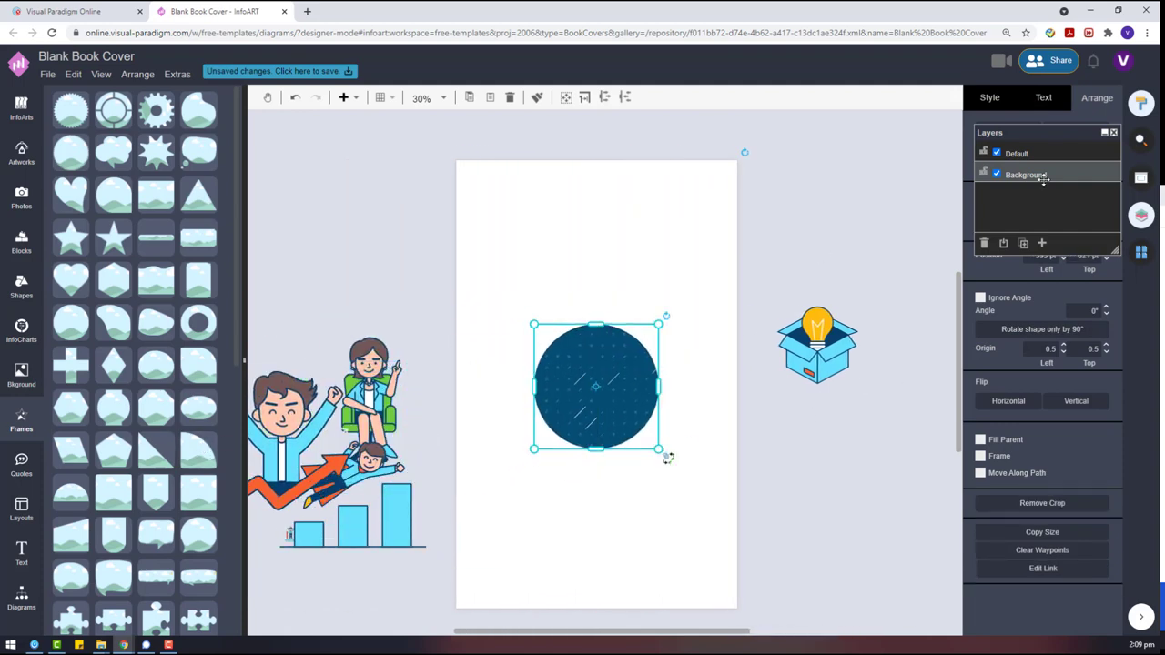
Set the opacity of the patterned blue circle to 80%.
left_click_drag(1046, 134, 873, 86)
left_click(1007, 103)
key("Return")
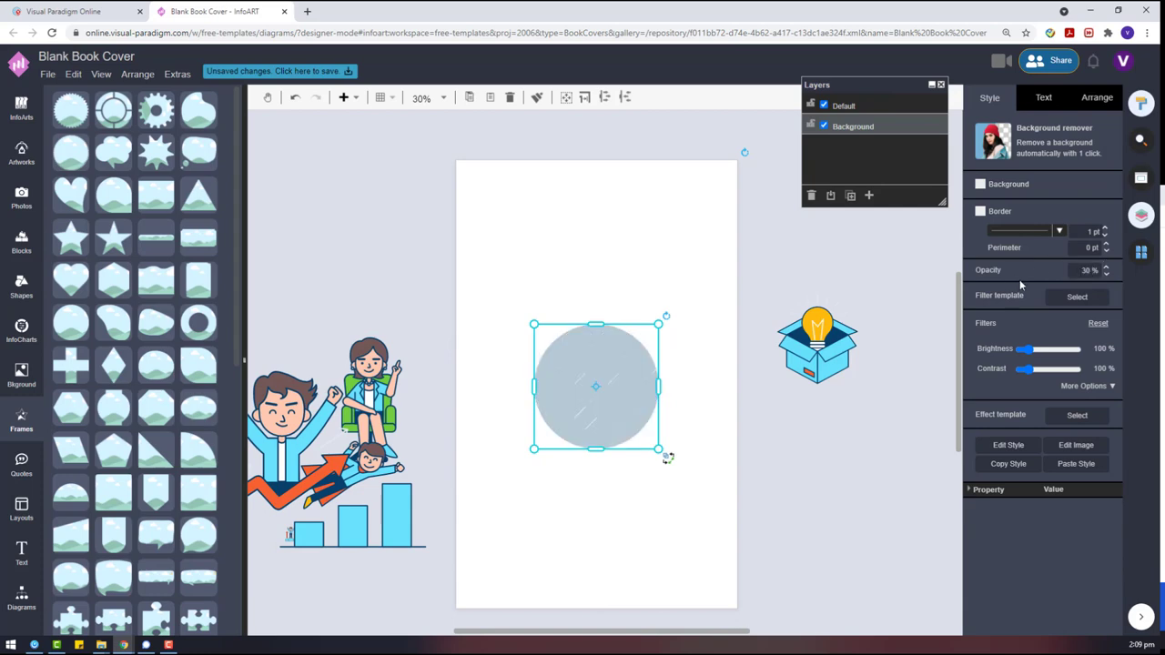
key("Return")
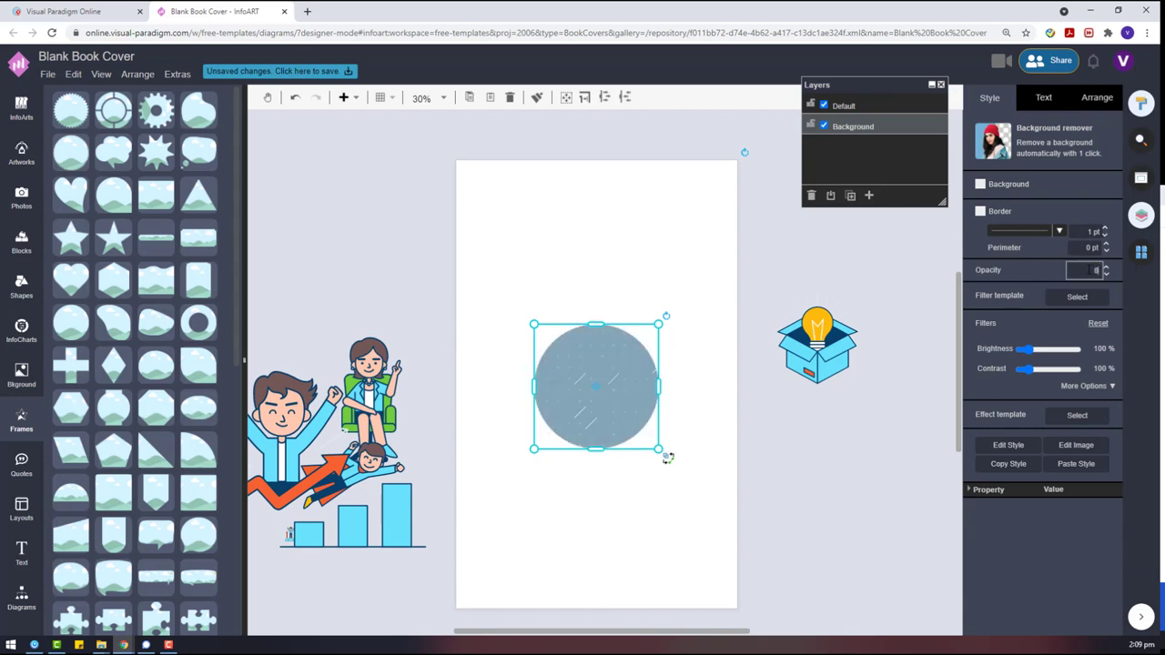
type("80")
key("Return")
Enlarge and recentre the blue circle, and place the cheering man artwork over it.
left_click_drag(659, 323, 677, 306)
left_click_drag(628, 362, 621, 375)
left_click_drag(302, 449, 617, 372)
Delete the flying superhero bar-chart artwork and the two small leftover artworks beside the cover.
left_click_drag(374, 502, 600, 514)
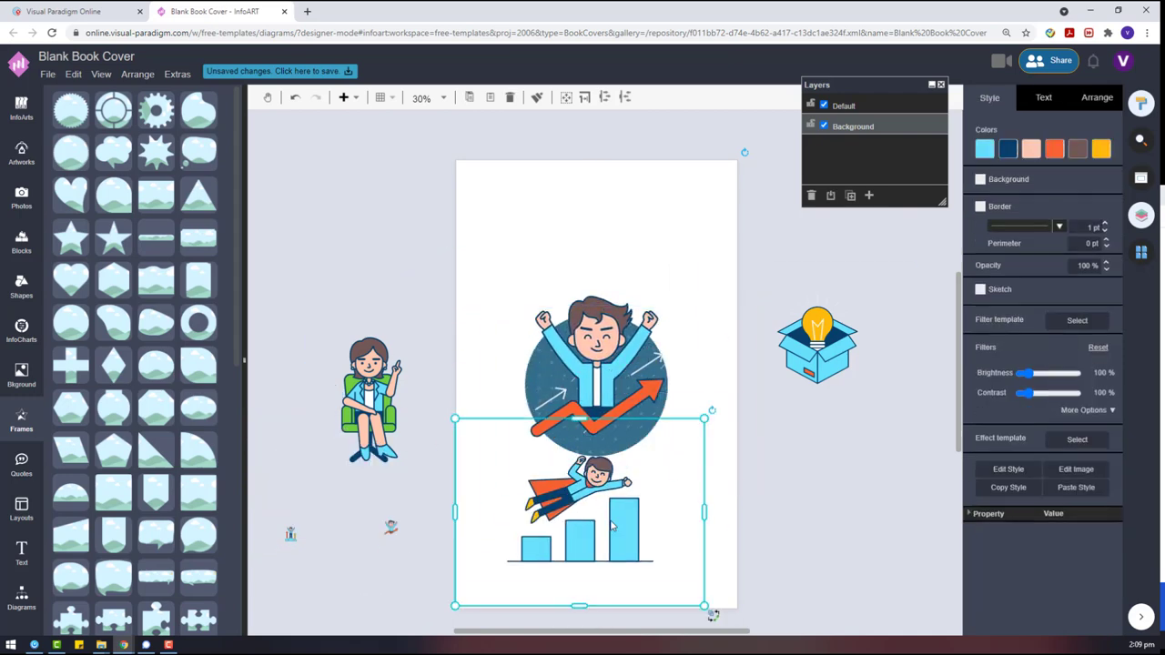
key("Delete")
left_click_drag(809, 369, 485, 543)
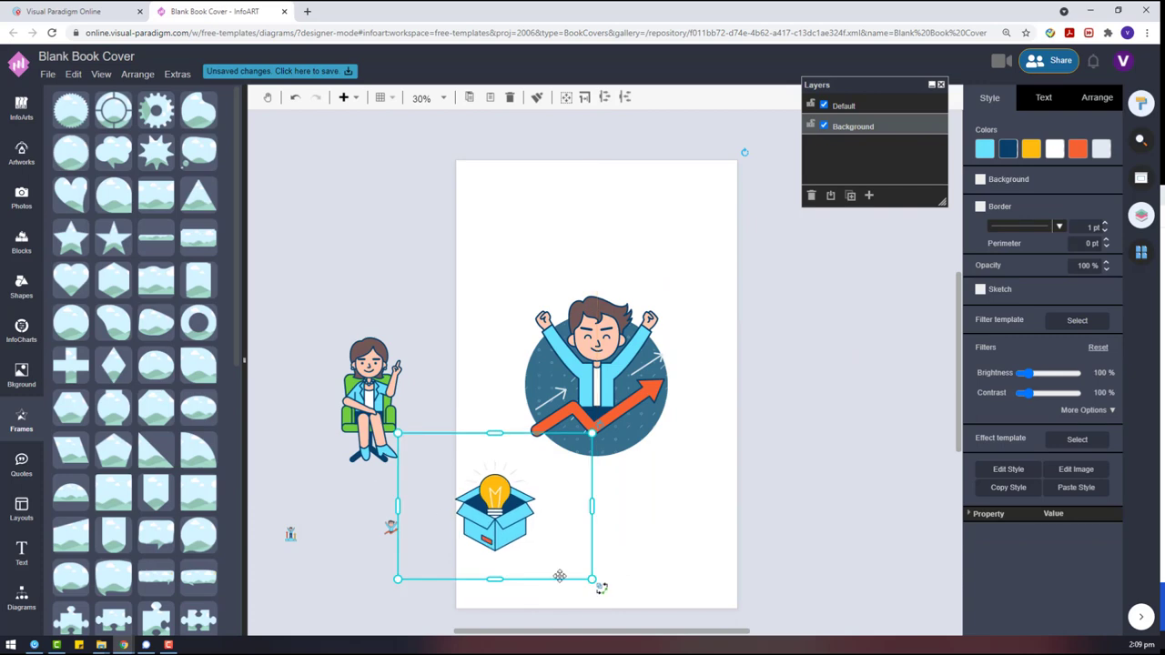
left_click_drag(558, 575, 748, 517)
left_click_drag(415, 570, 256, 496)
key("Delete")
Move the cheering man off the blue circle and delete the seated woman and light bulb box artworks.
left_click_drag(371, 460, 419, 527)
key("Delete")
key("ctrl+z")
left_click_drag(681, 386, 415, 313)
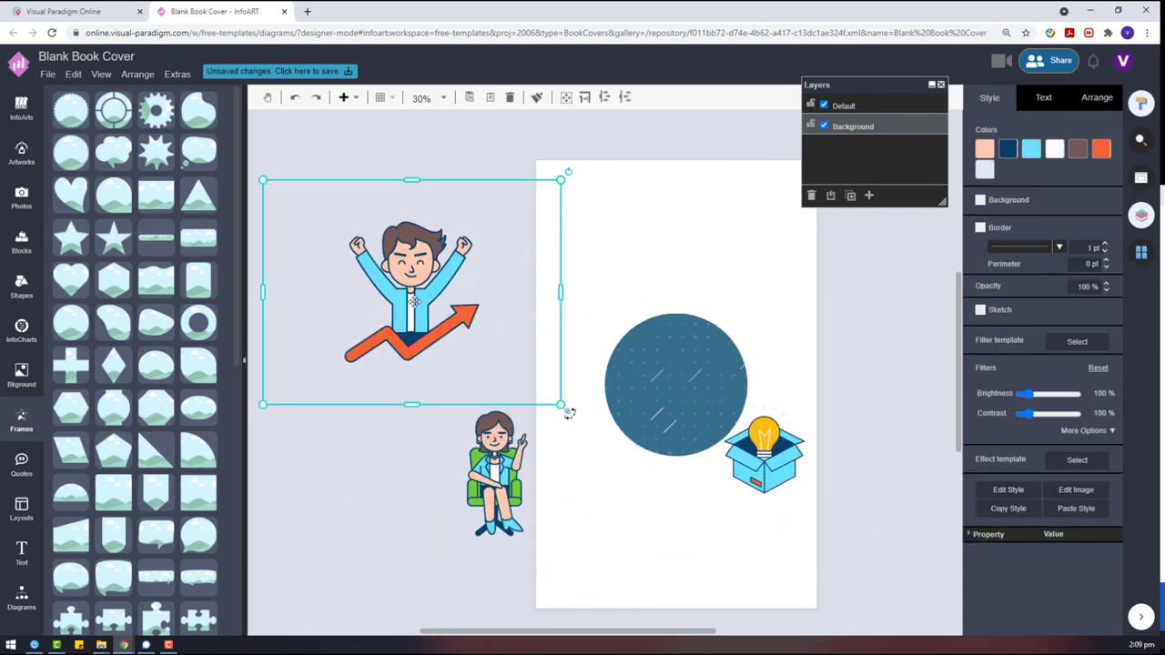
left_click(488, 475)
left_click_drag(628, 375, 781, 259)
left_click_drag(572, 450, 532, 280)
key("Delete")
left_click(779, 403)
mouse_move(690, 459)
left_mouse_down()
mouse_move(669, 380)
mouse_move(671, 466)
left_mouse_up()
key("Delete")
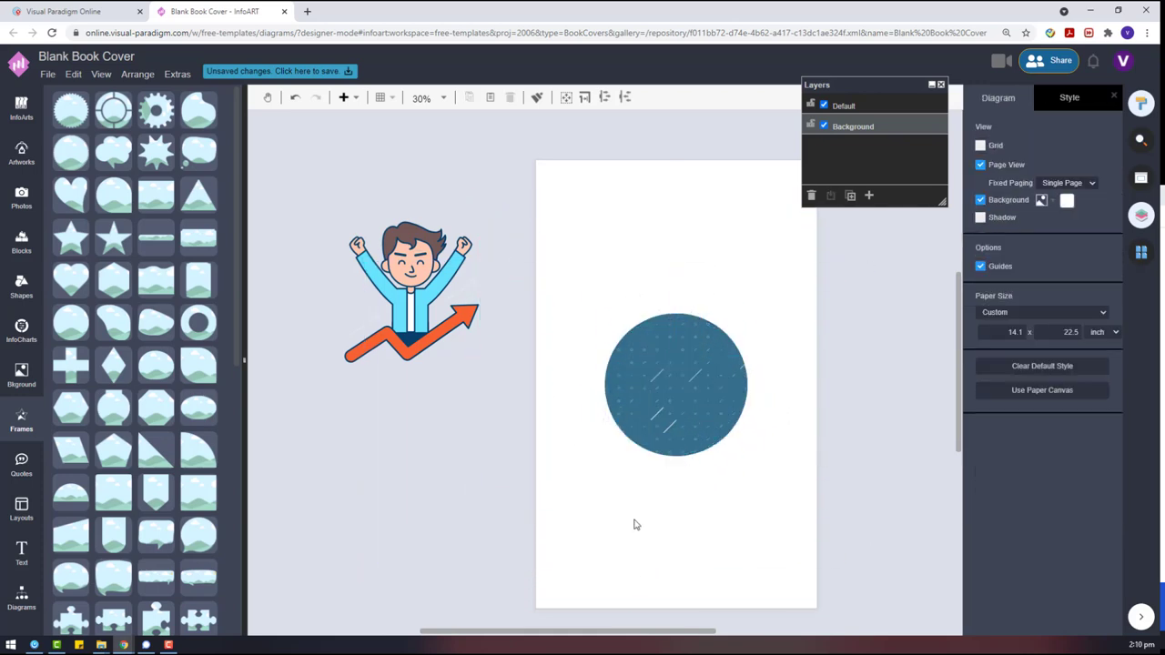
Place the cheering man artwork back over the blue circle, shrink it slightly and centre it.
left_click_drag(426, 296, 691, 373)
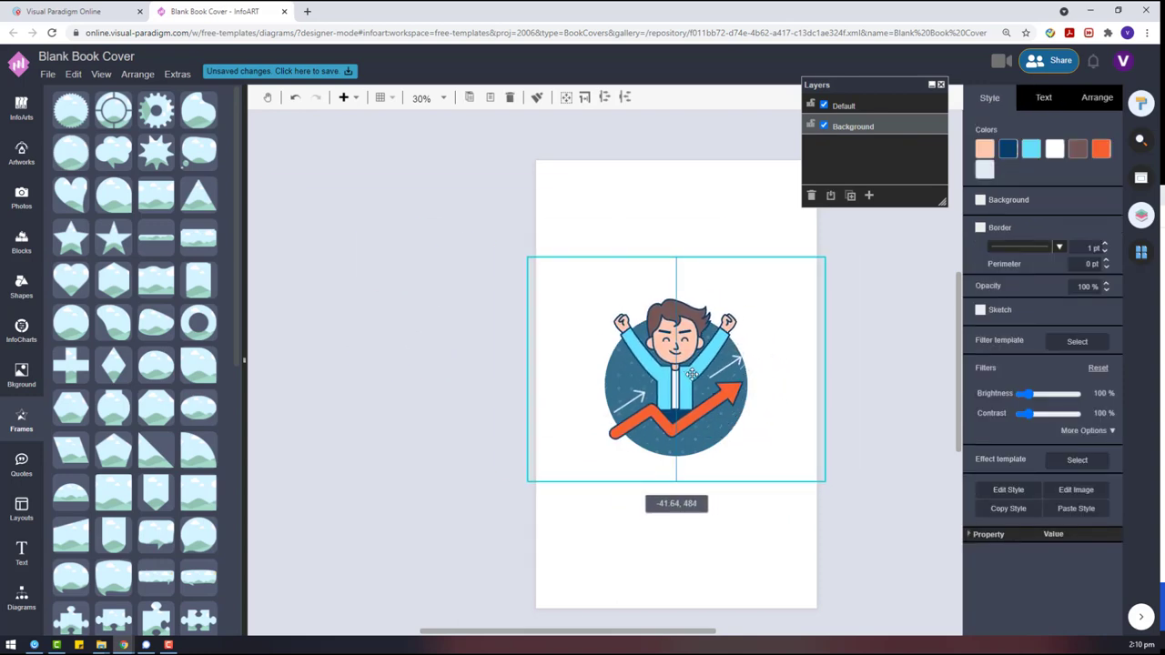
left_click_drag(824, 258, 810, 269)
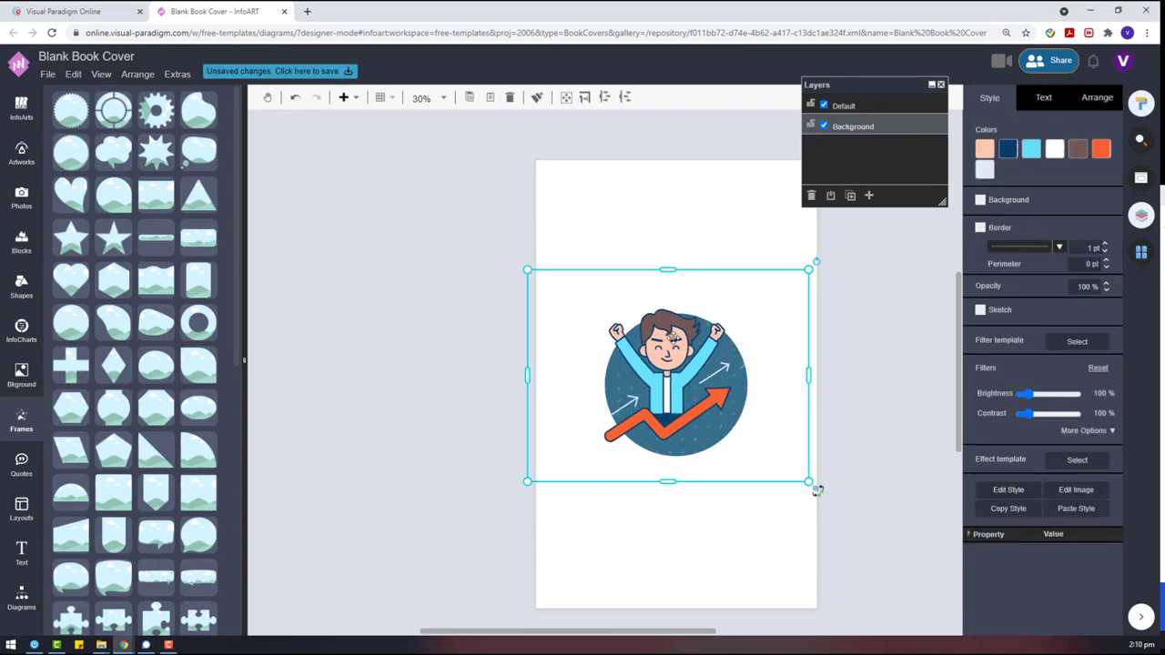
left_click_drag(684, 369, 689, 360)
Add a small circle from the General shapes in the empty area beside the cover.
left_click(22, 598)
scroll(137, 409, "down", 4)
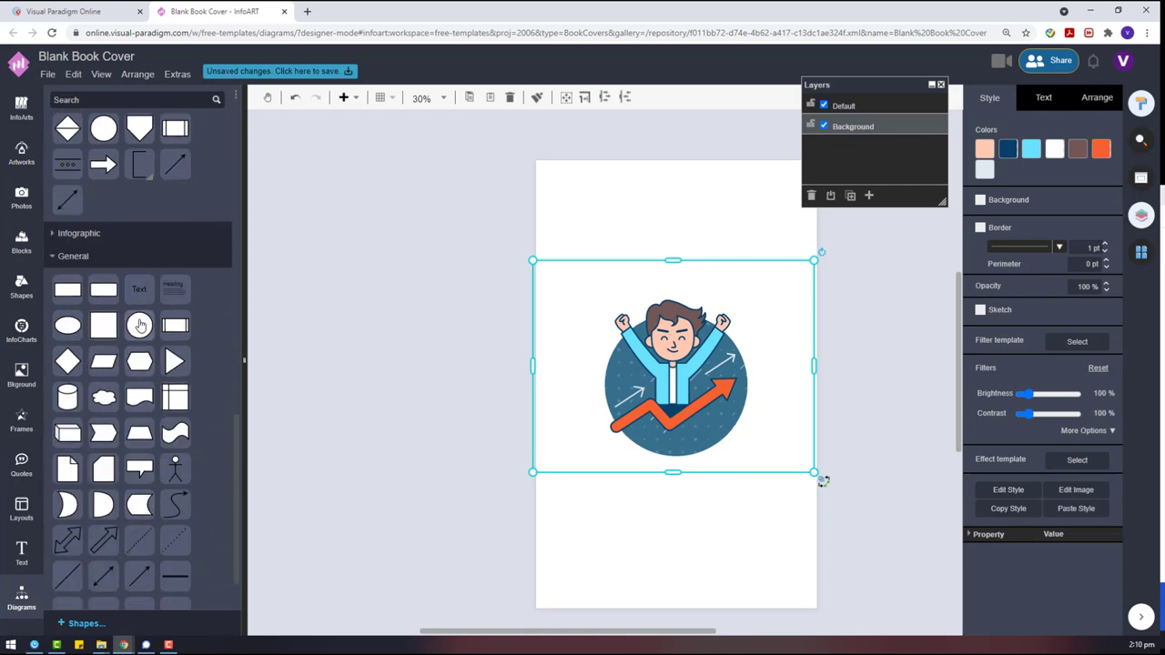
left_click_drag(139, 326, 394, 367)
left_click(1103, 192)
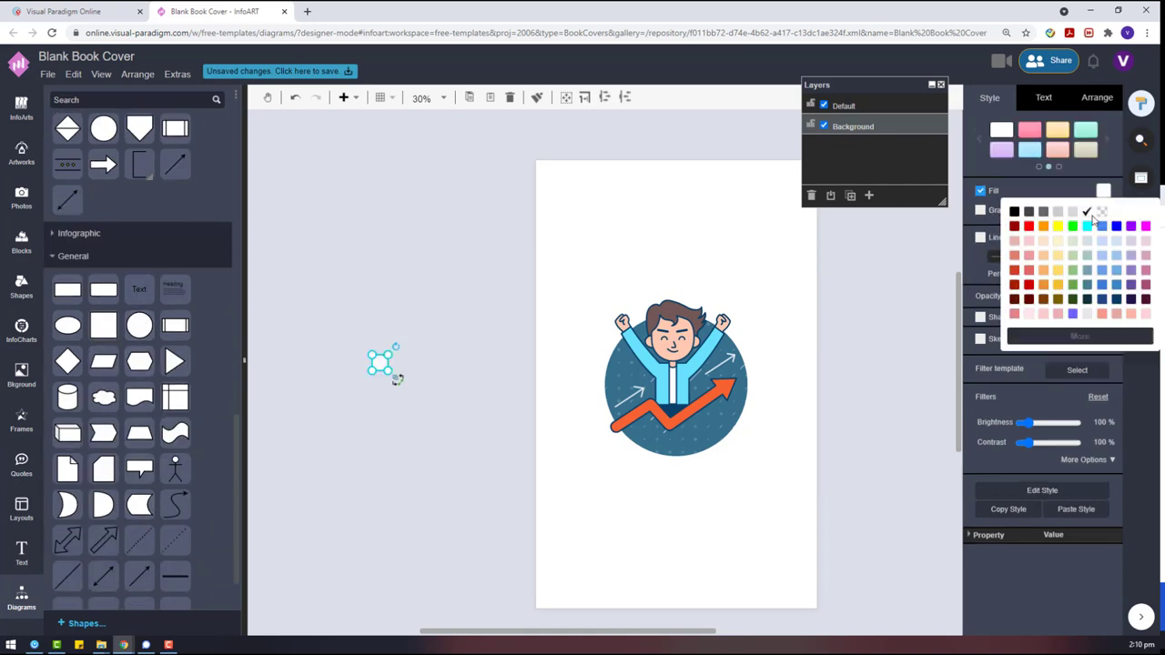
left_click(679, 354)
left_click(1101, 150)
left_click(393, 373)
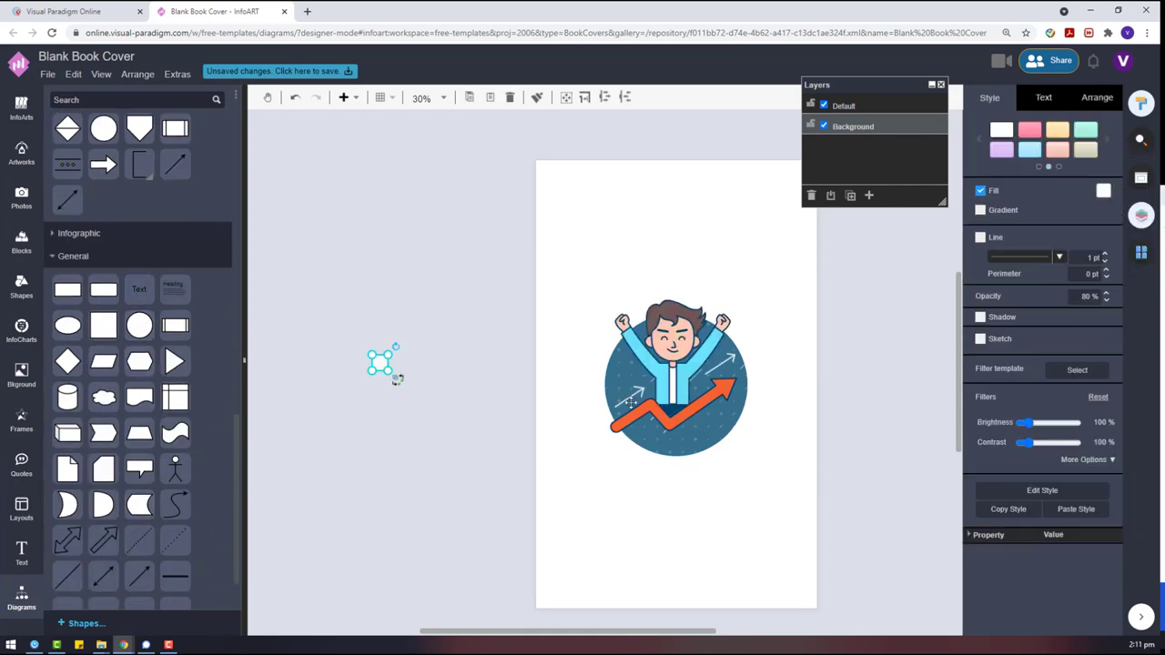
Recolour the orange arrow in the cheering man artwork to bright pink.
left_click(679, 354)
left_click(1101, 149)
left_click(1079, 297)
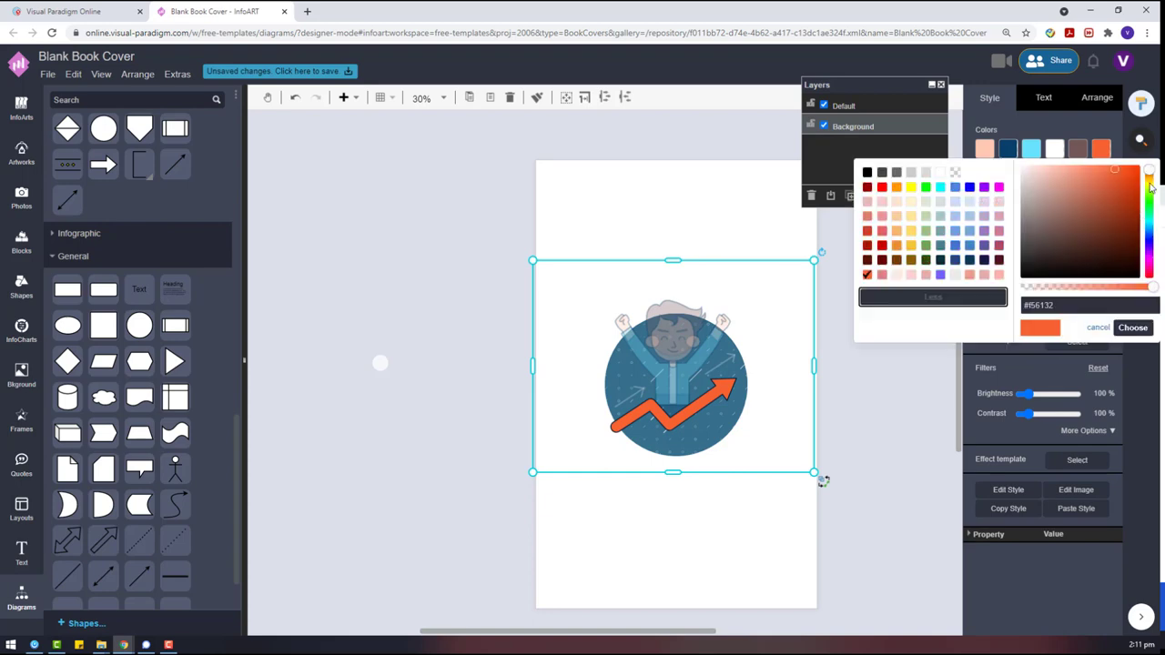
left_click(1132, 327)
left_click(403, 364)
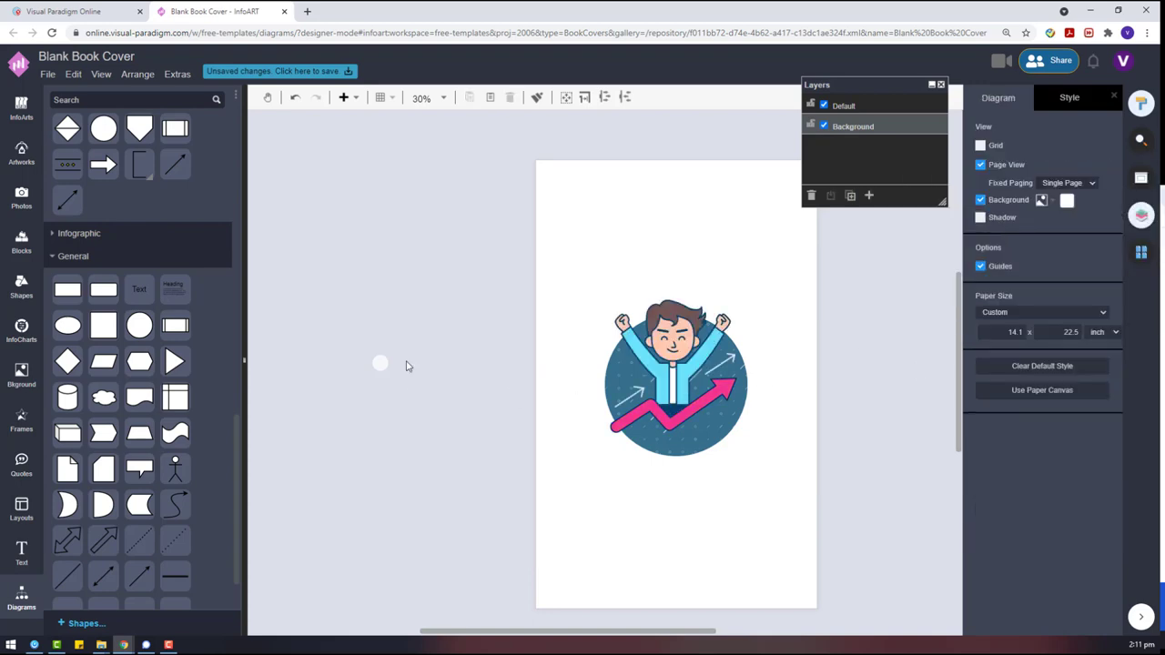
Fill the small circle with the same bright pink and place it on the left edge of the cover page.
left_click(380, 362)
mouse_move(1103, 193)
left_click(1015, 315)
left_click(405, 369)
left_click_drag(383, 363, 393, 357)
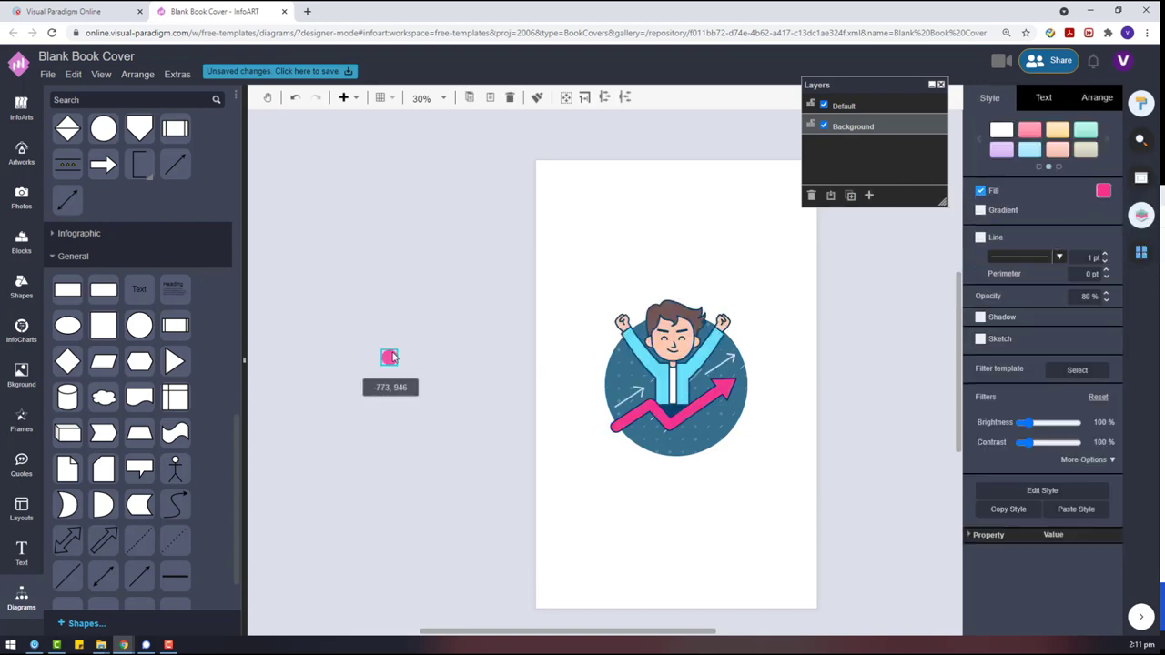
left_click_drag(560, 349, 542, 364)
left_click(541, 364)
Move the cheering man artwork off the blue circle and place a tall, enlarged rounded rectangle next to it.
left_click_drag(682, 350, 511, 259)
left_click(104, 289)
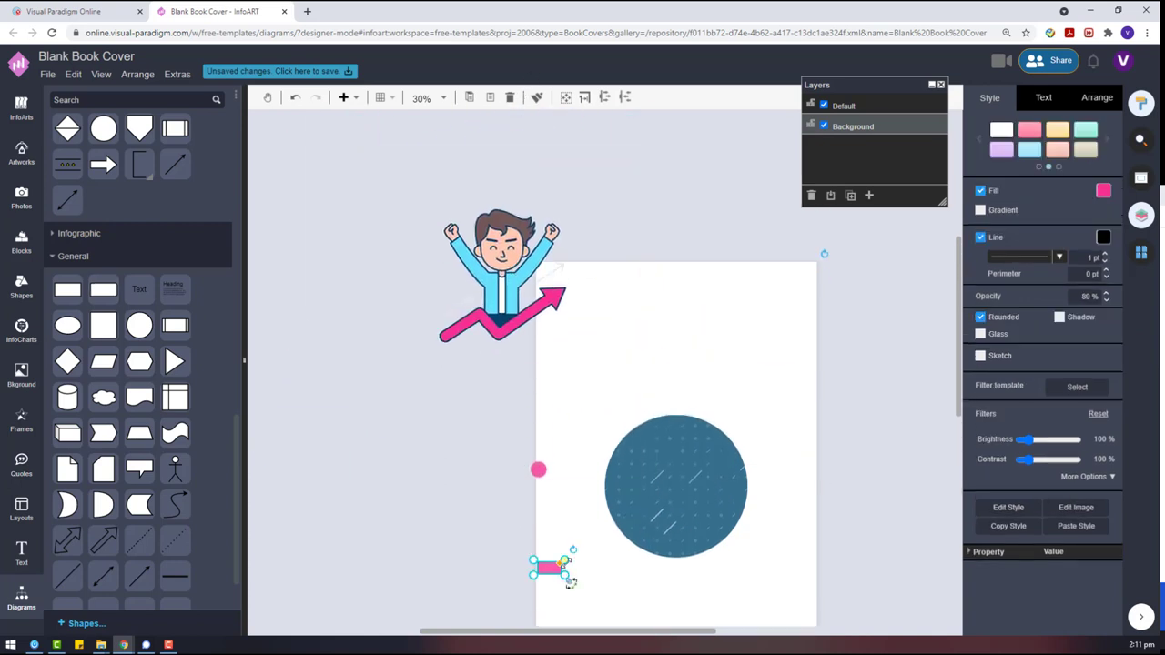
left_click_drag(564, 561, 684, 503)
left_click_drag(611, 502, 609, 337)
left_click_drag(646, 493, 331, 326)
Try to cut the cheering man artwork with the rounded rectangle using a shape mode, and delete the rectangle.
left_click(522, 305)
left_click(466, 298, "shift")
left_click(1096, 99)
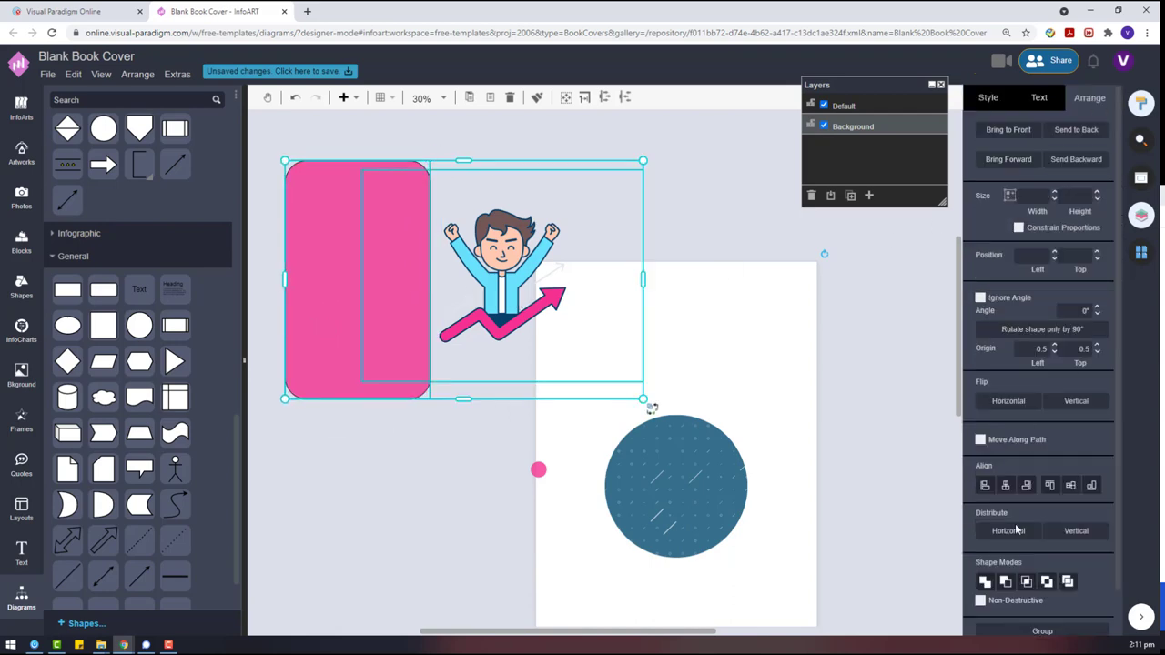
left_click(1010, 586)
key("ctrl+z")
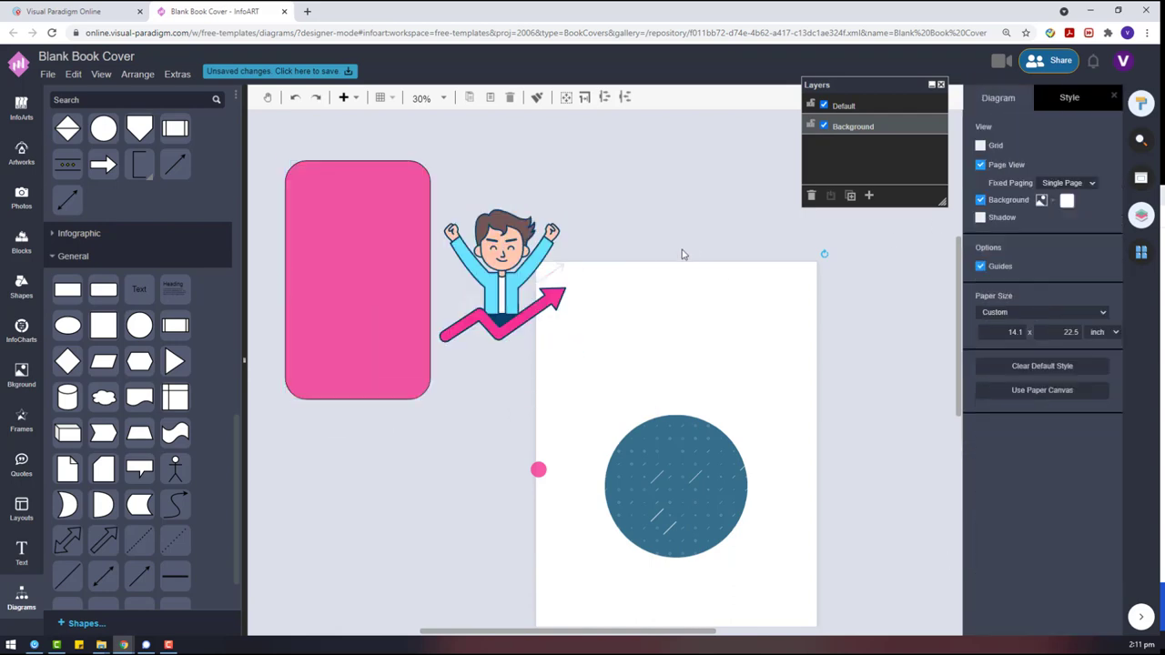
left_click(364, 270)
key("Delete")
Copy the blue circle over the cheering man, remove the copy's crop and delete its pattern image, keeping the circular frame.
left_click(648, 494)
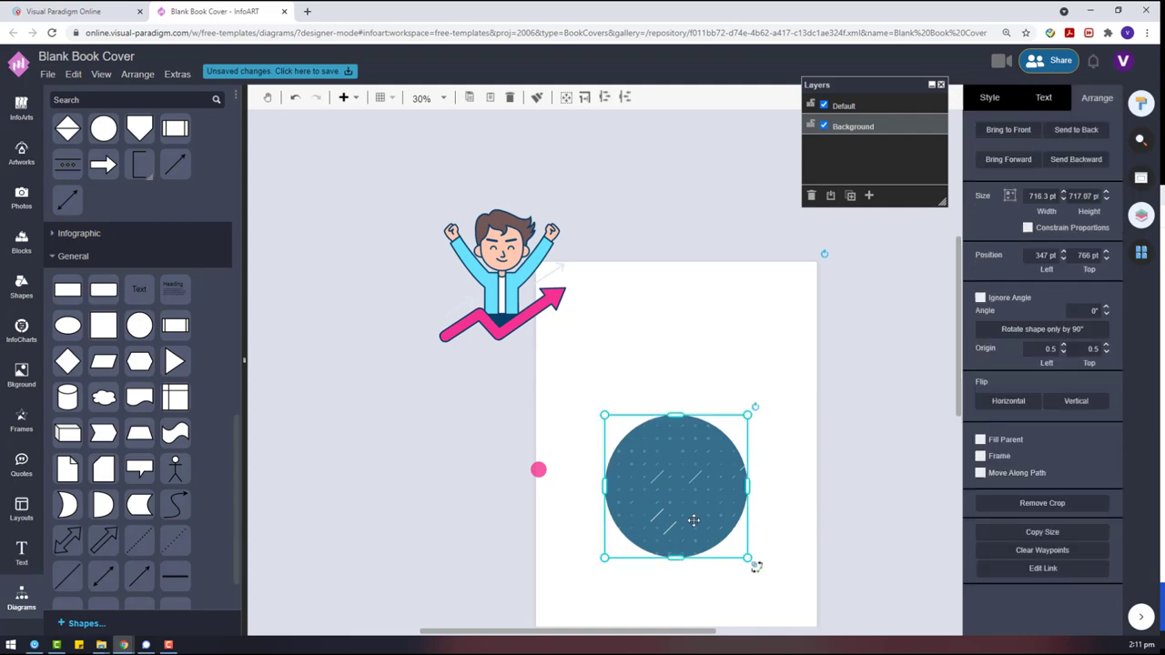
key("ctrl+c")
key("ctrl+v")
left_click_drag(773, 549, 561, 268)
right_click(691, 243)
left_click(745, 408)
key("Delete")
Crop the cheering man artwork to the circular frame lying over it.
left_click(367, 229, "shift")
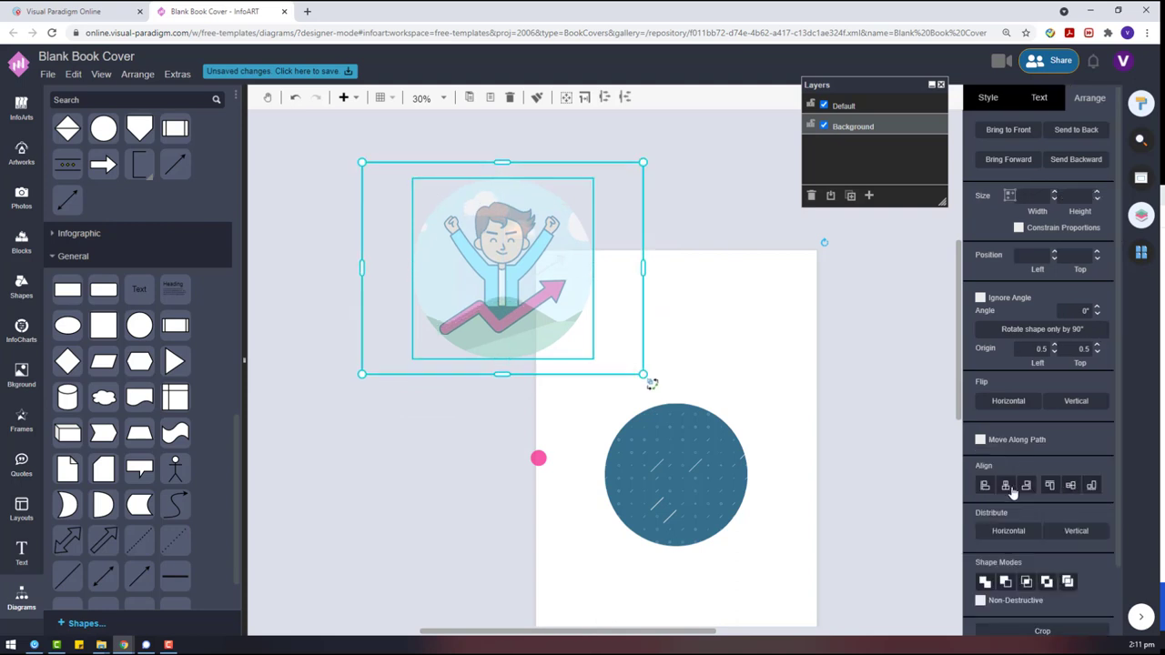
right_click(532, 239)
left_click(567, 382)
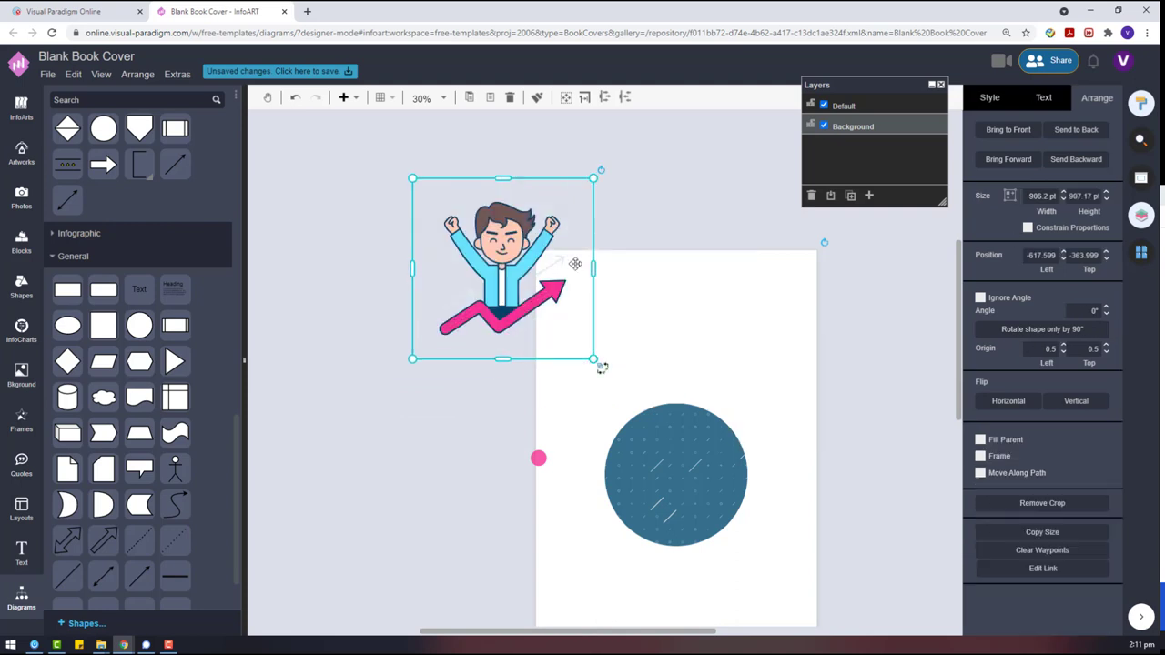
Position the cropped cheering man artwork over the blue circle and enlarge it to about 1051 by 1052 pt.
left_click_drag(533, 250, 683, 440)
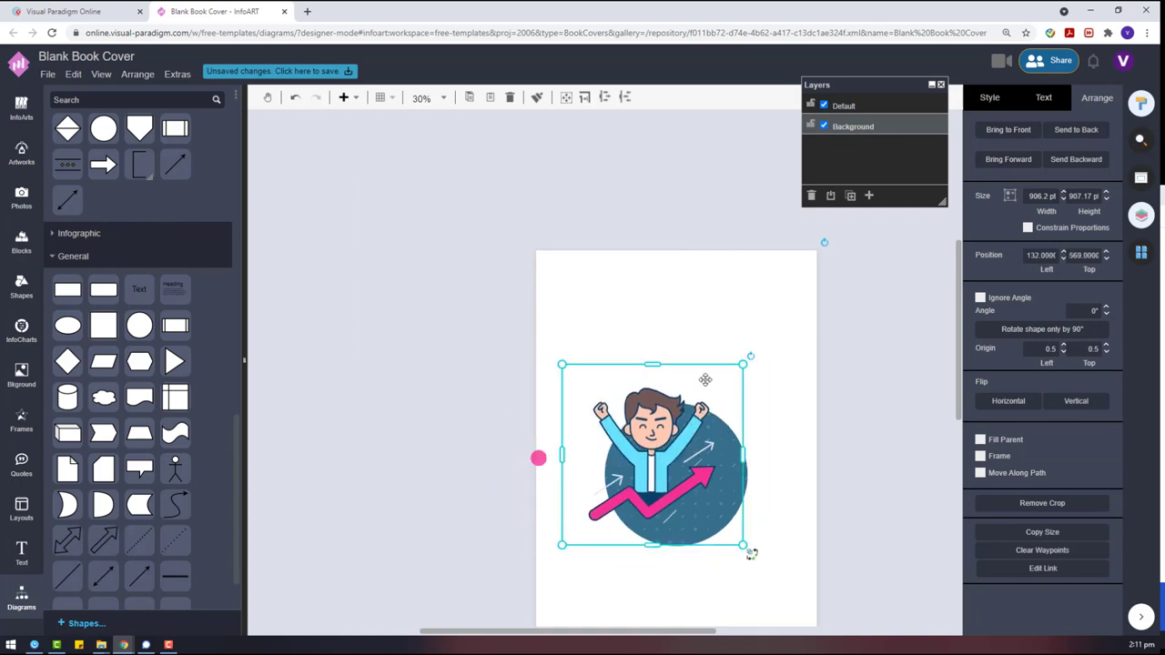
left_click_drag(743, 364, 762, 364)
scroll(750, 368, "down", 3)
mouse_move(657, 257)
left_mouse_down()
mouse_move(675, 277)
mouse_move(674, 268)
left_mouse_up()
left_click_drag(779, 178, 789, 167)
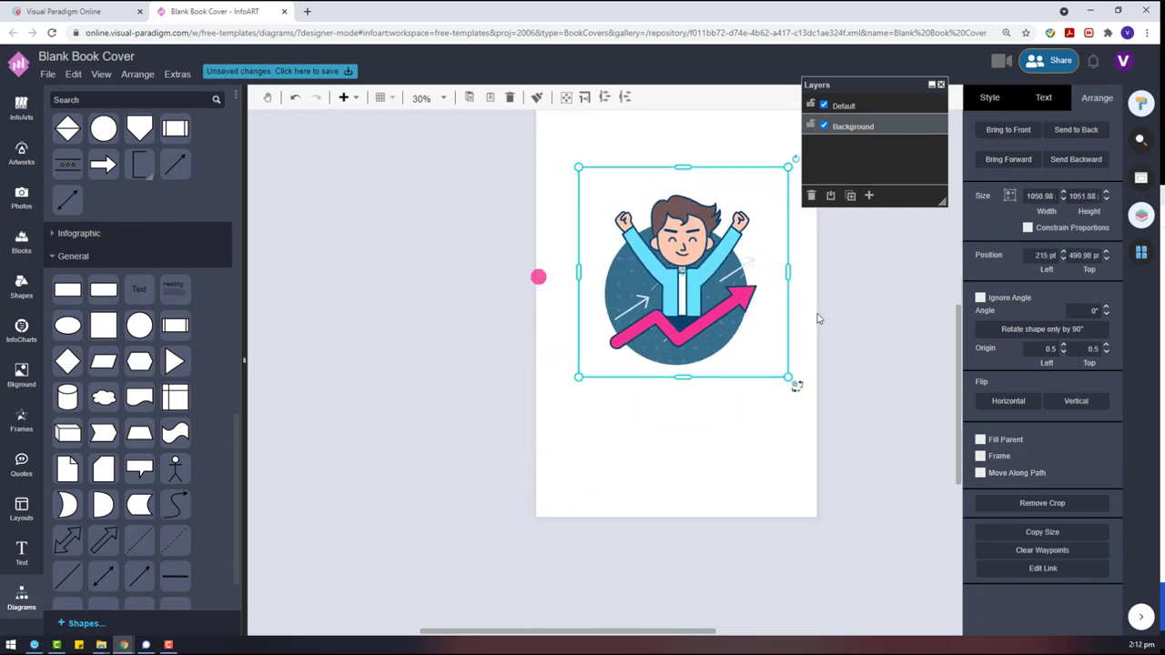
Shrink the blue circle slightly and position the cheering man artwork centred over it.
left_click_drag(676, 262, 476, 270)
left_click(676, 262)
mouse_move(754, 372)
left_mouse_down()
mouse_move(744, 372)
mouse_move(749, 357)
left_mouse_up()
left_click_drag(462, 335, 648, 303)
left_click_drag(691, 293, 692, 291)
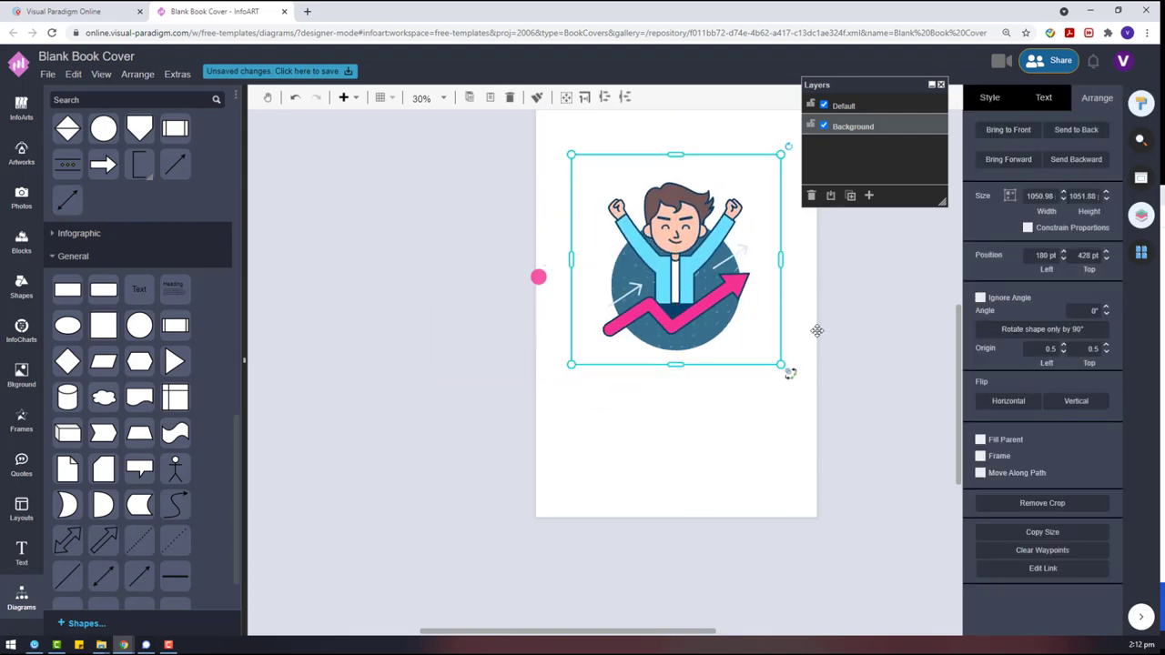
Recolour the two thin pale arrows in the cheering man artwork yellow.
left_click(816, 353)
left_click(677, 226)
left_click(990, 97)
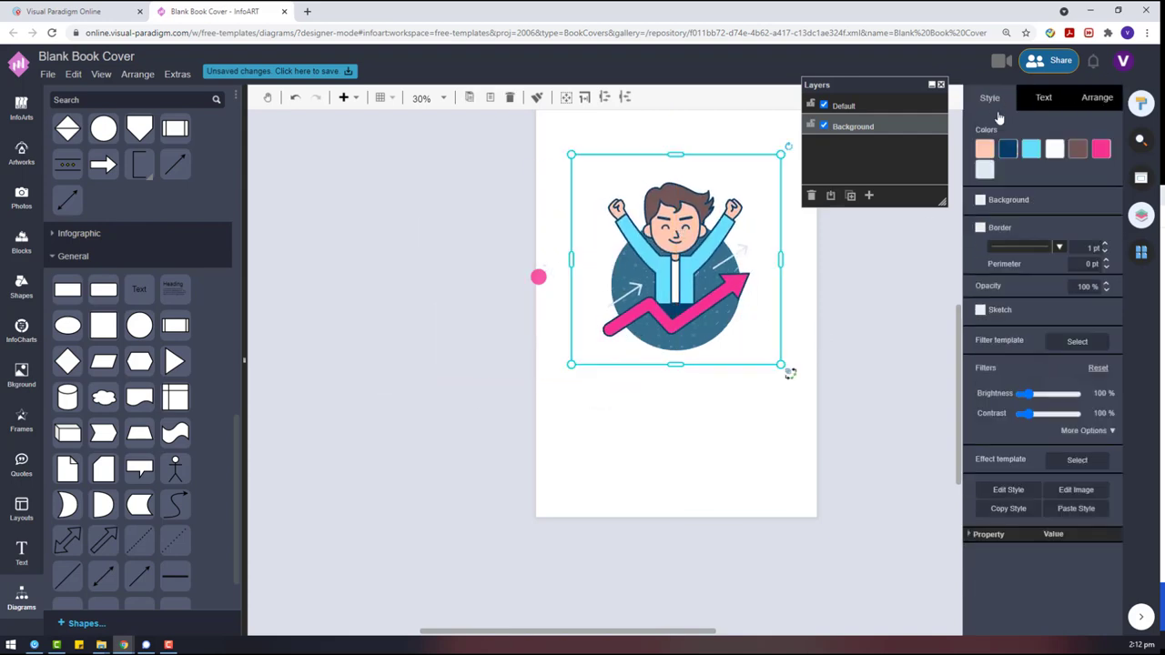
left_click(985, 169)
left_click(1033, 208)
left_click(871, 403)
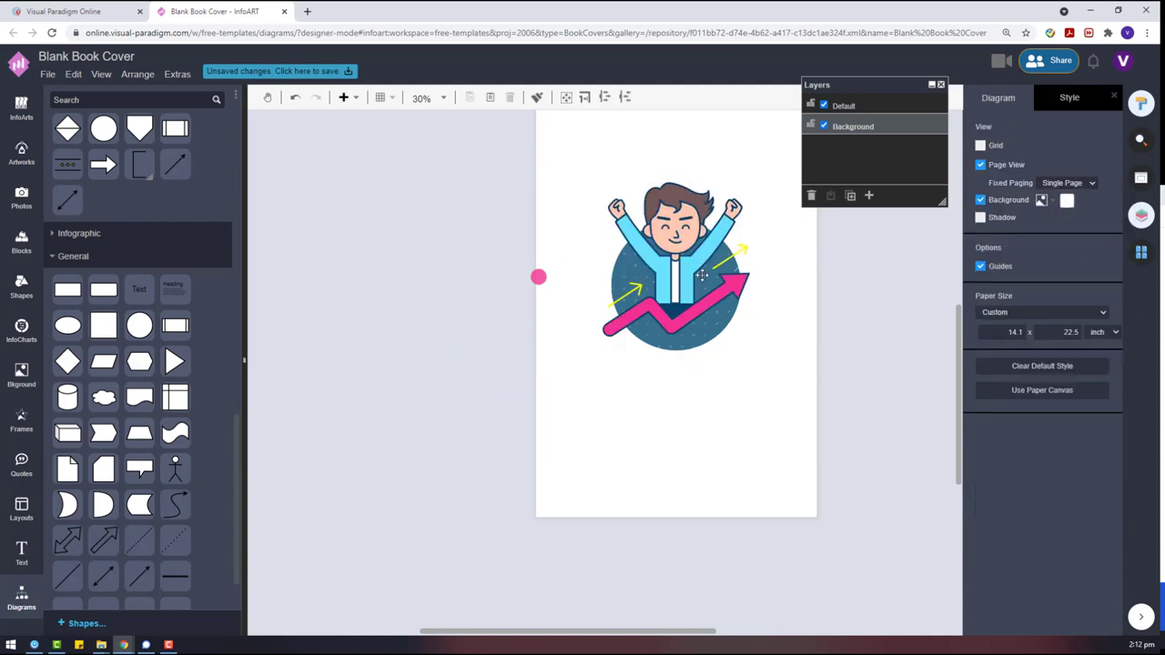
Change the thin arrows in the cheering man artwork to the large arrow's pink.
key("ctrl+a")
left_click(984, 169)
left_click(1004, 297)
left_click(838, 395)
Move the cheering man artwork off the blue circle to beside the page, and shrink the small pink circle.
scroll(756, 356, "up", 2)
left_click_drag(706, 369, 842, 366)
left_click_drag(538, 397, 549, 397)
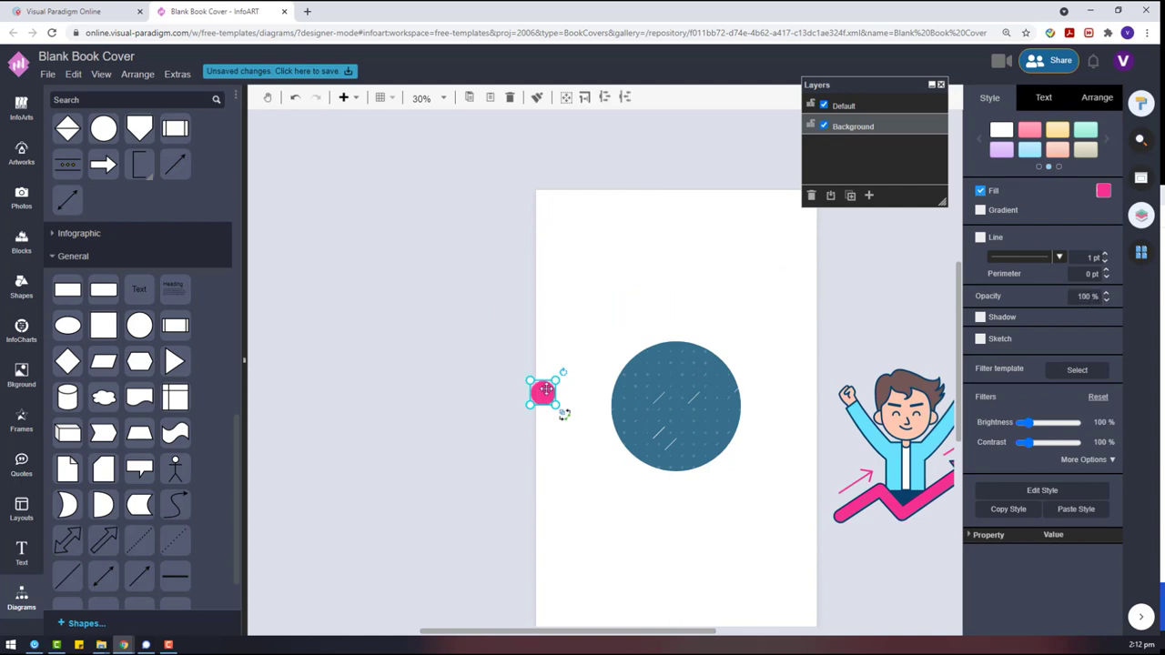
left_click_drag(544, 390, 540, 394)
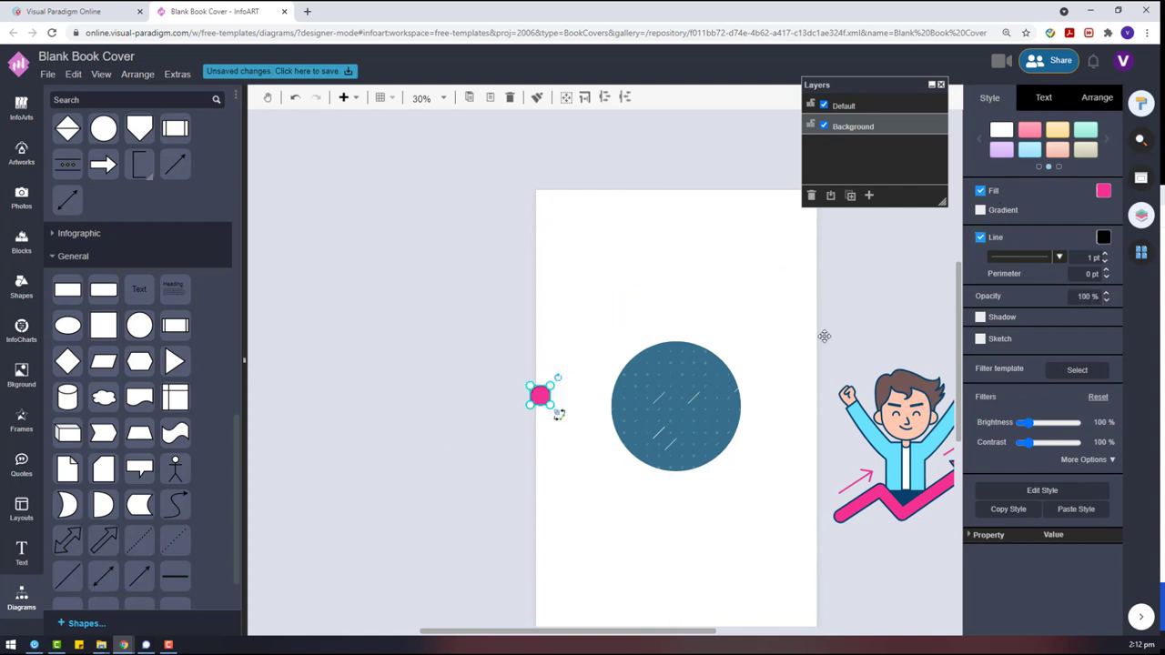
Outline the small pink circle in the artwork's dark blue and move the circle onto the blue circle.
left_click(860, 457)
left_click(1008, 150)
left_click(540, 395)
left_click(1103, 238)
left_click(999, 353)
left_click(741, 372)
left_click_drag(541, 395, 689, 421)
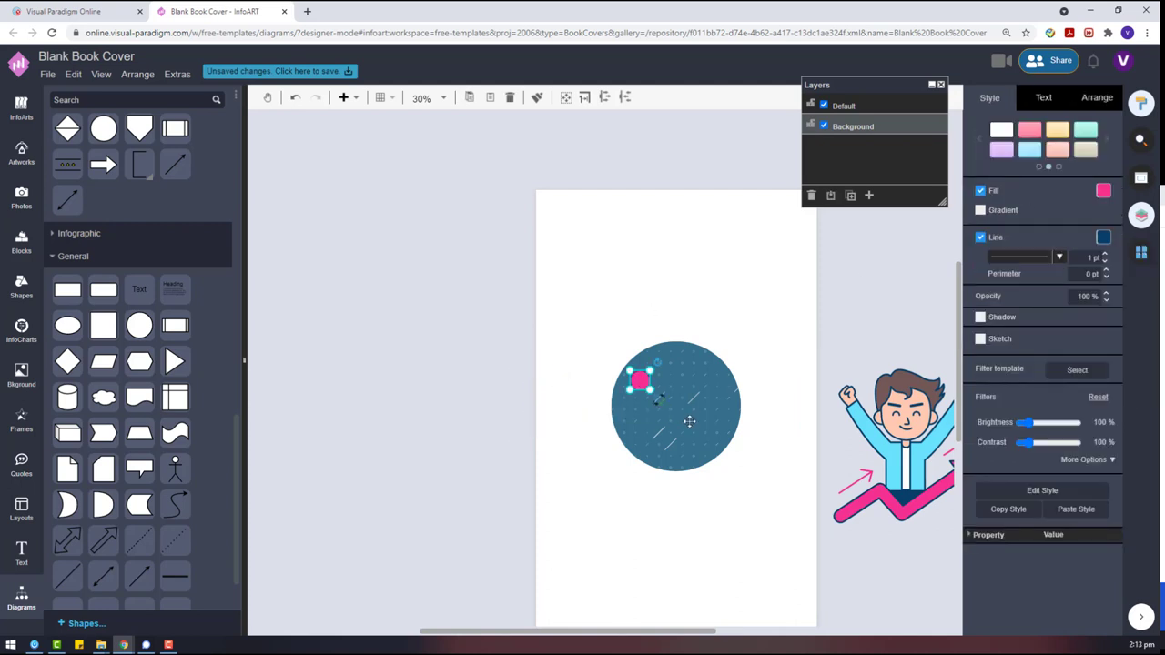
Place the pink circle on the blue circle's upper-left edge and add two smaller copies below it, one filled white and one dark blue.
scroll(689, 421, "up", 4)
left_click_drag(643, 320, 585, 339)
left_click(1101, 191)
left_click(1088, 212)
left_click(489, 320)
left_click(586, 292)
left_click(603, 303)
left_click(640, 317)
left_click(571, 345)
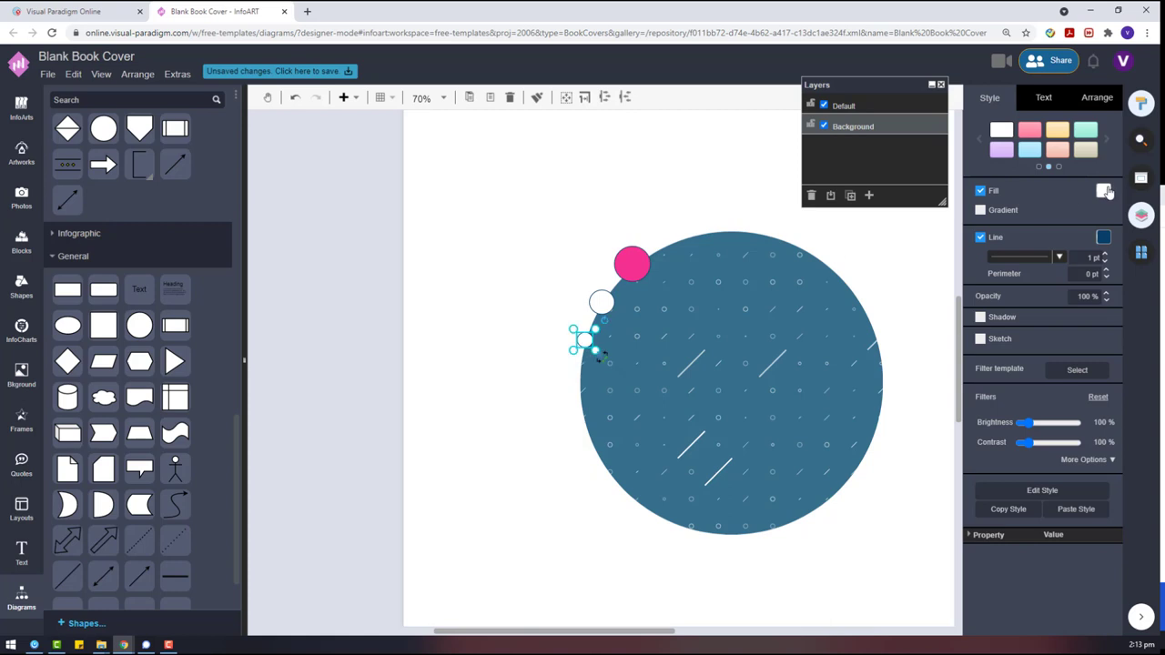
left_click_drag(472, 164, 717, 419)
left_click(1089, 97)
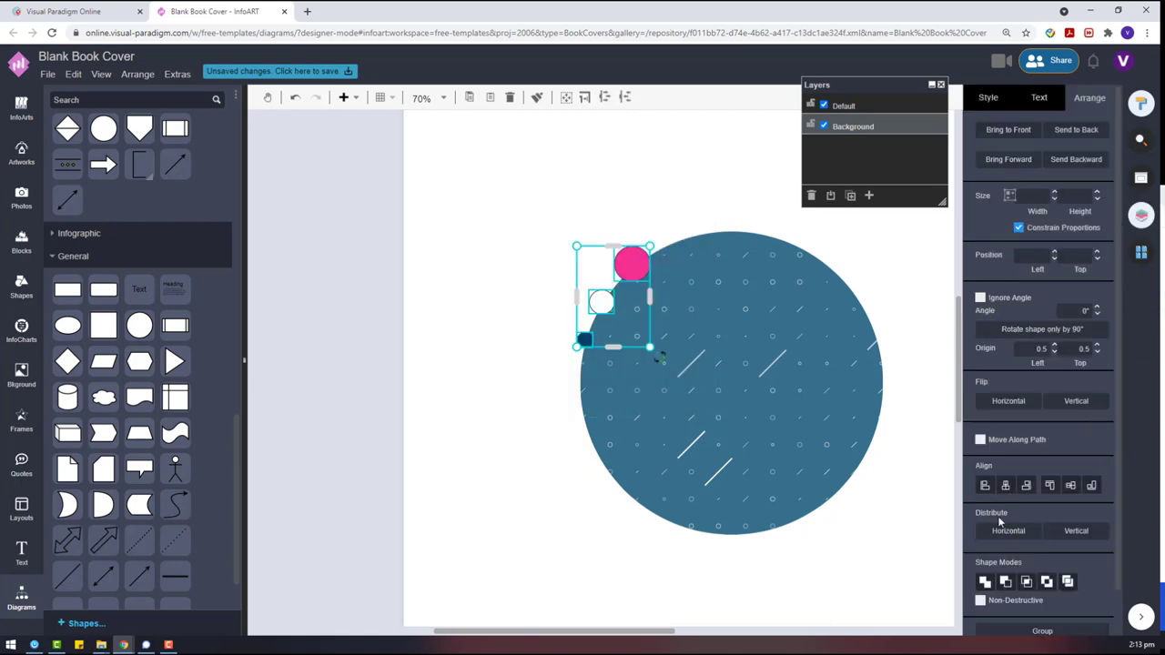
left_click(491, 355)
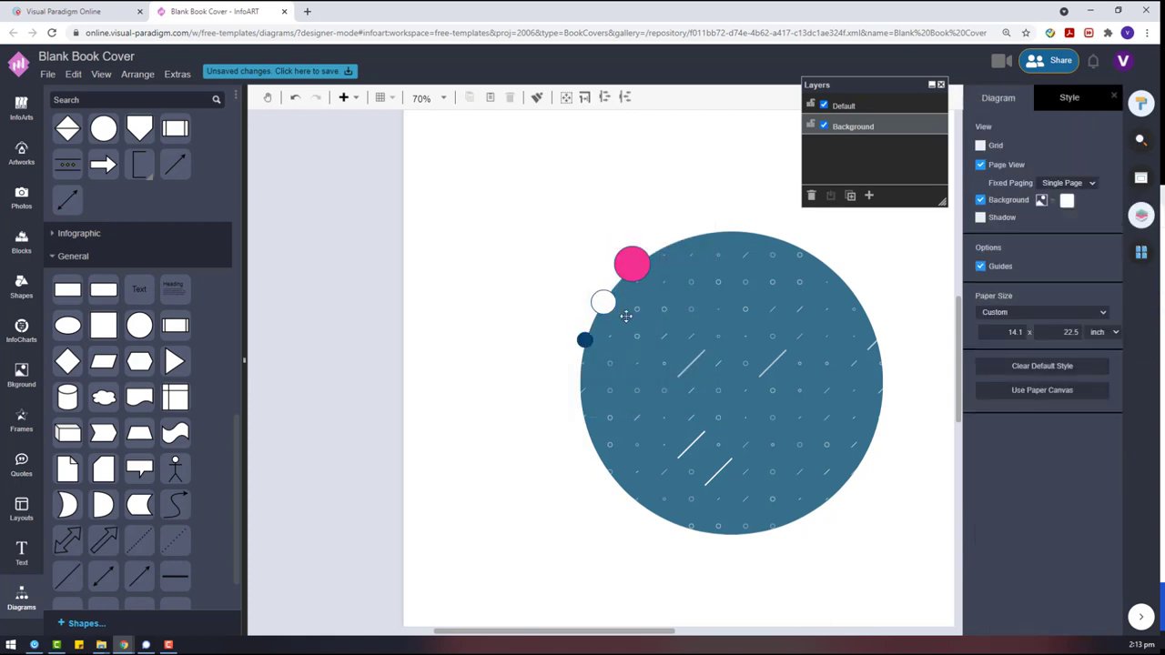
Group the pink, white and dark blue circles and move them off the page beside the blue circle.
scroll(626, 316, "down", 4)
left_click_drag(909, 431, 866, 580)
right_click(649, 370)
mouse_move(774, 517)
left_click(892, 522)
left_click_drag(479, 241, 643, 405)
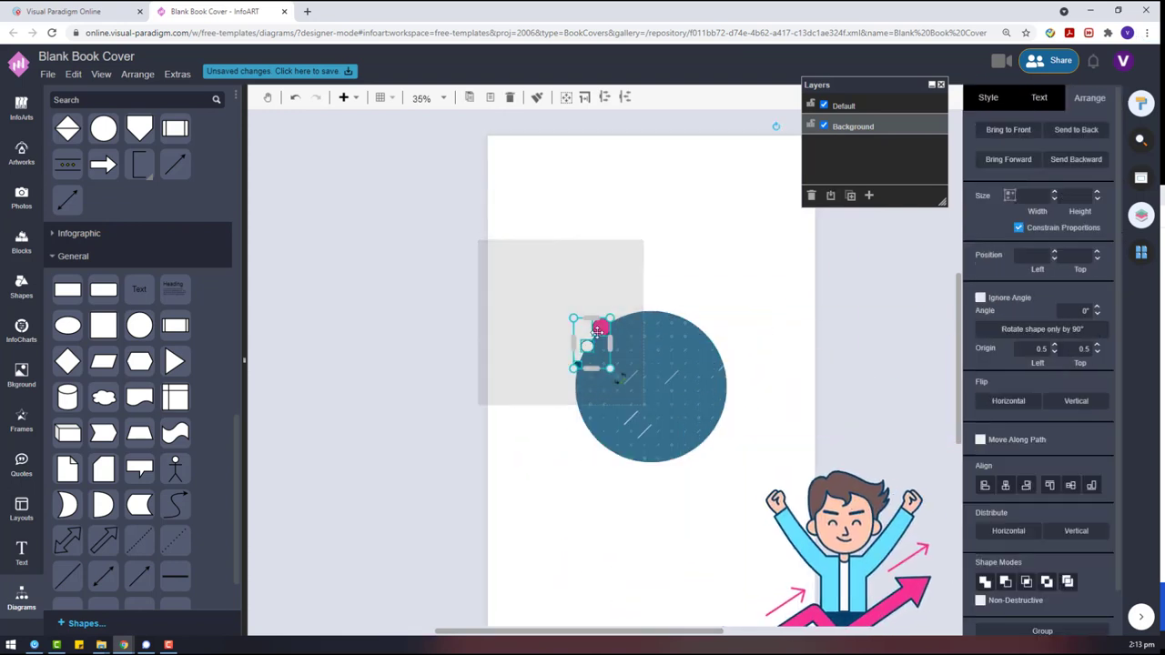
left_click_drag(597, 332, 410, 338)
key("ctrl+g")
Place the cheering man artwork over the blue circle, shrink it to about 824 by 825 pt and align their horizontal centres.
left_click_drag(824, 492, 609, 278)
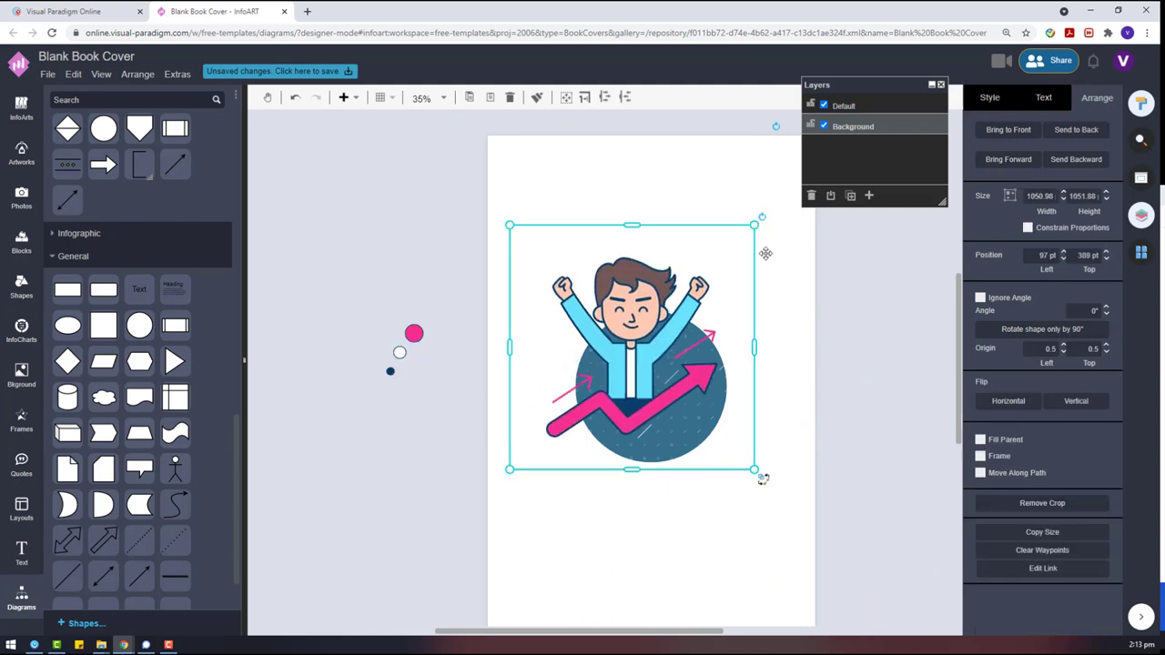
mouse_move(763, 479)
left_mouse_down()
mouse_move(739, 479)
mouse_move(738, 502)
mouse_move(761, 520)
left_mouse_up()
left_click_drag(661, 409, 655, 402)
left_click_drag(510, 262, 829, 535)
left_click(1005, 486)
left_click_drag(654, 375, 651, 373)
left_click(818, 366)
Recolour the two thin arrows in the cheering man artwork light blue.
left_click(675, 463)
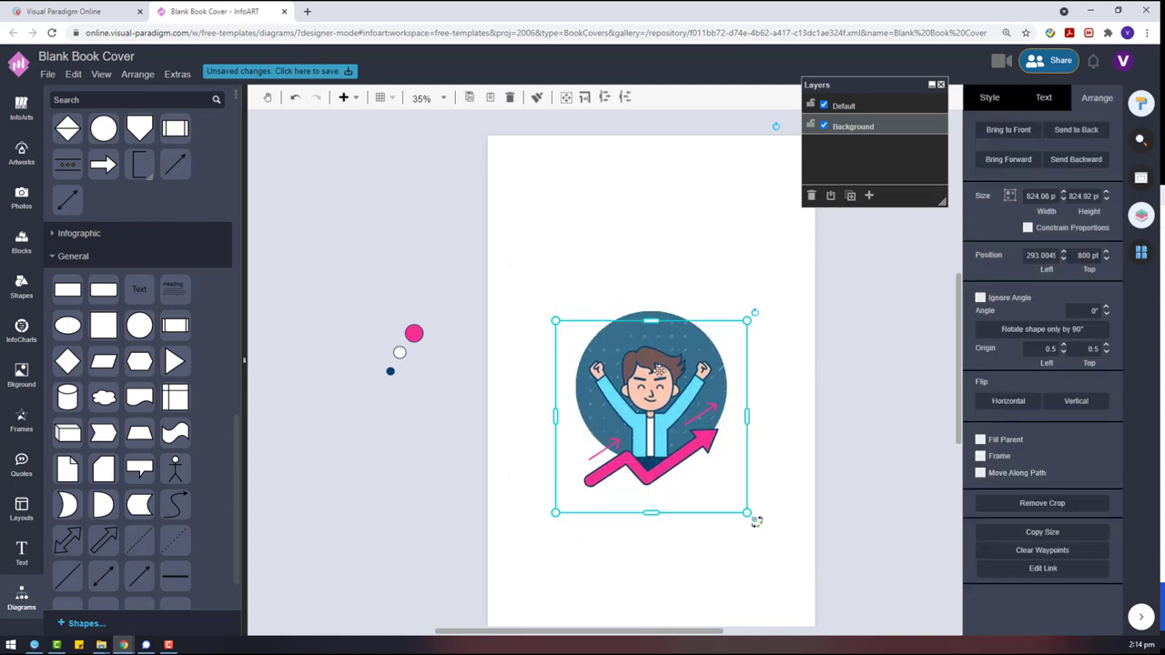
left_click(990, 97)
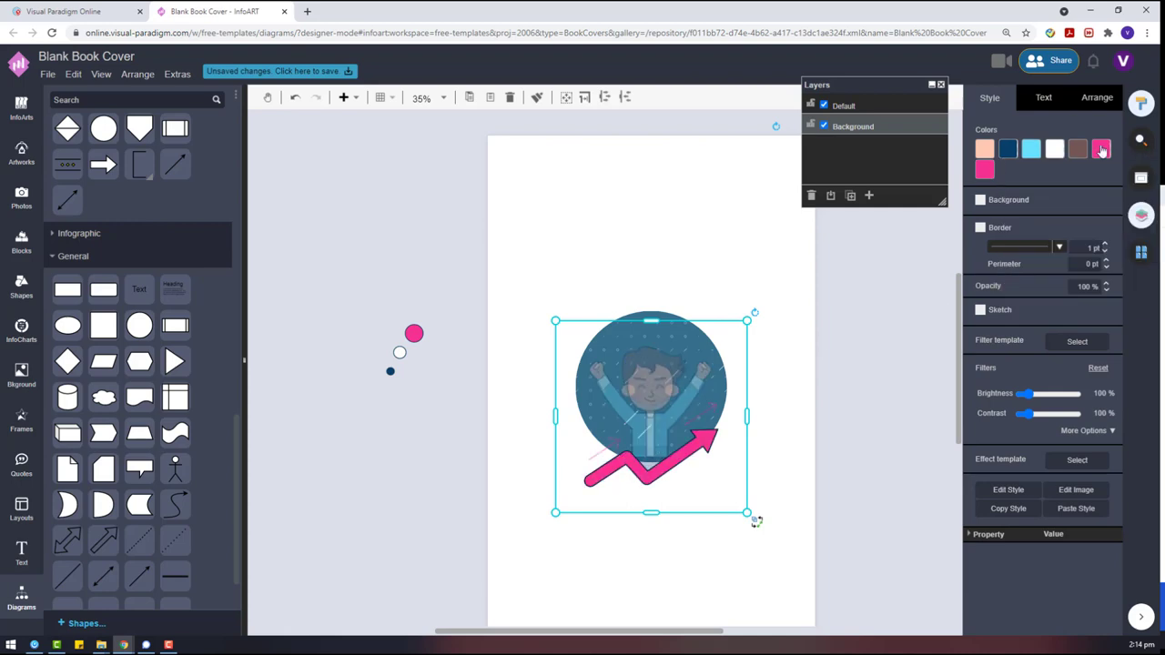
left_click(849, 300)
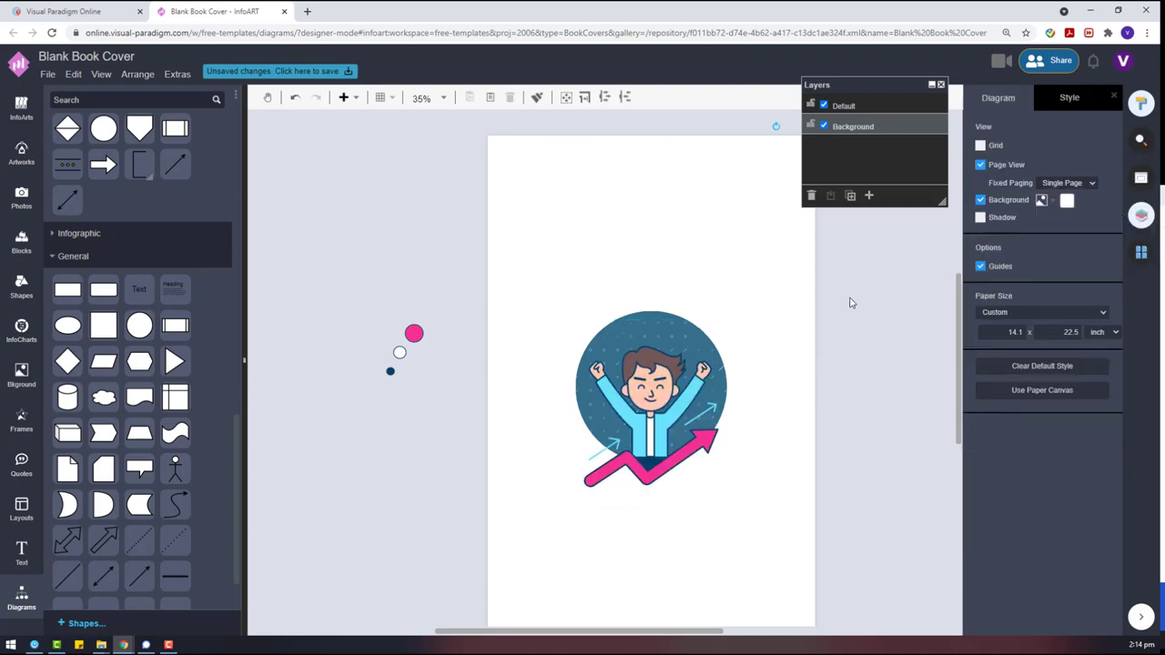
Enlarge the blue circle and the cheering man artwork together and centre them on the page.
scroll(821, 280, "down", 2)
scroll(819, 300, "up", 2)
left_click(693, 334)
left_click_drag(819, 451, 485, 147)
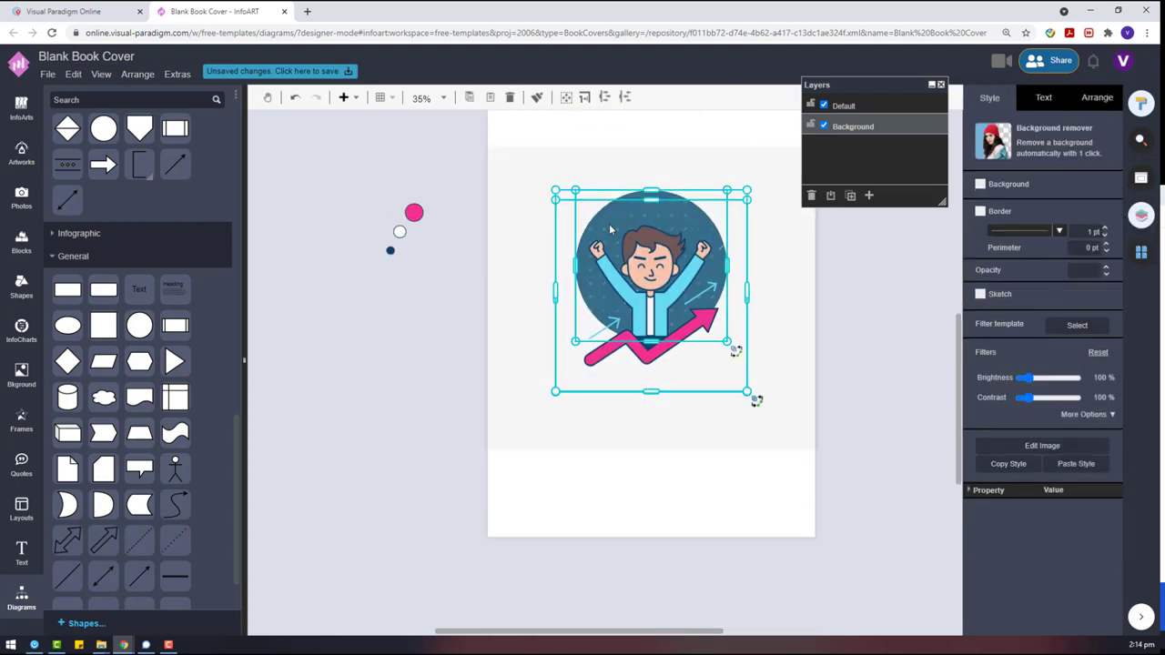
left_click_drag(626, 231, 628, 234)
scroll(626, 234, "up", 1)
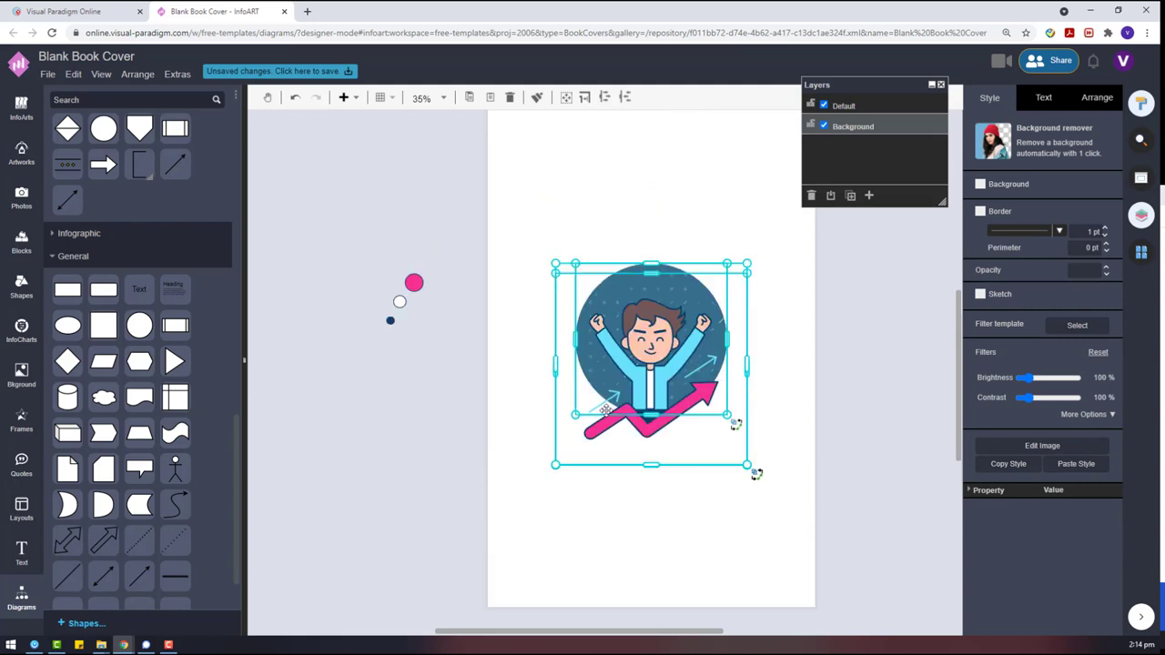
left_click_drag(556, 254, 500, 196)
left_click_drag(620, 322, 647, 345)
left_click(844, 349)
Move the group of three small circles onto the blue circle's upper-left edge and ungroup it.
scroll(843, 348, "up", 2)
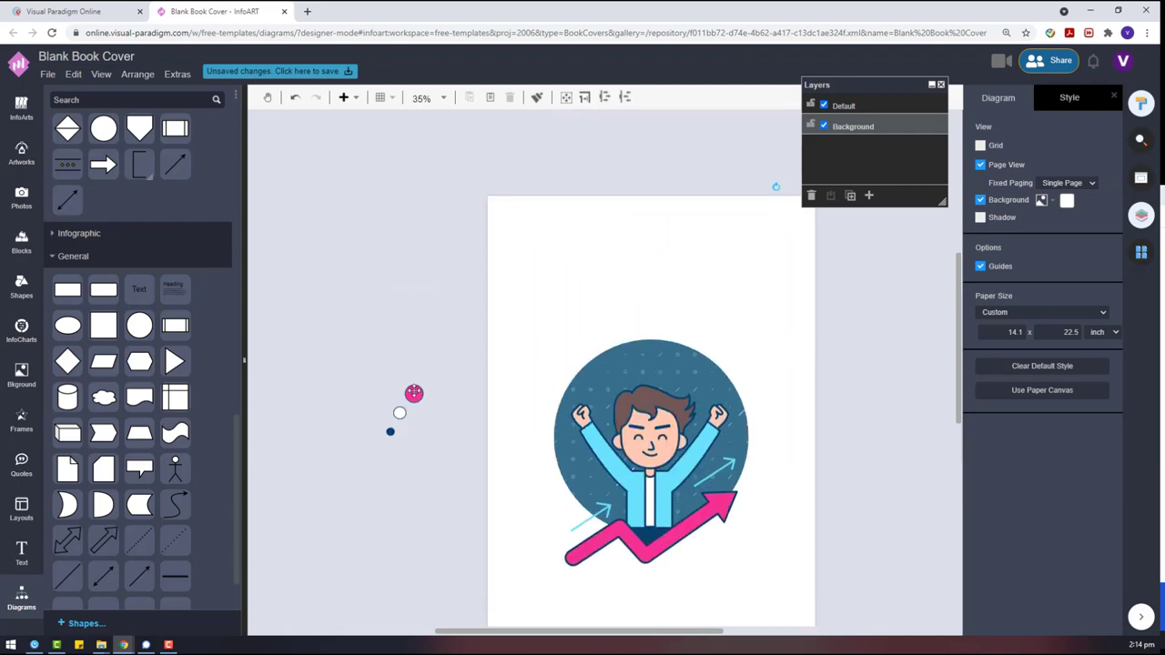
left_click_drag(415, 392, 592, 361)
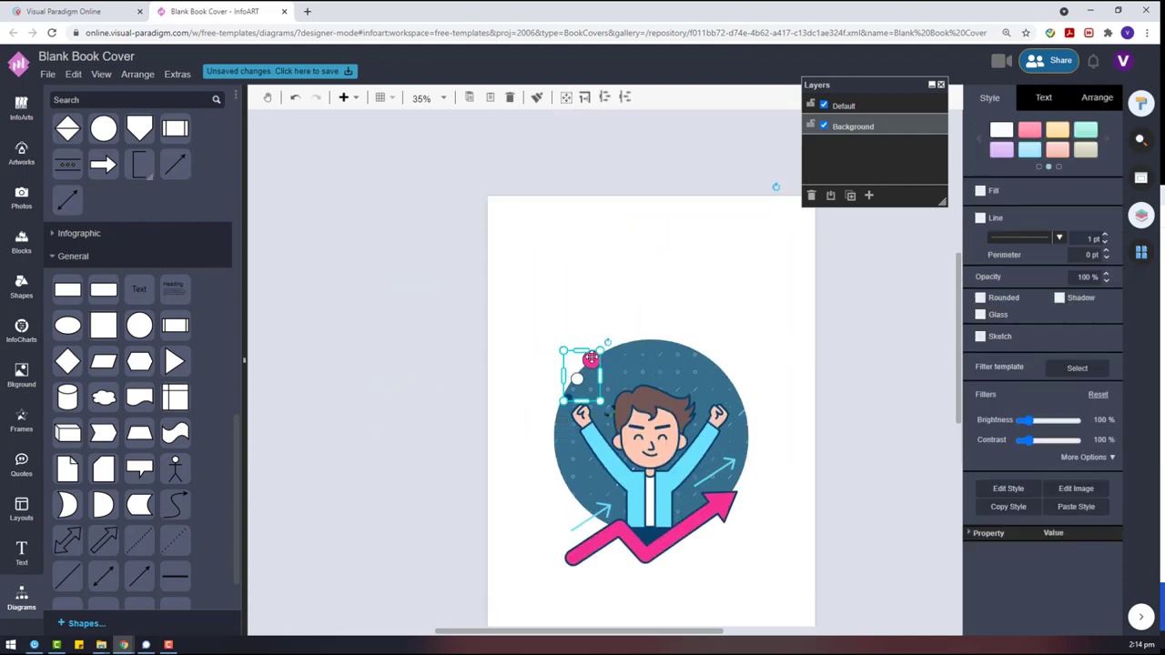
right_click(591, 360)
left_click(460, 371)
Adjust the small white and dark blue circles so that they sit on the curve of the blue circle's edge.
scroll(568, 396, "up", 5)
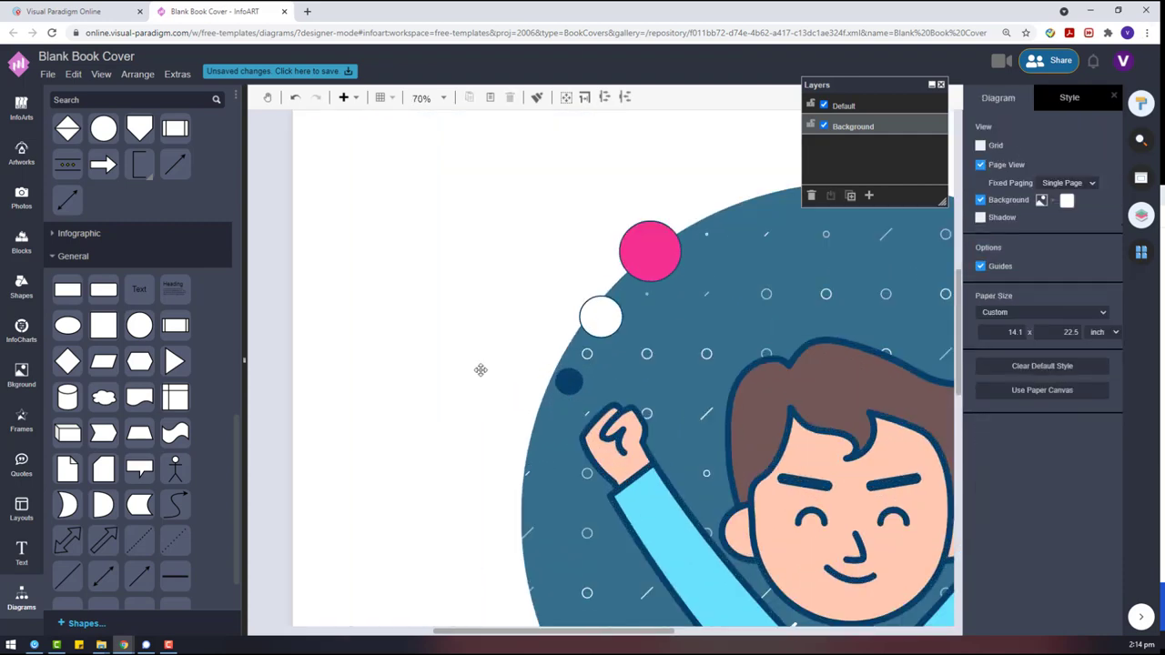
left_click_drag(591, 314, 584, 319)
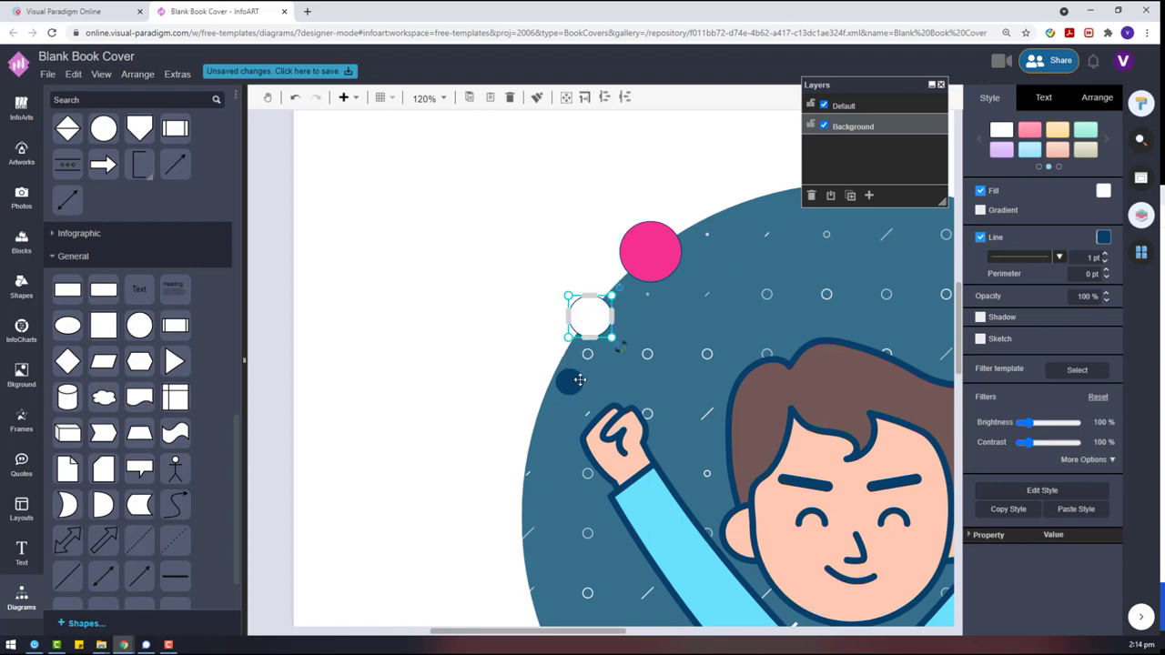
left_click_drag(569, 383, 555, 378)
scroll(469, 282, "down", 3)
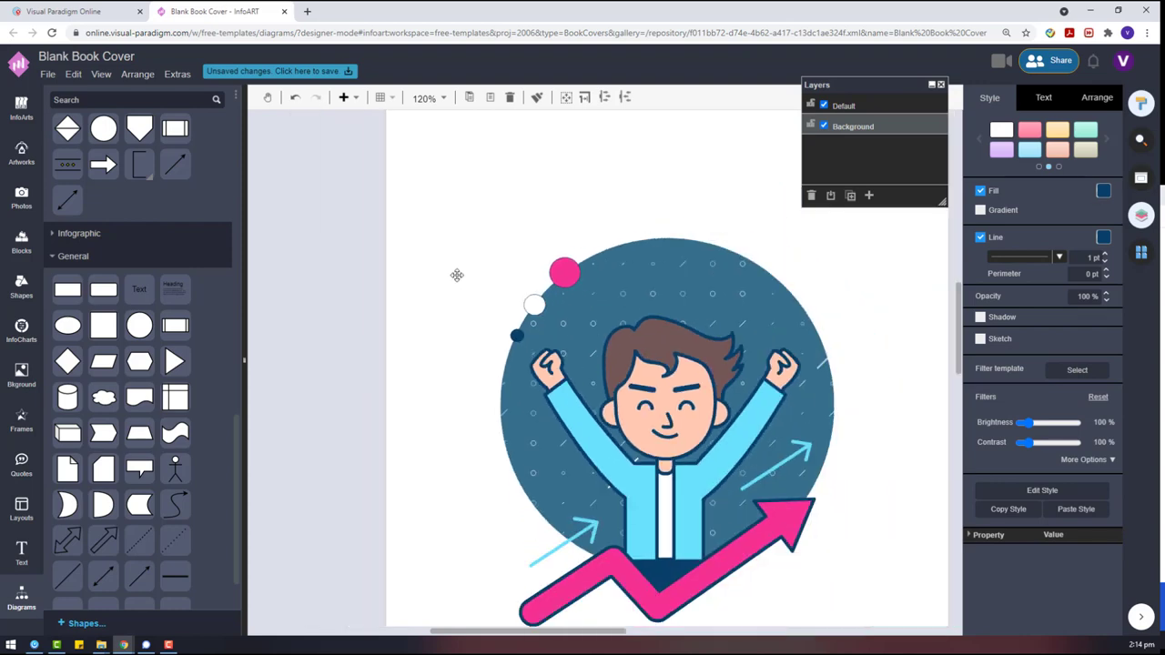
left_click_drag(339, 181, 619, 384)
left_click(1079, 102)
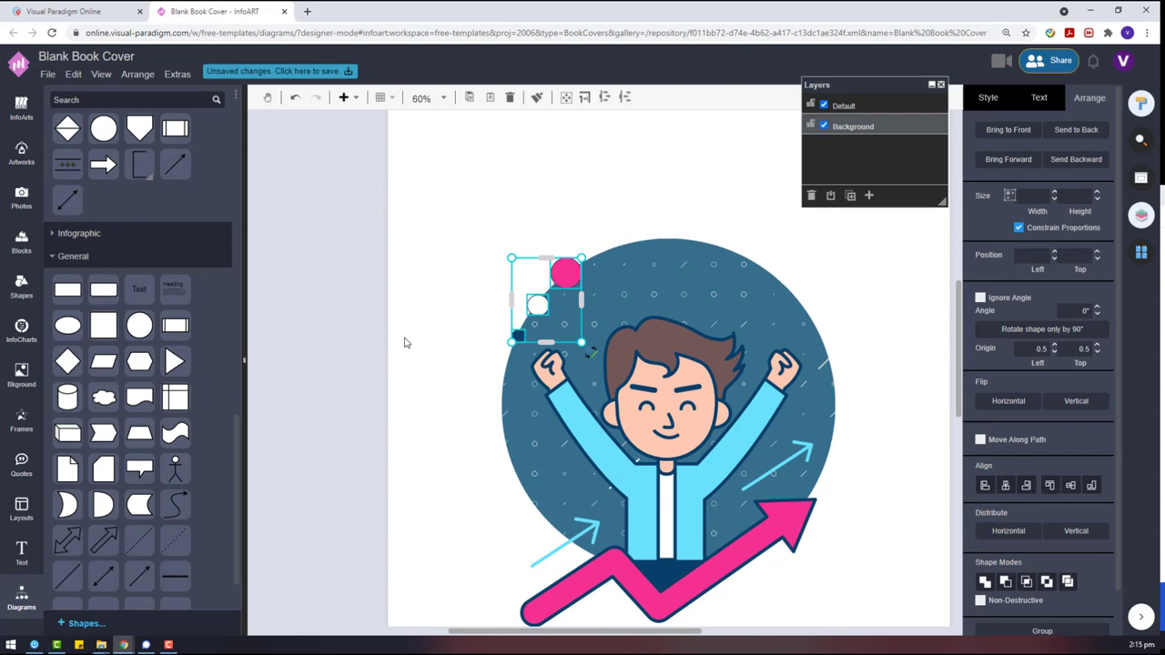
left_click(393, 395)
left_click_drag(537, 310, 536, 304)
left_click(415, 315)
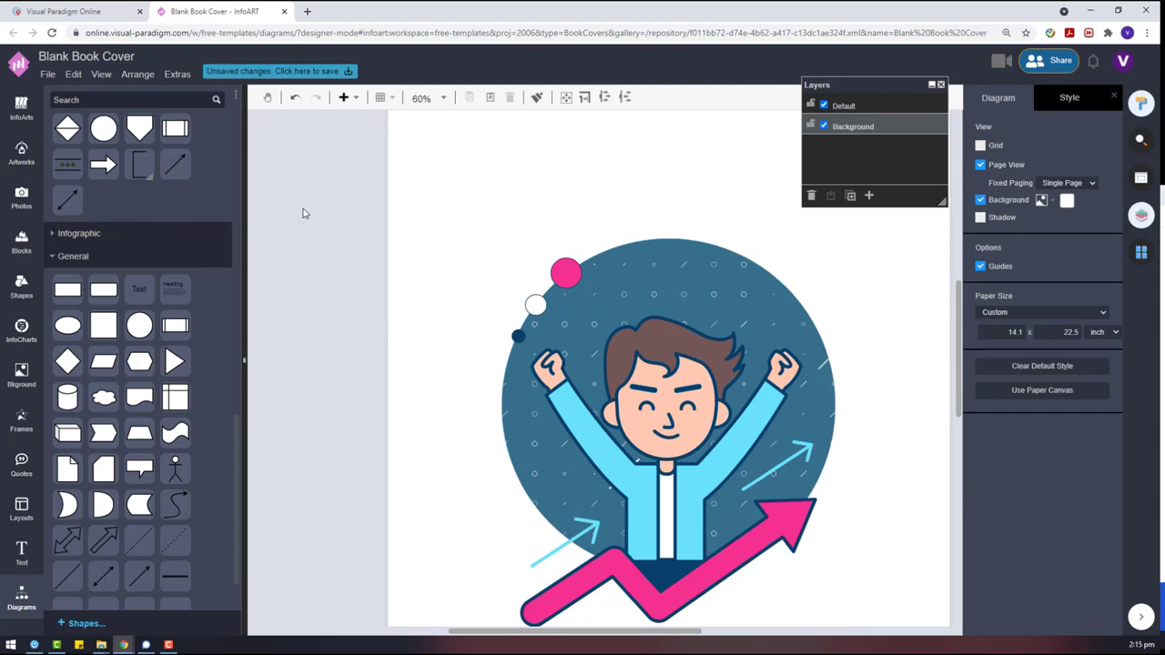
Copy the small white circle, enlarge the copy and place it on the blue circle's right edge.
scroll(305, 213, "down", 3)
scroll(620, 284, "up", 2)
left_click(361, 288)
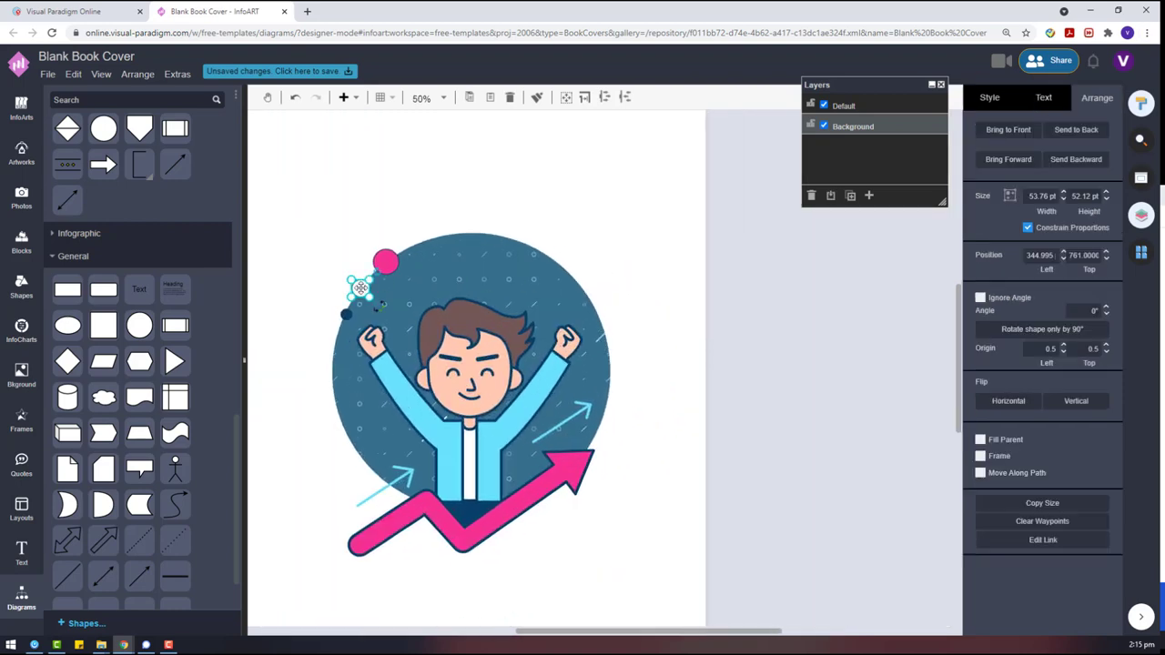
left_click_drag(380, 293, 606, 364)
left_click(724, 353)
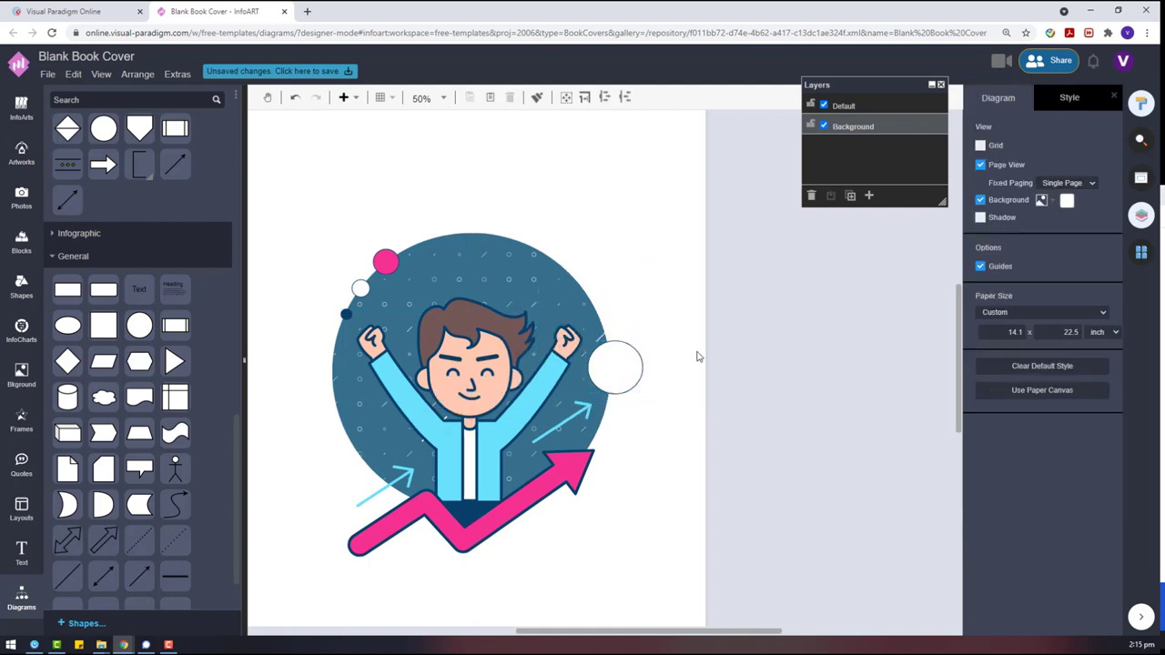
left_click(640, 372)
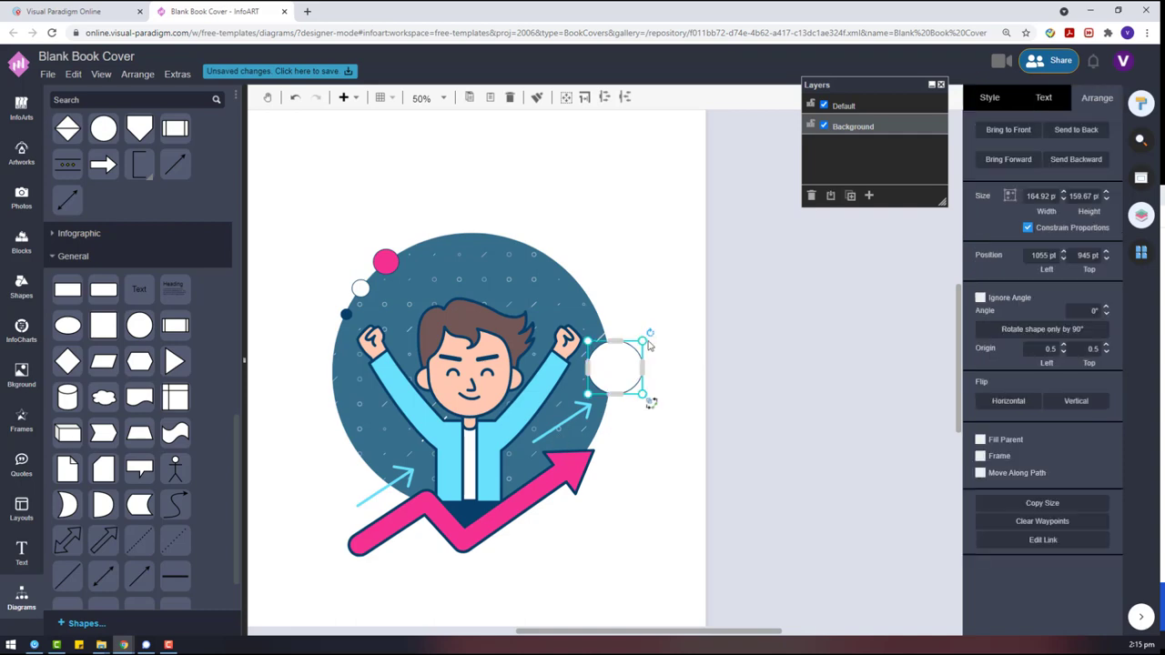
left_click_drag(645, 342, 615, 373)
left_click(529, 290)
Copy the pink circle, shrink the copy to about 46 by 46 pt and place it above the large white circle.
left_click(386, 264)
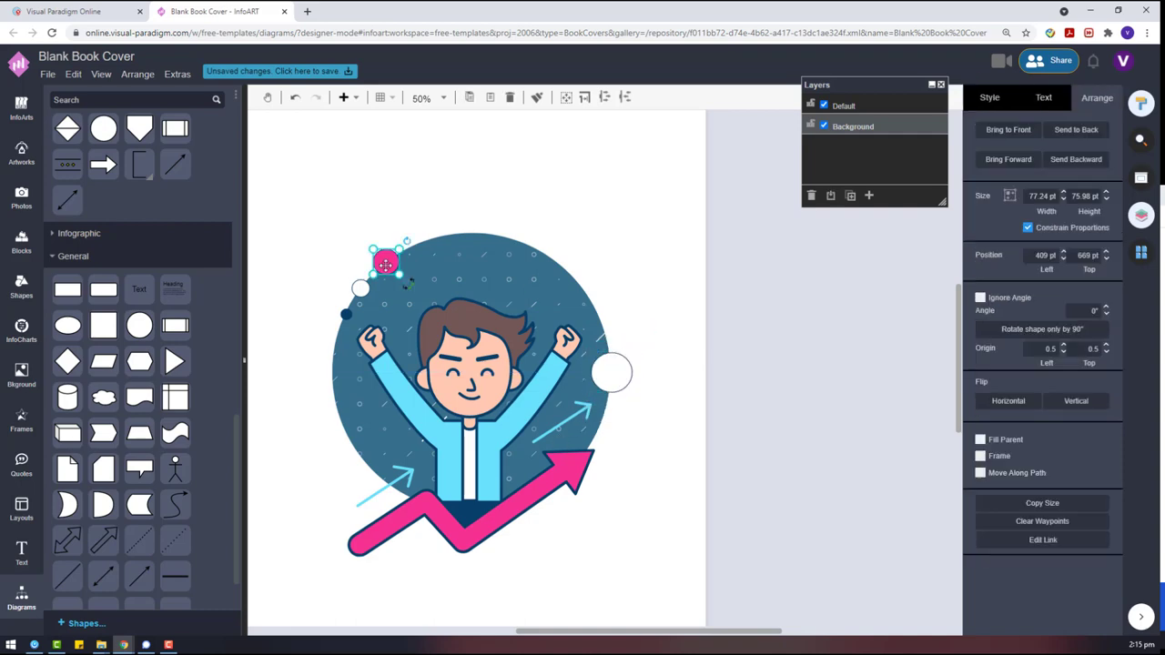
key("ctrl+c")
key("ctrl+v")
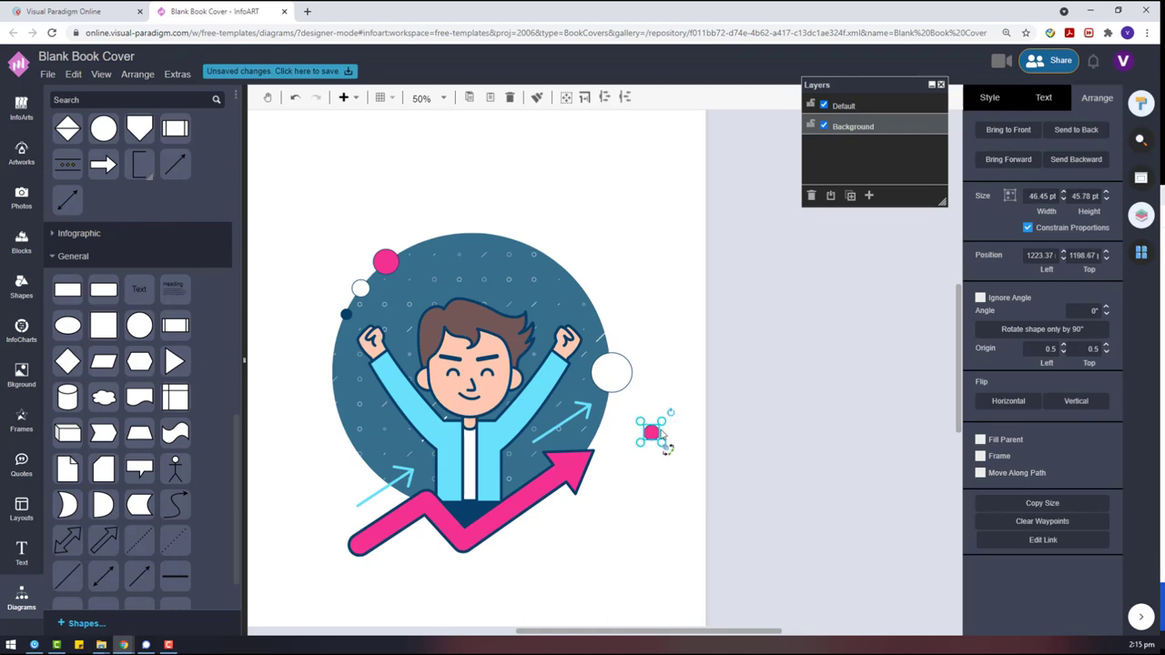
left_click_drag(656, 425, 631, 335)
left_click(713, 291)
Copy the small dark blue circle, enlarge the copy and place it to the right of the large white circle.
left_click(346, 314)
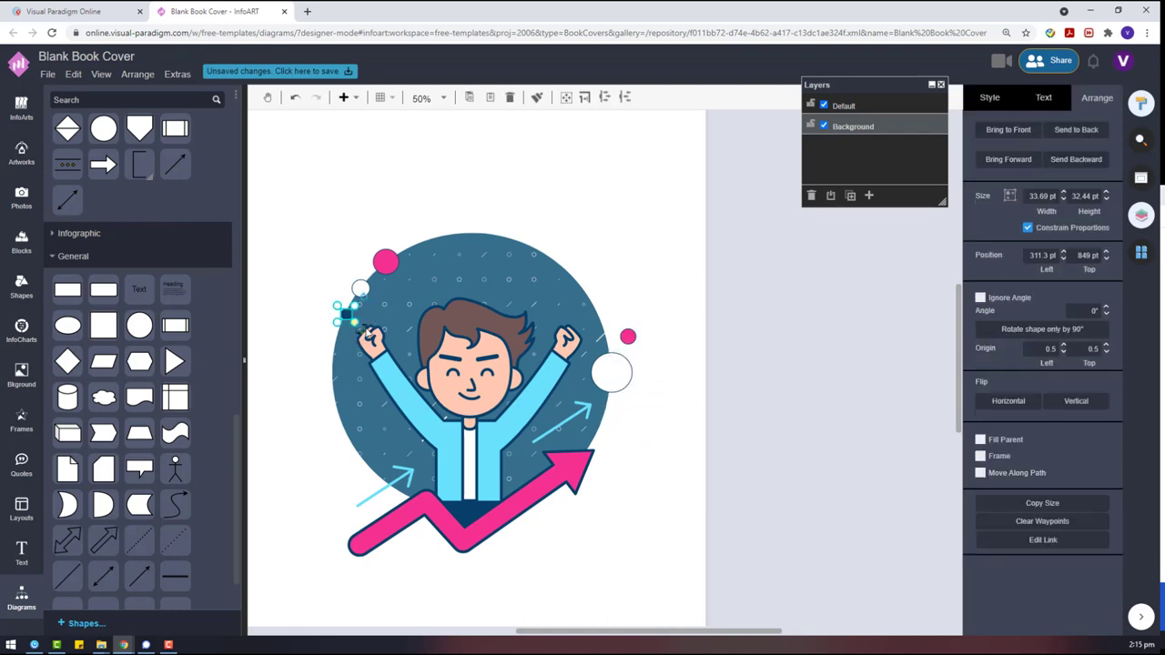
key("ctrl+c")
key("ctrl+v")
left_click_drag(723, 507, 656, 383)
left_click(664, 359)
scroll(338, 455, "down", 2)
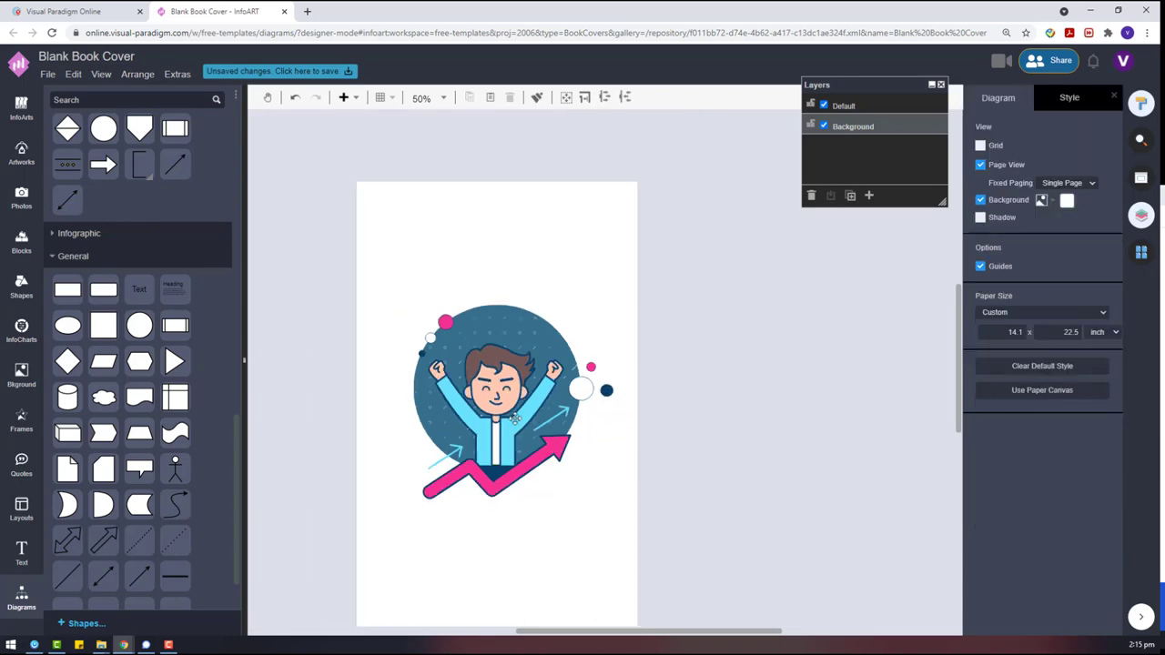
scroll(325, 437, "up", 1)
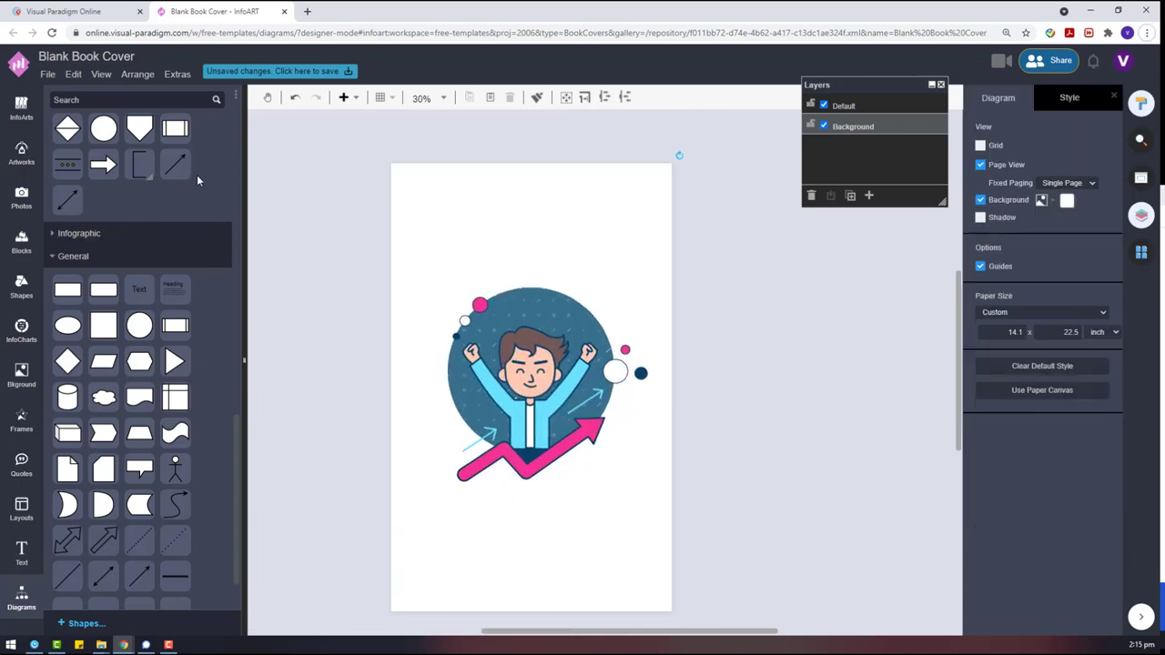
left_click(68, 202)
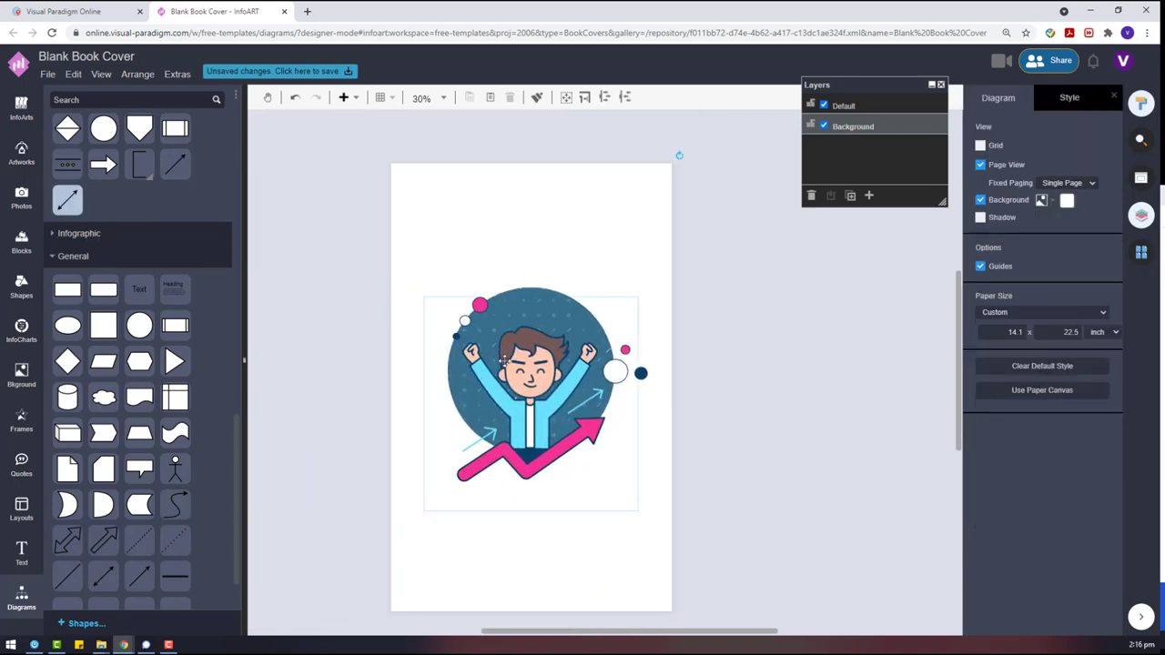
scroll(408, 265, "up", 2)
scroll(692, 292, "down", 4)
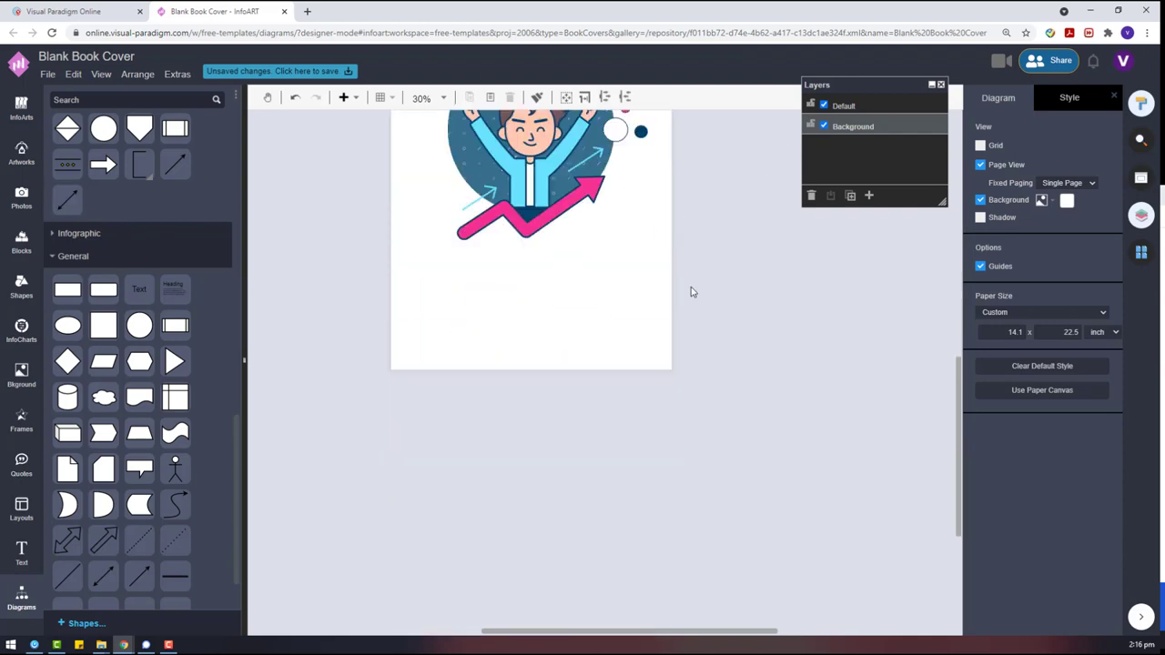
Make the Default layer active and remove the cheering man artwork from over the blue circle.
scroll(691, 291, "up", 2)
left_click(550, 220)
left_click(845, 107)
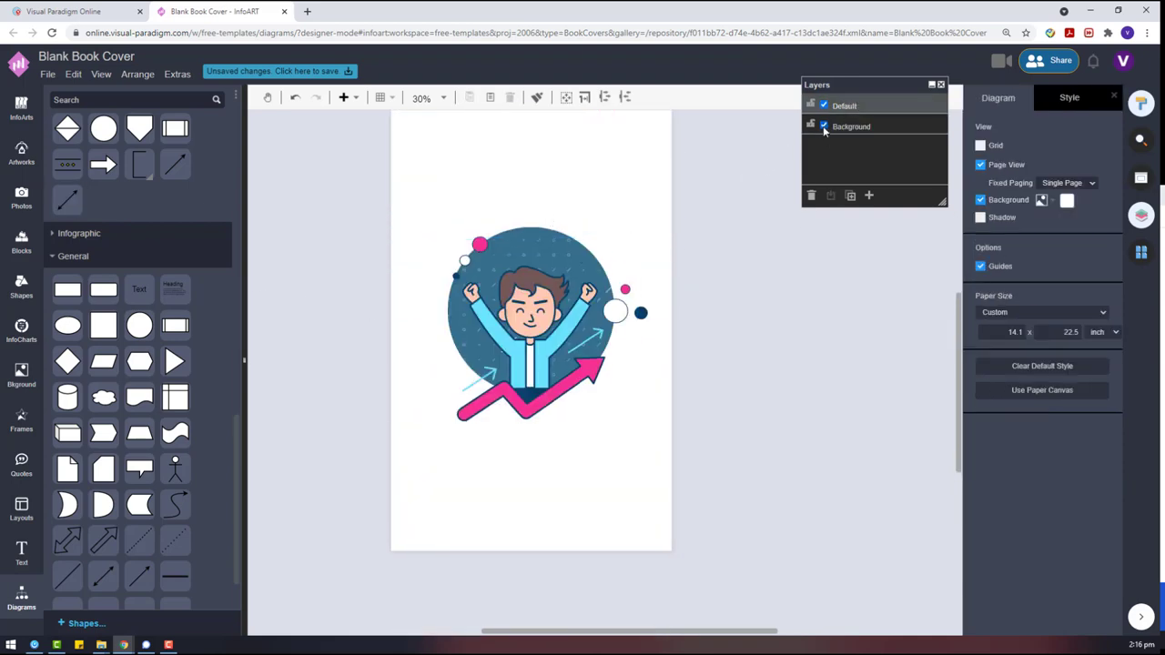
left_click(531, 309)
key("Delete")
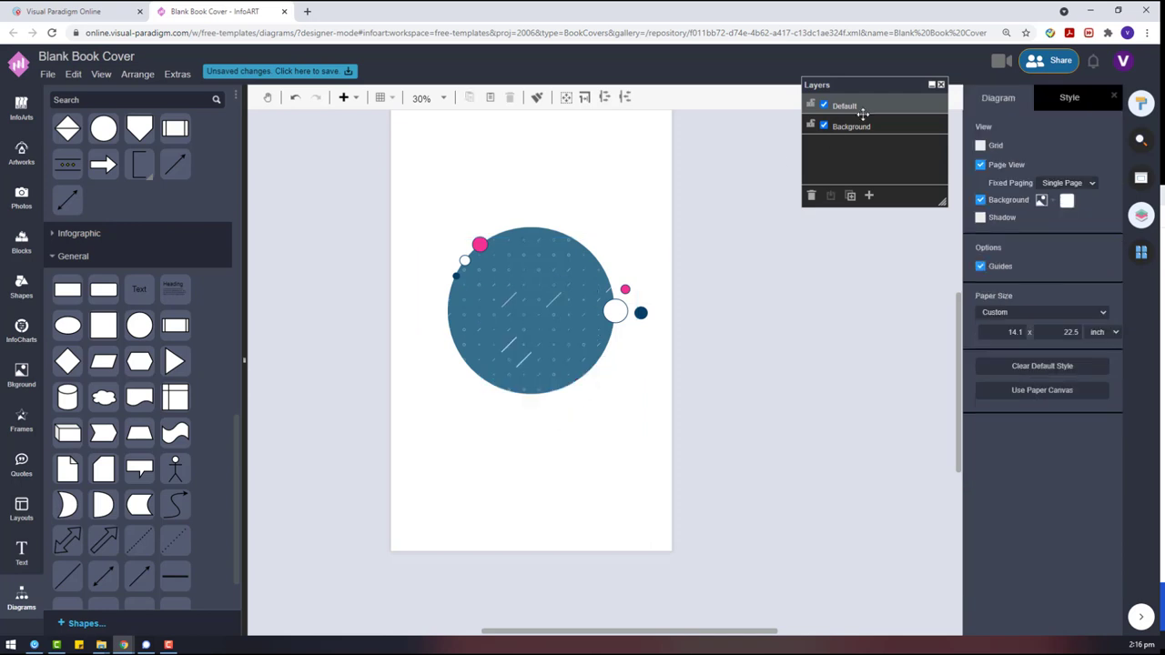
Paste the cheering man artwork onto the Default layer and place it over the blue circle.
left_click(873, 107)
key("ctrl+v")
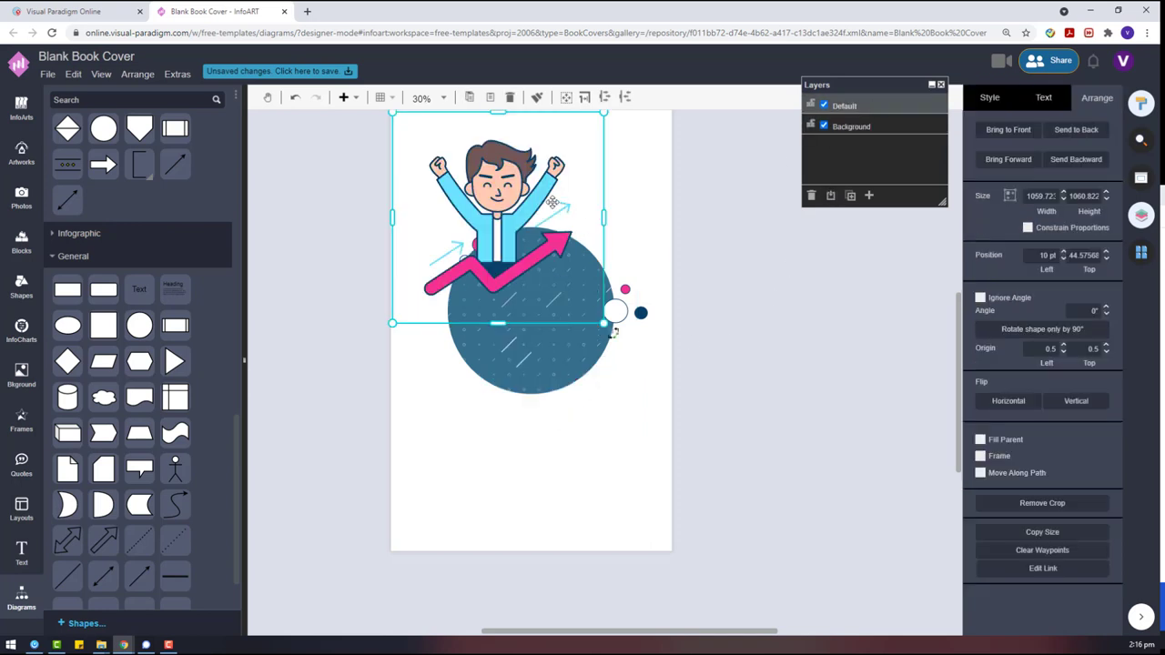
left_click_drag(516, 186, 552, 305)
Hide the Default layer and add a diagonal line across the page's upper-left corner on the Background layer.
left_click(824, 105)
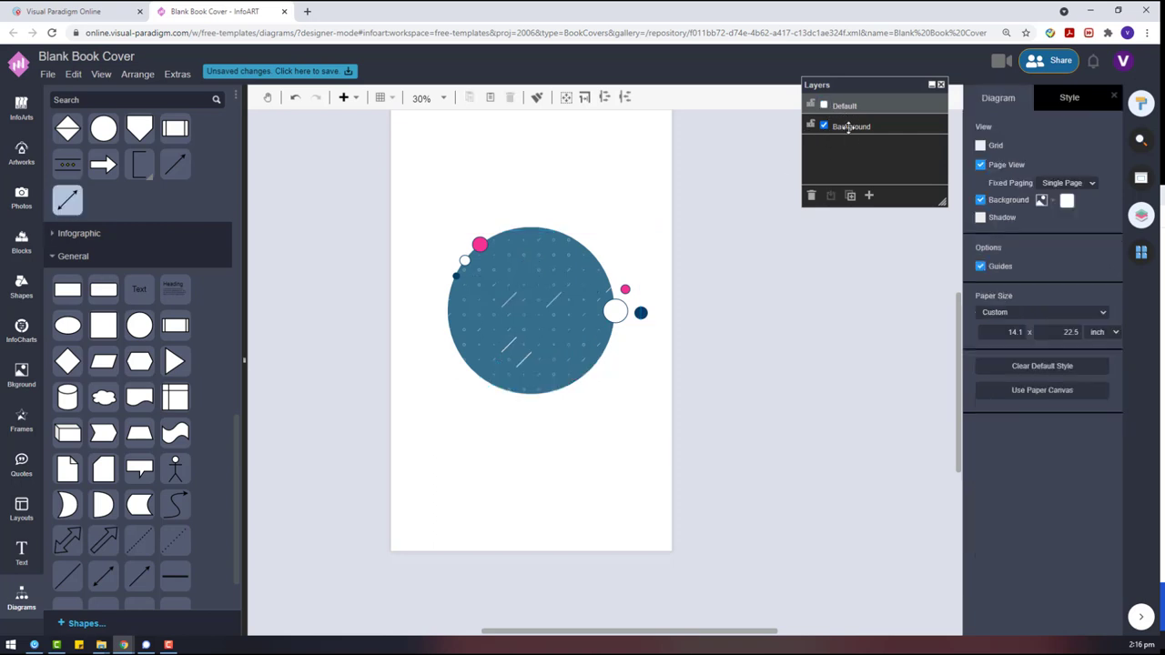
scroll(465, 285, "up", 2)
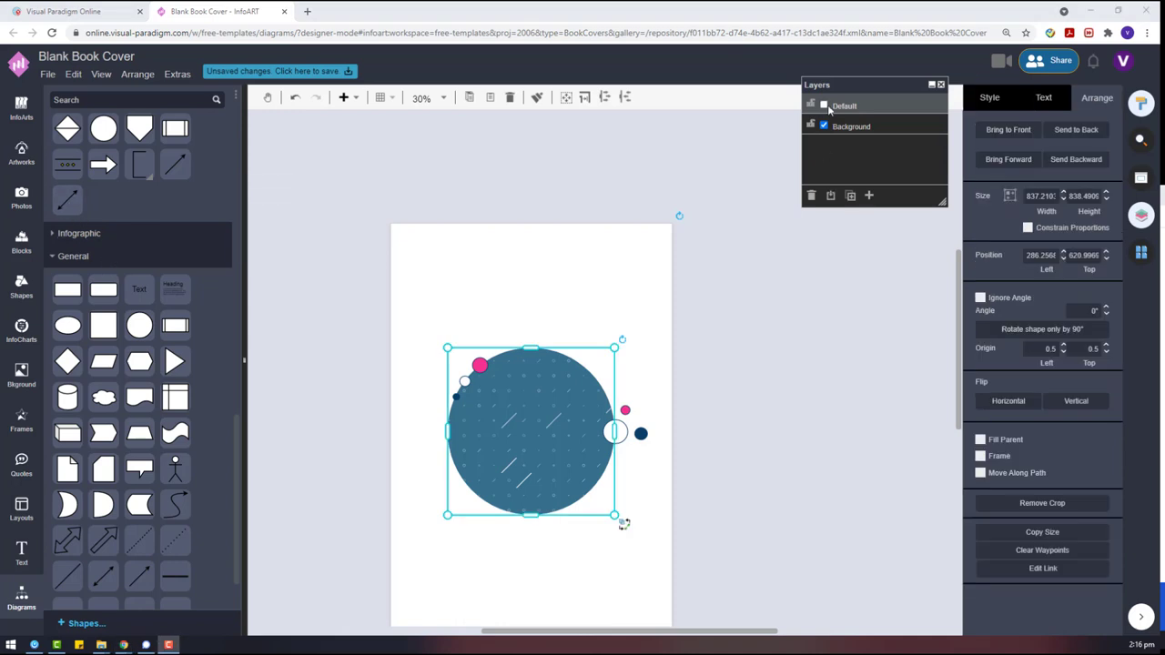
left_click(857, 133)
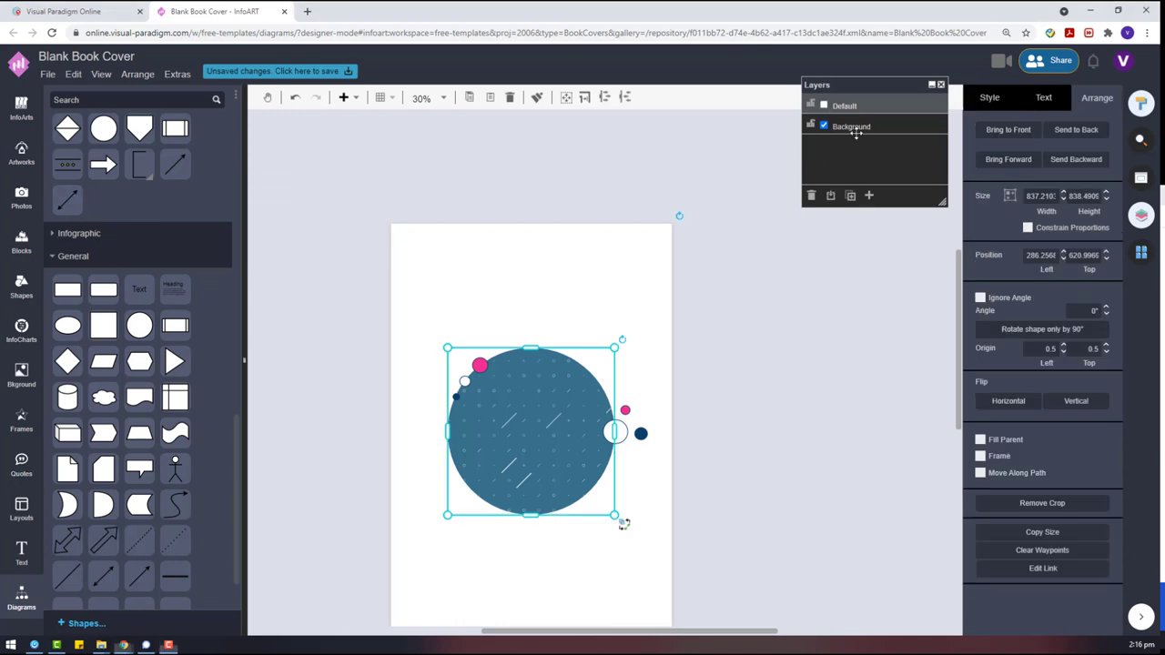
left_click(856, 130)
scroll(104, 364, "down", 1)
left_click_drag(104, 507, 405, 256)
left_click_drag(411, 251, 369, 294)
left_click_drag(428, 204, 428, 240)
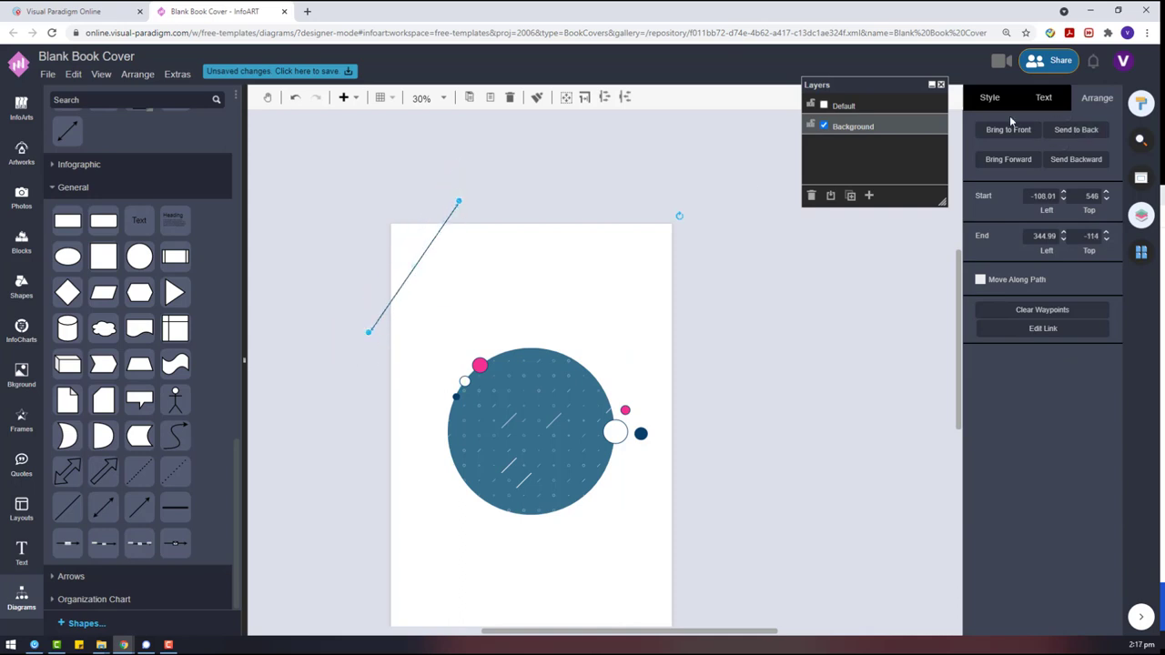
Set the diagonal line's colour to dark blue.
left_click(989, 97)
left_click(1103, 190)
left_click(1027, 315)
left_click(560, 271)
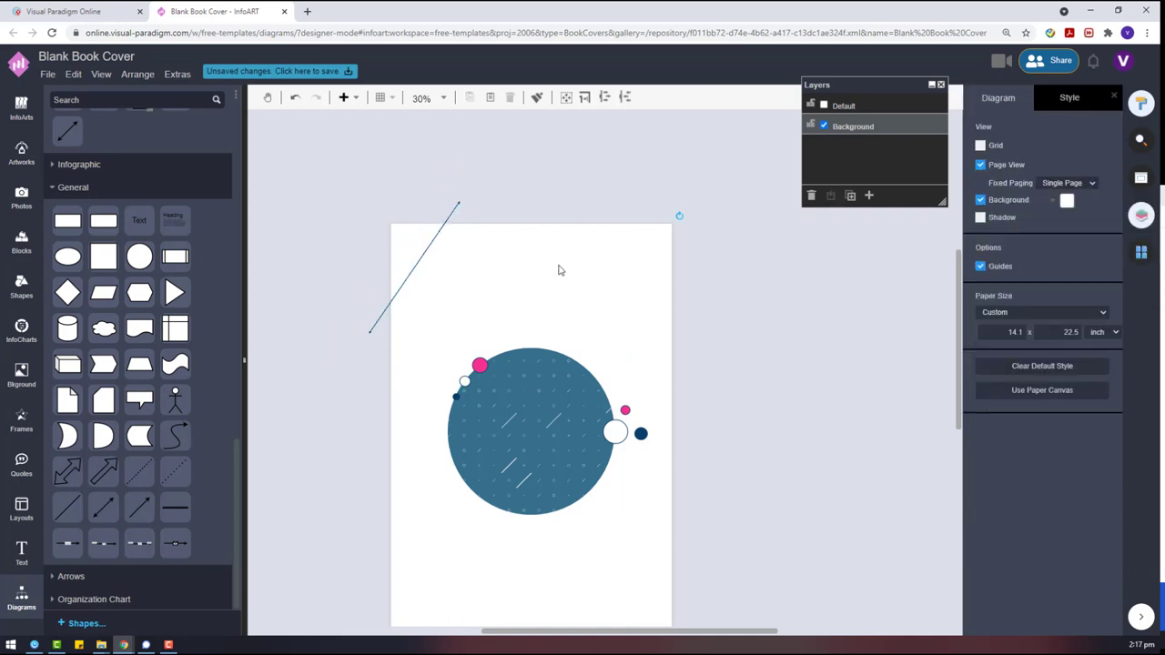
left_click(441, 227)
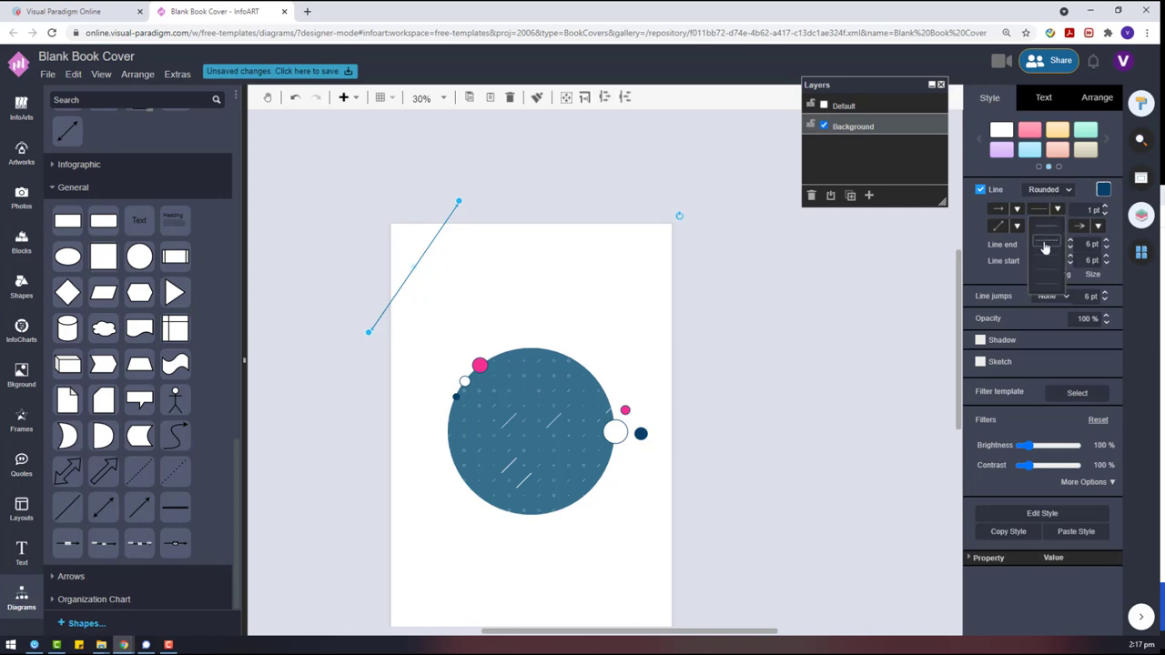
left_click(719, 278)
Shorten the diagonal line at both ends so it fits inside the page's upper-left corner.
left_click(439, 229)
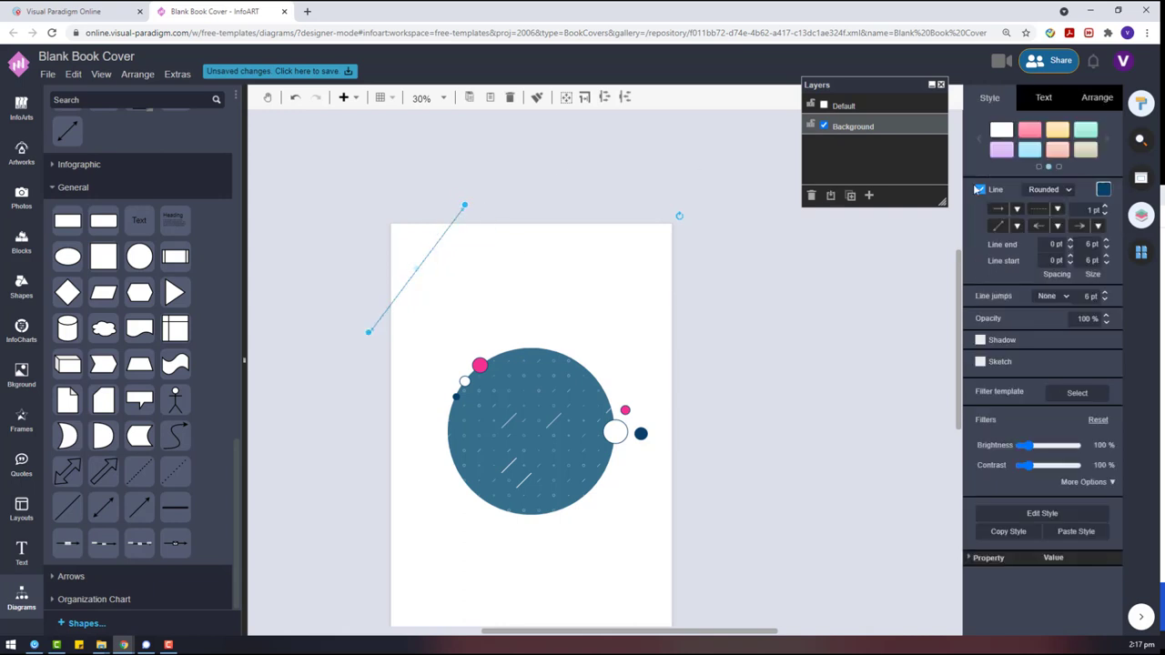
left_click_drag(479, 212, 446, 243)
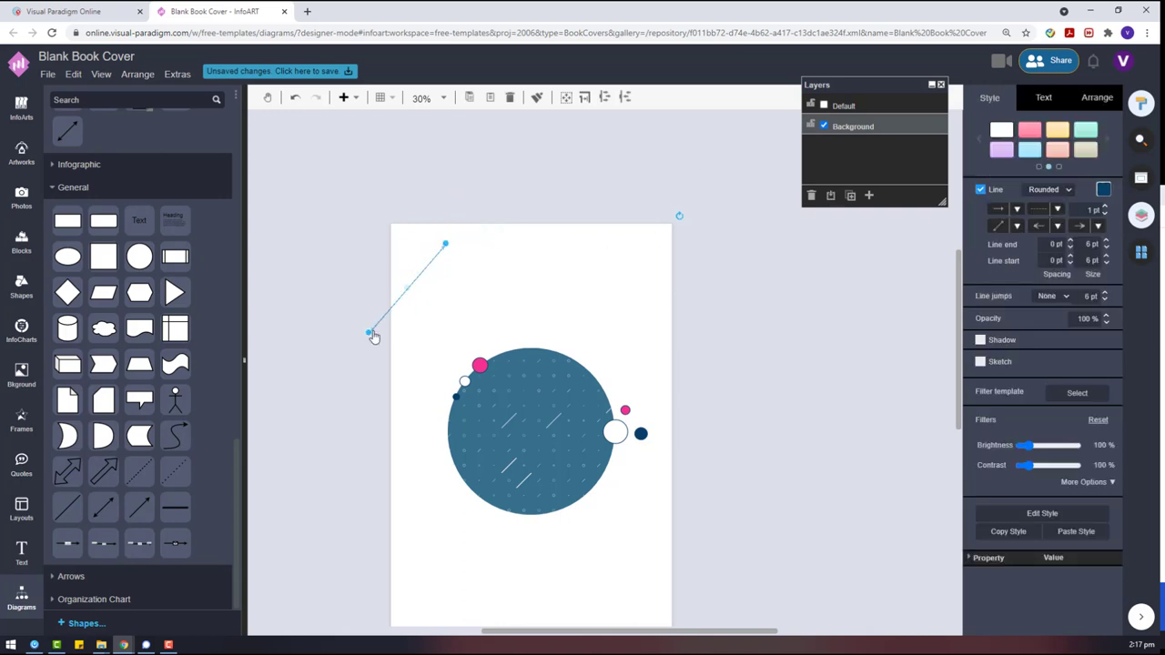
left_click_drag(369, 333, 403, 292)
left_click(538, 197)
left_click(433, 259)
scroll(409, 312, "up", 2)
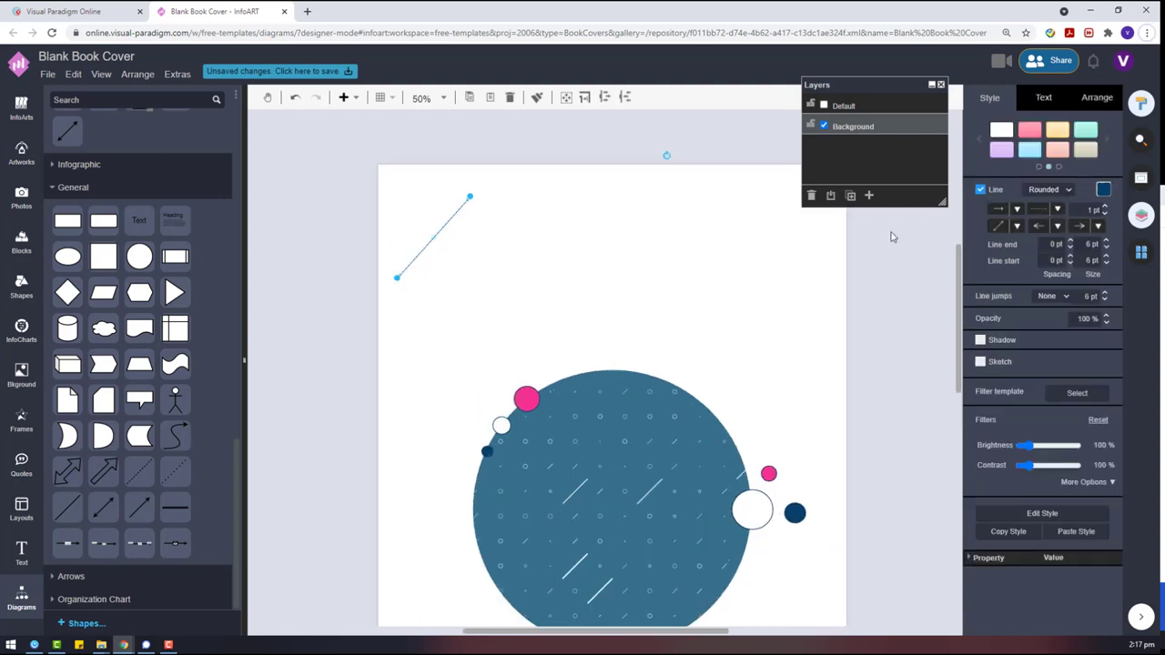
Set the diagonal line's width to 2 pt and both its start and end markers to None.
left_click(733, 220)
left_click(437, 234)
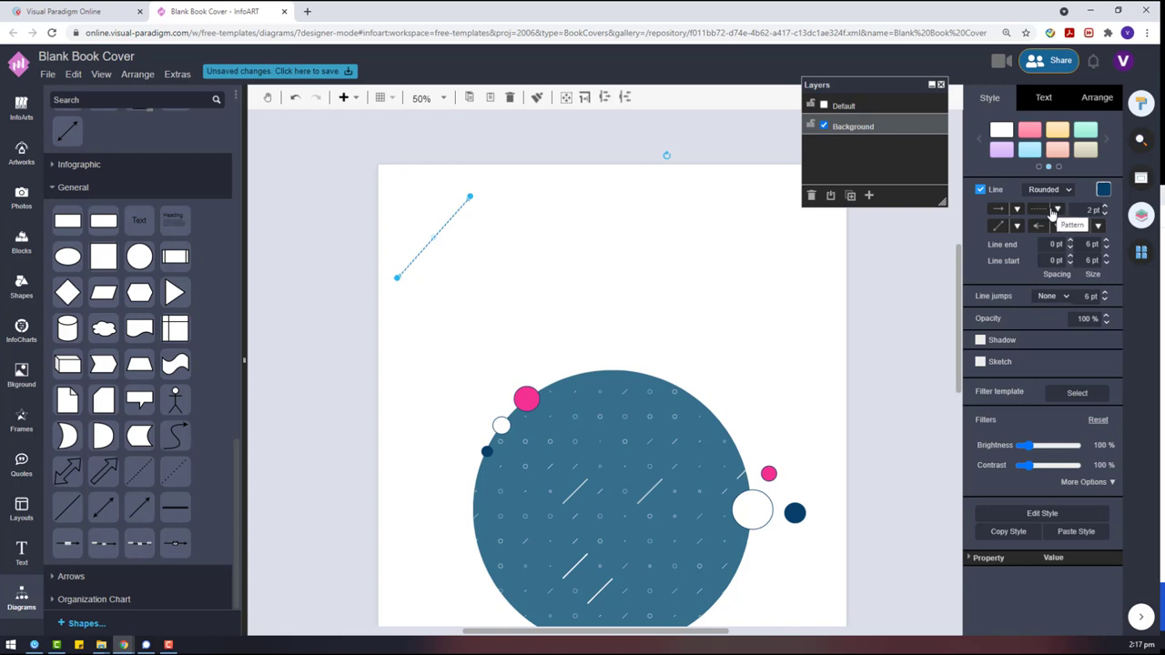
left_click(1042, 234)
left_click(1042, 65)
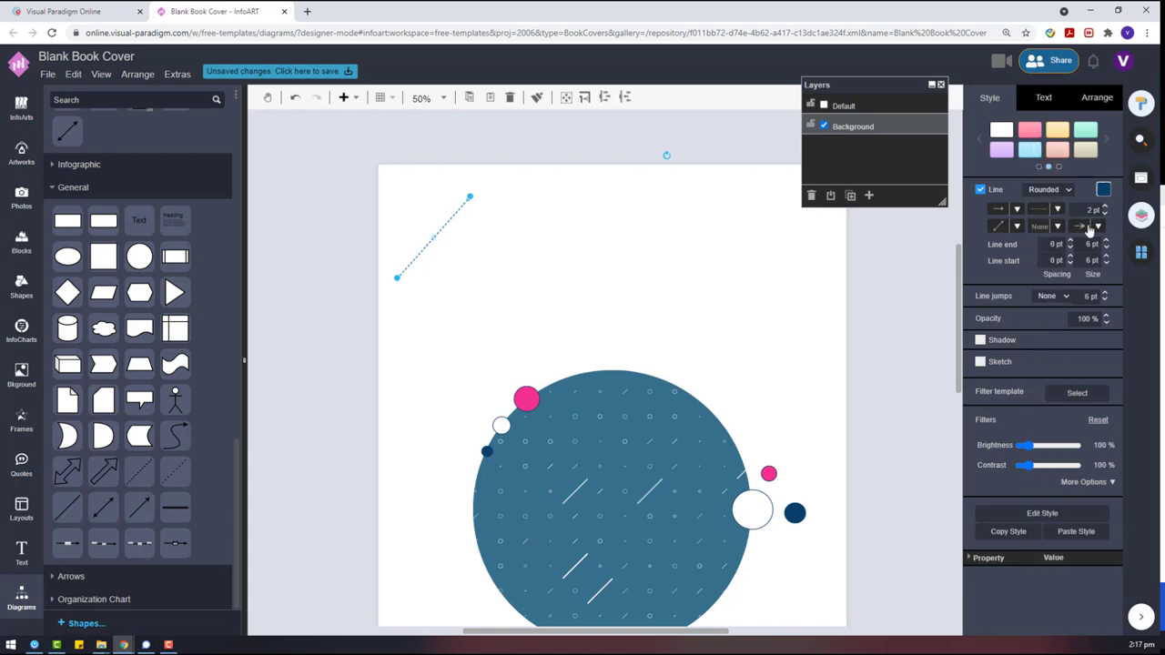
left_click(1080, 225)
left_click(1081, 64)
left_click(601, 239)
Place two longer copies of the diagonal line, one above the blue circle and one across the page's left edge.
left_click(432, 236)
left_click_drag(644, 366, 602, 281)
left_click_drag(617, 264, 713, 159)
left_click(729, 213)
left_click(651, 233)
left_click_drag(652, 233, 405, 373)
Place two shorter copies of the diagonal line, one at each side of the page beside the blue circle's lower part.
scroll(487, 469, "down", 2)
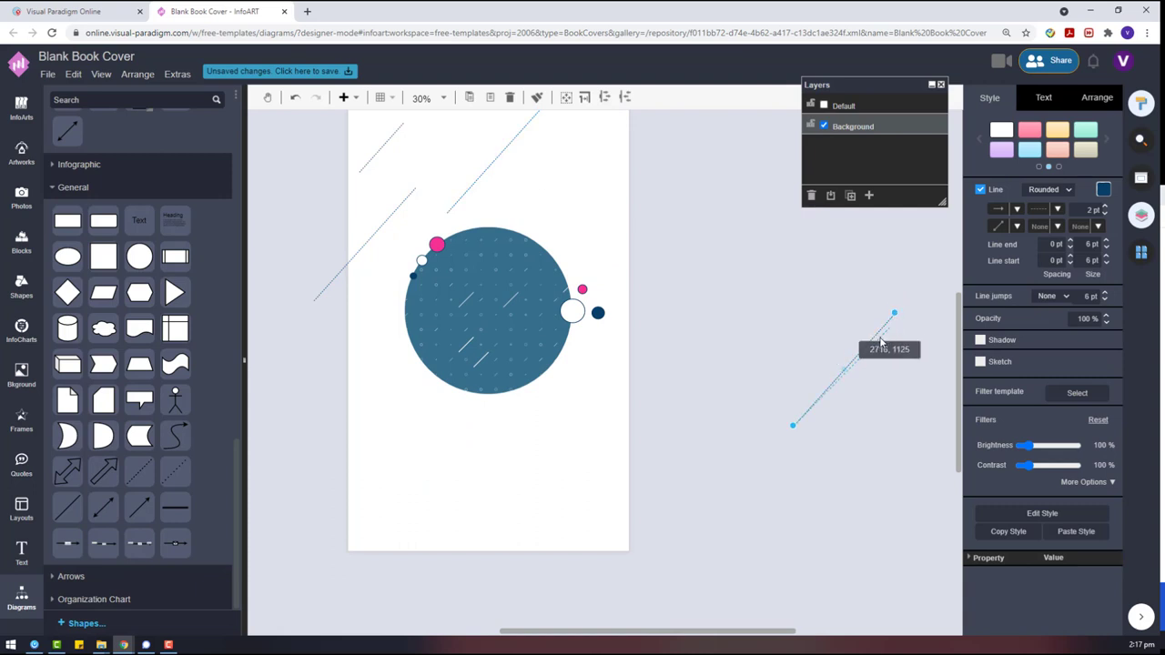
left_click_drag(880, 340, 613, 504)
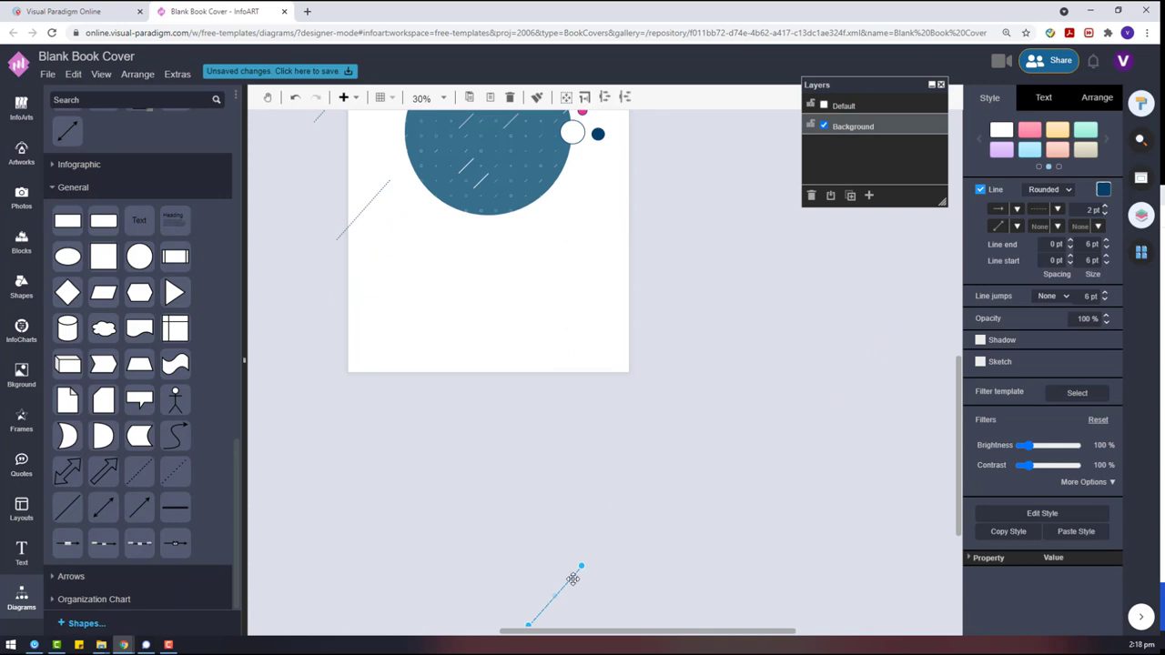
left_click_drag(573, 580, 607, 197)
left_click(544, 265)
scroll(537, 265, "up", 5)
Copy the long diagonal line above the circle, place the copy across the page's lower-left corner and lengthen it.
left_click(512, 264)
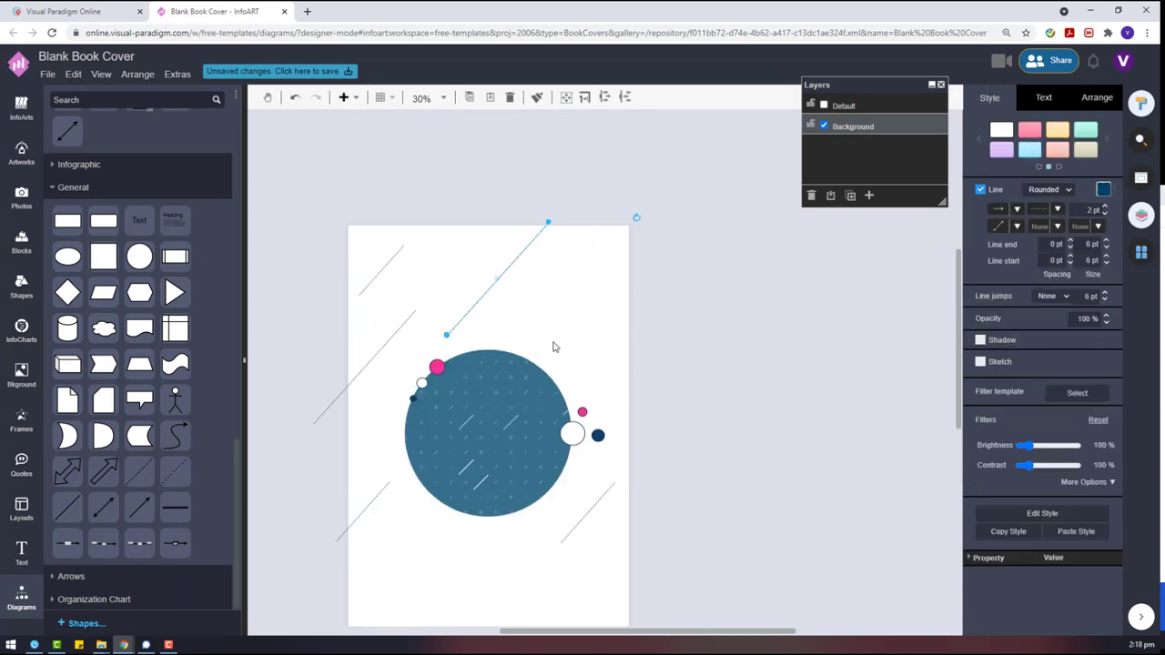
left_click_drag(505, 271, 387, 515)
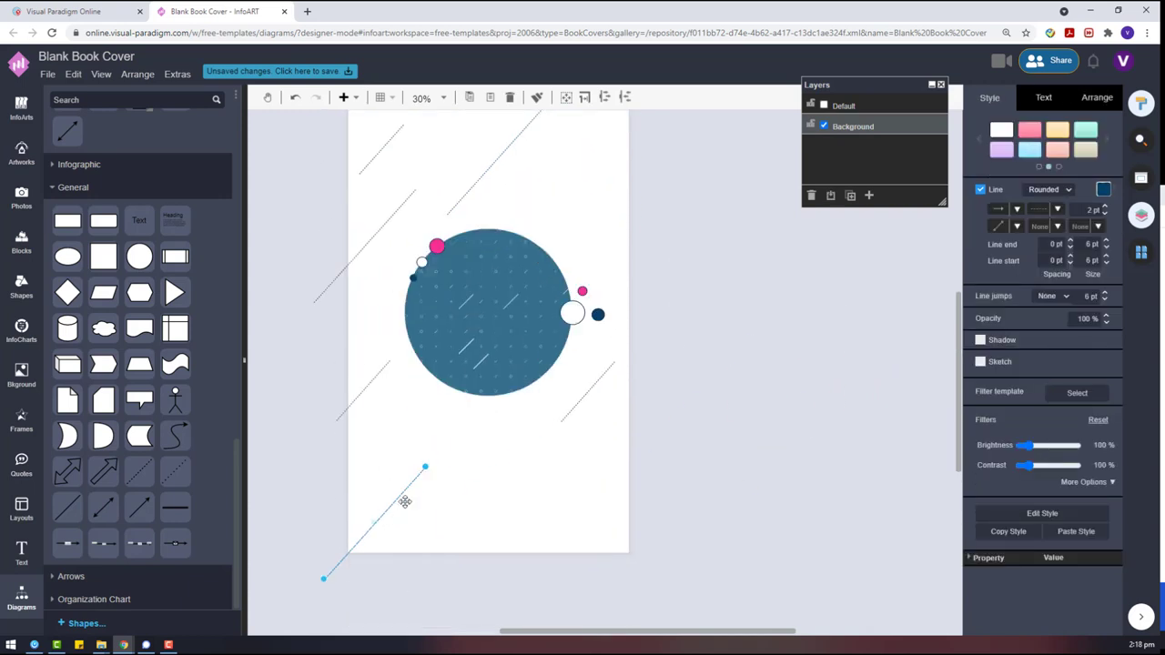
left_click_drag(425, 475, 478, 424)
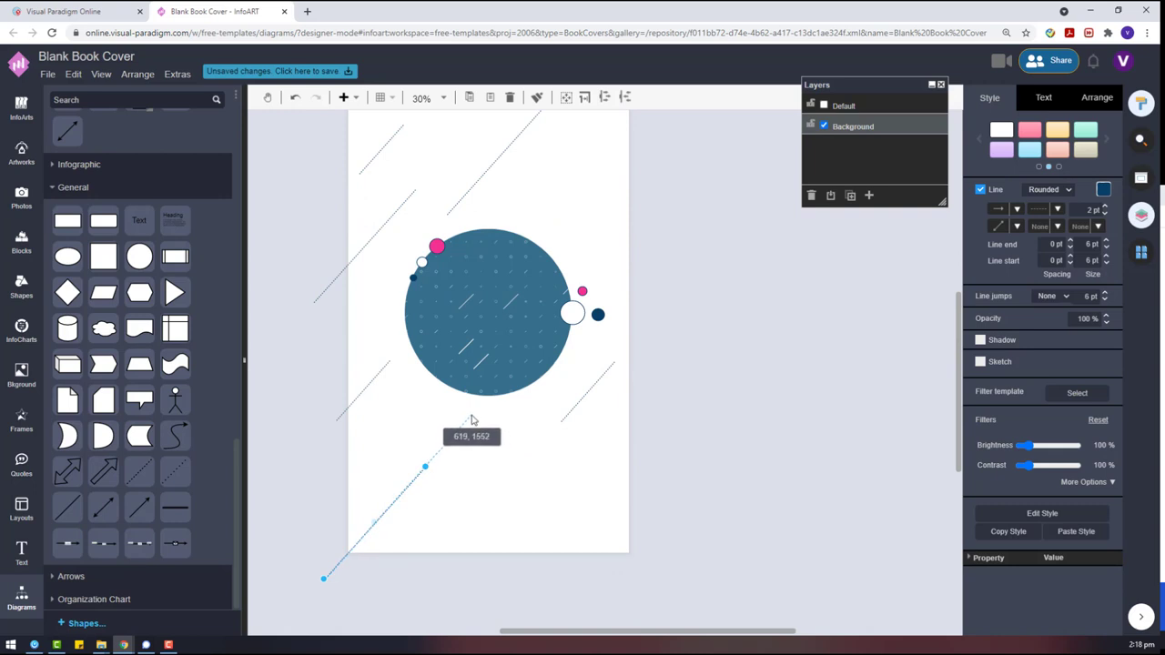
left_click(640, 460)
Copy the short upper-left diagonal line, place the copy at the page's upper-right edge and lengthen it.
left_click(389, 264)
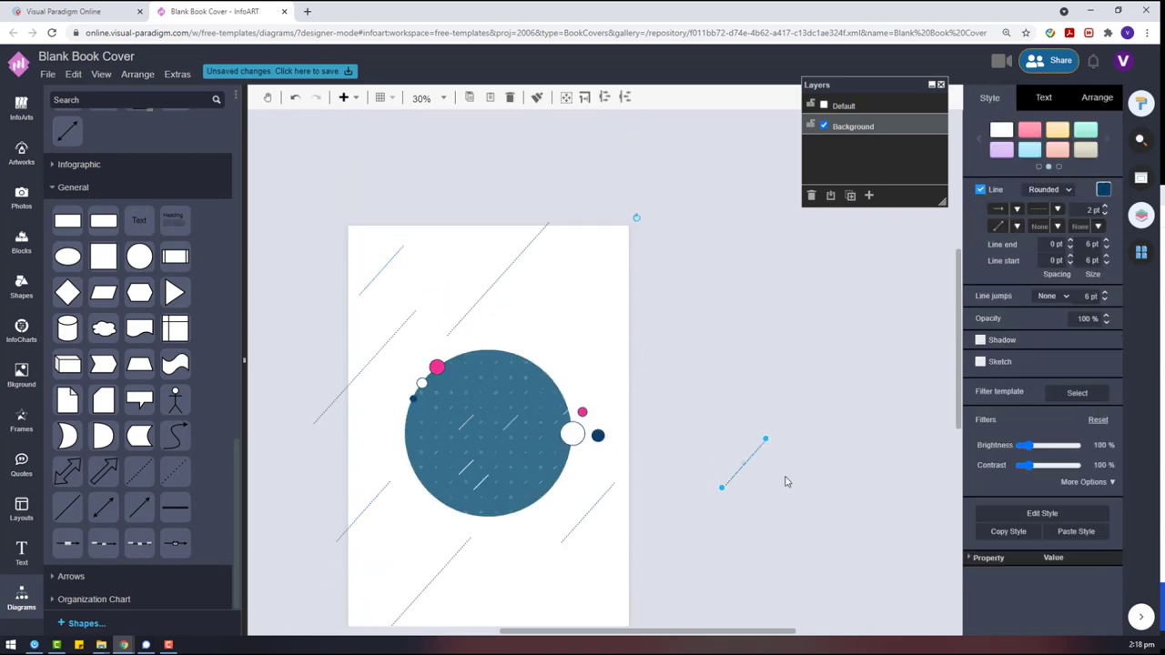
left_click_drag(768, 442, 612, 291)
left_click(816, 473)
left_click(697, 340)
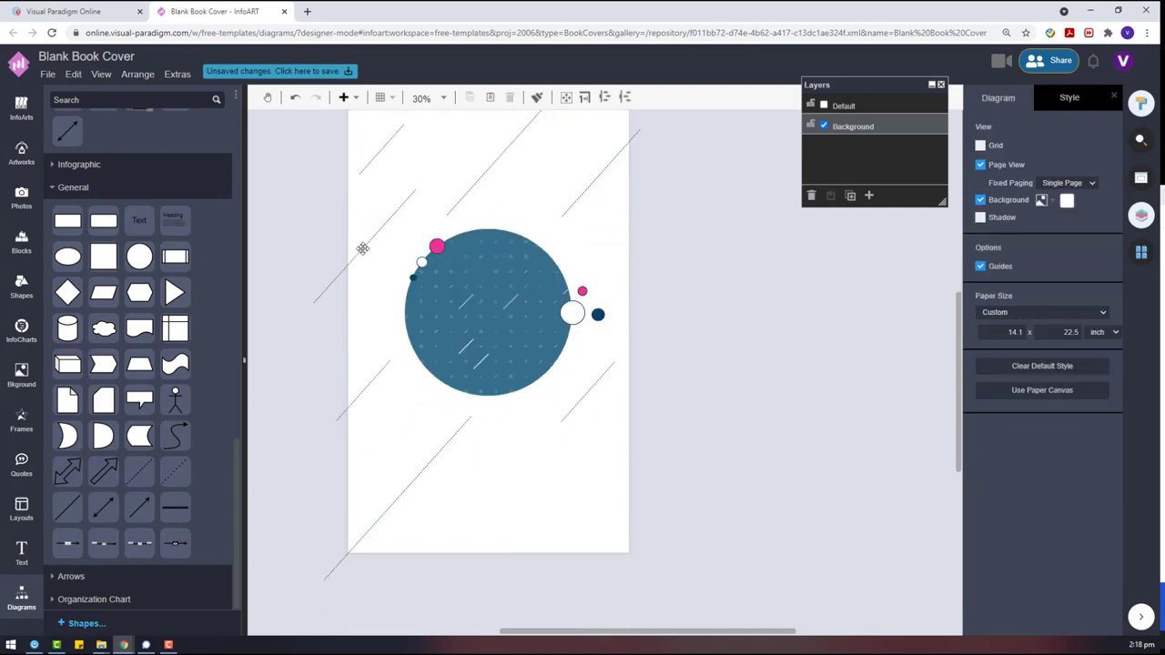
Copy the long diagonal line on the page's left edge and place the copy across the bottom edge near the lower-right corner.
left_click(381, 229)
key("ctrl+c")
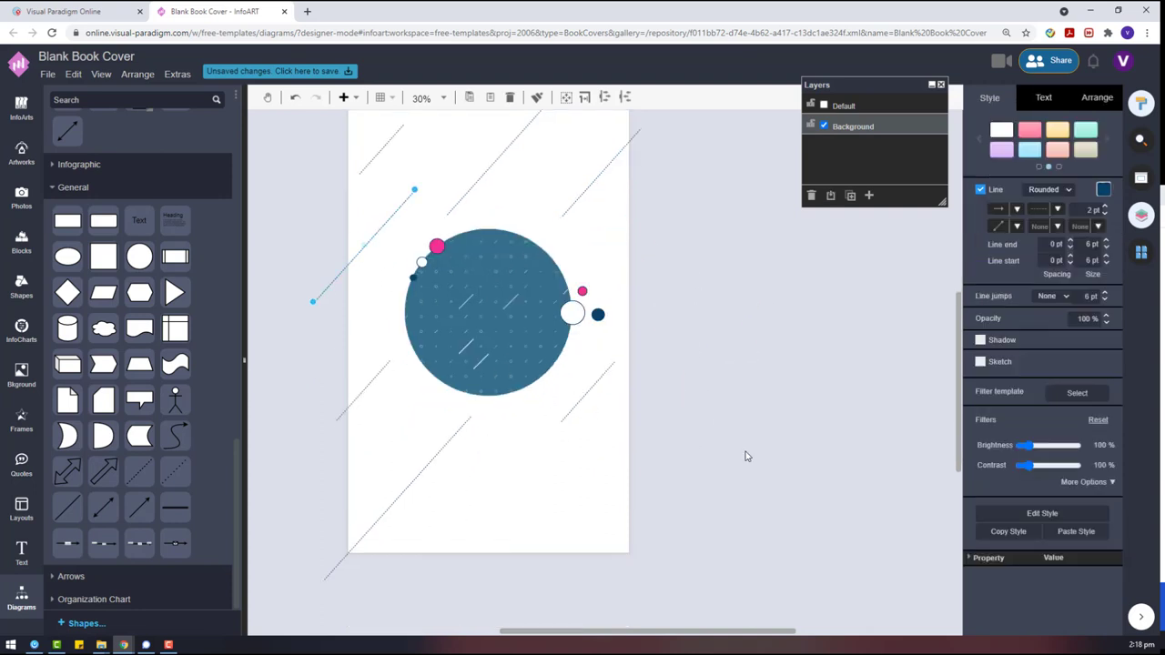
key("ctrl+v")
left_click_drag(798, 536, 584, 489)
left_click(715, 416)
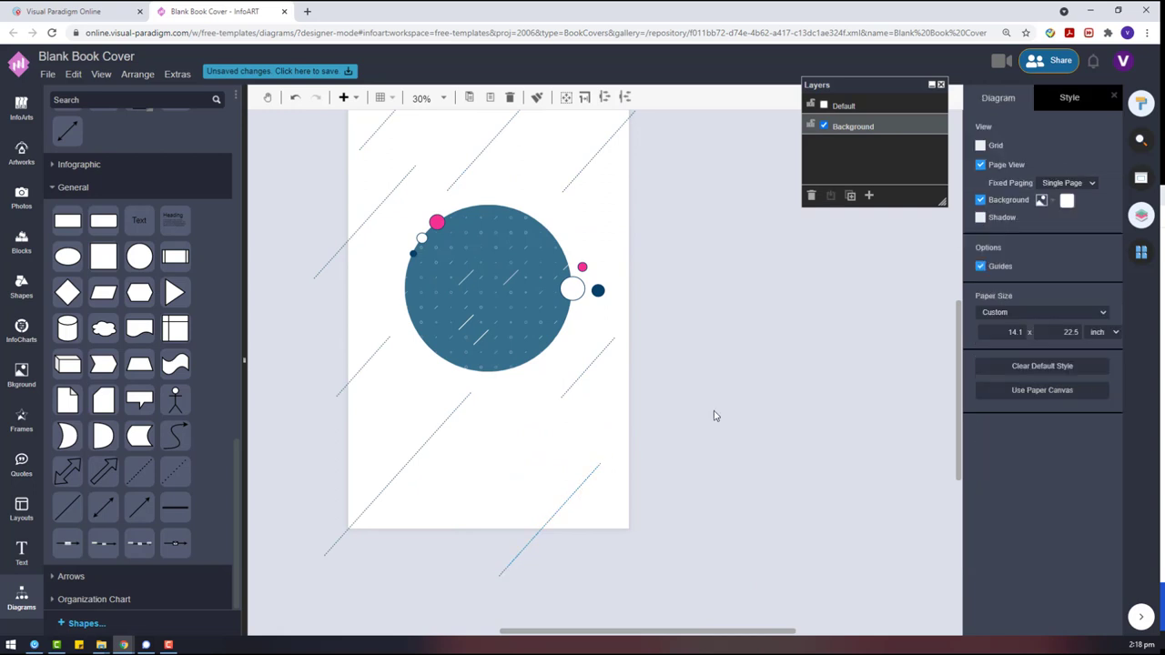
Lengthen the upper-right diagonal line slightly and move the lower-right line toward the middle of the page's bottom edge.
scroll(637, 409, "up", 3)
left_click(569, 303)
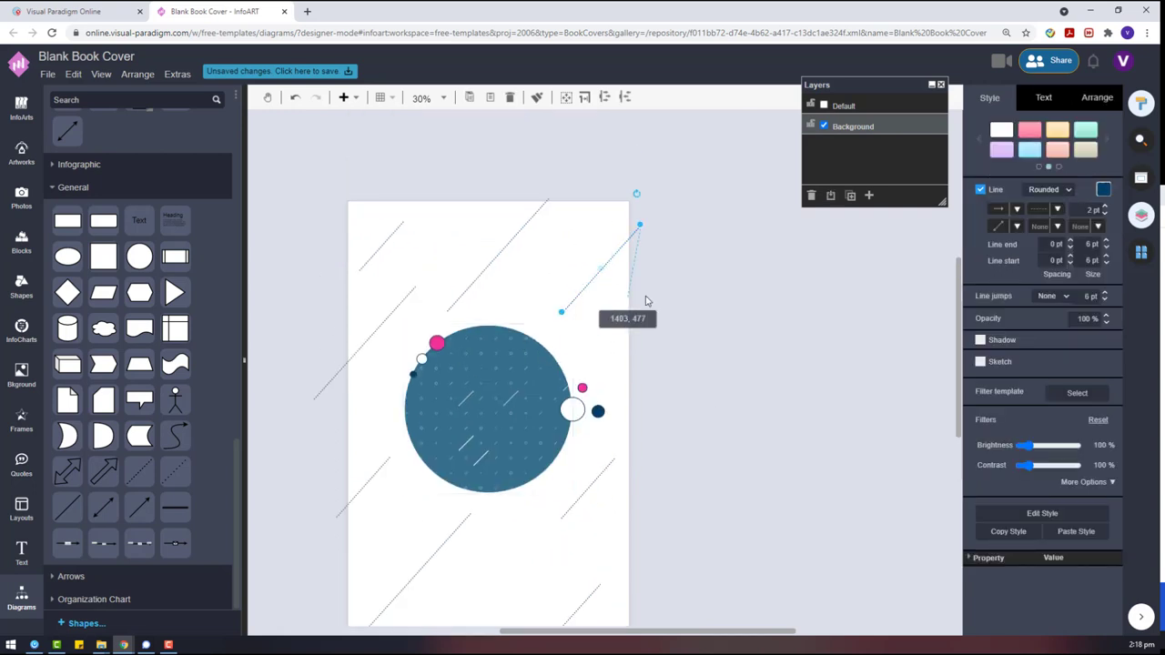
left_click(722, 328)
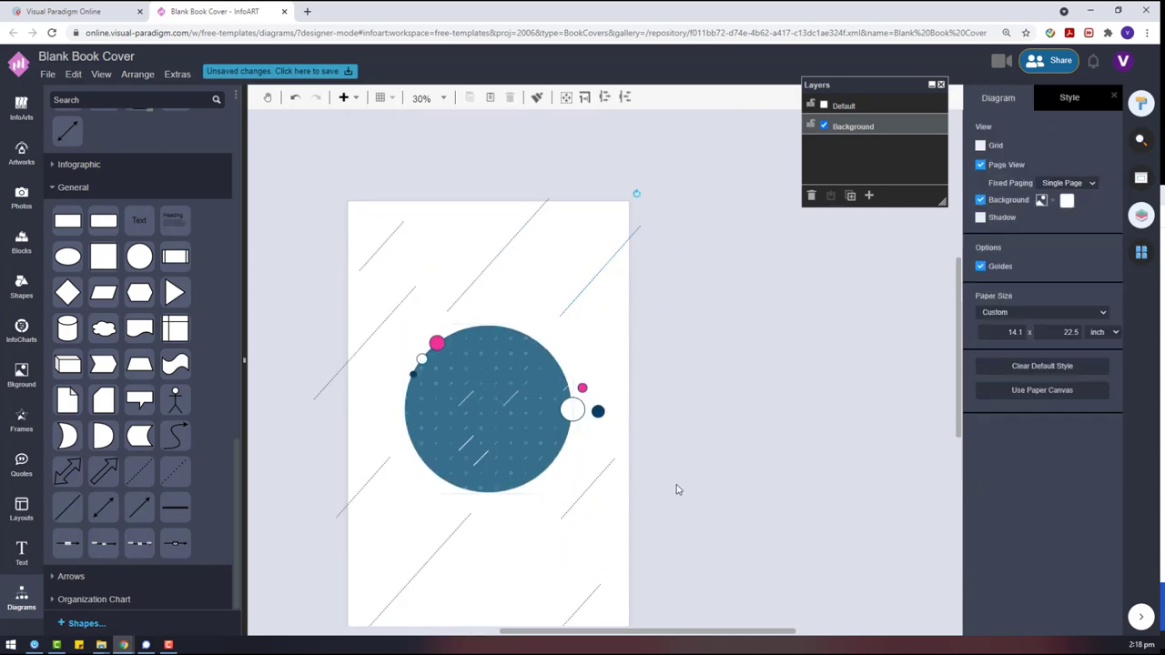
scroll(555, 471, "down", 3)
left_click_drag(558, 506, 455, 528)
left_click(647, 457)
scroll(647, 458, "up", 3)
Change the page background to dark blue, and then lighten it to the custom light blue #cbe5fa.
left_click(1069, 202)
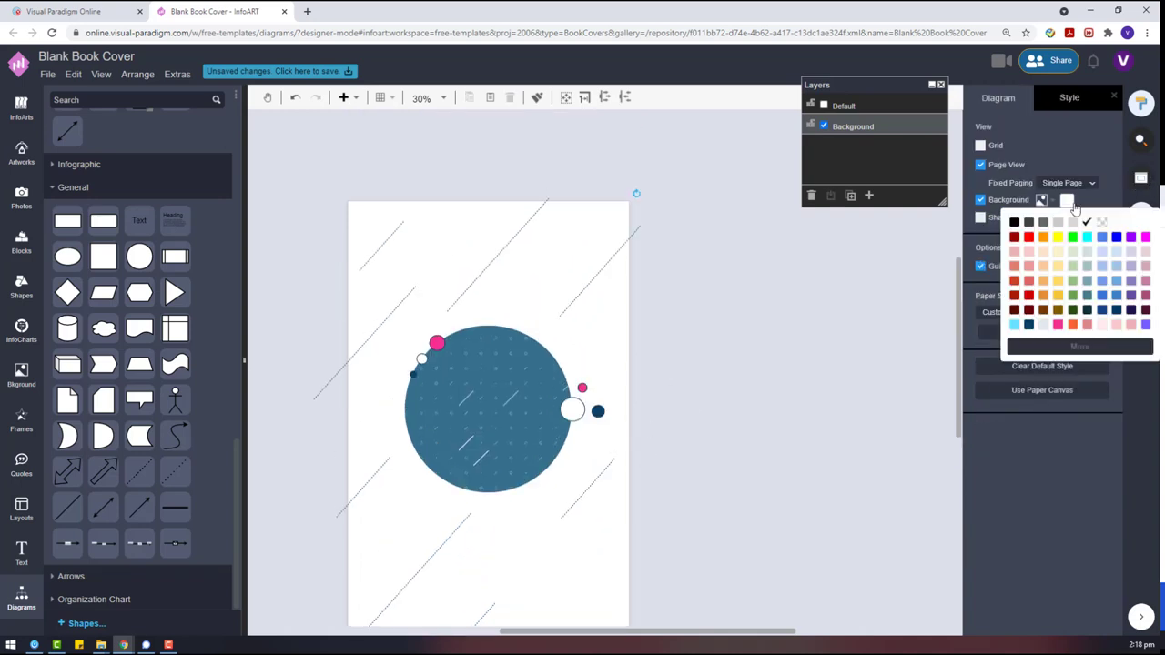
left_click(1028, 325)
left_click(1040, 200)
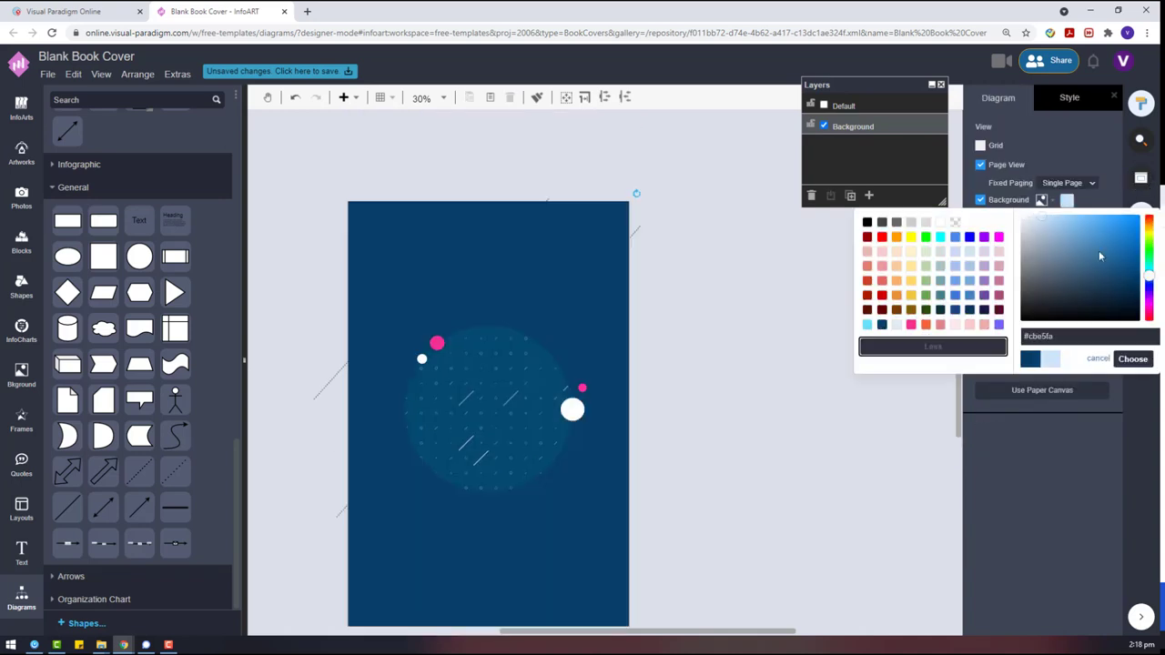
left_click(1133, 359)
scroll(585, 400, "up", 3)
scroll(588, 401, "down", 1)
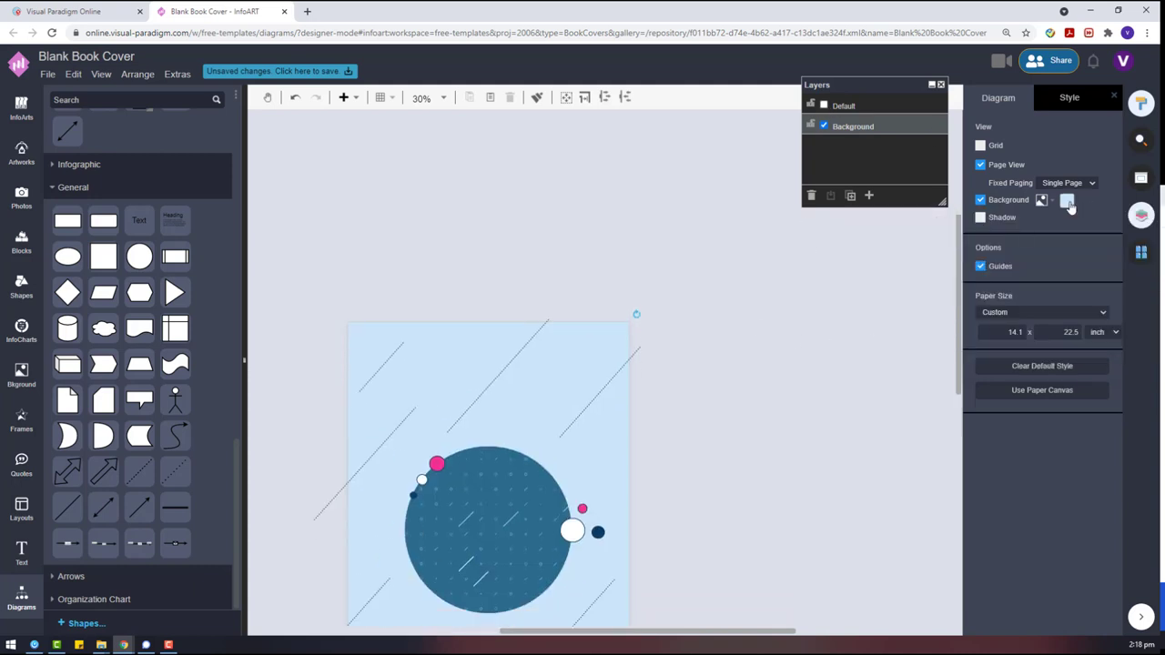
Shift the hue of the light blue page background to a pale cyan.
left_click(1068, 202)
left_click(1065, 347)
left_click_drag(1148, 280, 1148, 273)
left_click(1133, 358)
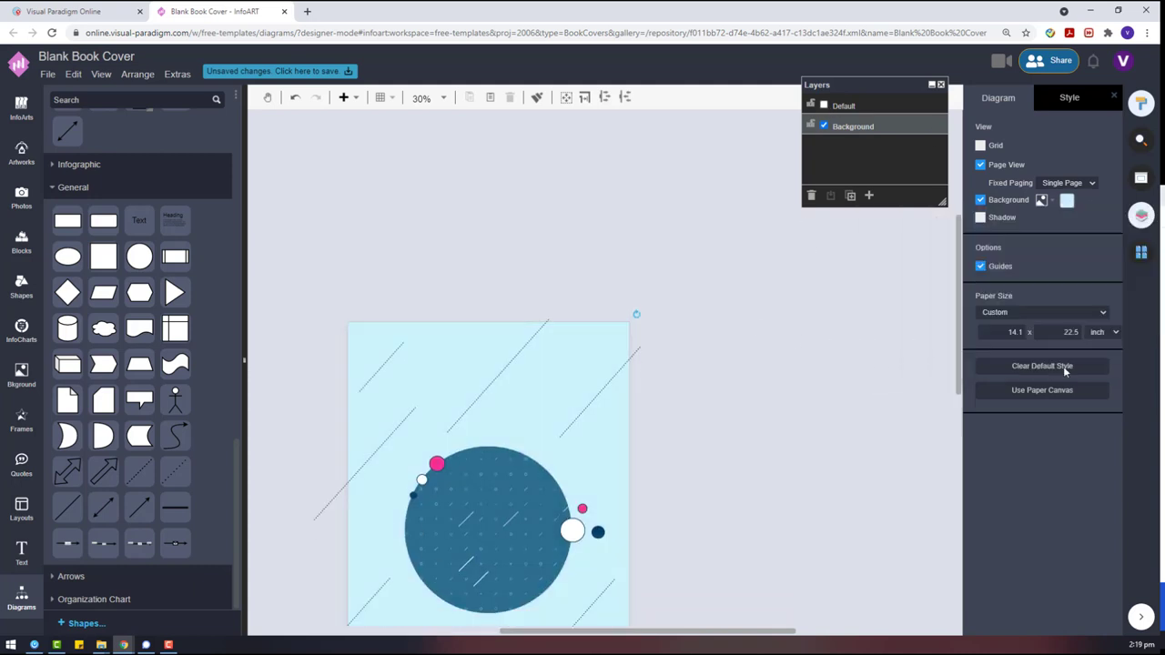
scroll(794, 244, "down", 2)
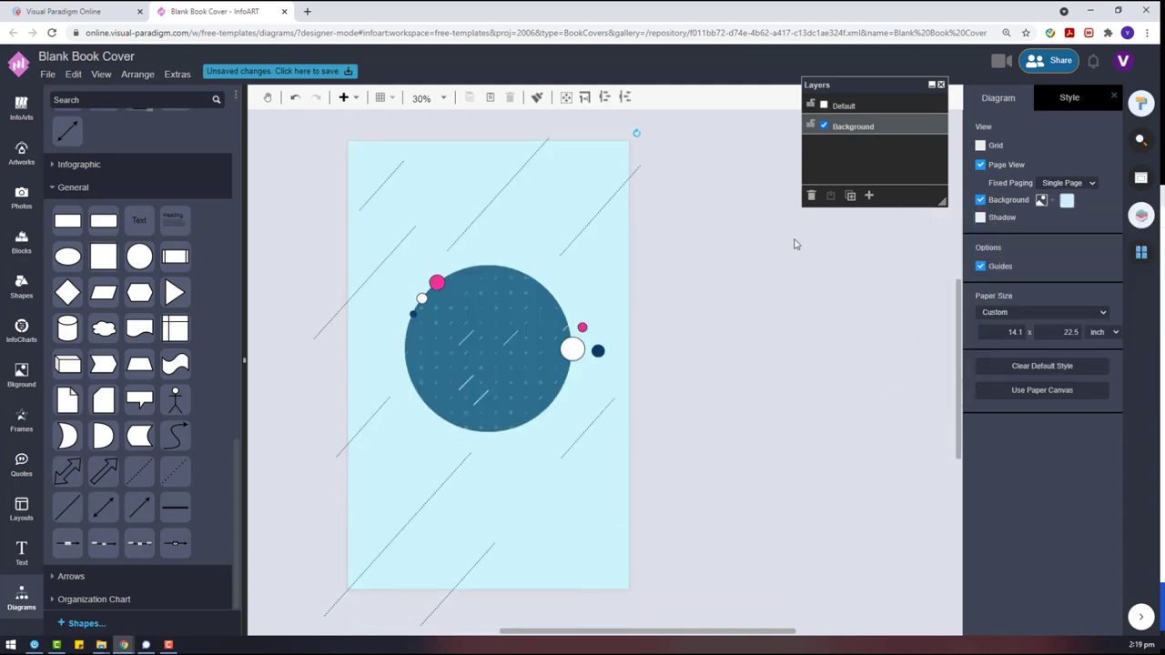
Try locking the Background layer with the Default layer shown.
left_click(810, 127)
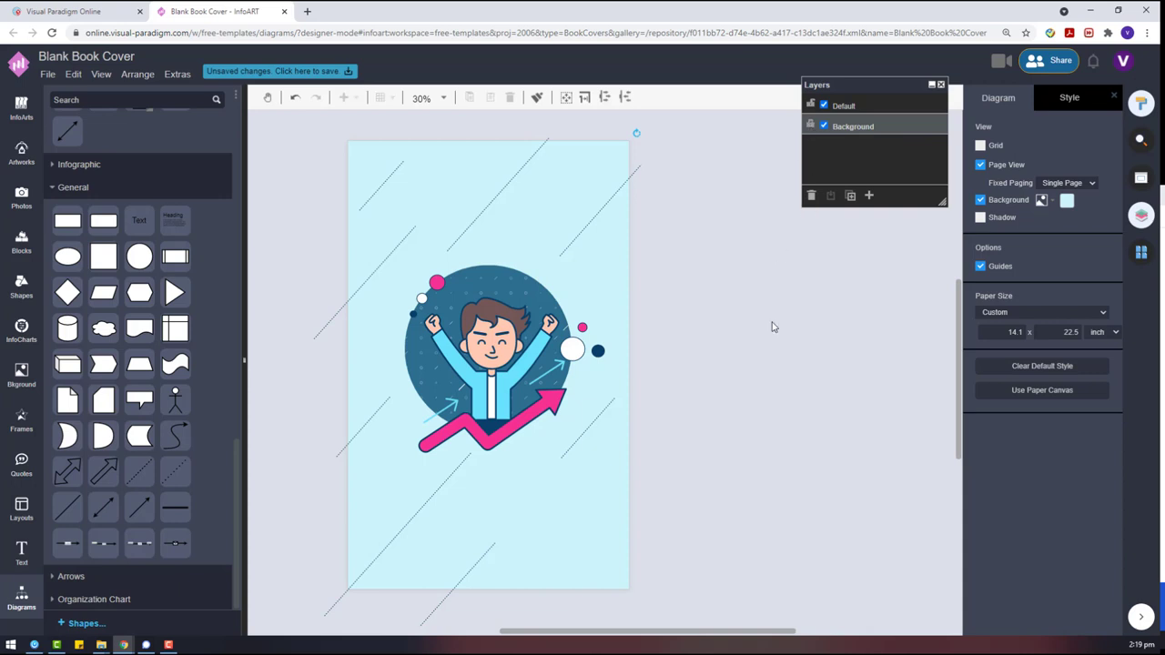
left_click(810, 125)
left_click(574, 348)
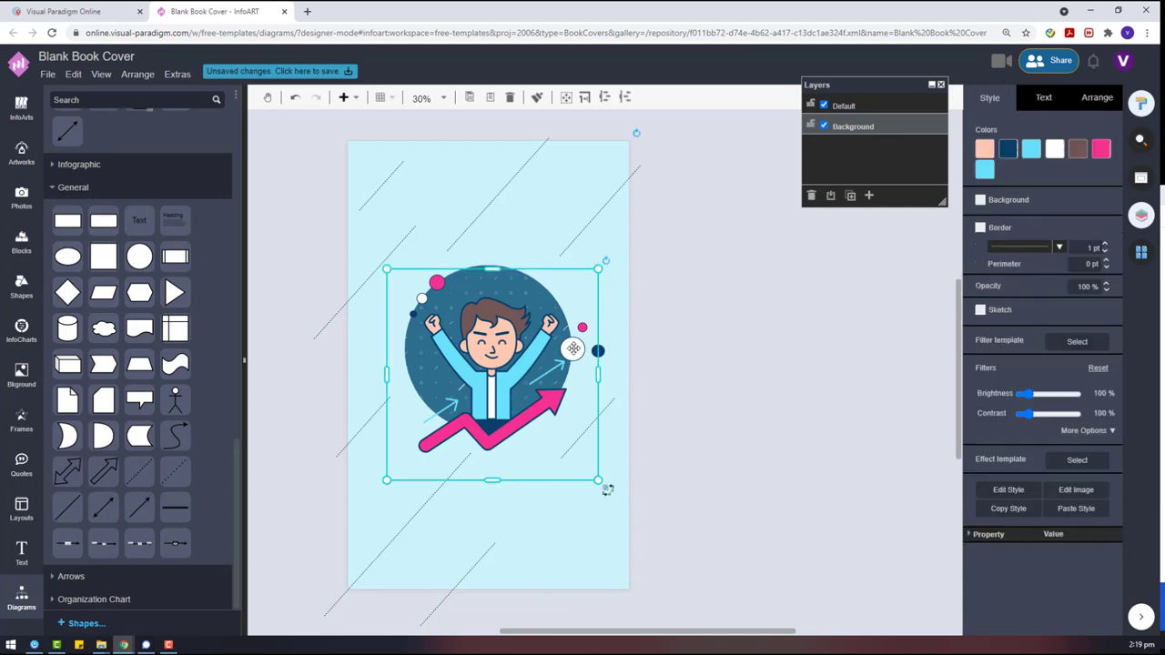
left_click(824, 106)
left_click(823, 105)
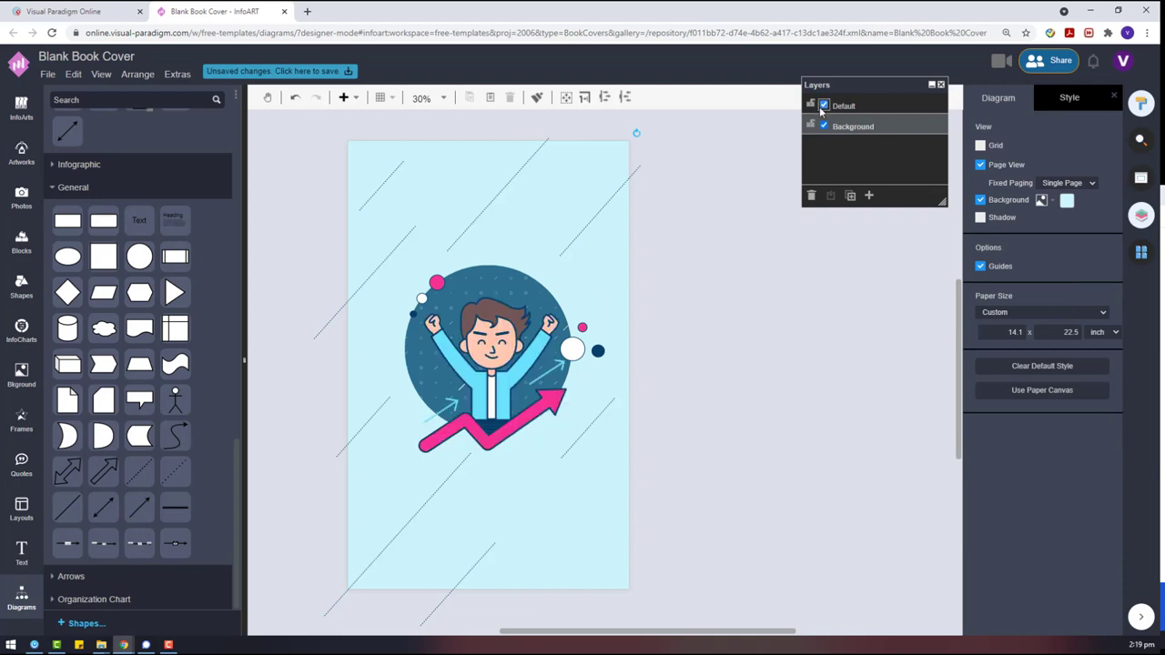
left_click(823, 106)
Shrink the white circle on the blue circle's right edge slightly and place a larger copy at its lower-left edge.
left_click(574, 348)
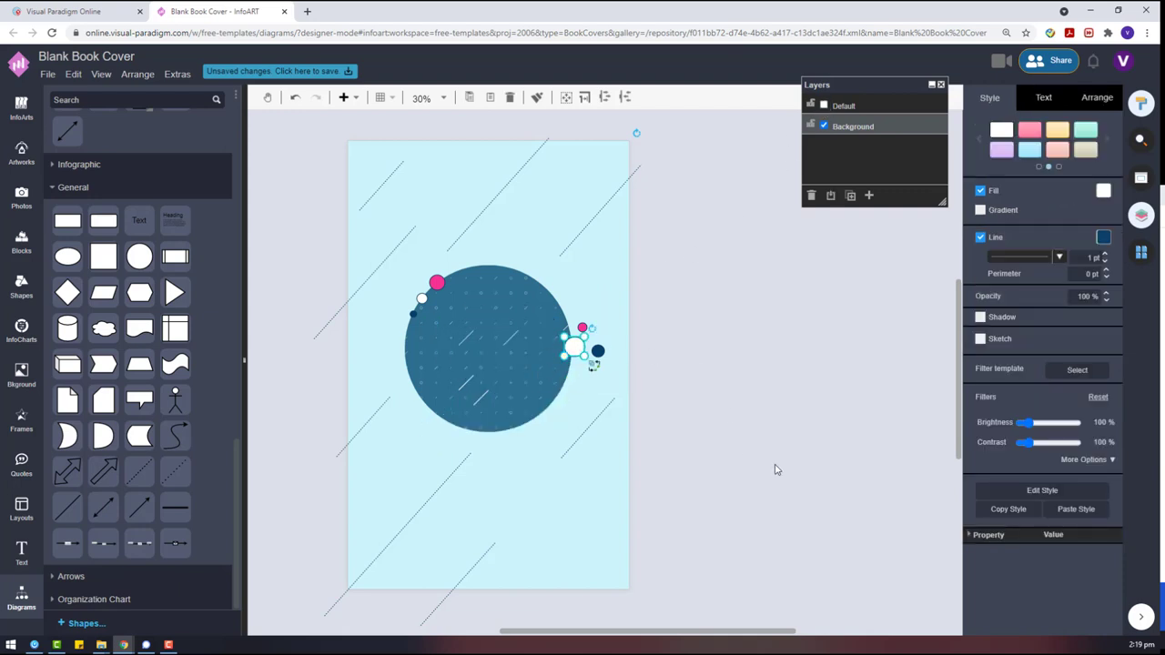
key("ctrl+v")
left_click_drag(807, 489, 420, 429)
left_click(744, 437)
Copy the dark blue circle, shrink the copy and place it to the right of the lower-left white circle.
left_click(598, 350)
key("ctrl+c")
key("ctrl+v")
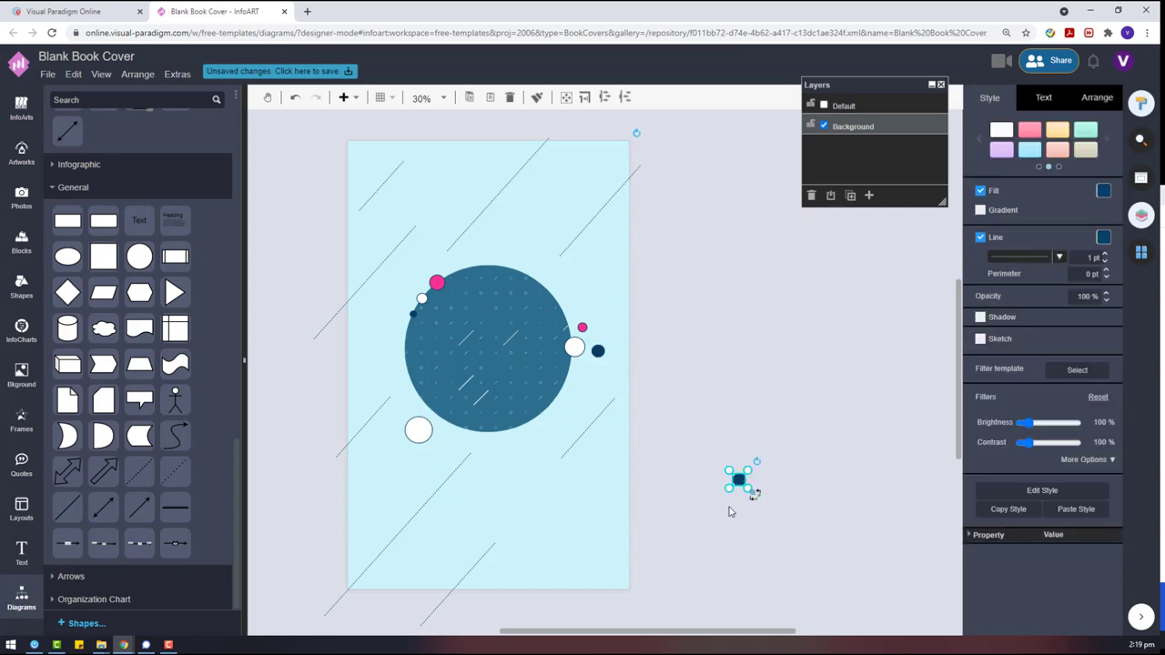
left_click(756, 486)
left_click_drag(739, 480, 445, 434)
left_click(737, 433)
Copy the small pink circle to just above the lower-left white circle and show the Default layer again.
left_click(583, 327)
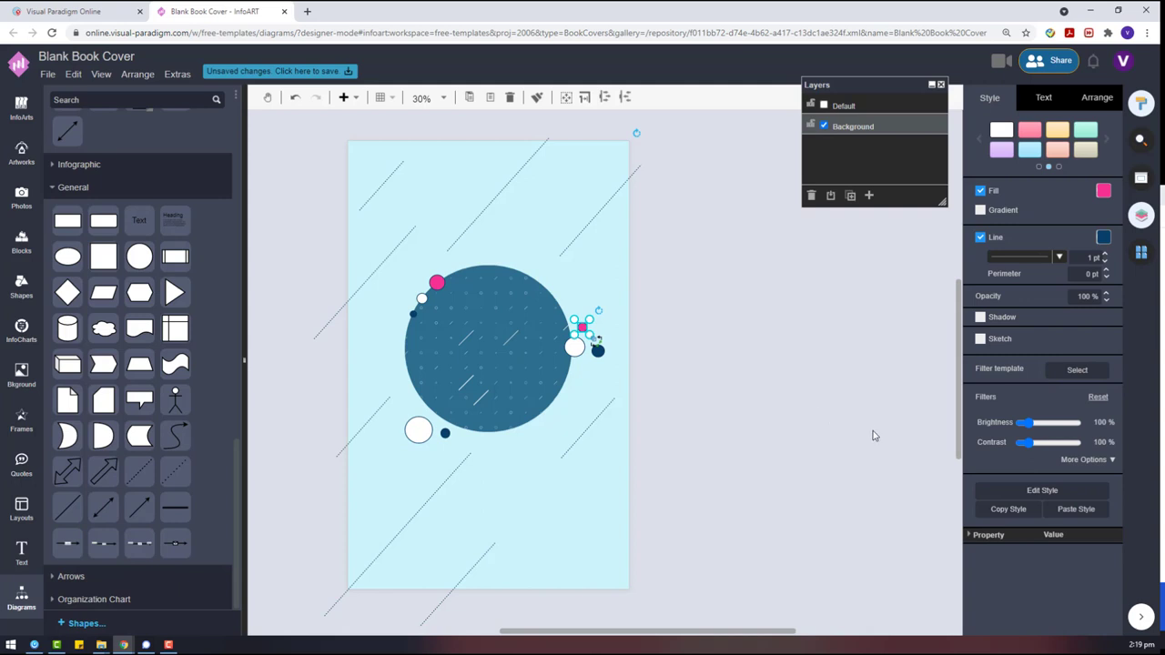
key("ctrl+c")
key("ctrl+v")
left_click_drag(855, 492, 426, 417)
left_click(824, 104)
left_click(716, 375)
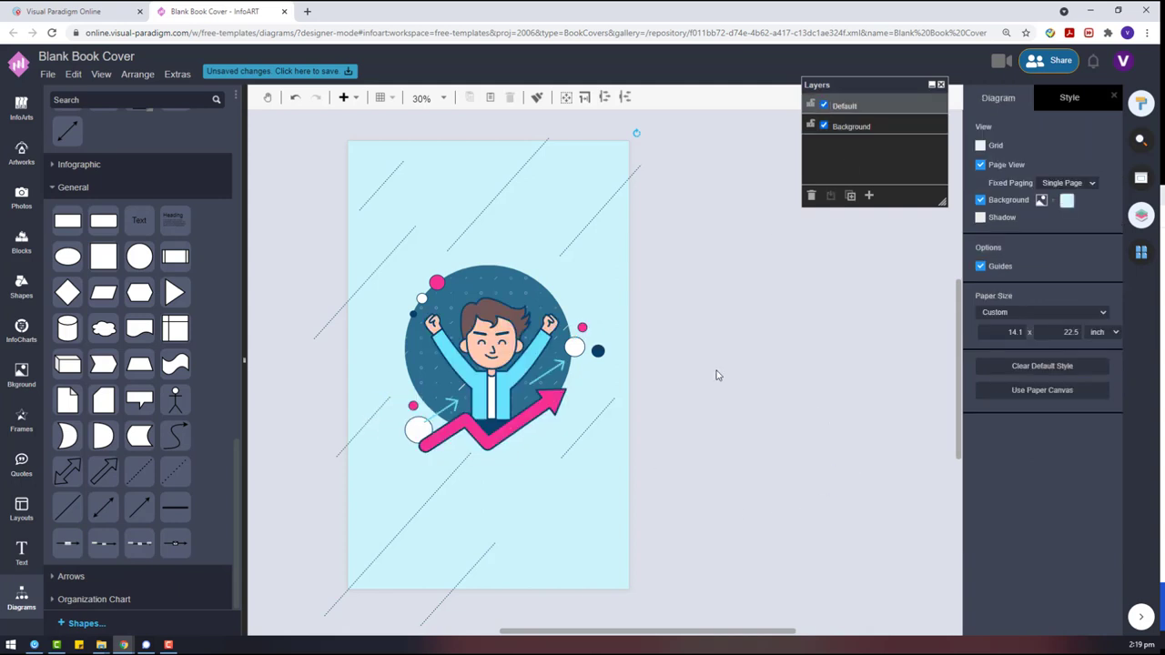
With the Default layer hidden, shift the lower-left pink and white circles up and outward, move their dark blue neighbour off the page, and show the layer again.
left_click(823, 106)
left_click(426, 426)
left_click_drag(413, 407, 405, 392)
left_click(416, 437)
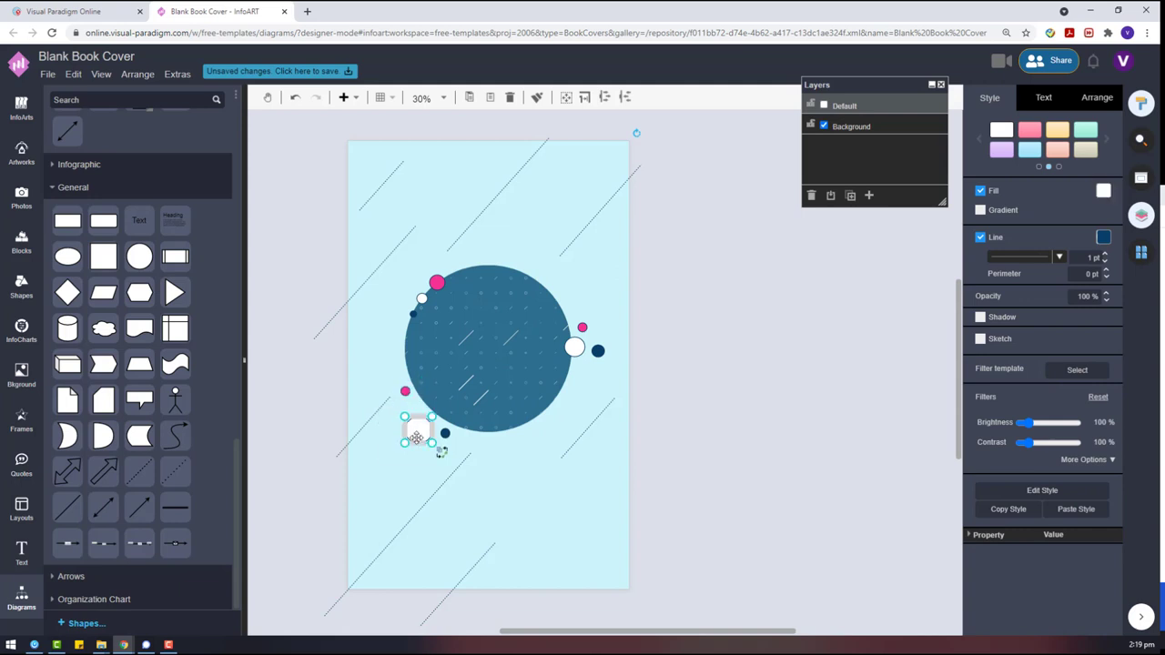
left_click_drag(416, 438, 708, 381)
left_click(824, 105)
left_click(824, 106)
left_click(444, 434)
left_click(824, 105)
left_click(665, 298)
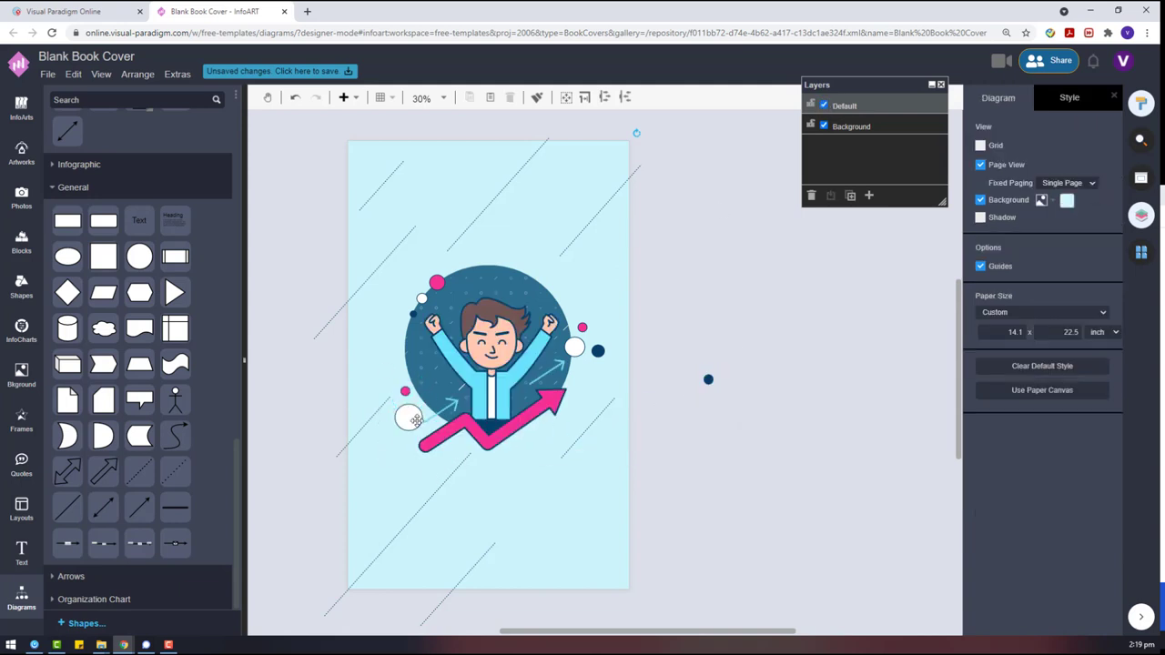
Move the large white circle above the pink one on the blue circle's left side and delete the dark blue circle lying off the page.
left_click(417, 421)
left_click(823, 105)
left_click_drag(411, 420, 384, 360)
left_click(824, 106)
left_click_drag(734, 429, 566, 302)
key("Delete")
Nudge the group of three small circles at the blue circle's right edge slightly upward.
left_click(577, 346)
left_click(699, 379)
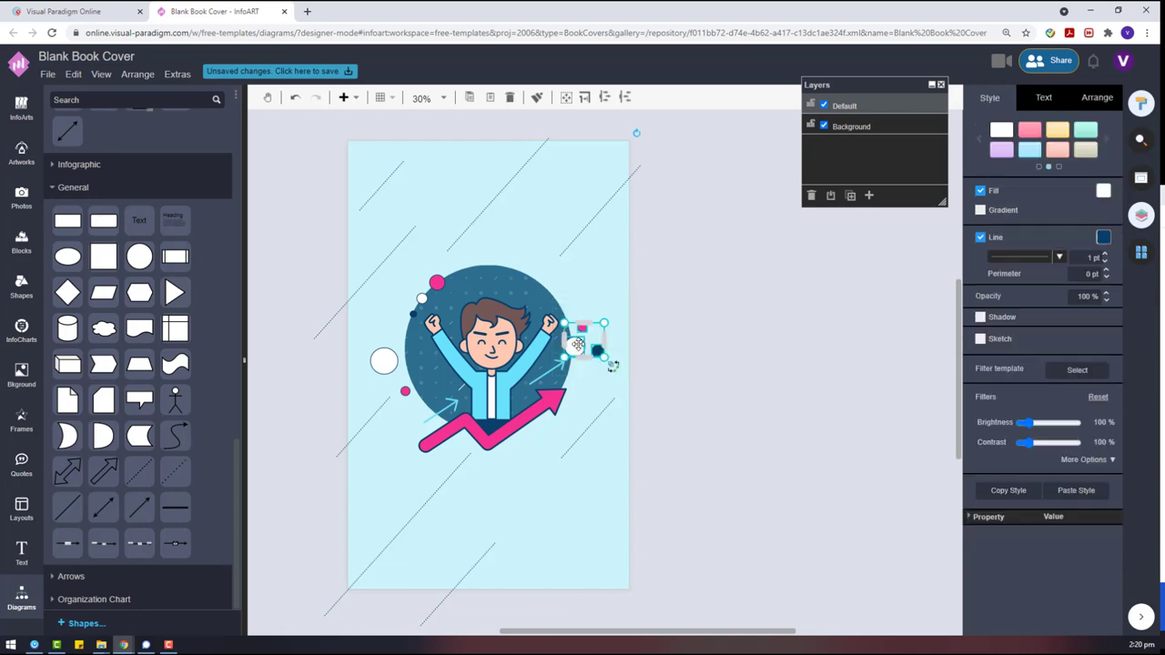
key("Up")
key("Up")
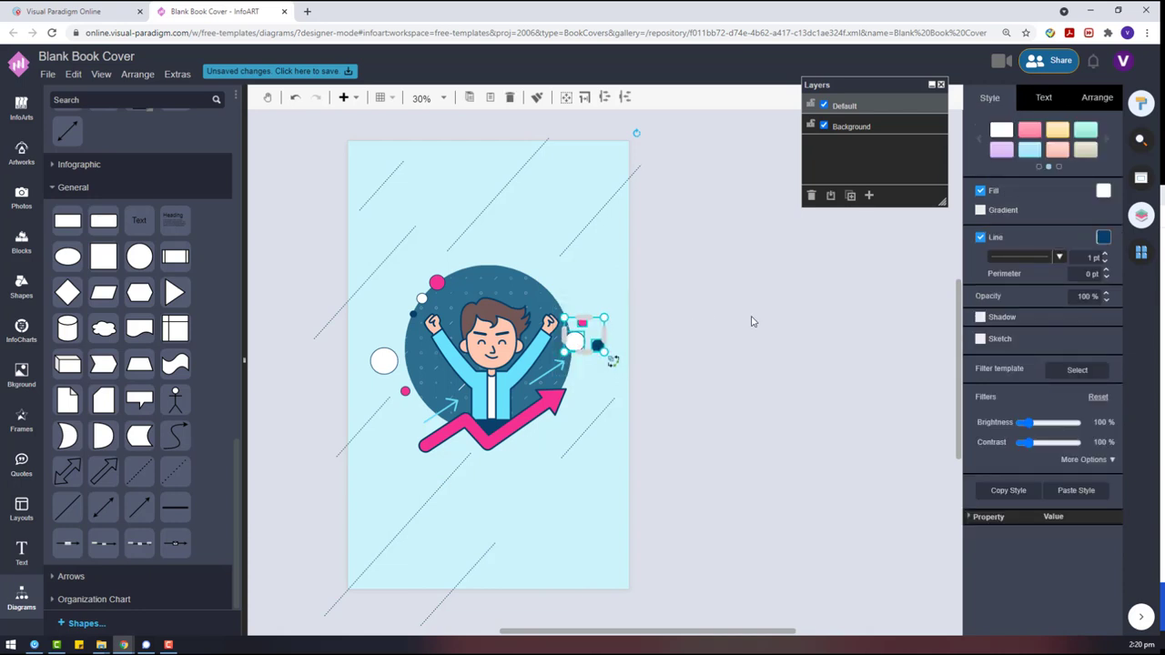
left_click(752, 322)
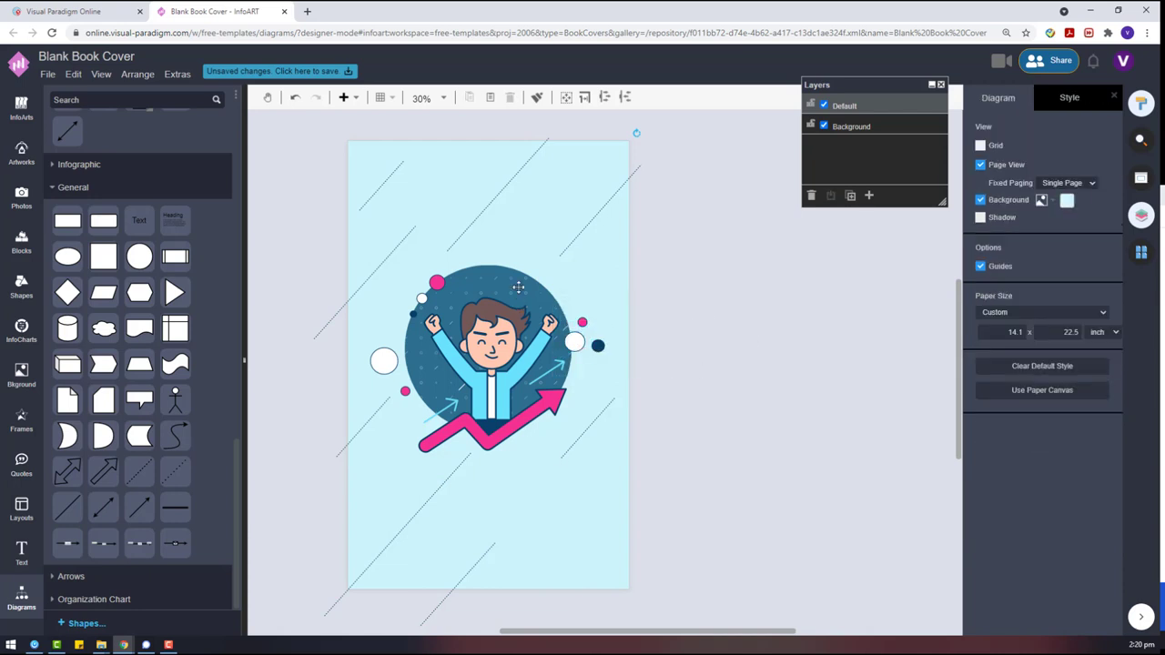
With the Default layer hidden, group the blue circle with all its small circles, shrink the group slightly, recentre it and show the layer again.
left_click(823, 105)
left_click_drag(297, 251, 683, 446)
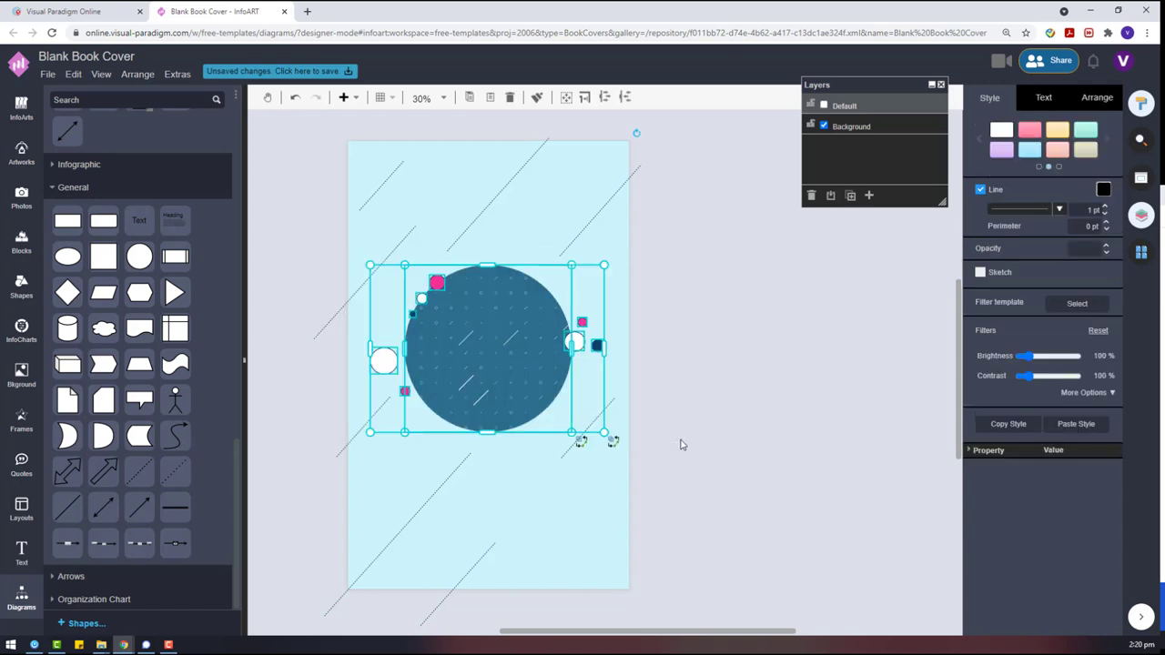
left_click(527, 362)
left_click_drag(604, 265, 589, 278)
left_click_drag(496, 333, 505, 336)
left_click(824, 106)
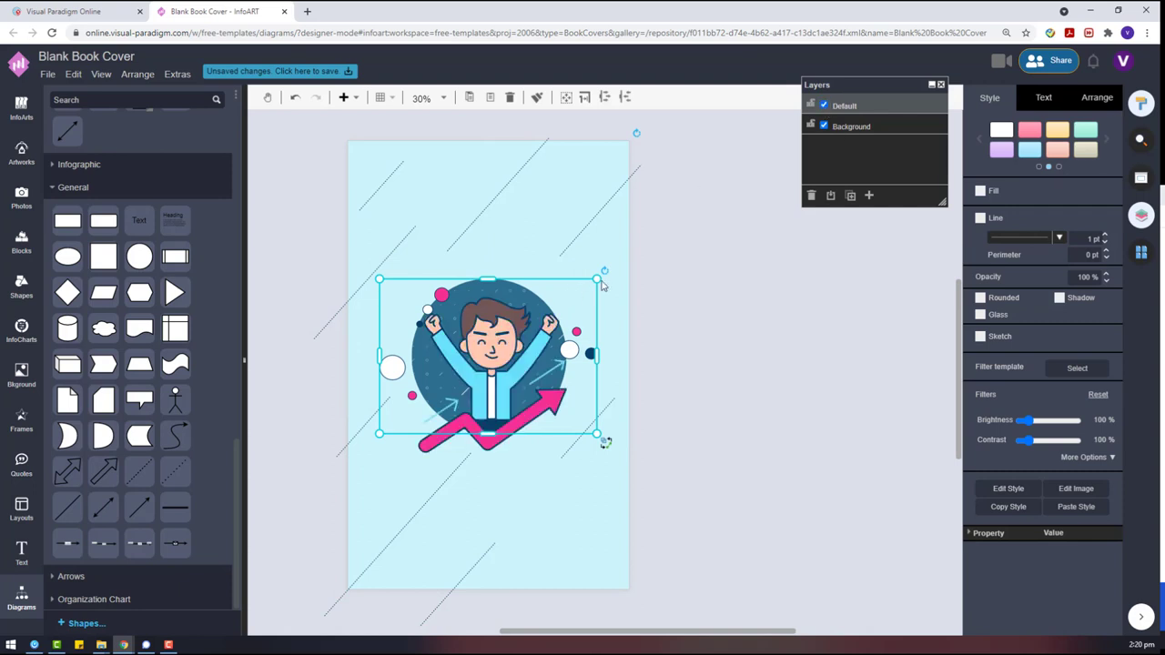
Try shrinking the grouped circles further behind the cheering man.
left_click_drag(600, 286, 576, 293)
key("ctrl+z")
left_click(816, 125)
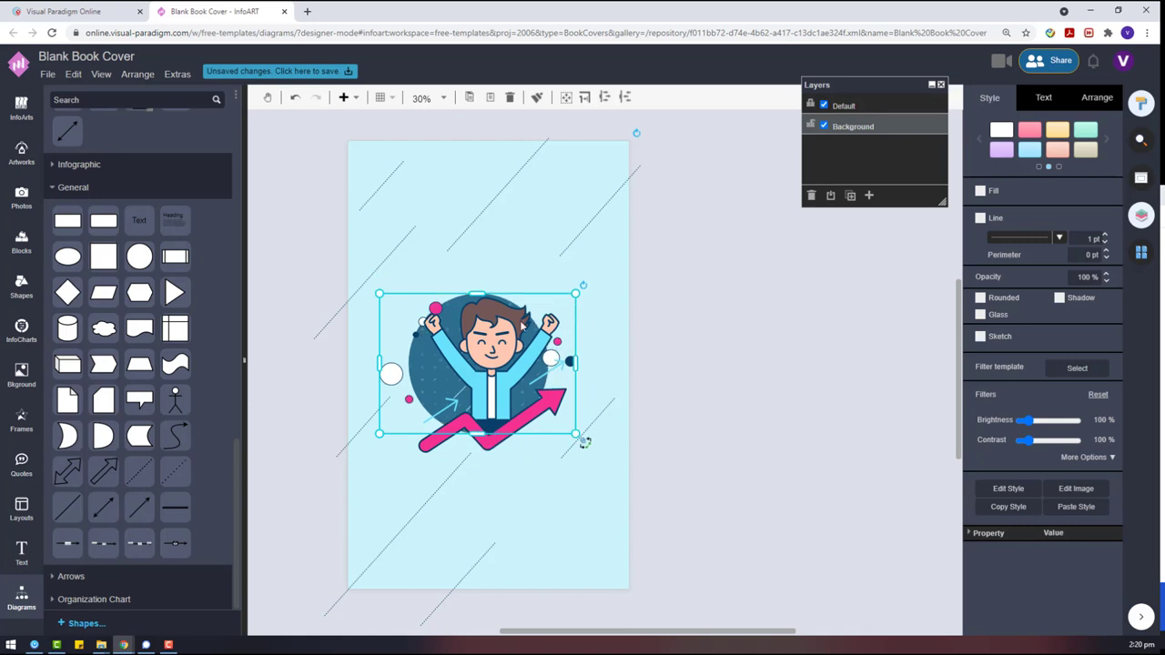
key("ctrl+z")
Lock the Background layer, and unlock and show the Default layer.
left_click(824, 105)
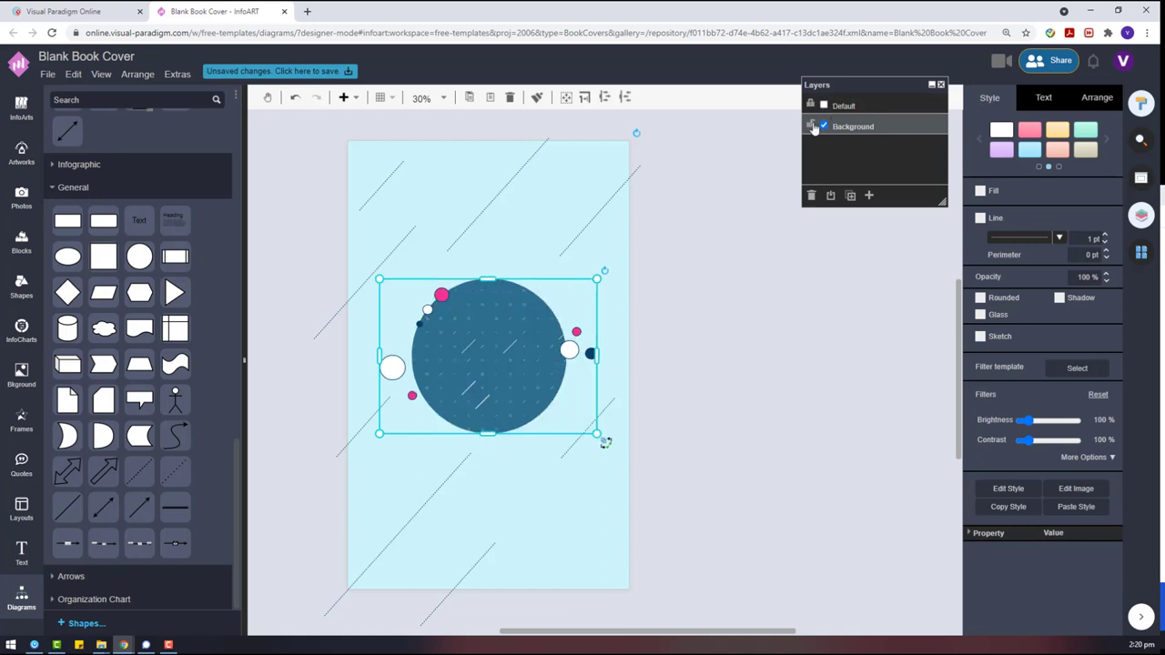
left_click(812, 126)
left_click(811, 105)
left_click(823, 105)
Shrink the cheering man with the pink arrow and centre him over the lower part of the blue circle.
left_click(551, 324)
left_click_drag(597, 271, 563, 305)
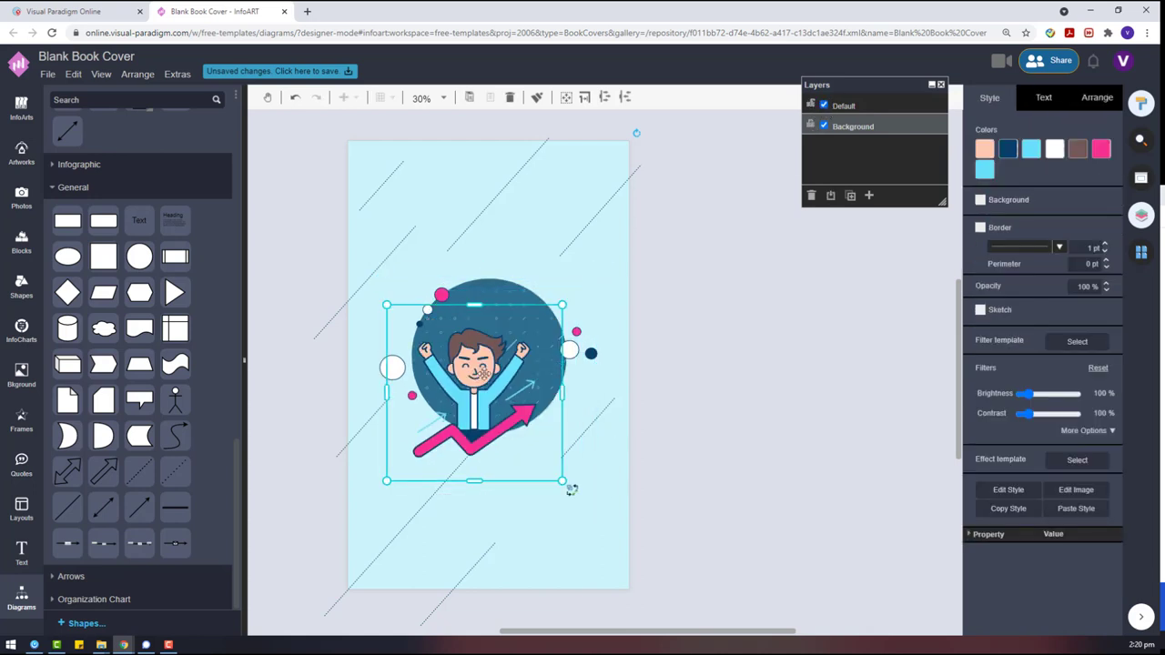
mouse_move(571, 490)
left_mouse_down()
mouse_move(576, 476)
mouse_move(583, 483)
left_mouse_up()
left_click(638, 382)
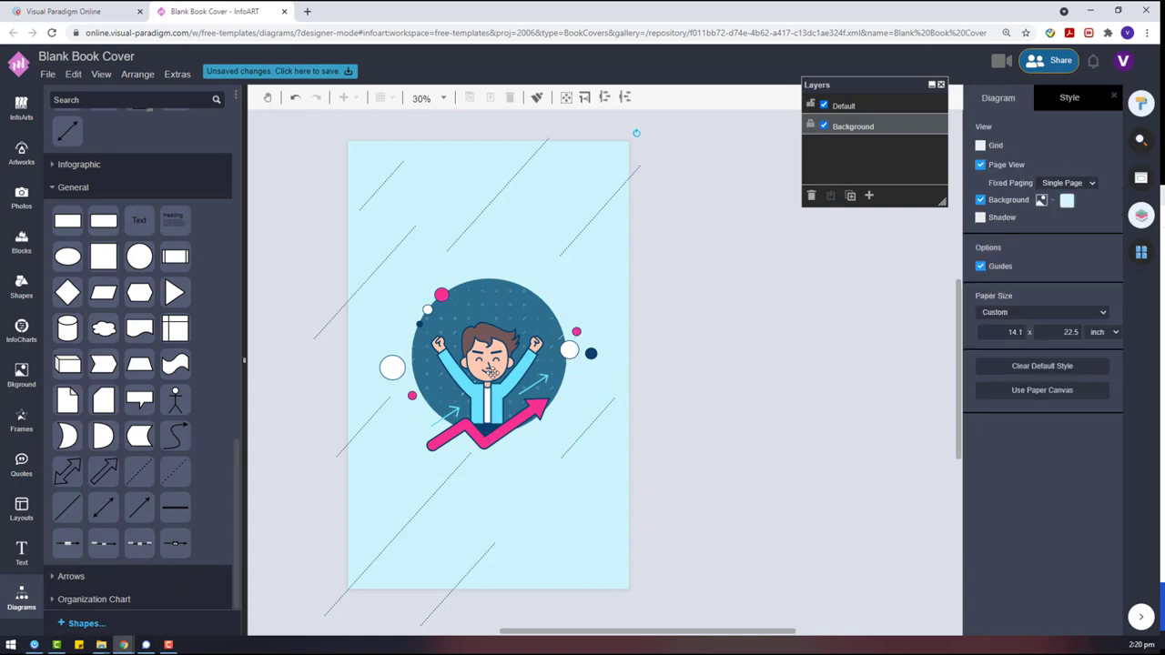
left_click_drag(492, 373, 487, 387)
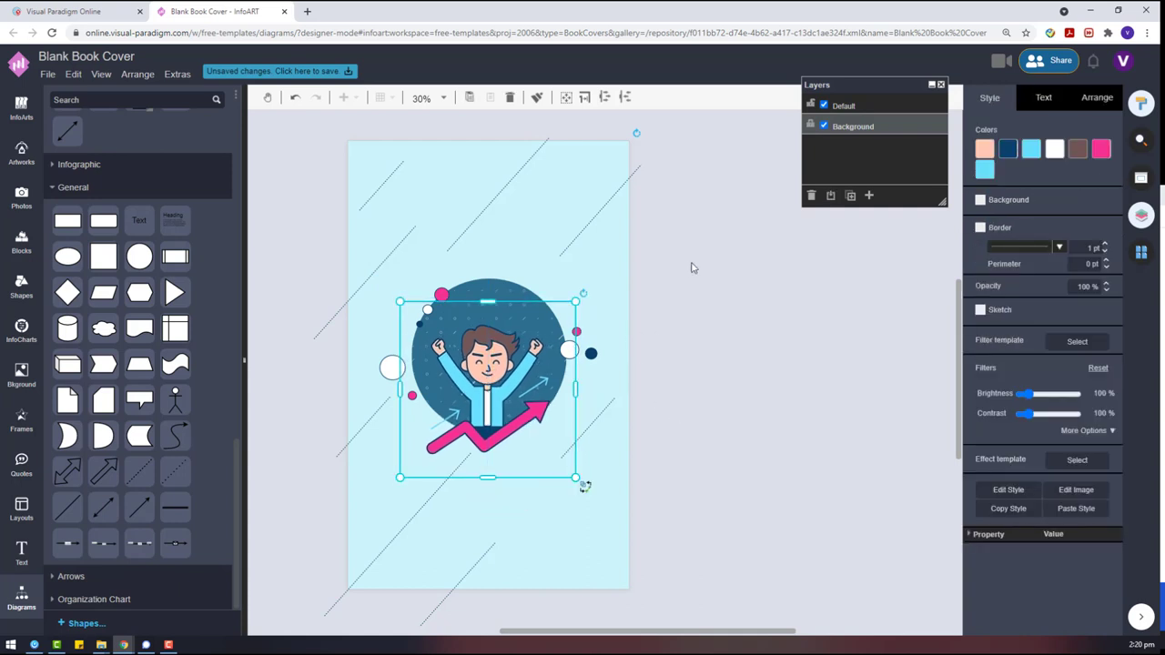
left_click(692, 268)
left_click(535, 412)
left_click(625, 411)
left_click(475, 399)
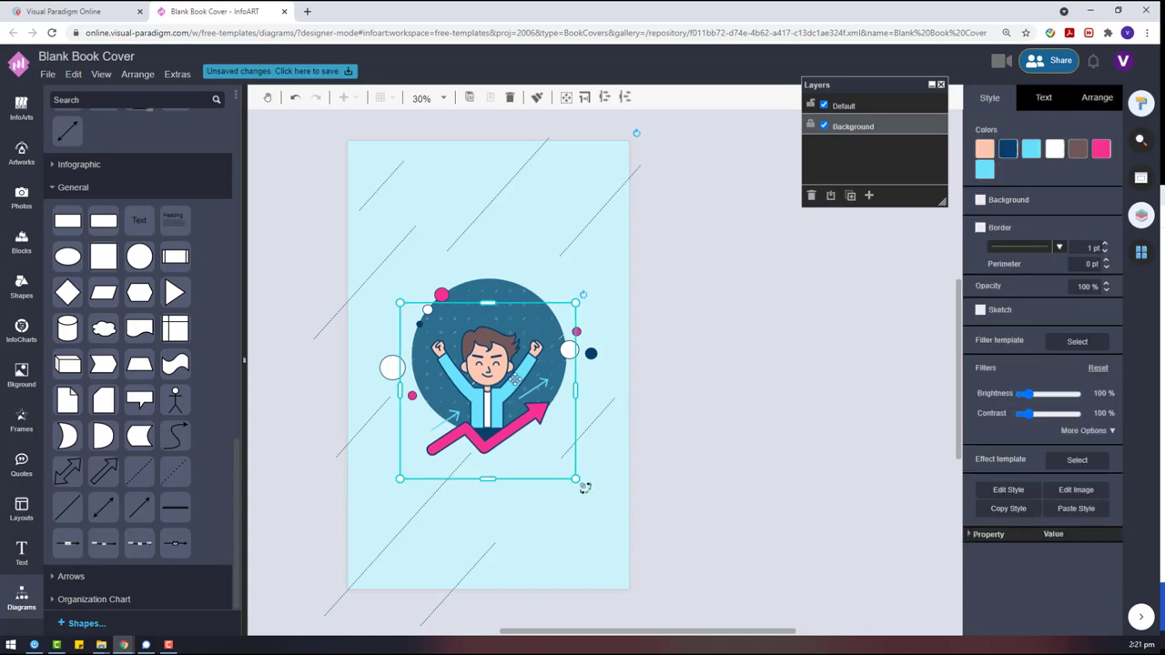
left_click(688, 270)
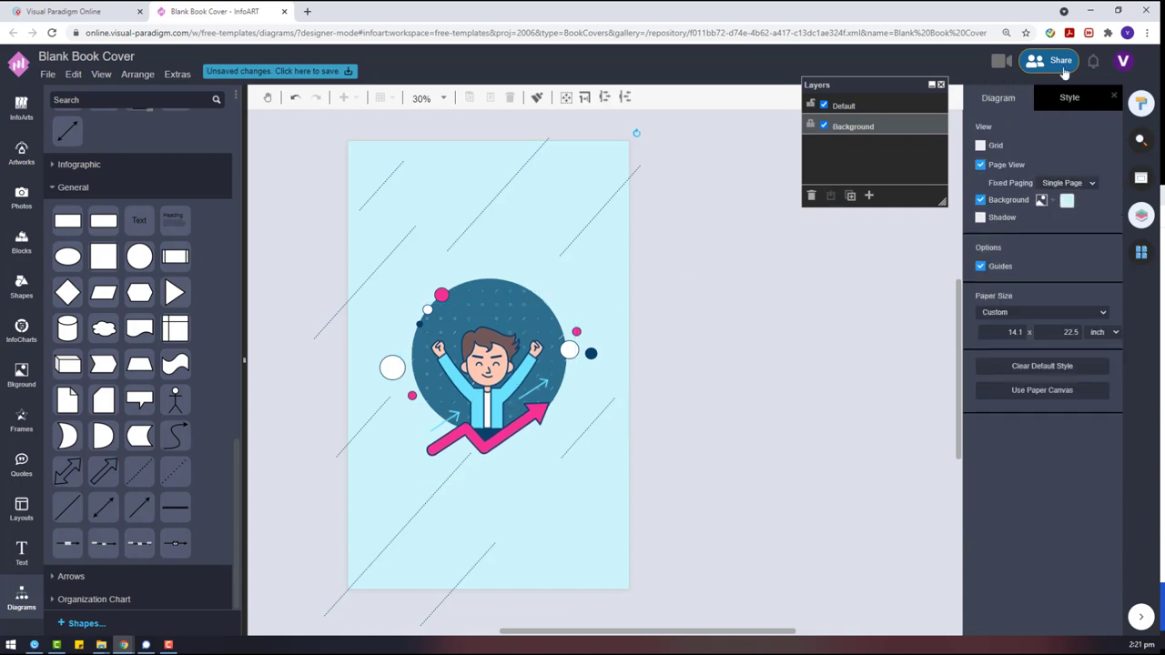
Look up the pink of the cheering man's arrow in the colour palette.
left_click(444, 293)
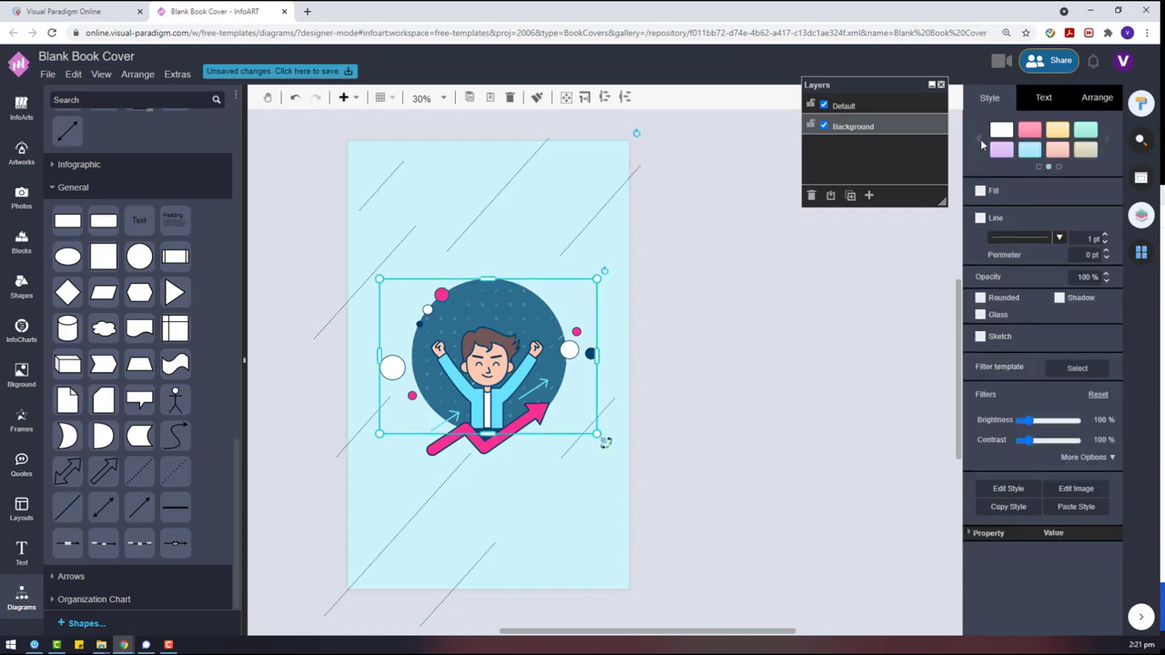
left_click(485, 450)
left_click(1097, 147)
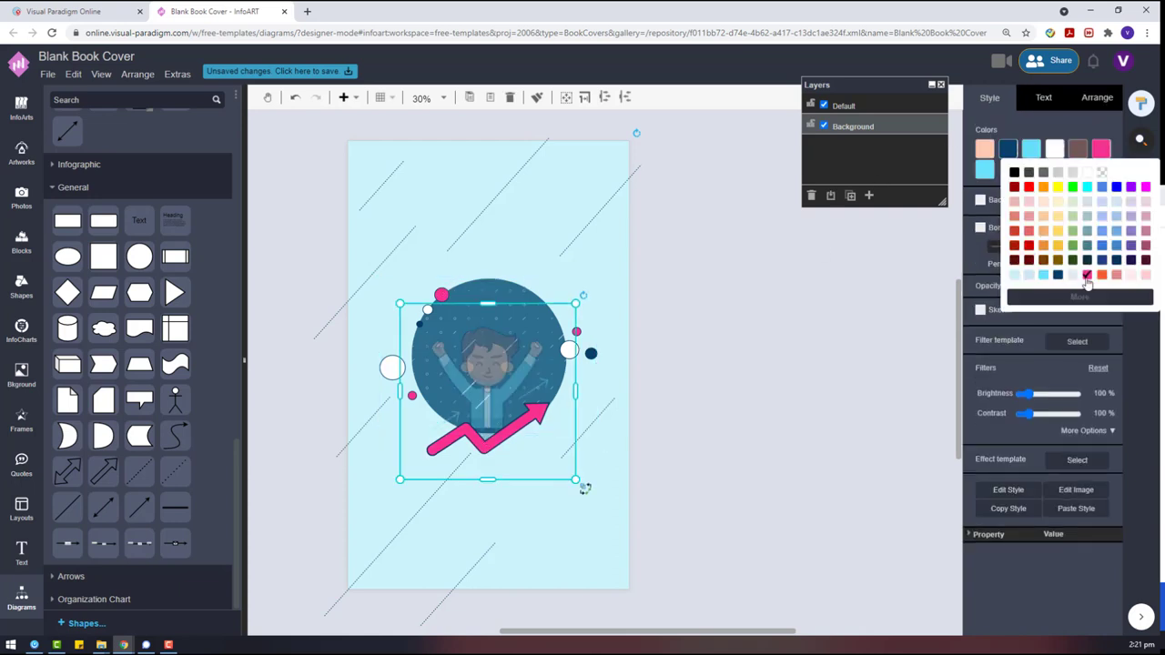
left_click(1086, 281)
left_click(739, 185)
Try bright pink, bright yellow and pale yellow as the page background colour.
left_click(1066, 200)
left_click(1039, 329)
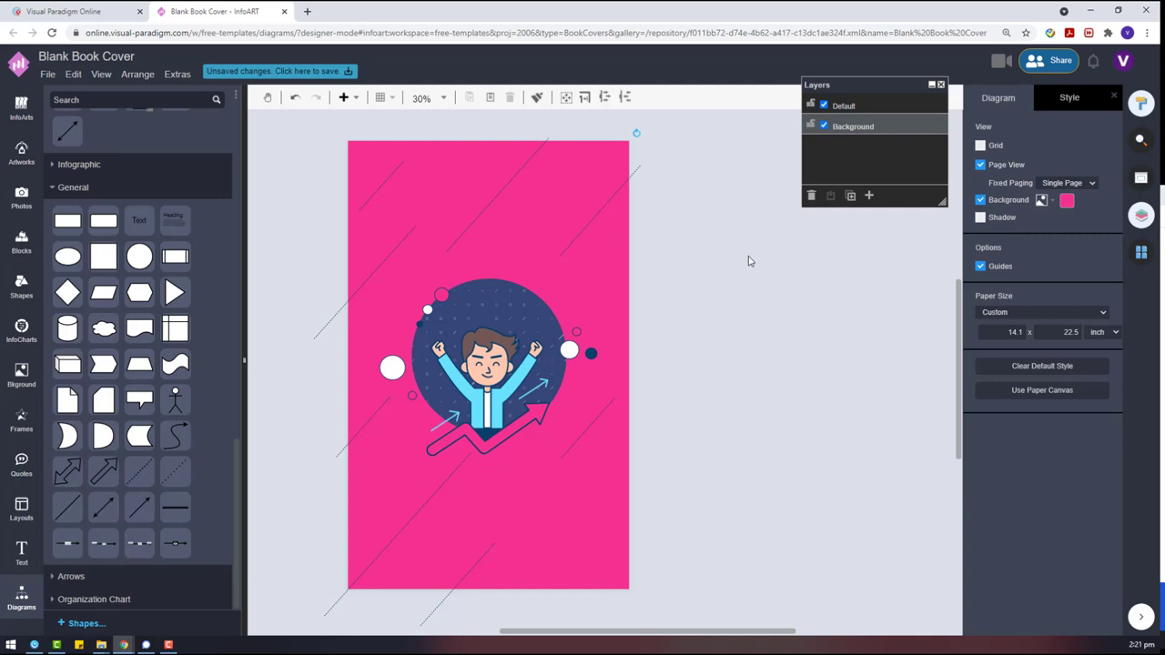
key("ctrl+z")
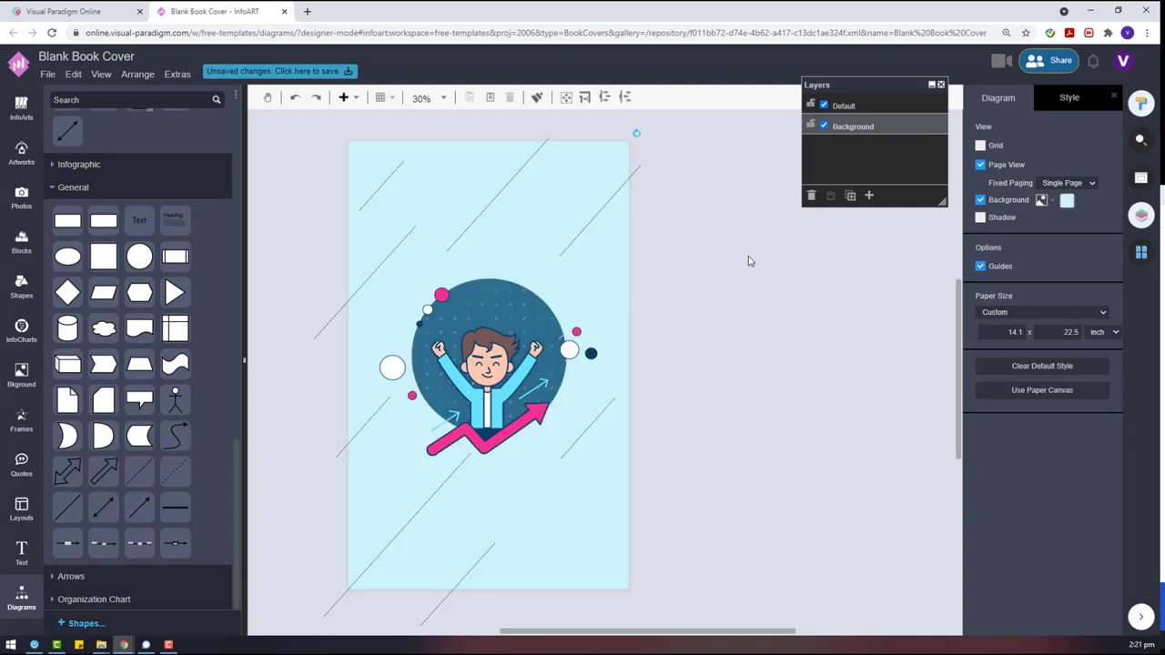
left_click(1066, 200)
left_click(1057, 236)
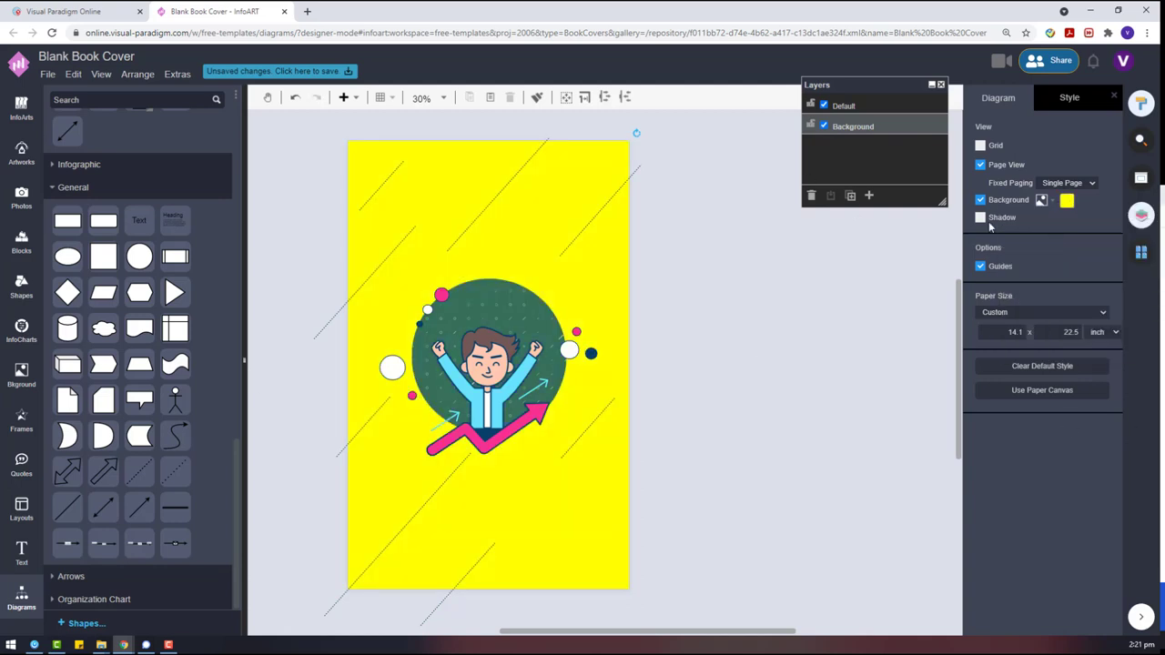
left_click(1067, 200)
left_click(1057, 281)
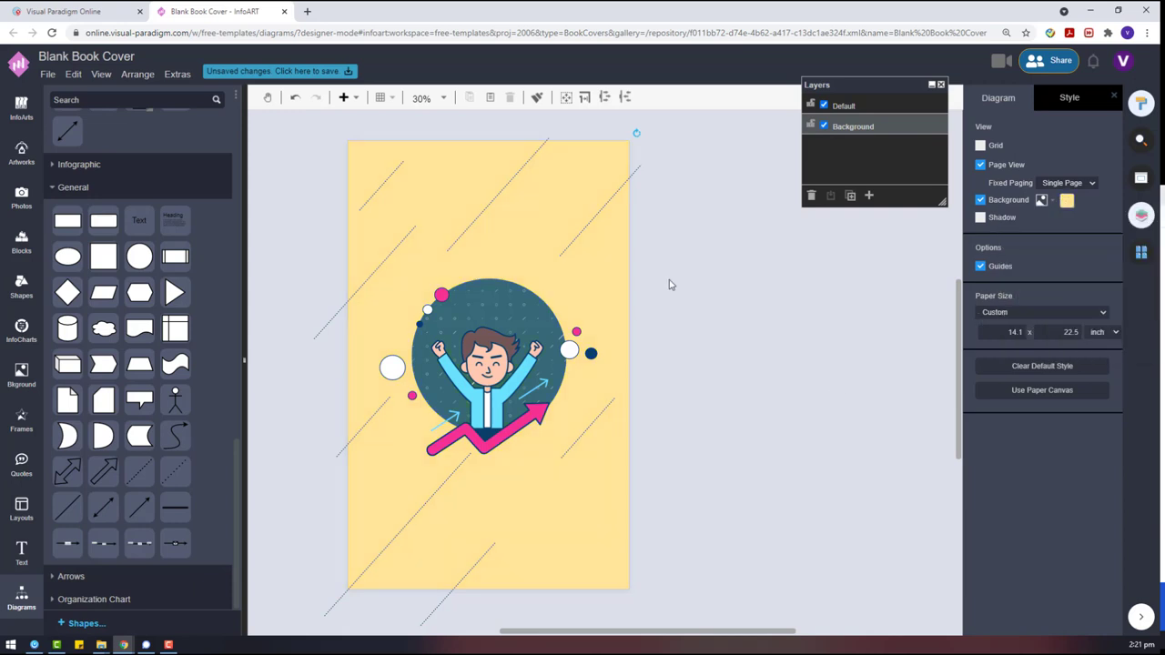
Set the opacity of the patterned blue circle to 100%.
left_click(512, 304)
left_click(514, 293)
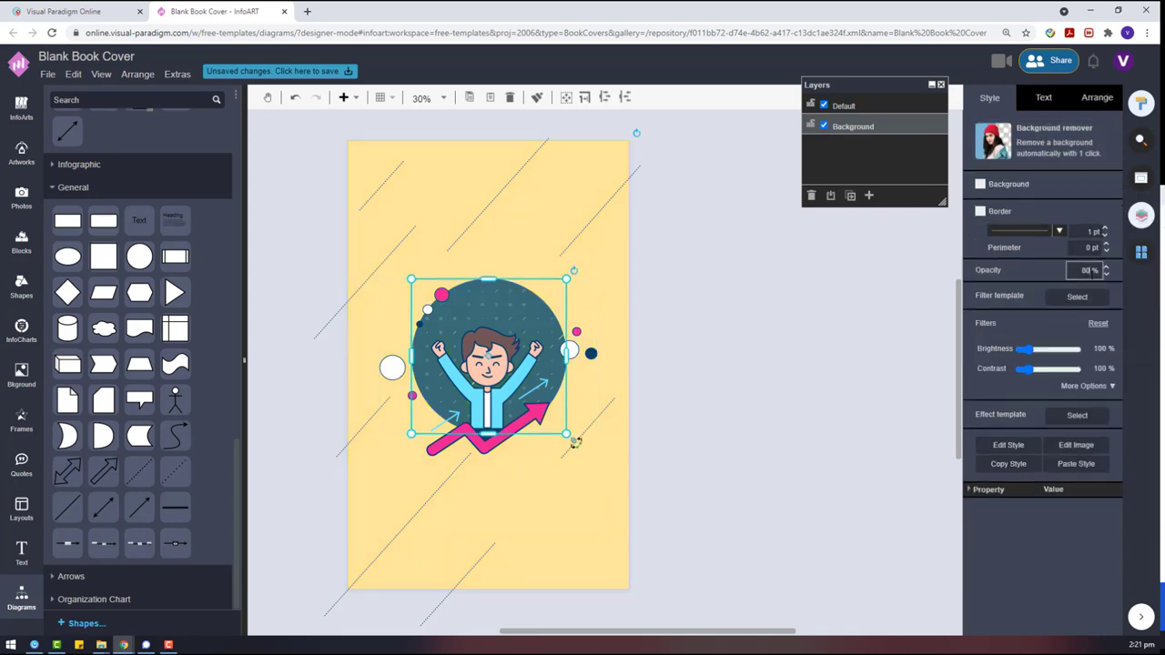
type("100")
key("Return")
left_click(688, 229)
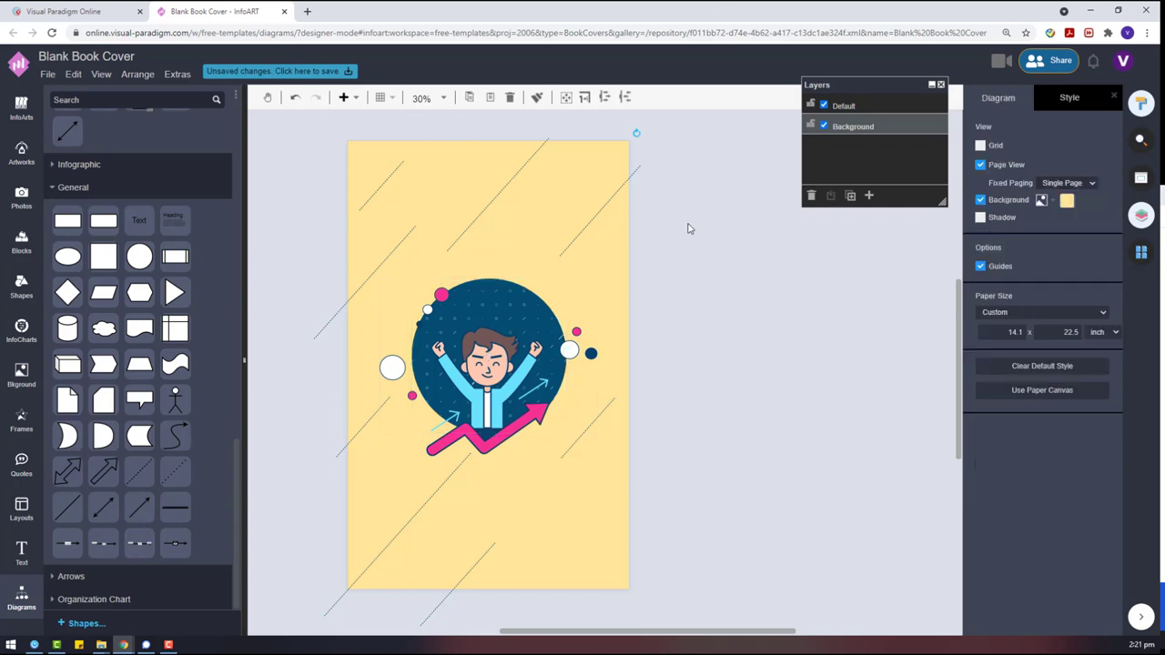
left_click(568, 349)
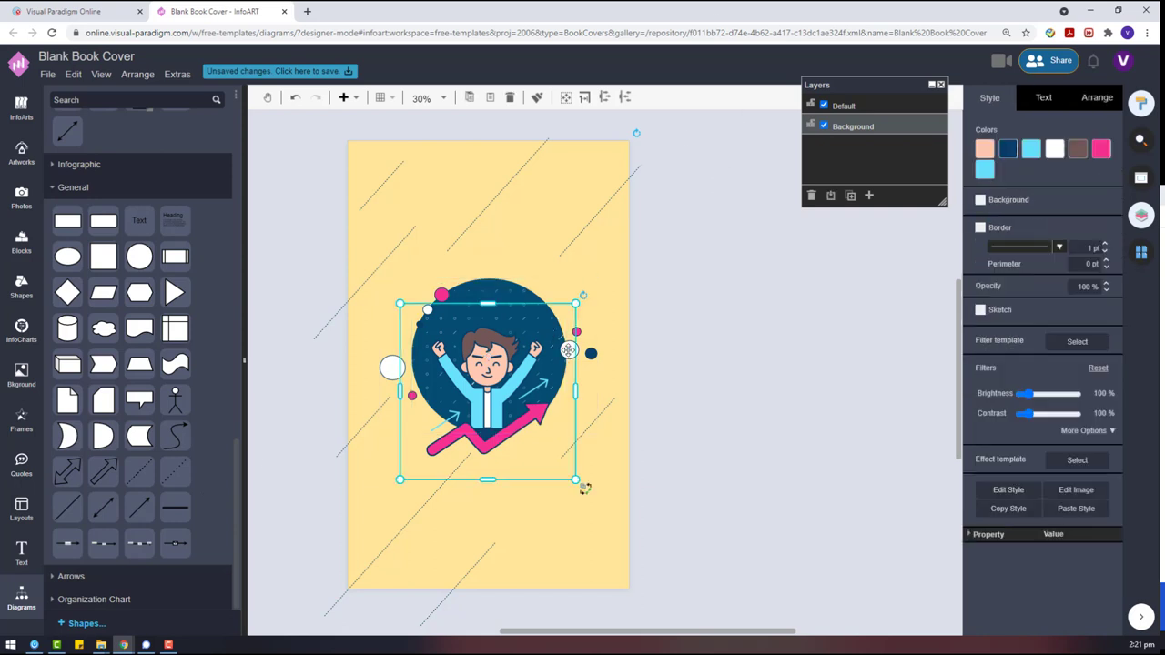
left_click(692, 228)
Try the page background in pink again and change it to bright cyan.
left_click(1067, 201)
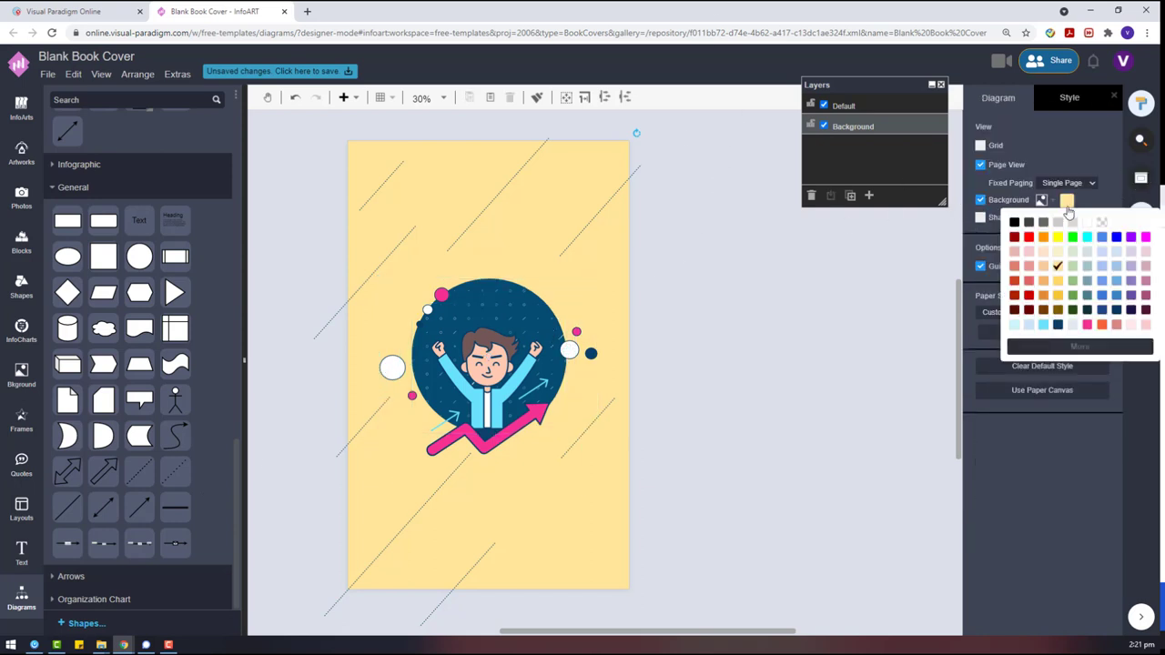
left_click(1087, 325)
left_click(1067, 201)
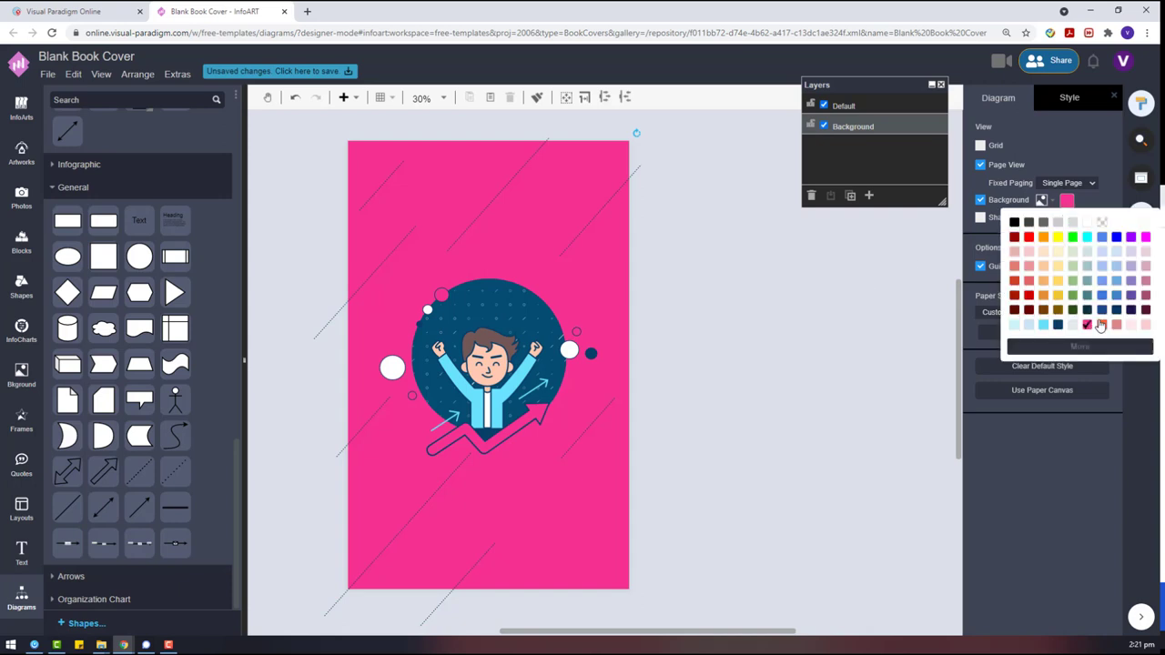
left_click(1094, 323)
left_click(1065, 201)
left_click(1040, 328)
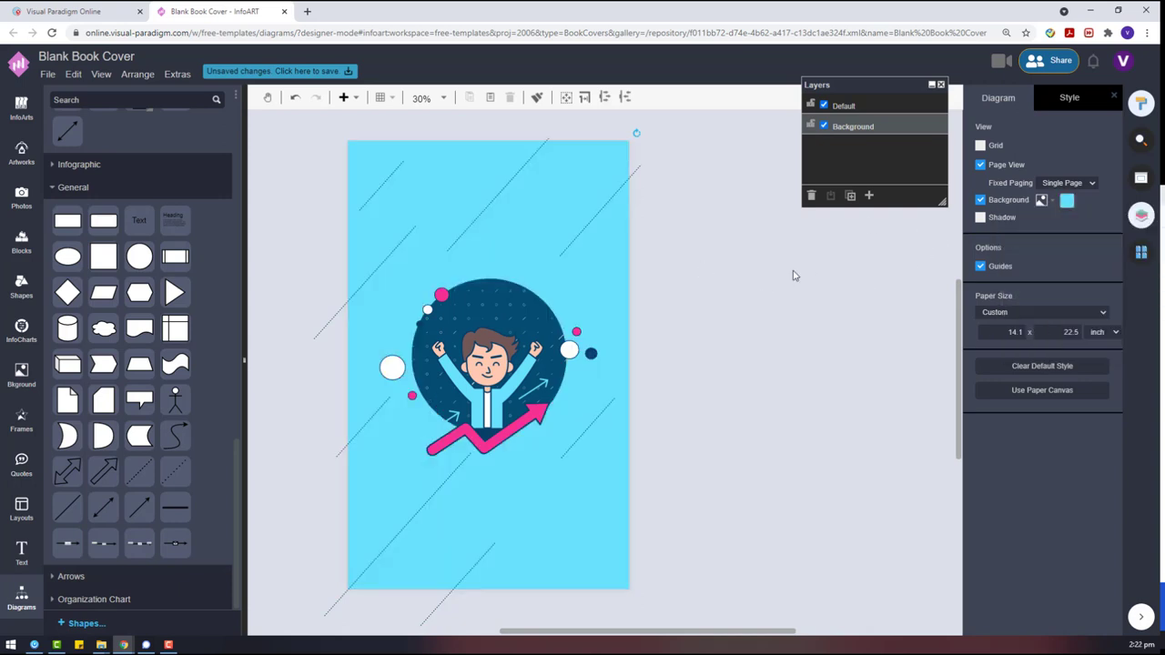
Make all the diagonal lines white and dashed, and copy the upper-right line to the page's lower-right corner.
left_click(514, 171)
left_click(587, 224, "shift")
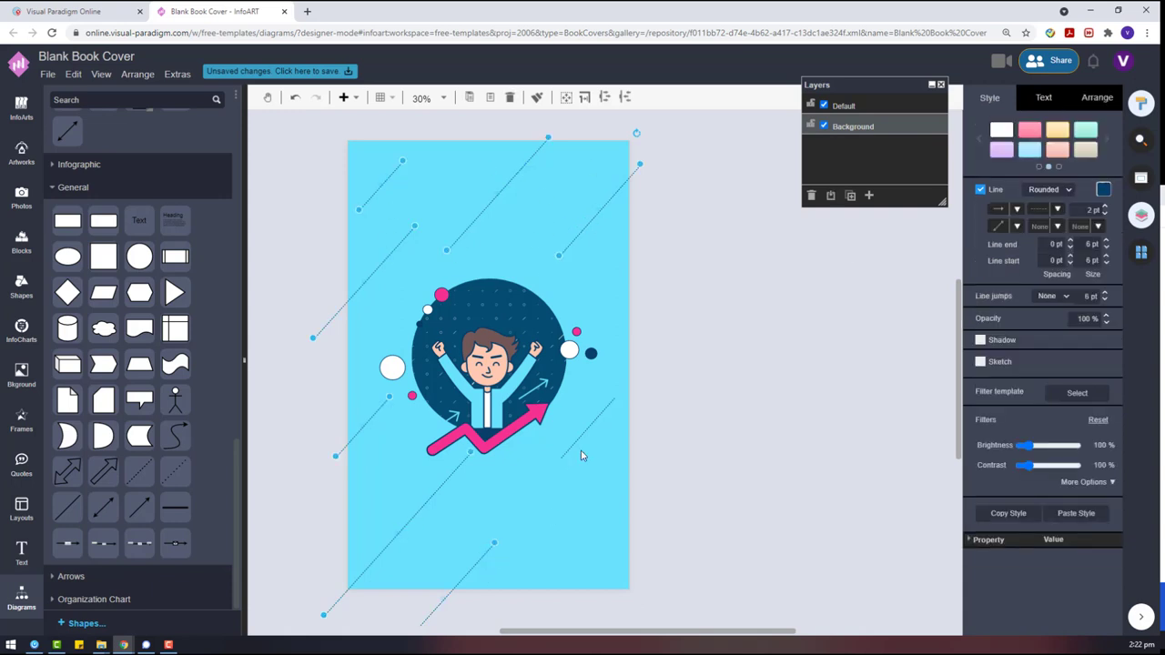
left_click(1103, 189)
left_click(1088, 210)
left_click(633, 191)
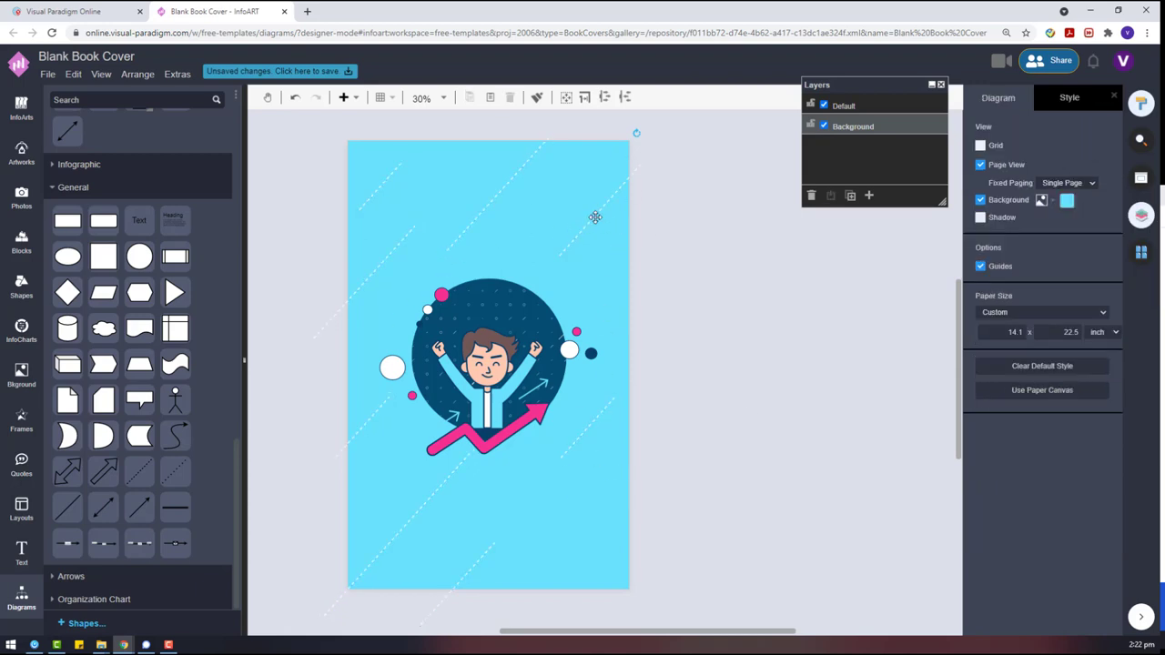
left_click_drag(595, 217, 517, 454)
left_click(624, 463)
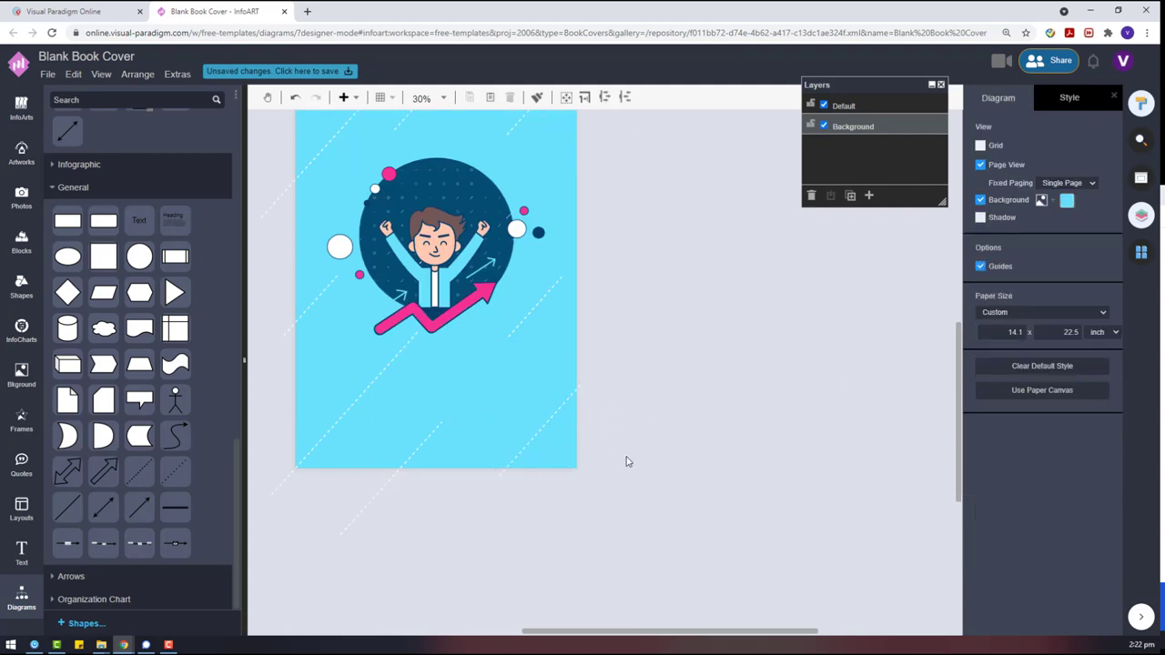
Add a dark blue rectangle on the empty canvas to the right of the page and enlarge it.
scroll(622, 465, "up", 3)
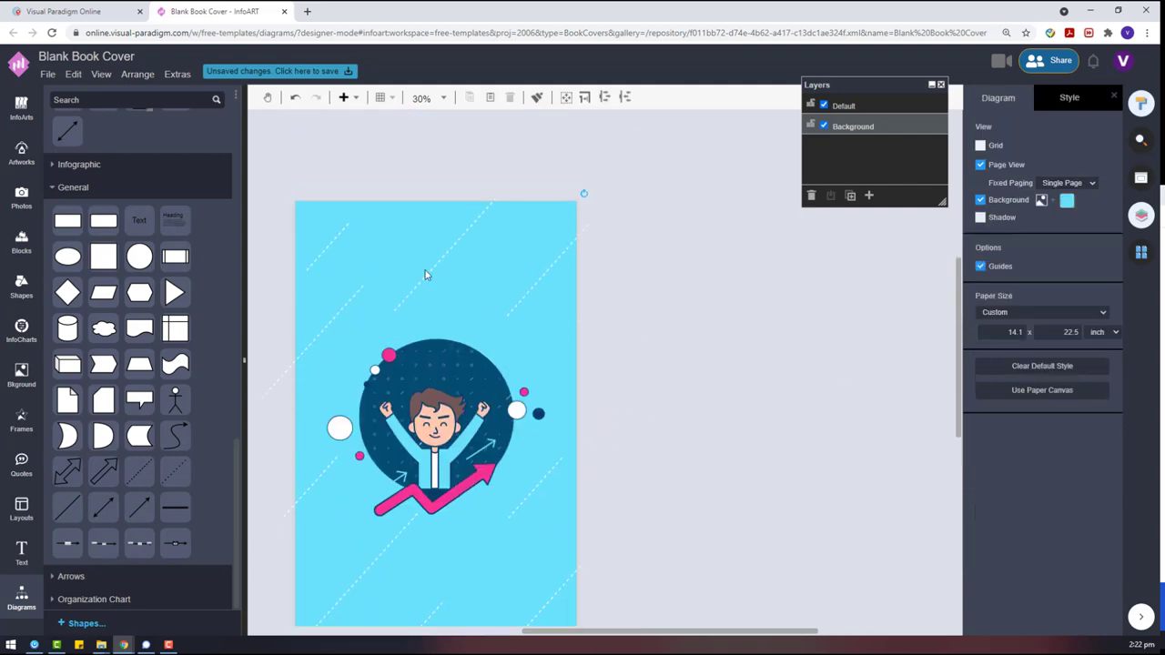
left_click_drag(68, 221, 670, 293)
left_click_drag(694, 304, 795, 353)
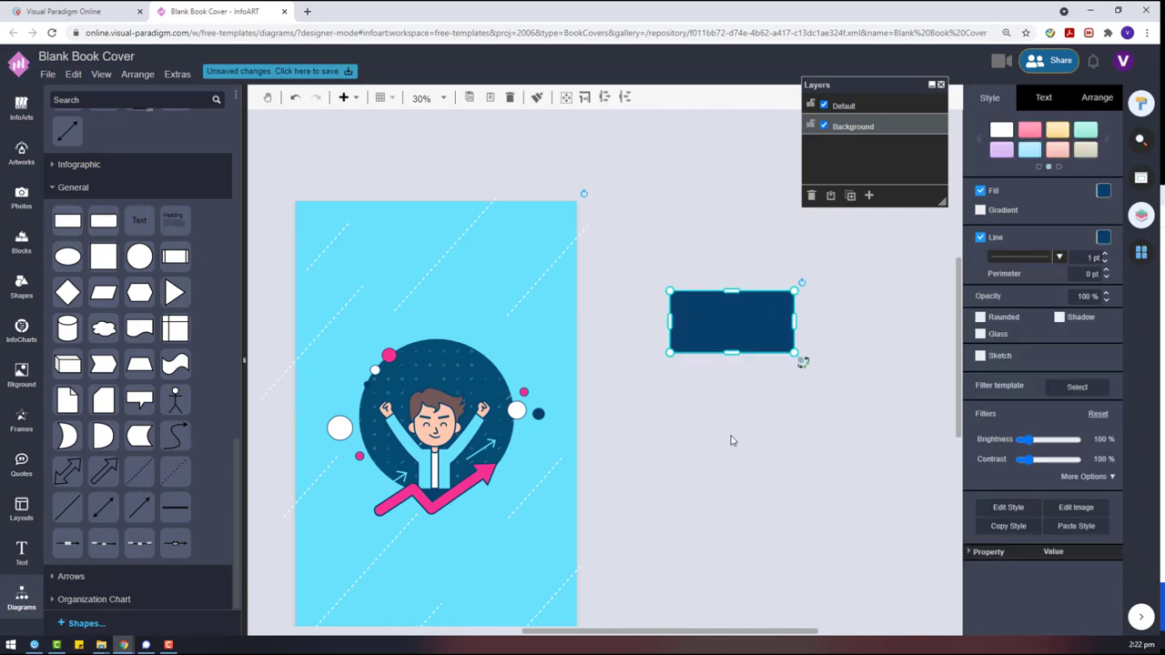
Add a text box below the dark blue rectangle and enlarge its text to about 365 pt.
double_click(733, 440)
left_click_drag(742, 446, 839, 363)
left_click(738, 437)
left_click_drag(812, 393, 806, 462)
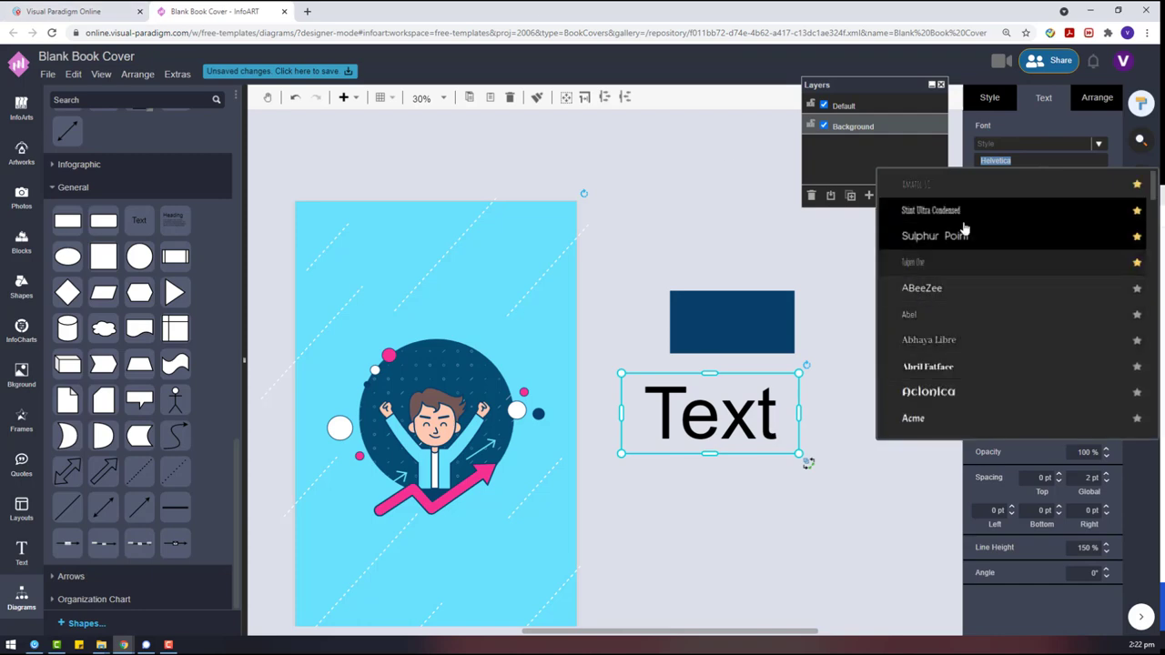
Set the text's font to Tulpen One and its colour to dark blue, and move it further below the rectangle.
left_click(913, 262)
left_click(1103, 310)
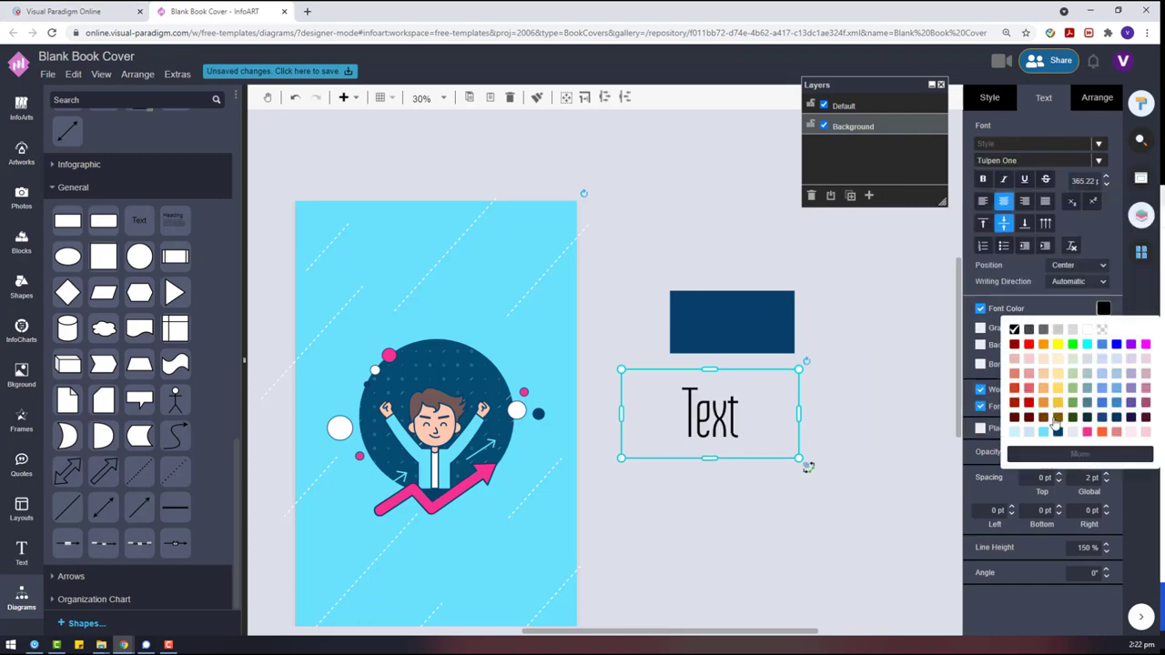
left_click(1055, 423)
left_click_drag(704, 437, 780, 516)
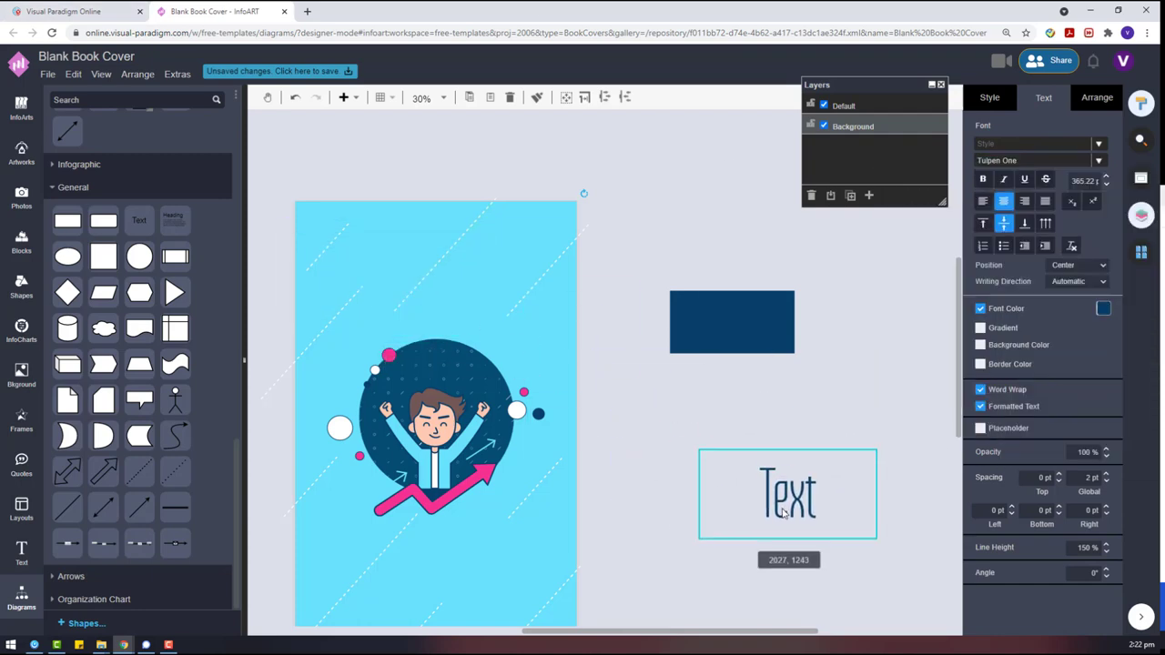
Replace the placeholder text below the dark blue rectangle with "BEING LEADERS" and adjust the text box's height.
double_click(769, 512)
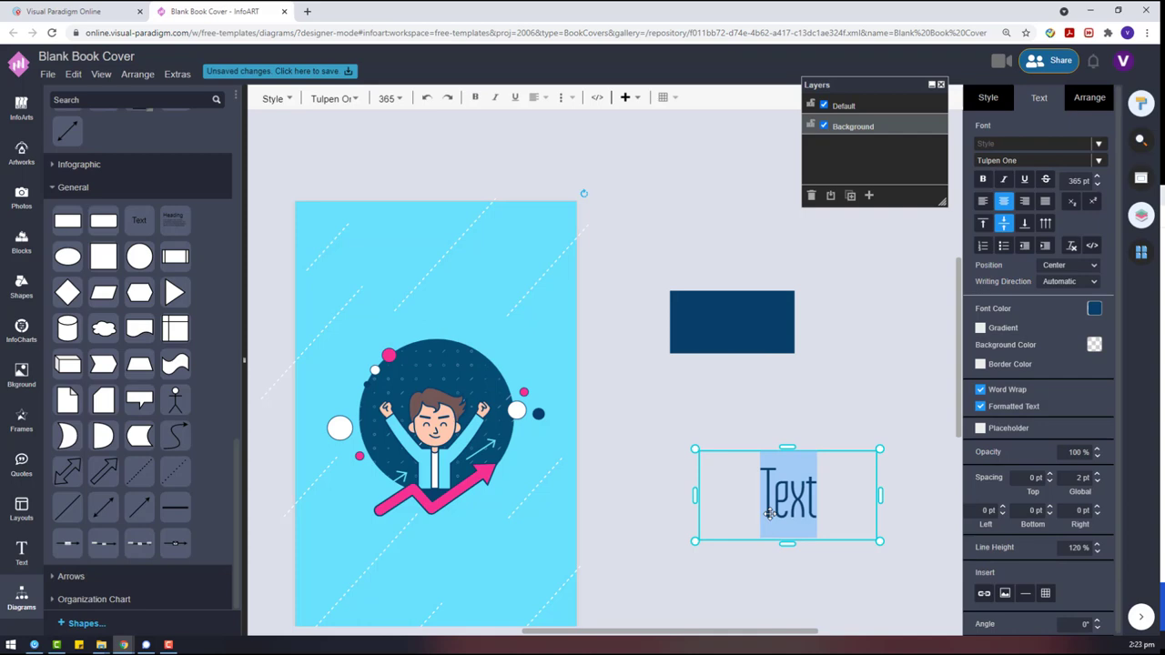
type("BEING LE")
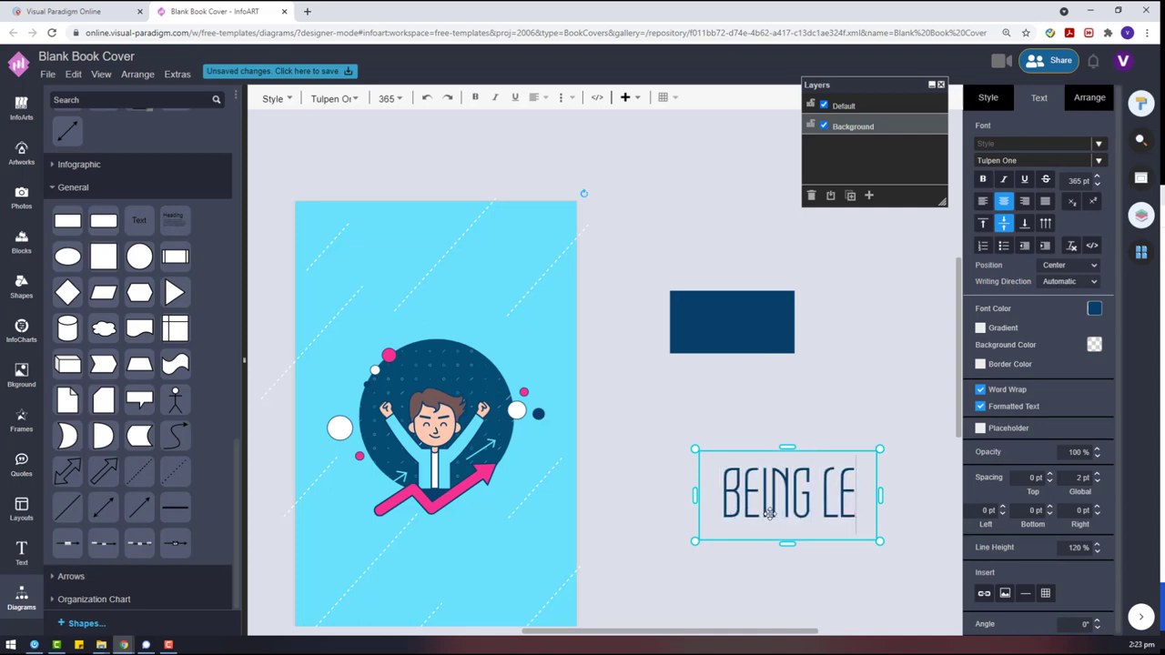
type("ADERS")
left_click(854, 370)
left_click(829, 460)
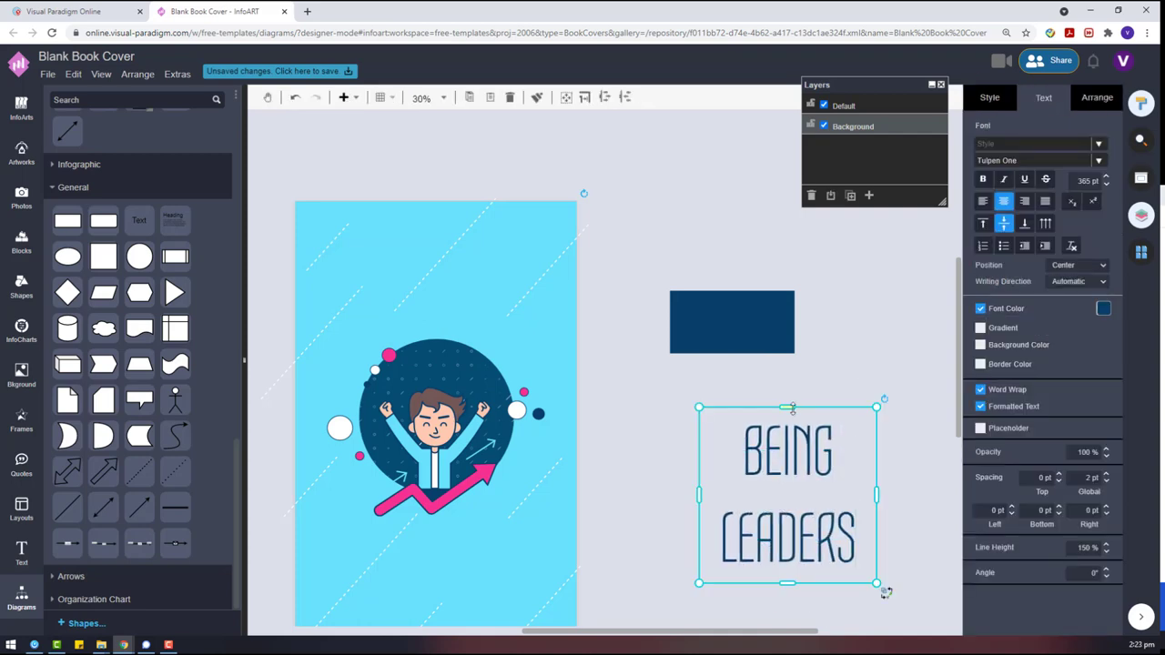
left_click_drag(790, 407, 790, 455)
Set the BEING LEADERS text to bold Sulphur Point, shrink it to about 211 pt, and place it on the page above the illustration.
left_click(1026, 165)
left_click(1028, 288)
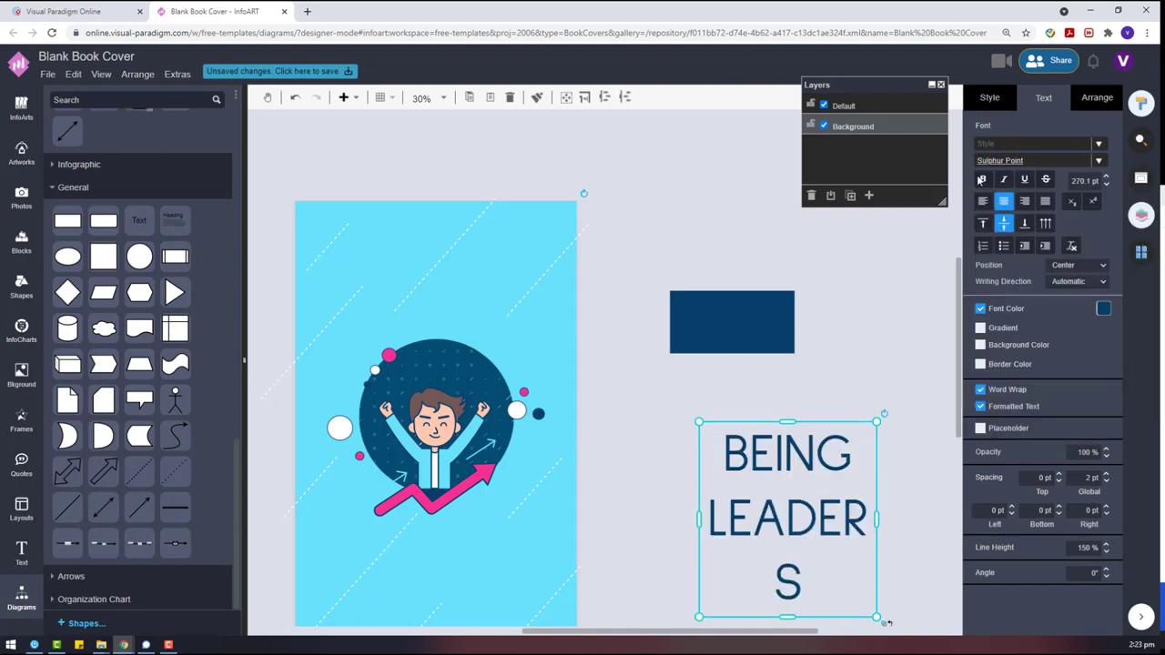
left_click_drag(699, 519, 678, 520)
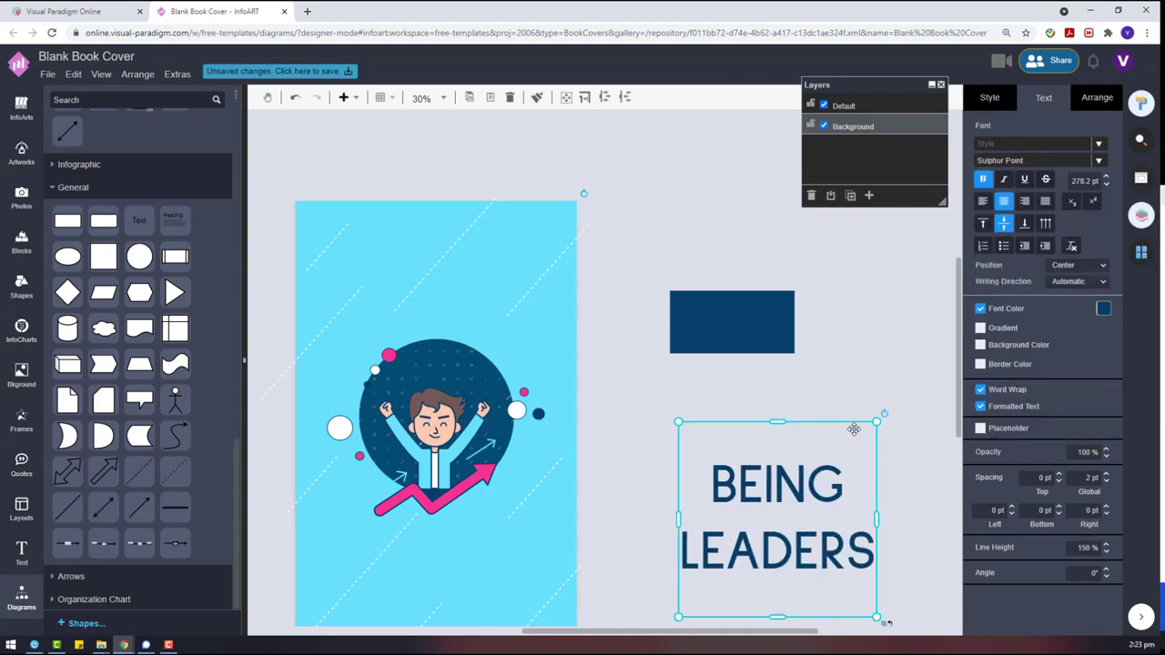
left_click_drag(876, 422, 831, 469)
left_click_drag(784, 511, 481, 264)
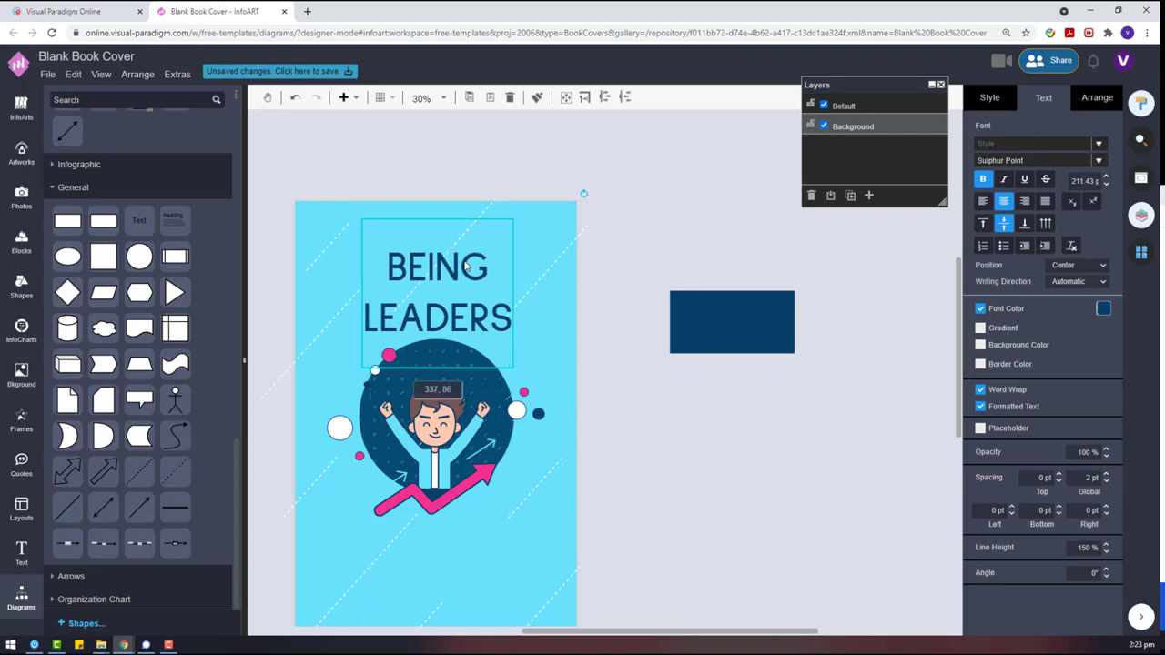
Try the Abril Fatface font on the BEING LEADERS title, and undo the font change.
left_click(1026, 160)
scroll(960, 291, "down", 2)
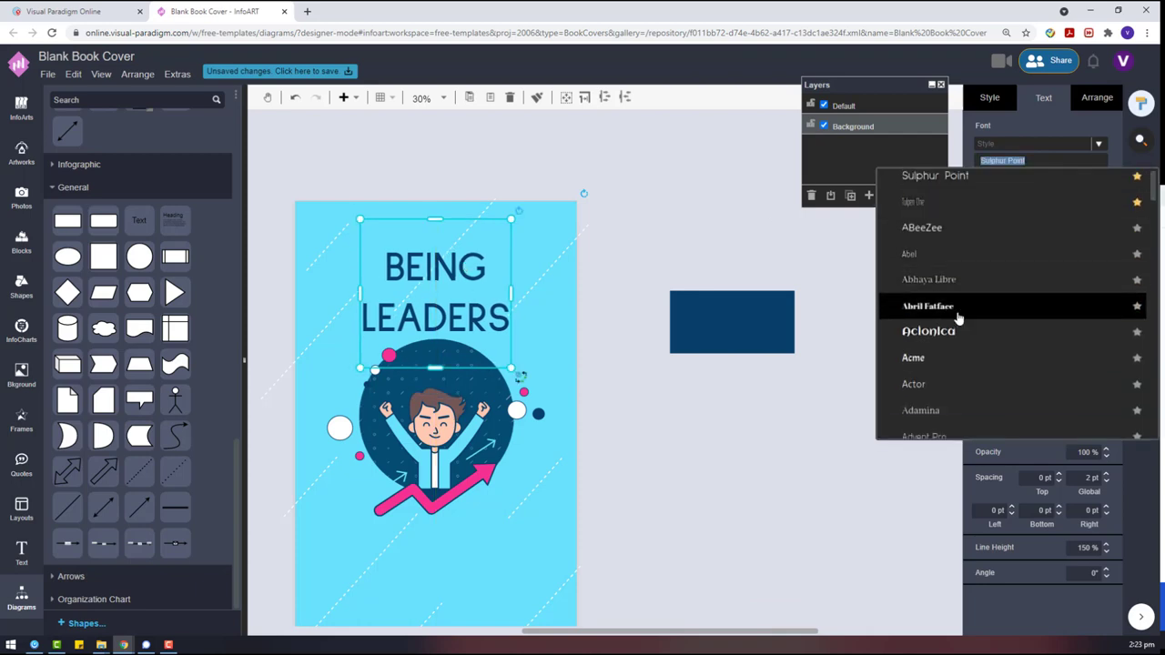
left_click(950, 304)
key("ctrl+z")
Move the BEING LEADERS title to below the cheering man illustration on the page.
scroll(406, 210, "down", 4)
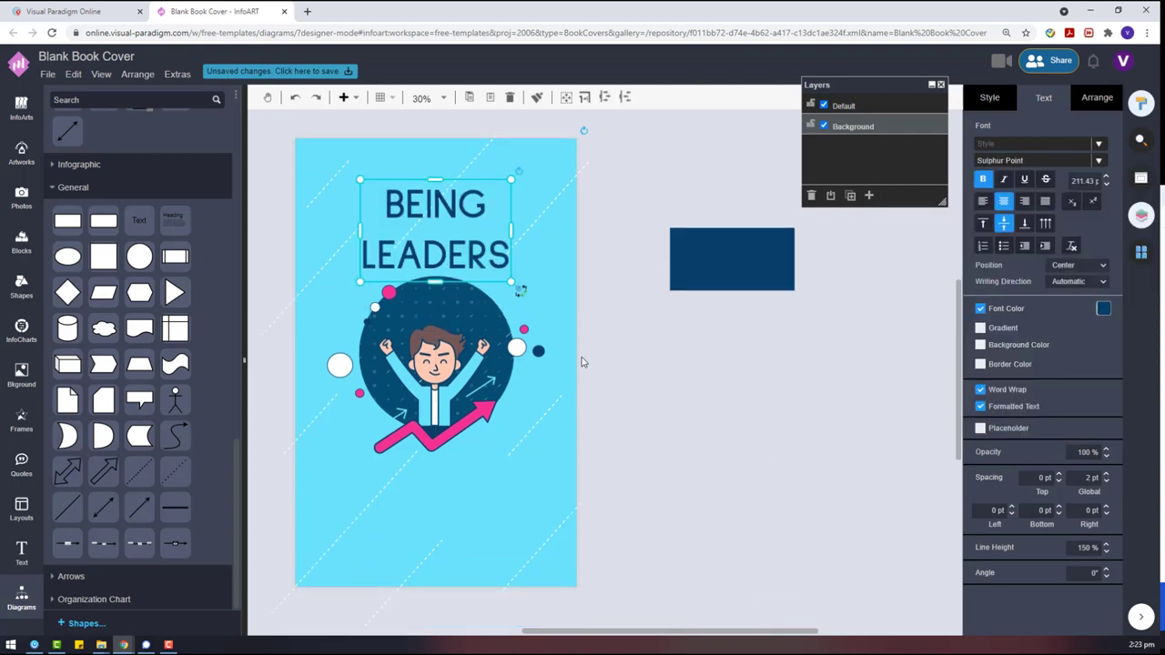
scroll(406, 210, "up", 1)
left_click_drag(443, 138, 446, 445)
left_click(709, 395)
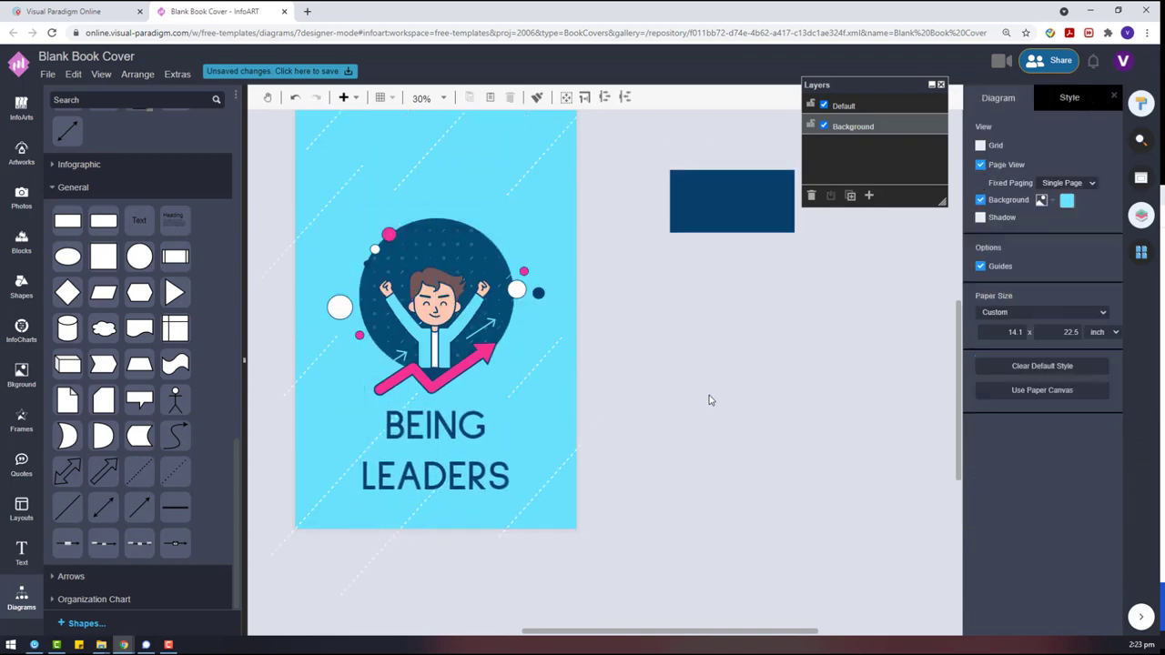
Change the BEING LEADERS title's font to ABeeZee and adjust its text box.
left_click(500, 444)
left_click(1001, 160)
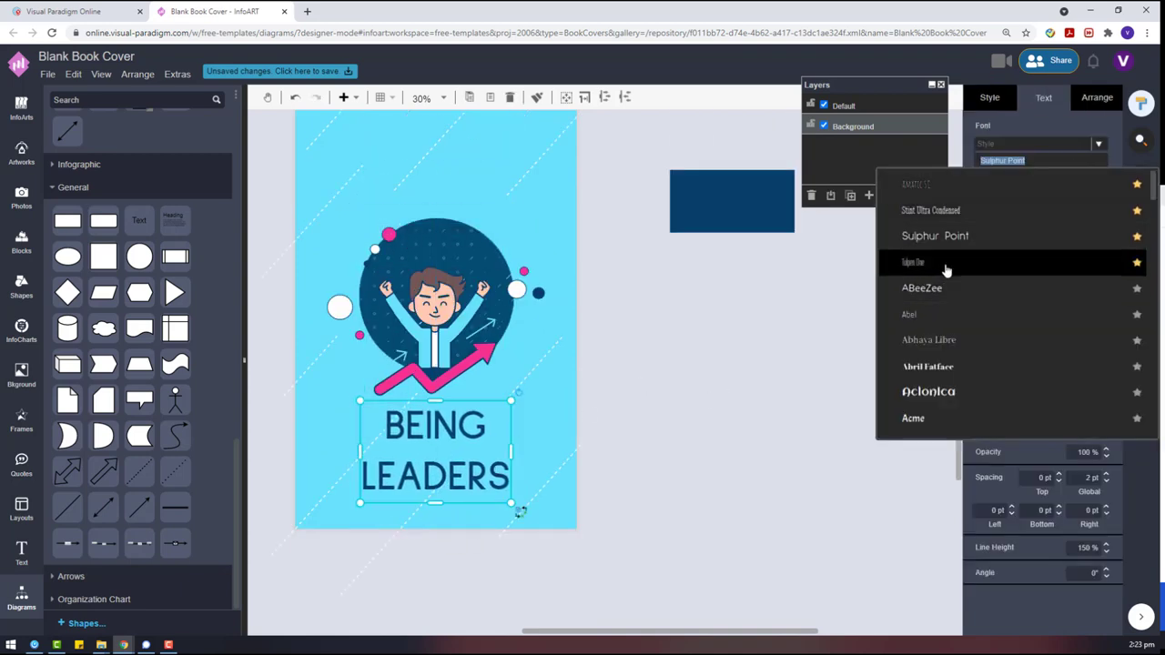
left_click(950, 263)
left_click_drag(435, 375, 436, 404)
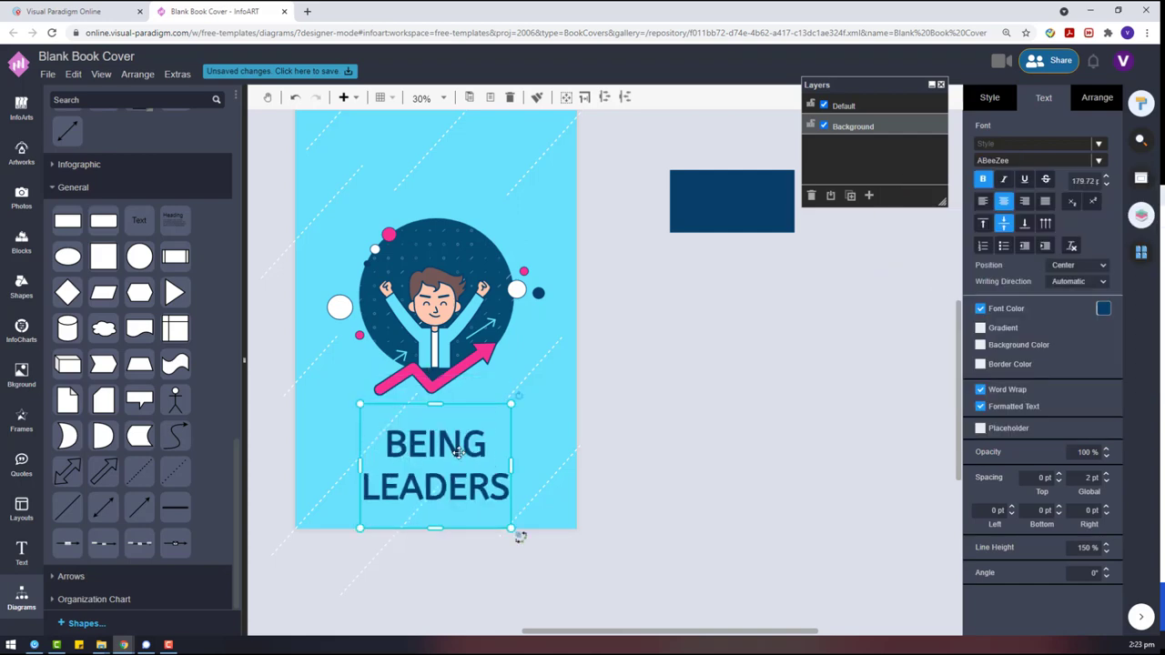
Try the Aclonica font on the title, and undo the font change.
left_click(1022, 162)
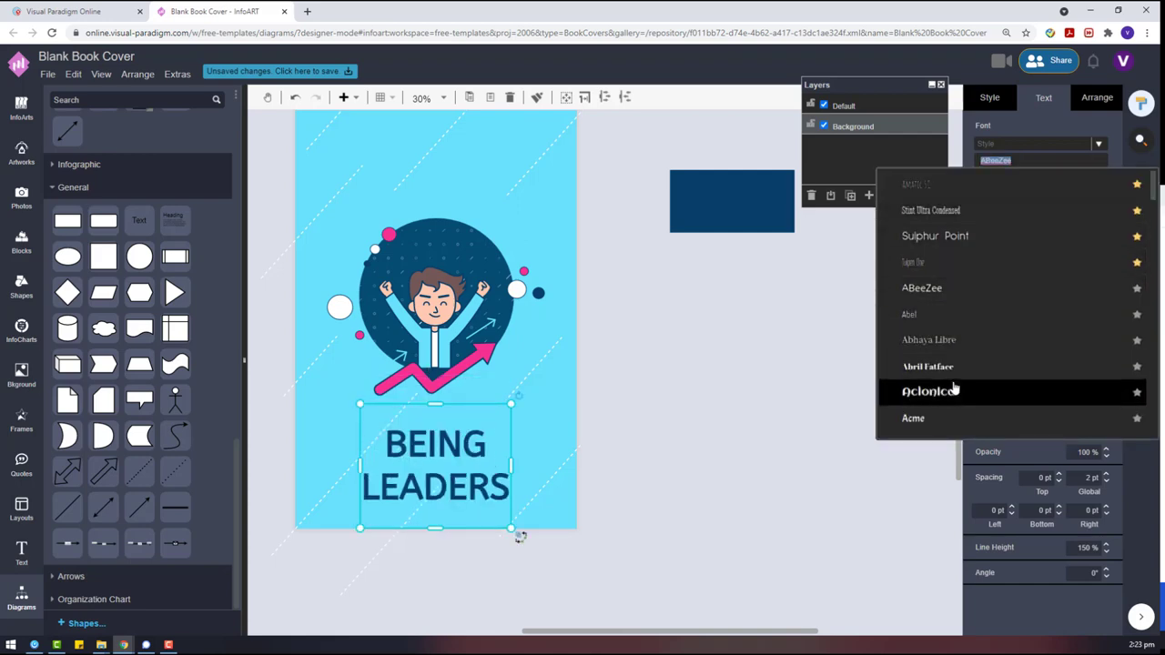
left_click(954, 390)
key("ctrl+z")
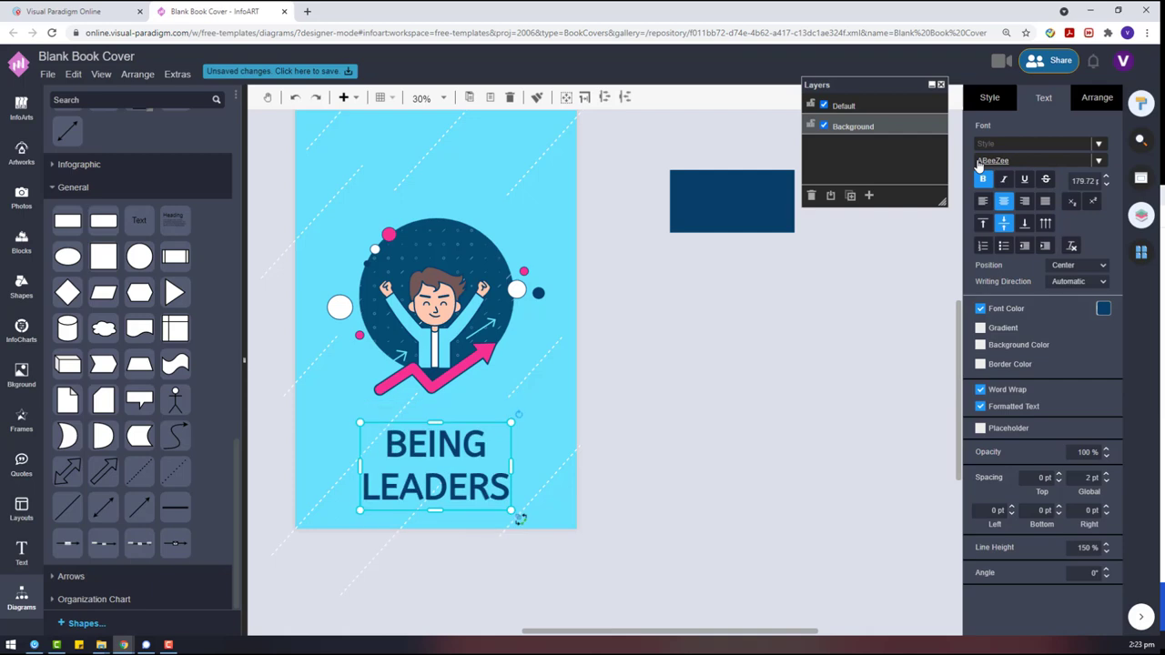
Move the title off the page below the dark blue rectangle, and replace the word BEING with "LEARNING TO BE".
left_click_drag(511, 466, 747, 421)
left_click(724, 412)
double_click(746, 421)
double_click(741, 399)
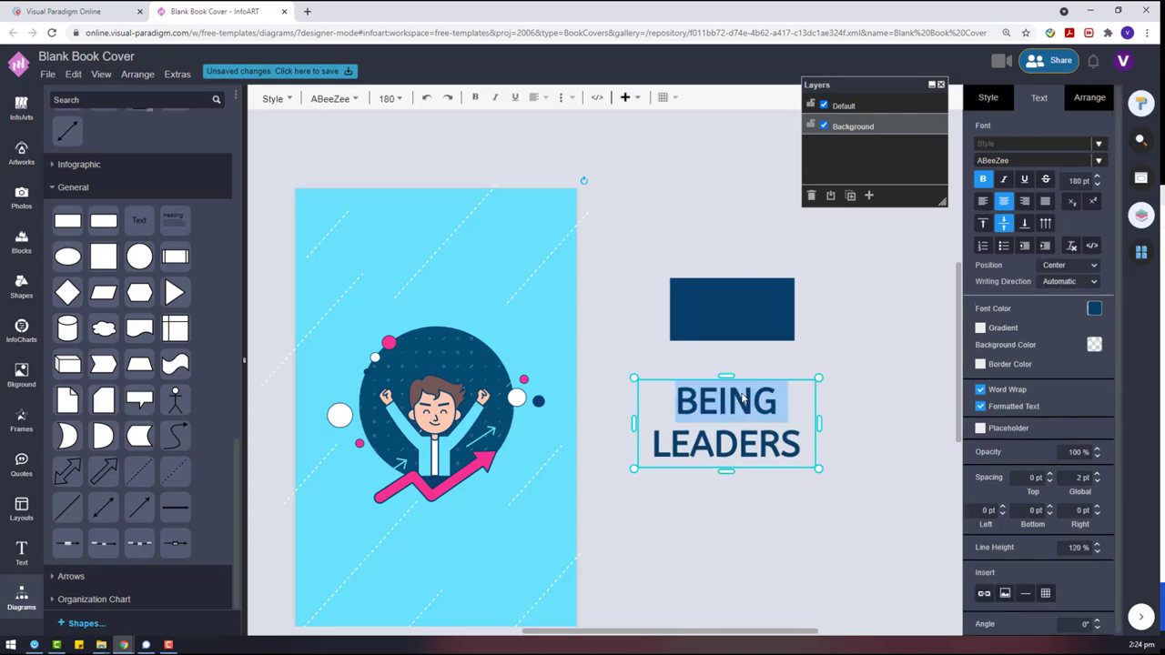
type("LEARNING TO")
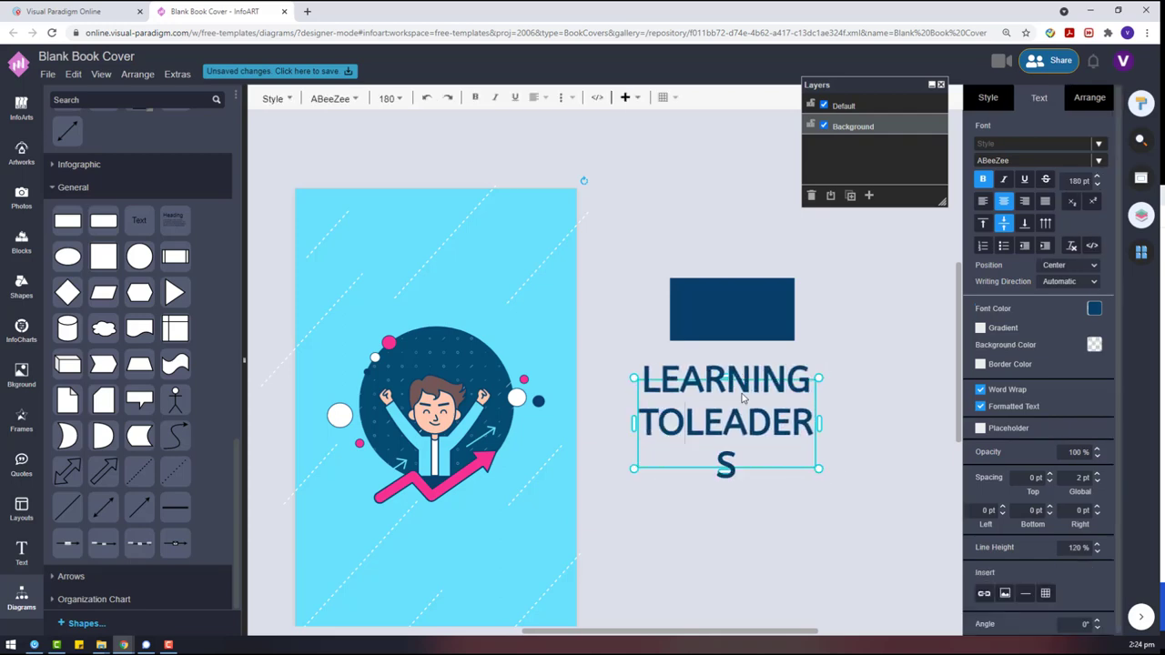
type(" BE")
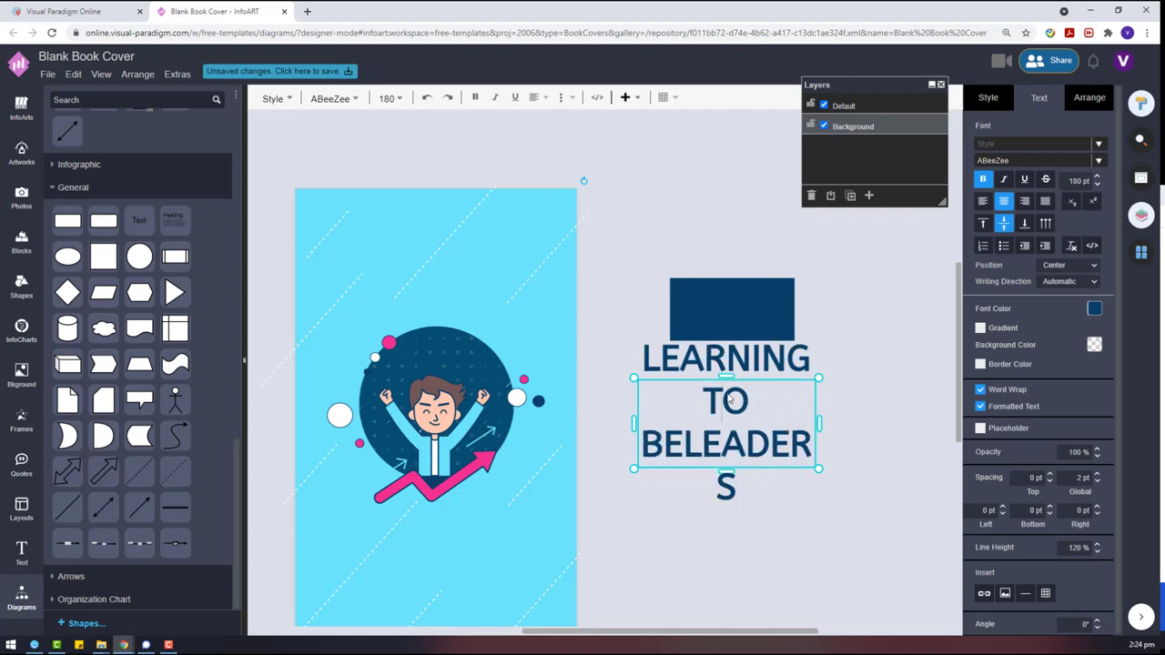
Duplicate the title text below itself, and delete LEADERS from the original.
left_click(847, 319)
left_click(764, 362)
left_click_drag(785, 396, 834, 562)
double_click(697, 457)
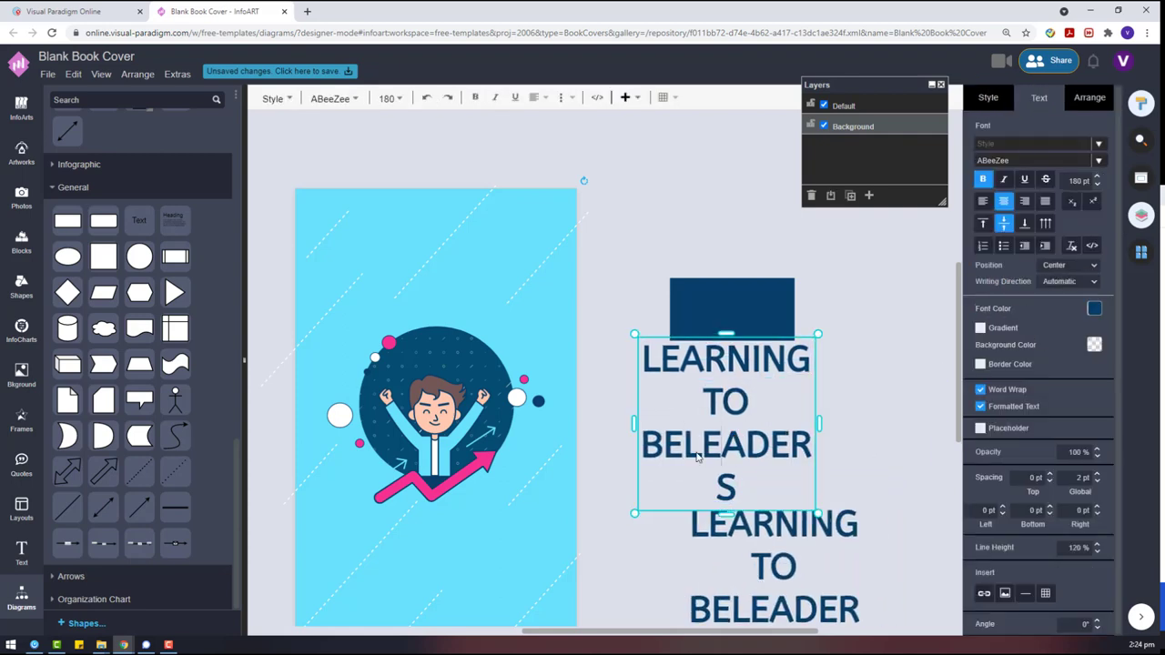
left_click_drag(683, 447, 794, 483)
key("BackSpace")
Resize the LEARNING TO BE text to a smaller single line and place it below the dark blue rectangle.
left_click(858, 452)
left_click_drag(726, 381, 727, 444)
left_click_drag(769, 449, 762, 398)
Reduce the duplicated title text to the word LEADERS, and place it directly under LEARNING TO BE.
double_click(784, 569)
left_click_drag(823, 578, 696, 521)
key("BackSpace")
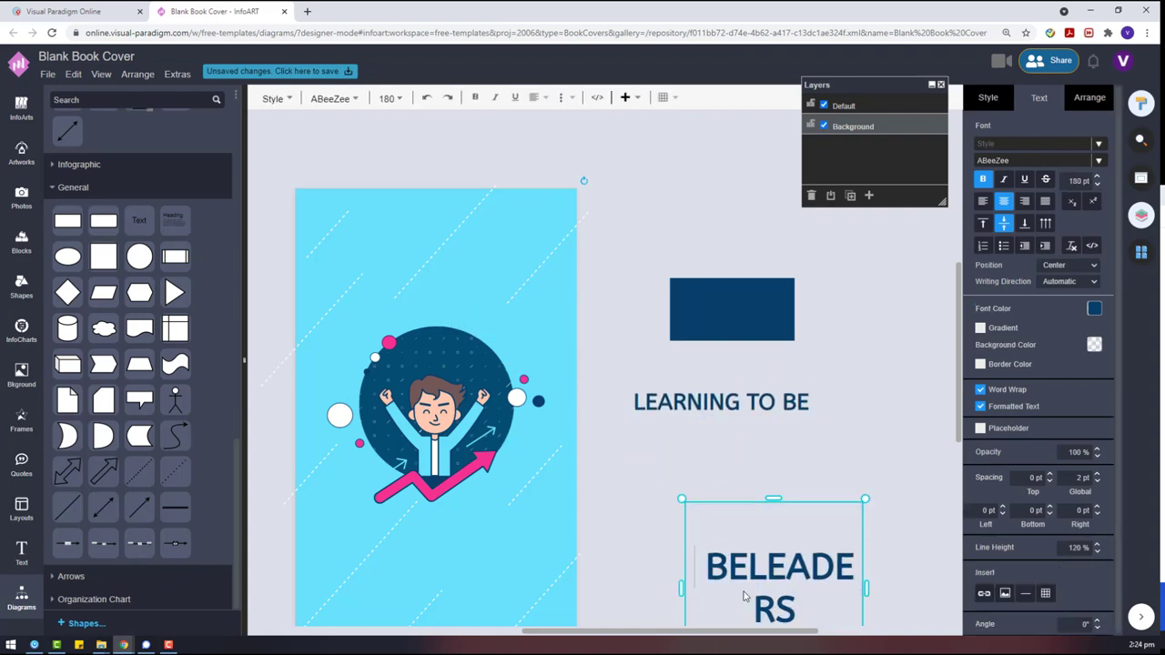
left_click_drag(749, 586, 697, 562)
key("BackSpace")
left_click(799, 446)
left_click_drag(766, 597, 707, 454)
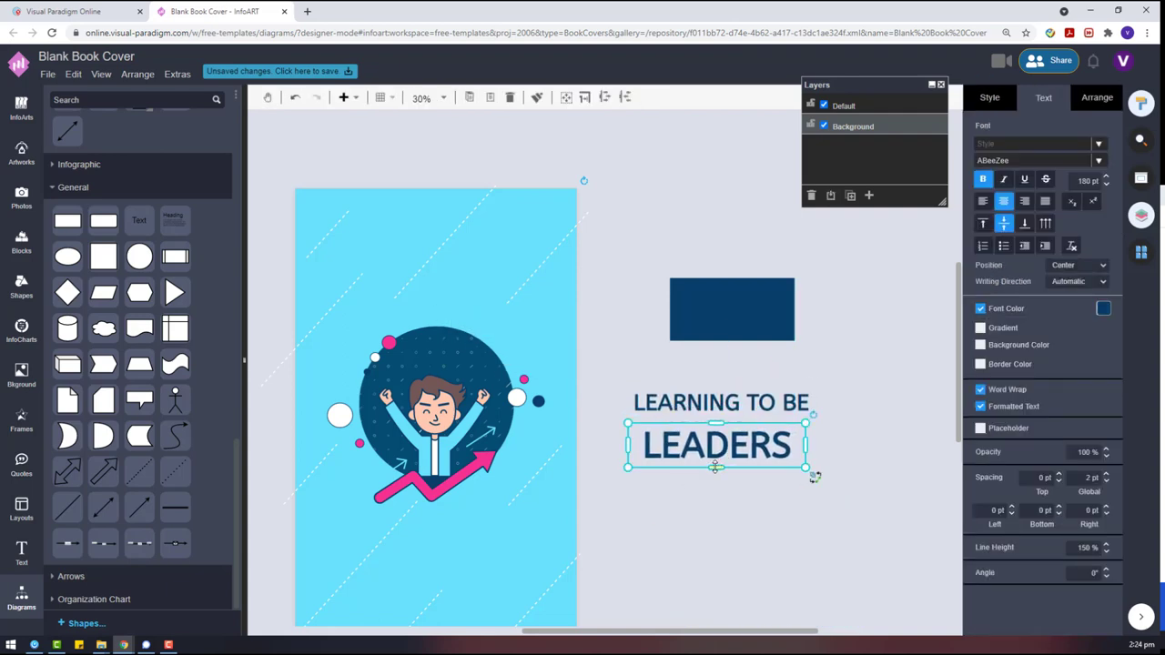
Give the LEADERS text box a dark blue outline.
left_click(996, 102)
left_click(1102, 220)
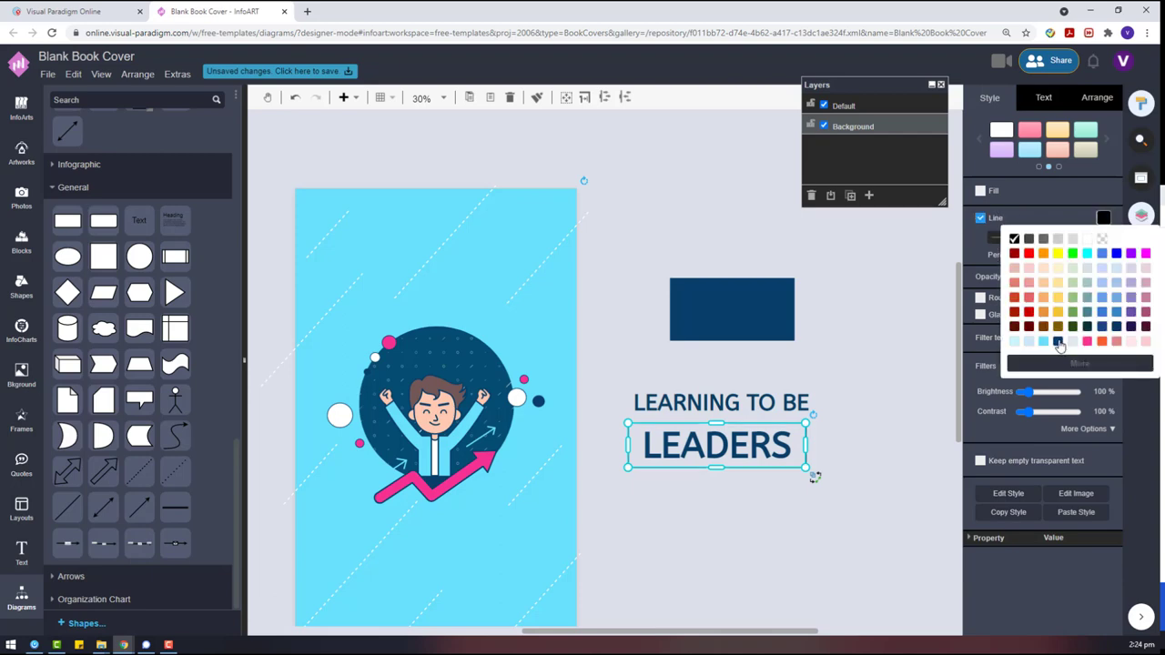
left_click(1058, 343)
Centre-align LEARNING TO BE and LEADERS horizontally, and move LEADERS up against the line above it.
left_click(880, 398)
left_click_drag(722, 455, 733, 455)
left_click_drag(856, 528, 604, 375)
left_click(1097, 99)
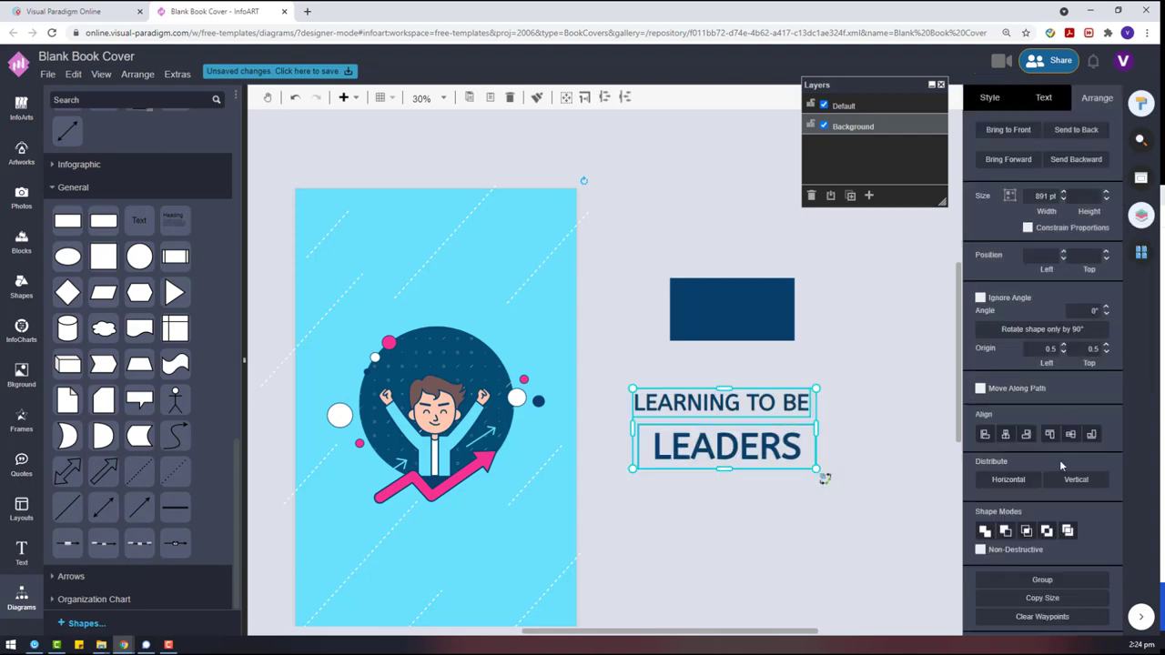
left_click(1006, 438)
left_click(854, 478)
left_click_drag(762, 467, 762, 459)
left_click_drag(851, 496, 600, 379)
left_click(711, 508)
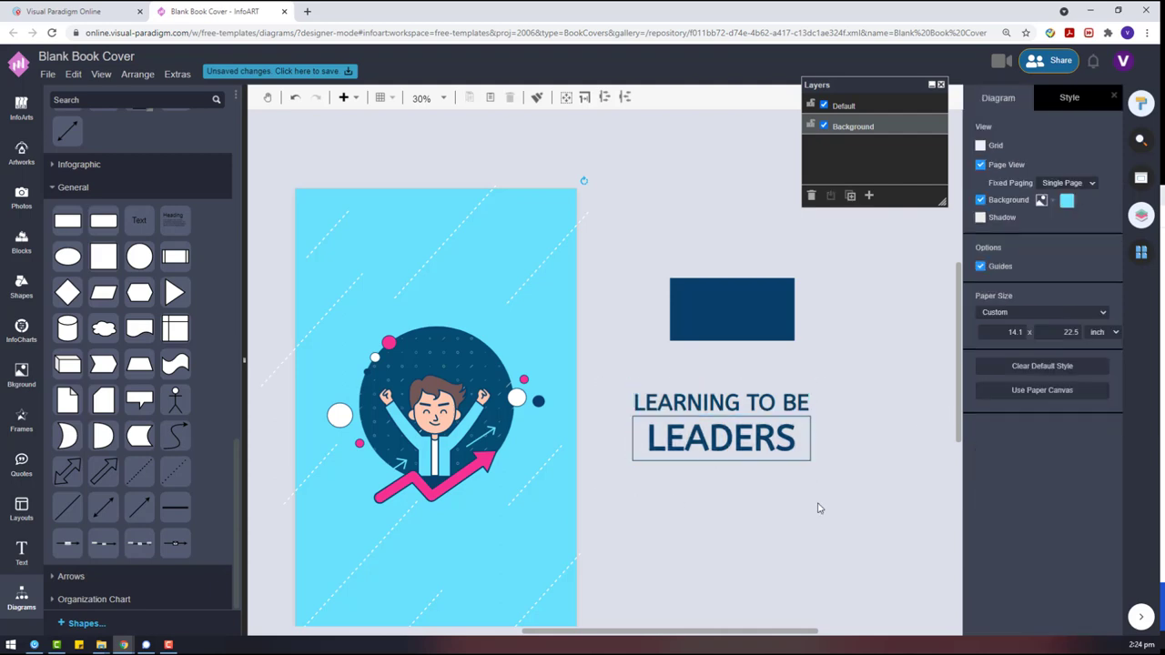
Move both title texts further below the dark blue rectangle, and fill the LEADERS box with white.
left_click(794, 456)
left_click_drag(847, 501, 584, 359)
left_click_drag(722, 438, 698, 518)
left_click(817, 552)
left_click(759, 530)
left_click(989, 97)
left_click(980, 192)
left_click(907, 409)
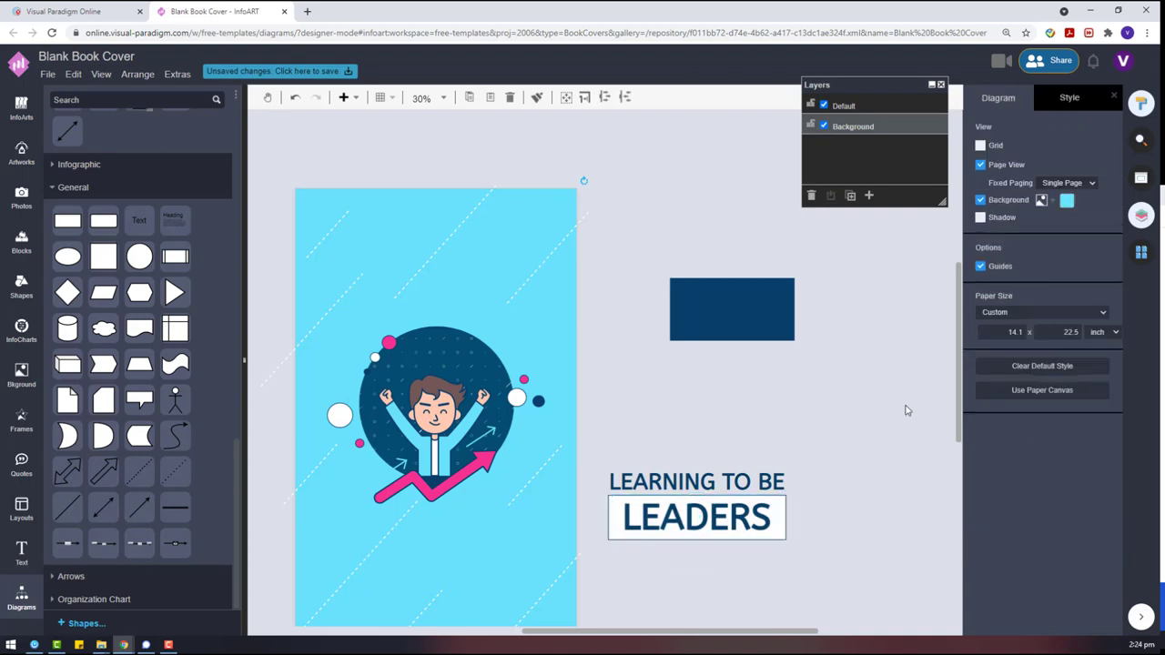
Move both title texts together onto the page below the illustration.
left_click_drag(843, 550, 586, 459)
left_click_drag(679, 481, 406, 525)
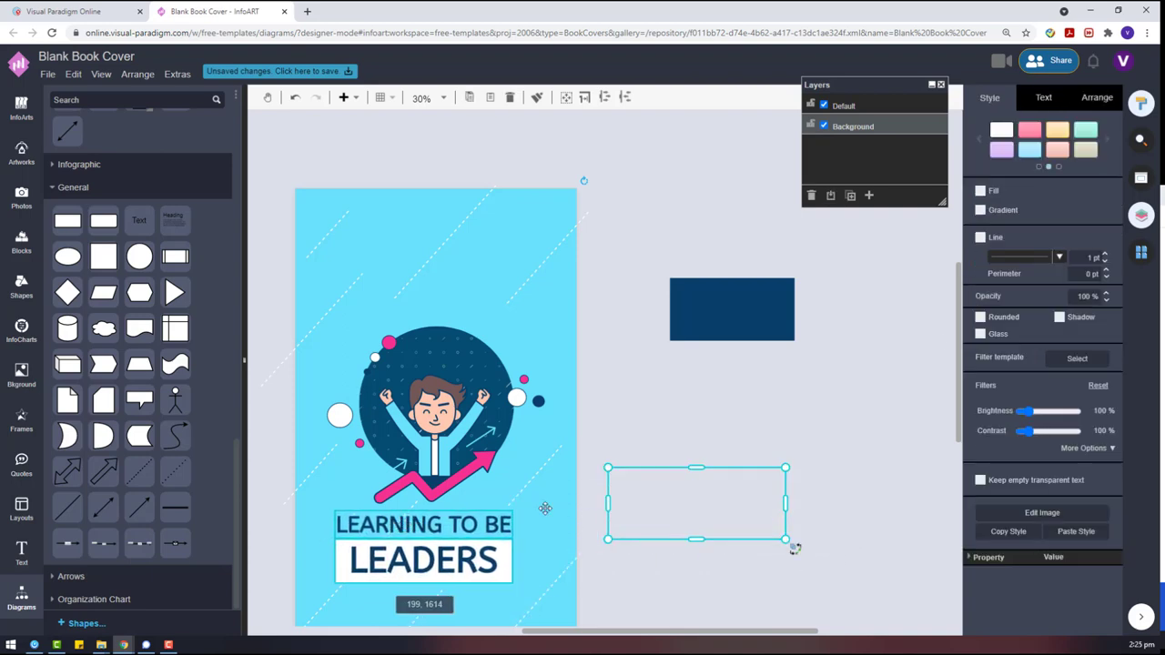
left_click(544, 509)
Try a pink outline on the LEADERS box.
left_click(435, 565)
left_click(1105, 239)
left_click(1079, 361)
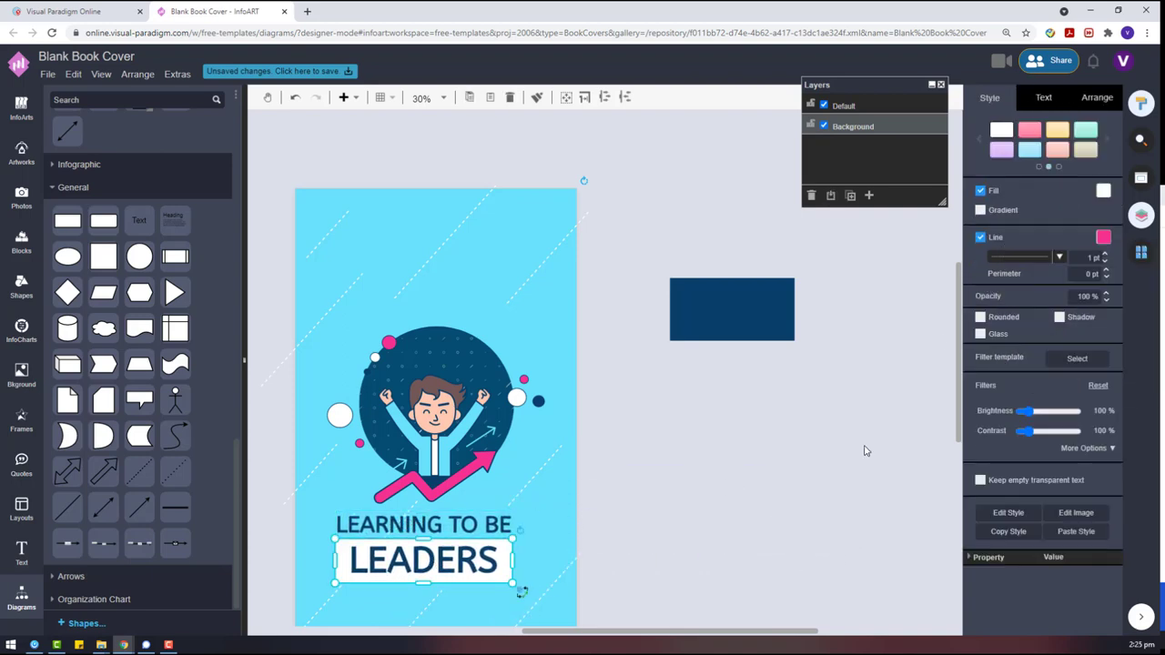
left_click(867, 439)
Colour the LEADERS text pink and thicken its box's dark blue outline to 5 pt.
left_click(424, 560)
left_click(1043, 97)
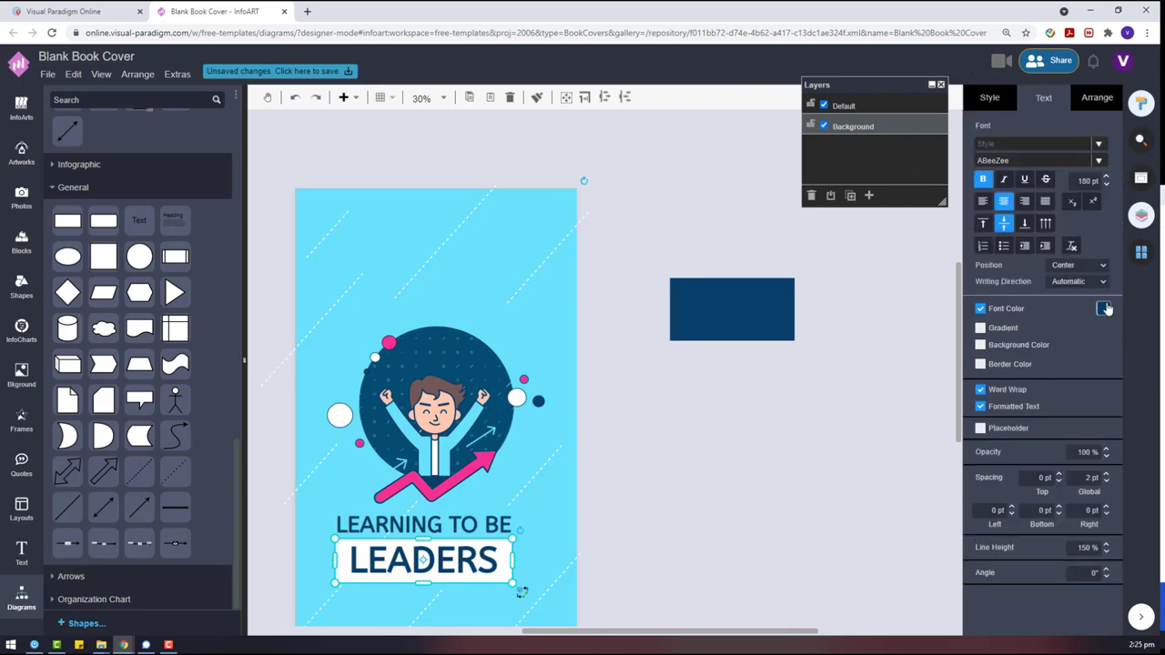
left_click(1103, 308)
left_click(1088, 435)
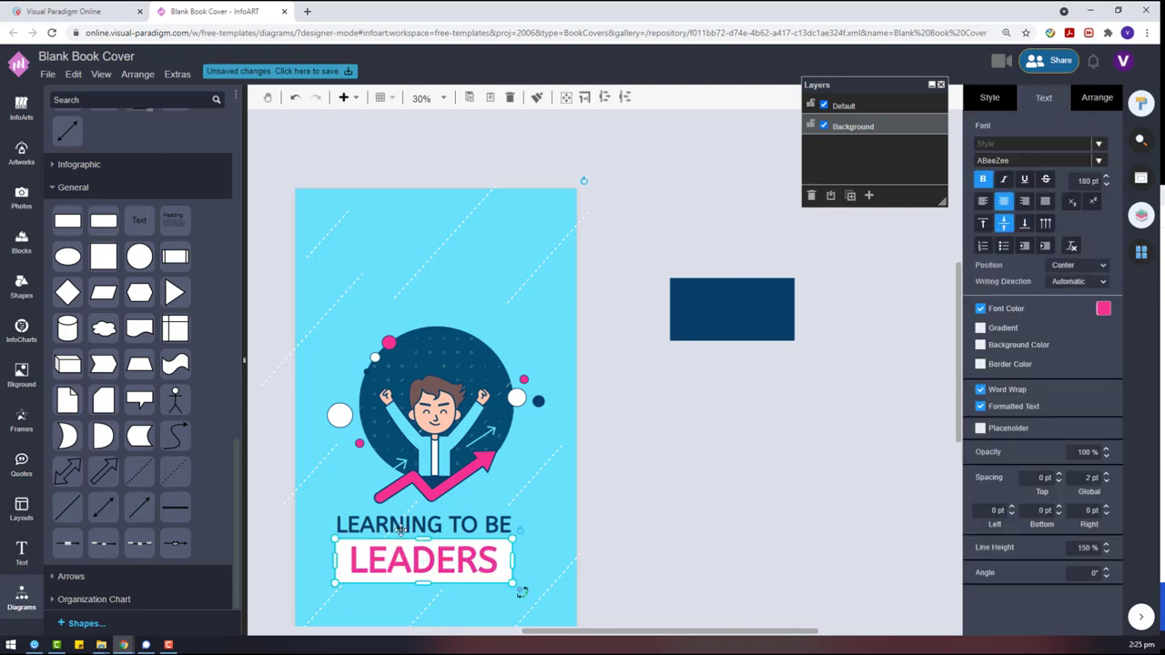
left_click(992, 101)
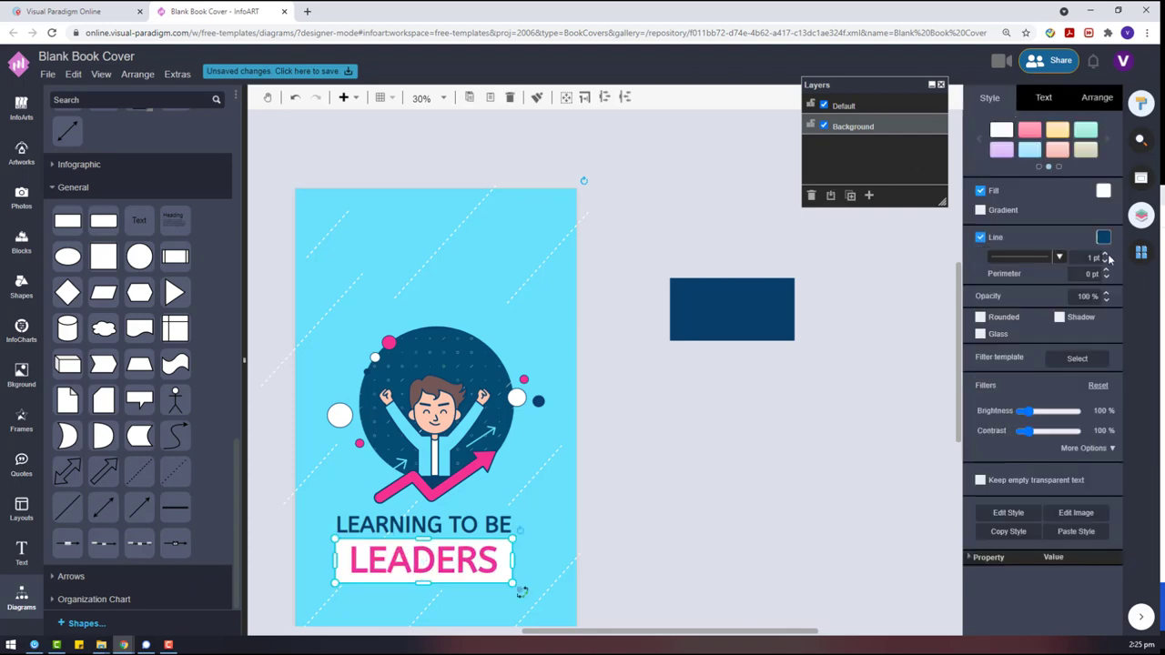
left_click(681, 483)
Select only the LEARNING TO BE and LEADERS texts and group them.
scroll(681, 484, "down", 2)
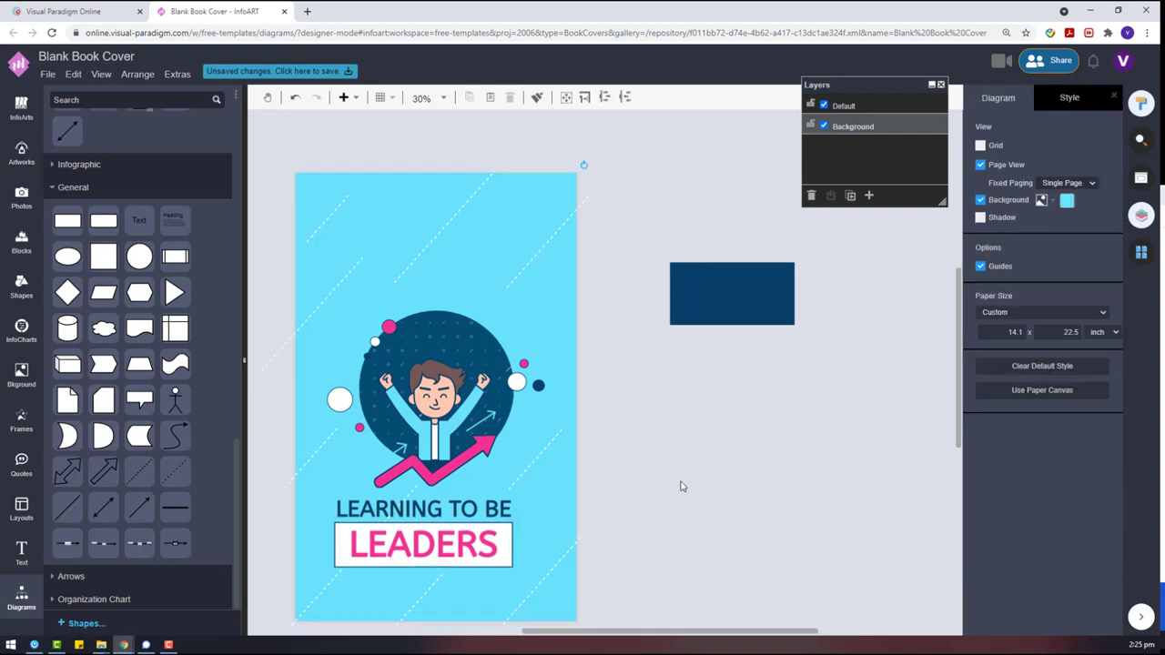
left_click(483, 368)
left_click(462, 331)
left_click(717, 504)
left_click_drag(717, 504, 305, 321)
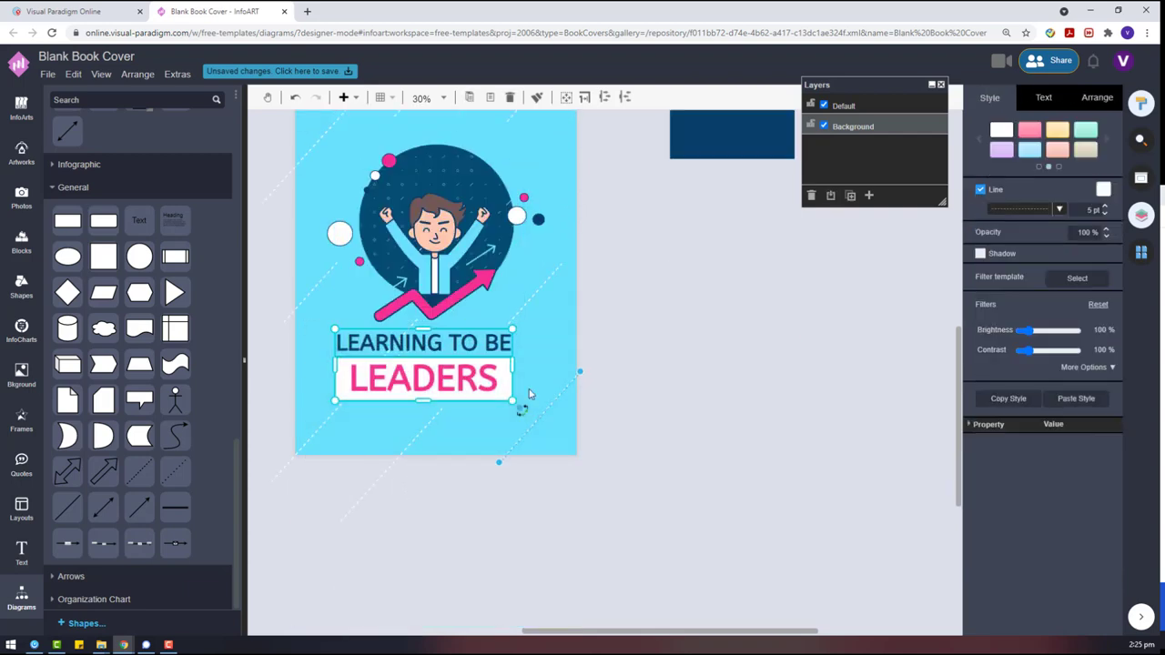
left_click(676, 426)
left_click(491, 391)
left_click(458, 344)
left_click(605, 388)
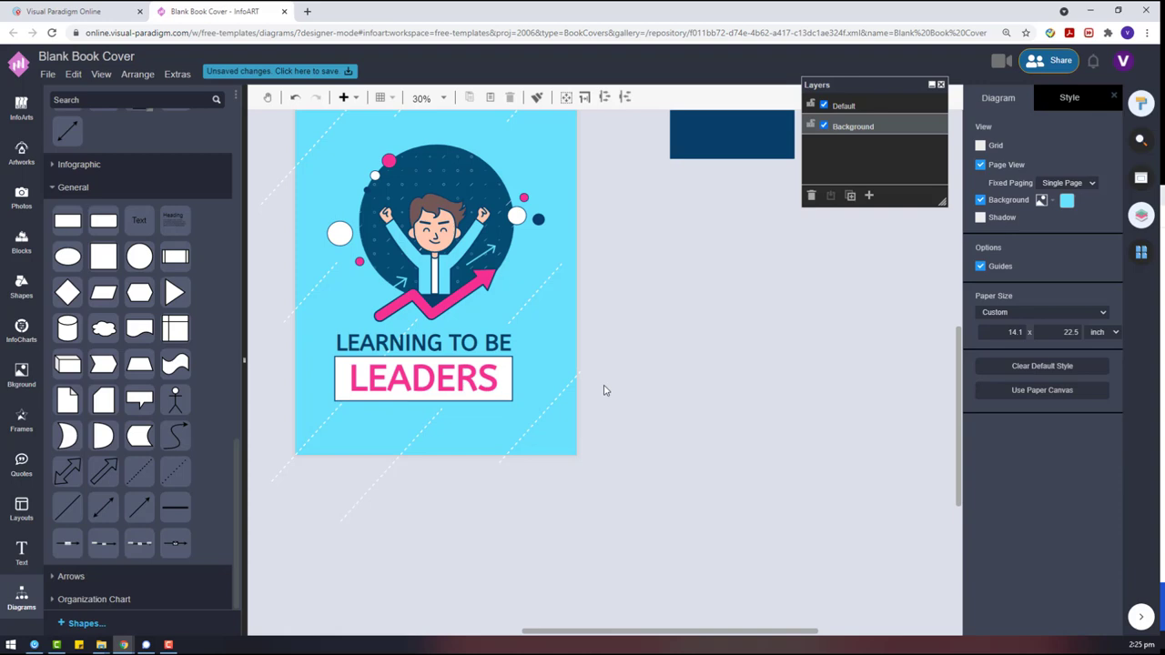
left_click(371, 339)
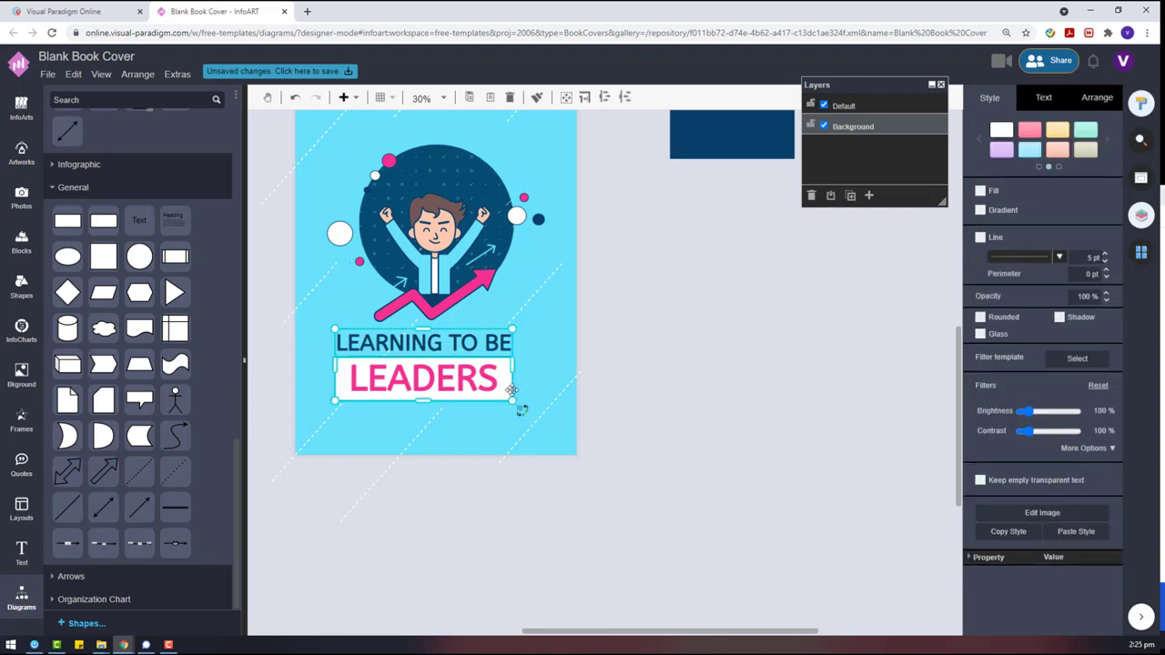
key("ctrl+g")
Centre the grouped title on the page, slightly lower beneath the illustration.
scroll(437, 416, "up", 3)
scroll(435, 555, "down", 1)
mouse_move(430, 488)
left_mouse_down()
mouse_move(454, 503)
mouse_move(444, 501)
left_mouse_up()
left_click(715, 500)
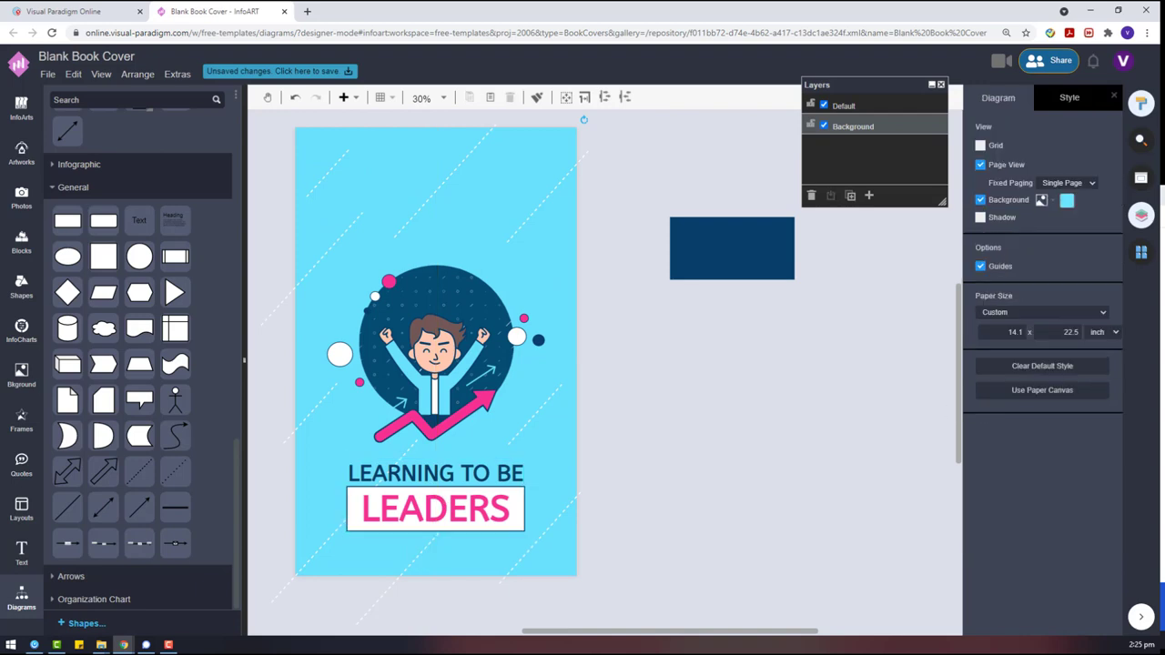
Change the page background to a paler, custom shade of light blue.
left_click(1031, 348)
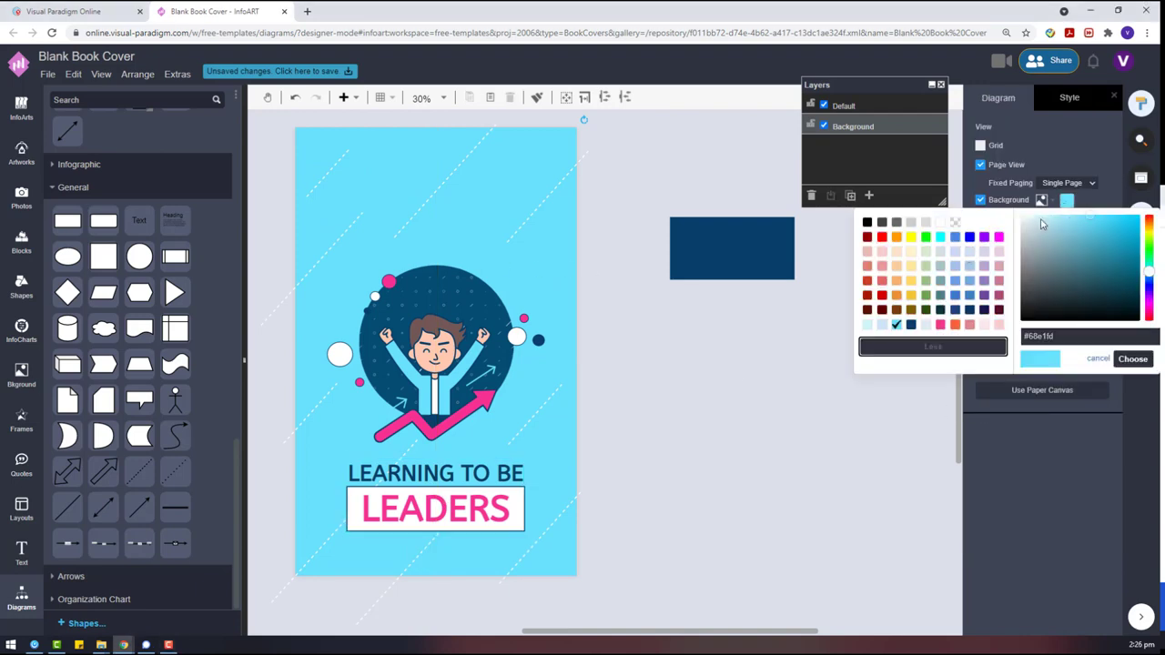
left_click(1137, 361)
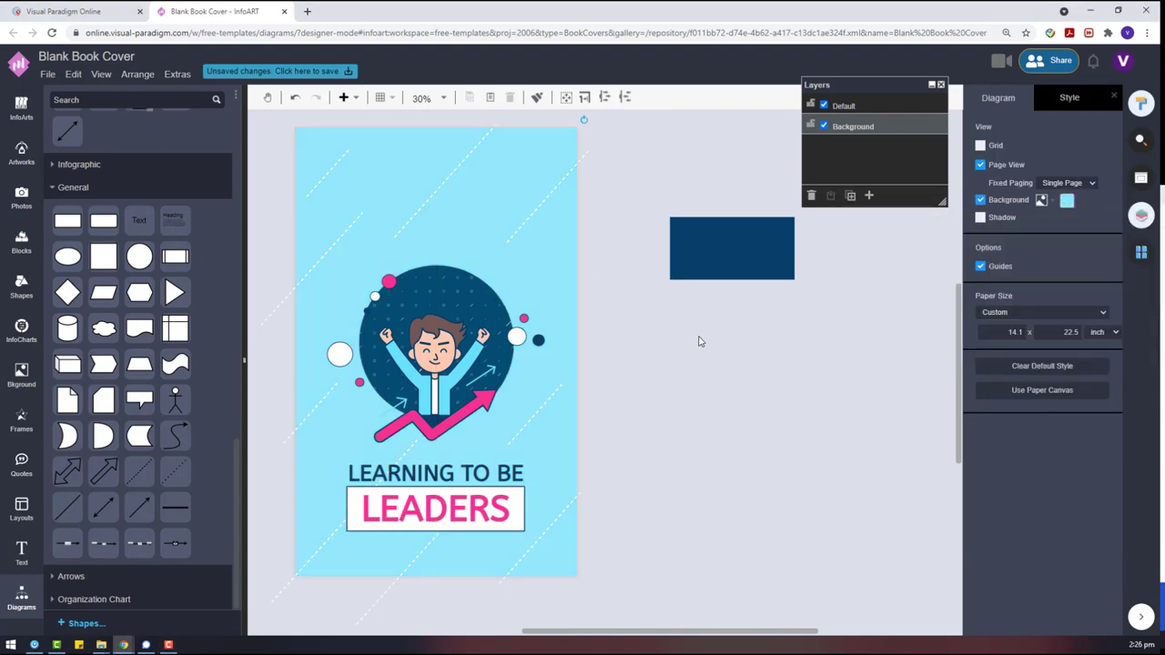
Lighten the page background further to a very pale custom light blue.
left_click(1064, 202)
left_click(1031, 349)
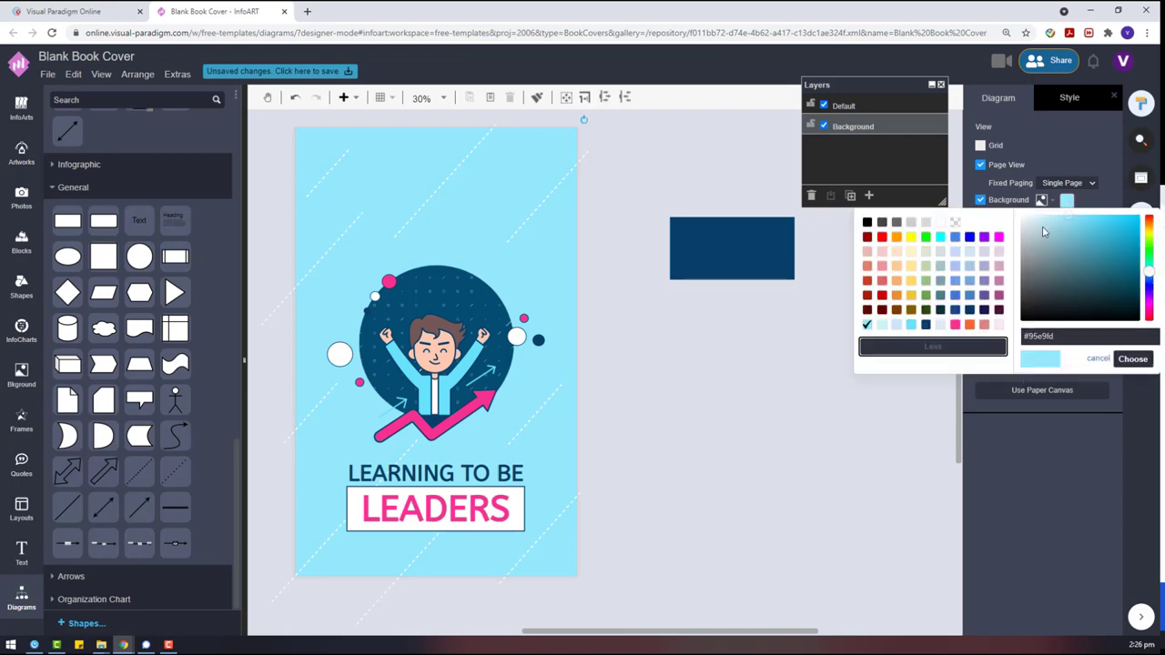
left_click(1133, 358)
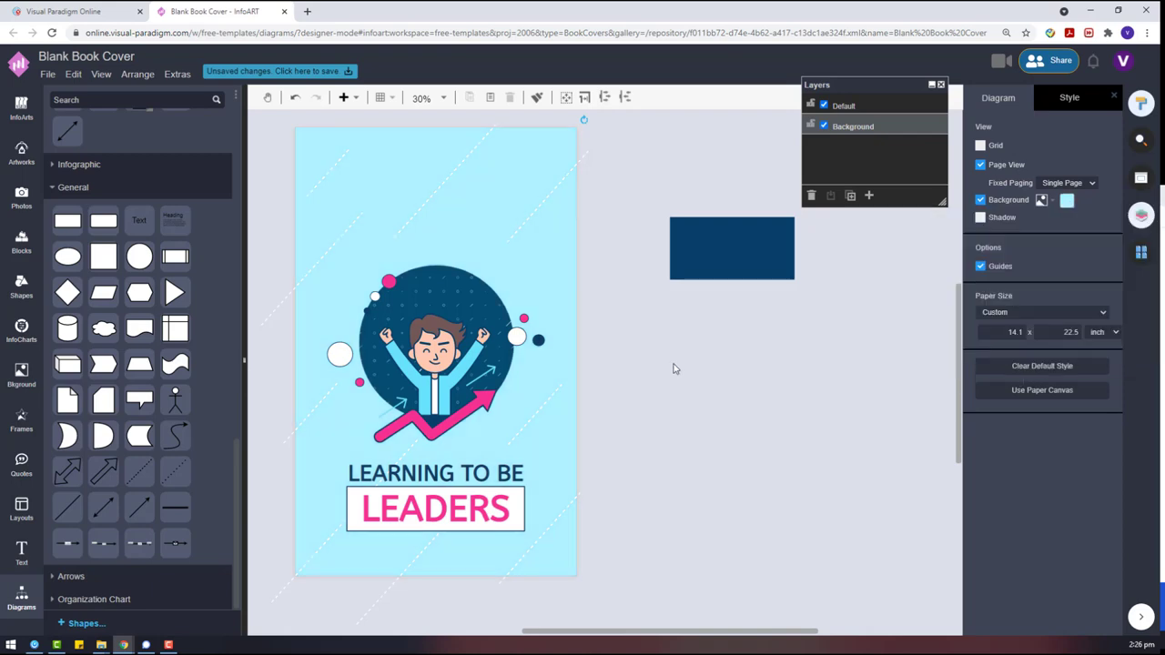
Try the grouped LEARNING TO BE LEADERS title above the illustration.
left_click(453, 491)
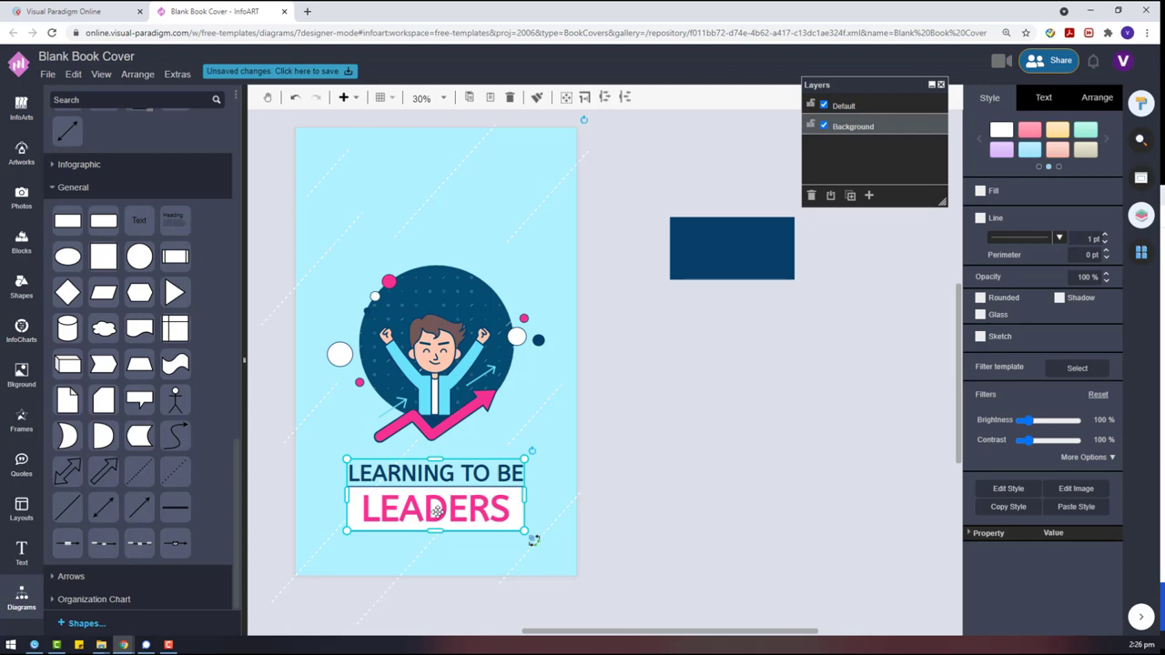
left_click_drag(437, 512, 442, 236)
left_click(644, 428)
Duplicate the LEARNING TO BE text and place the copy on the empty canvas beside the page.
left_click(470, 194)
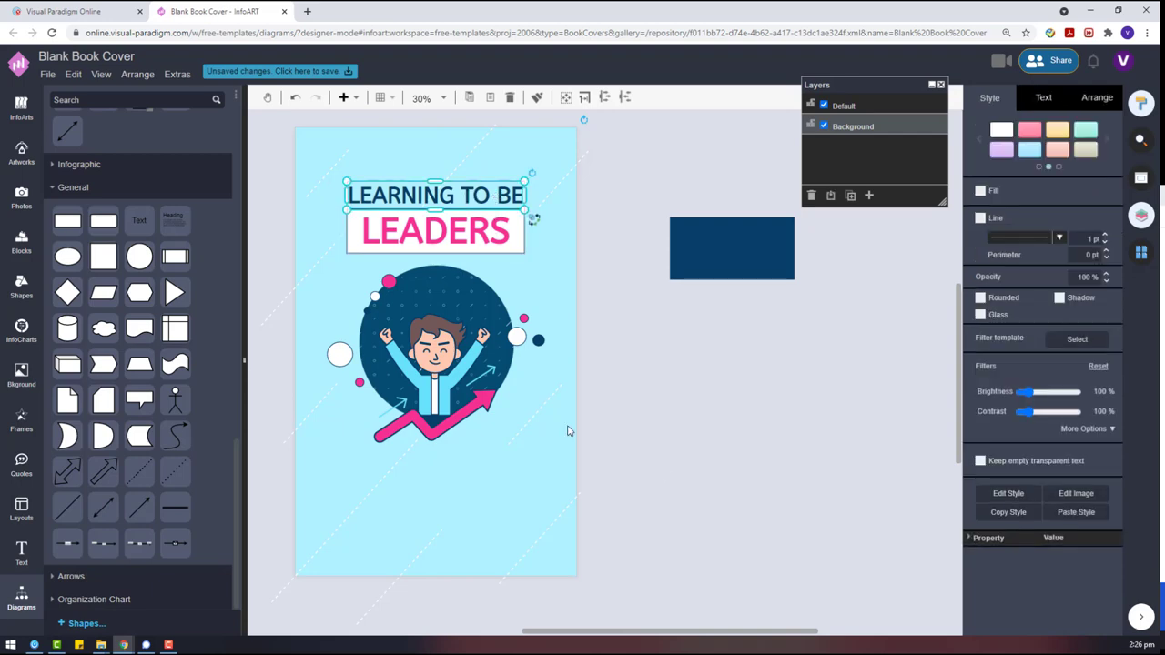
key("ctrl+v")
left_click(832, 503)
left_click_drag(882, 548, 757, 460)
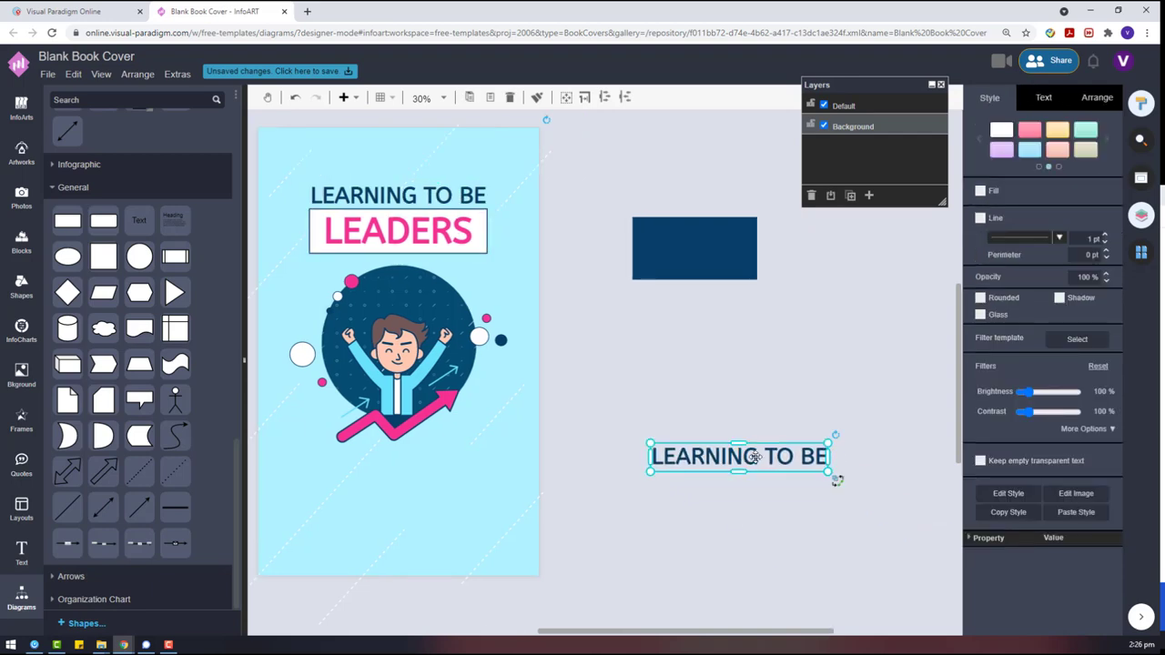
Replace the copied text with BESTSELLER and shift it slightly up on the empty canvas.
double_click(754, 457)
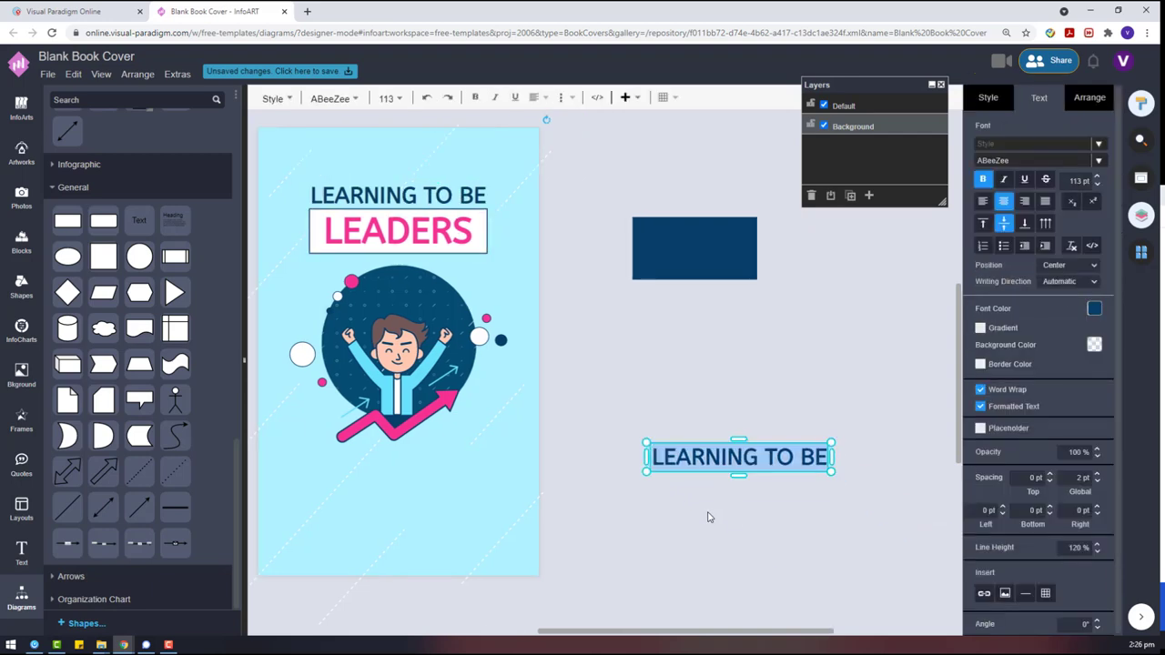
left_click(710, 517)
double_click(725, 451)
type("BESTSELLER")
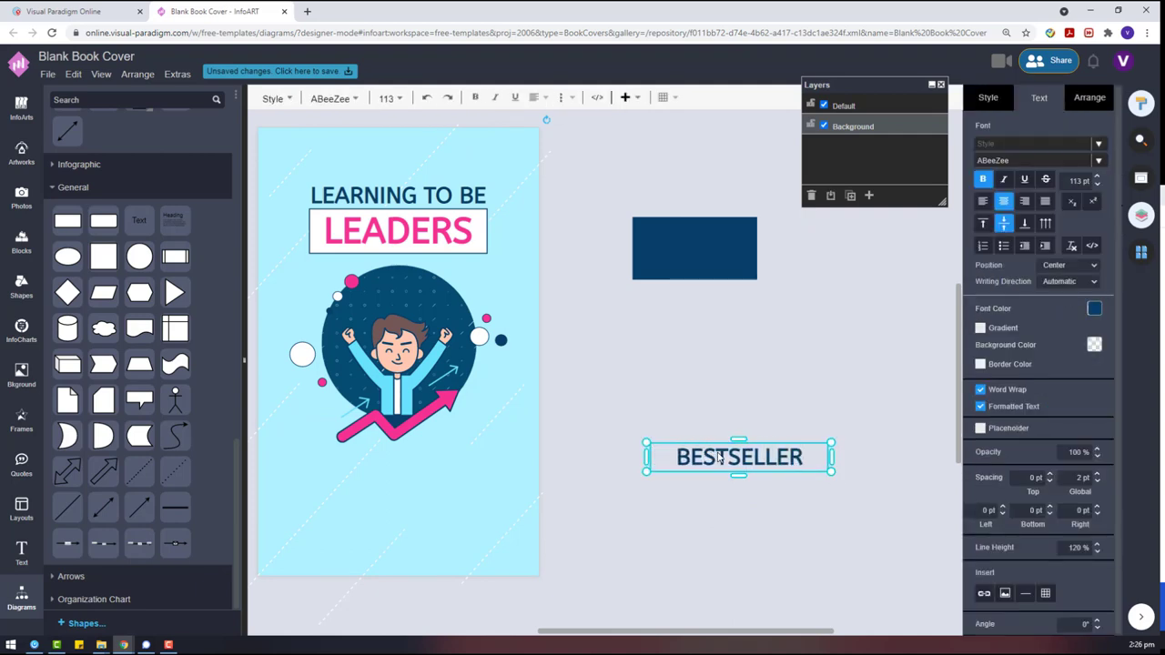
left_click(717, 516)
left_click(757, 467)
mouse_move(782, 453)
left_mouse_down()
mouse_move(566, 456)
mouse_move(437, 493)
mouse_move(761, 446)
left_mouse_up()
double_click(761, 446)
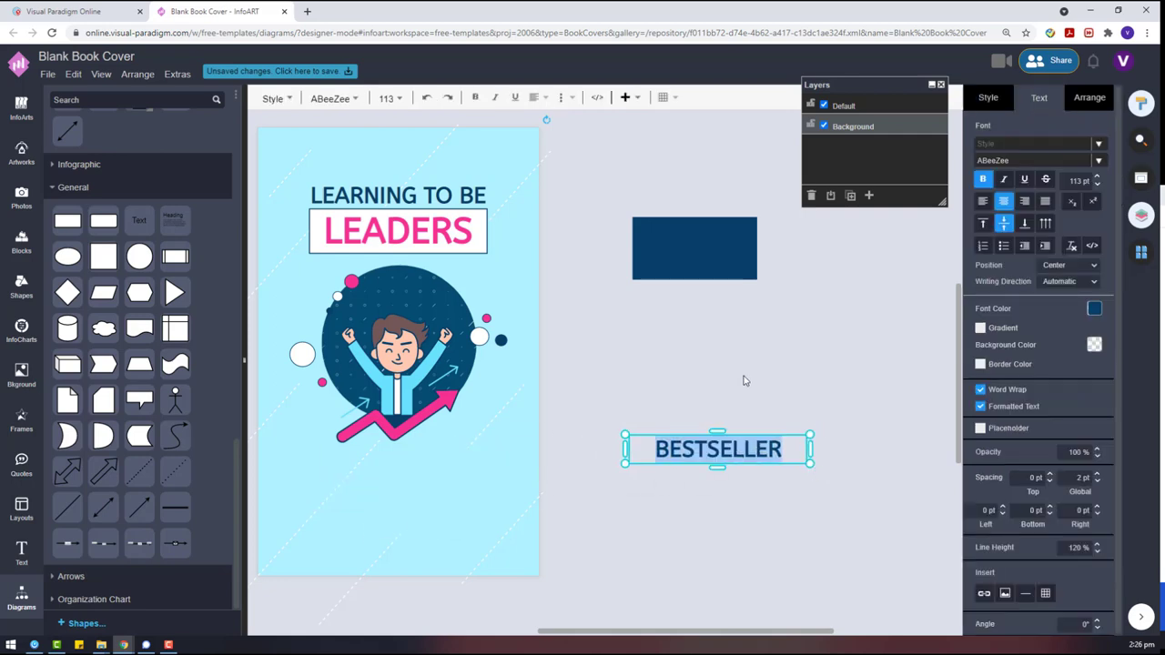
Move the grouped title back beneath the illustration and delete the spare dark blue rectangle beside the page.
left_click_drag(397, 226, 397, 510)
left_click(639, 411)
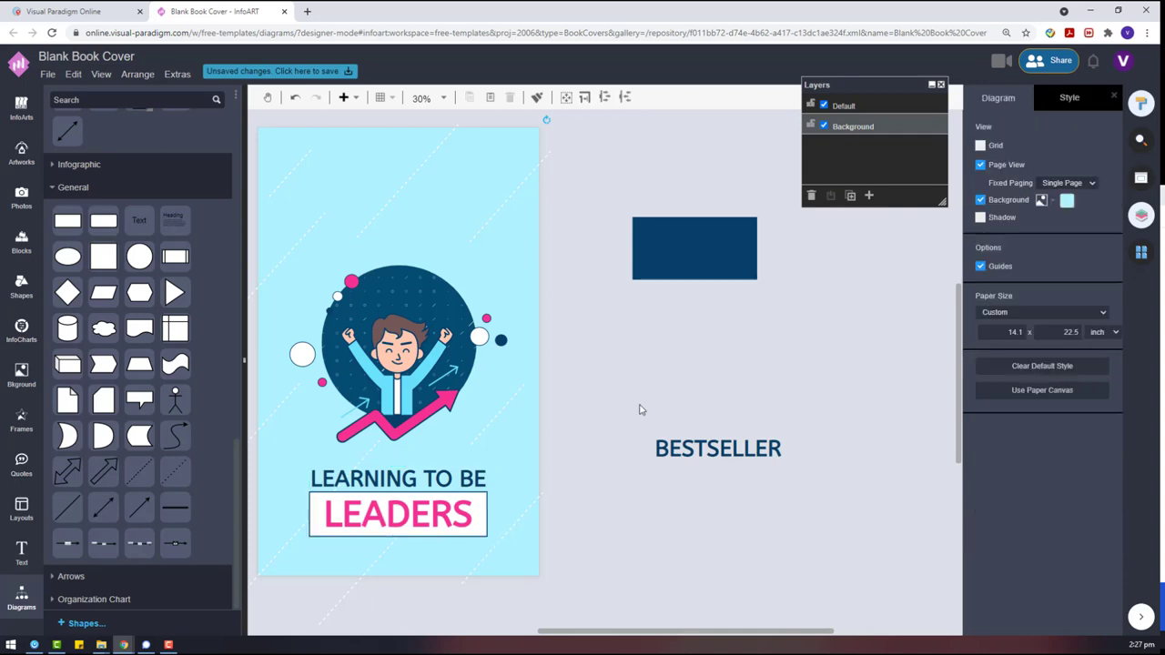
double_click(739, 446)
left_click(741, 418)
double_click(719, 448)
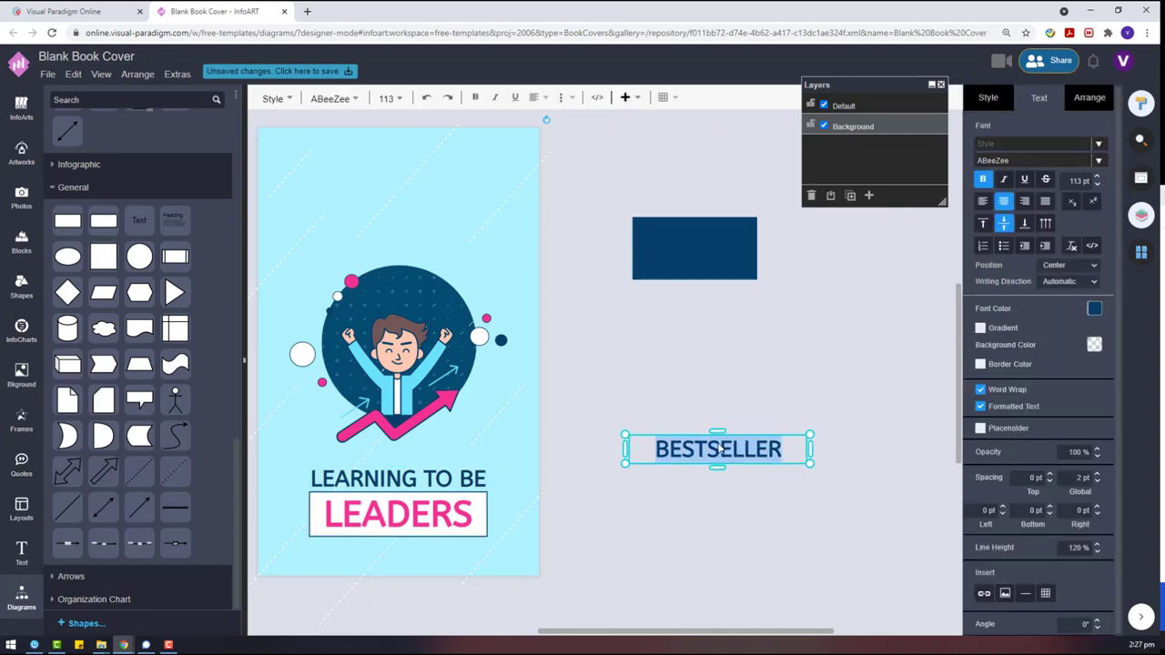
left_click(710, 244)
key("Delete")
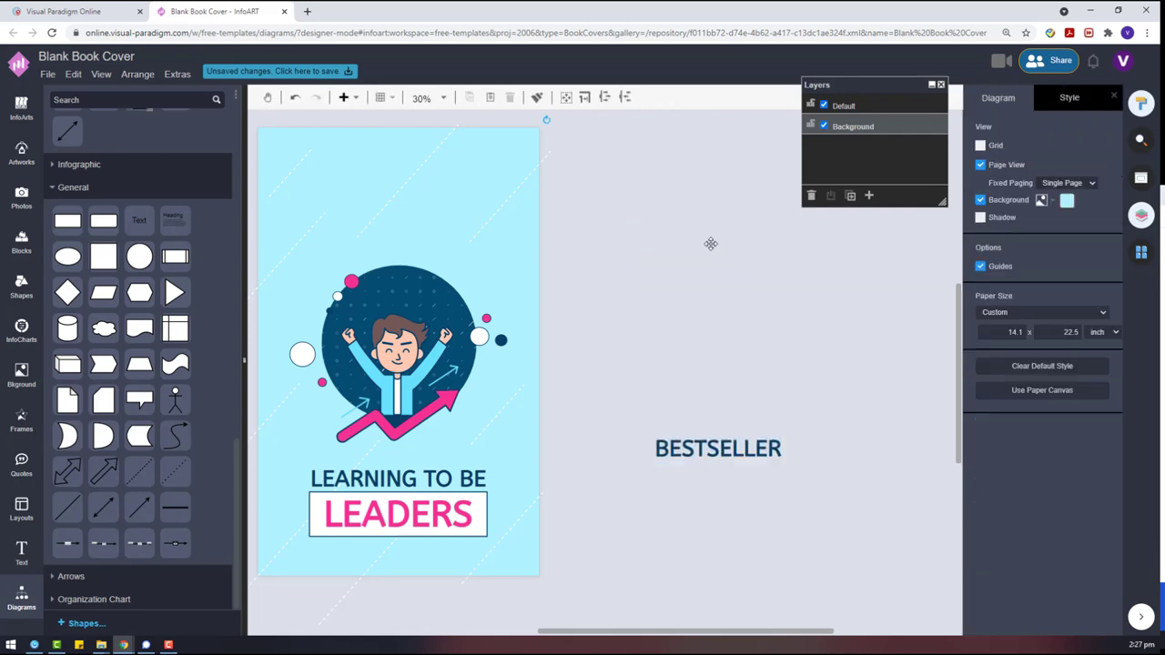
Replace the BESTSELLER text with THE BEST TACTIC.
left_click(689, 446)
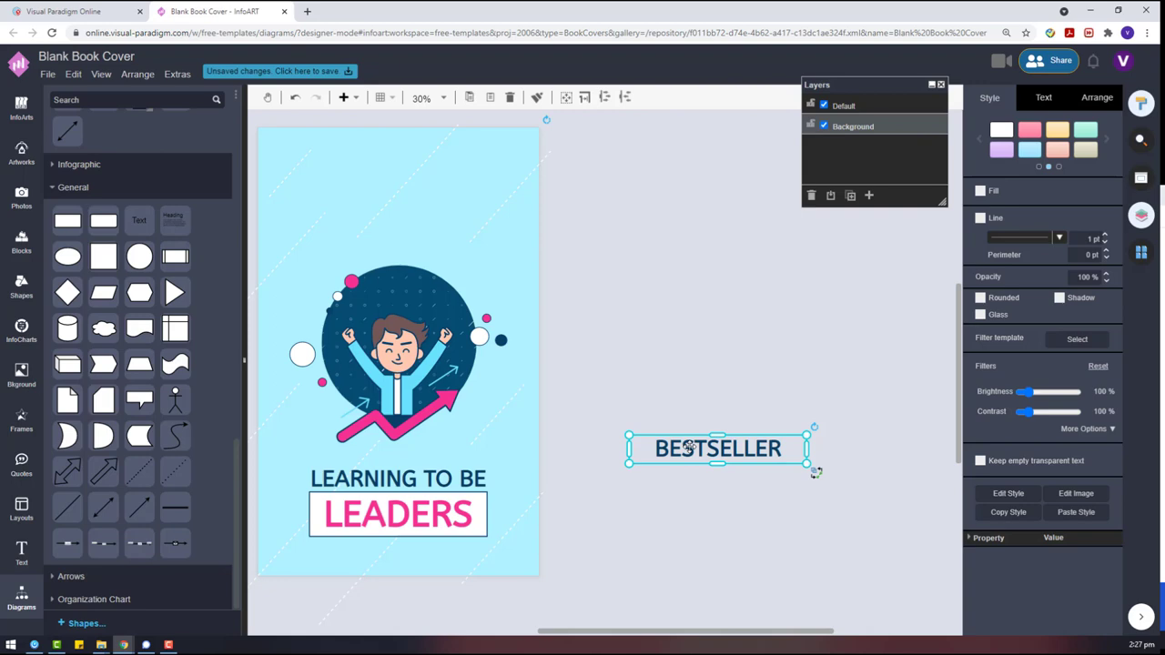
double_click(689, 446)
type("THE BEST TAS")
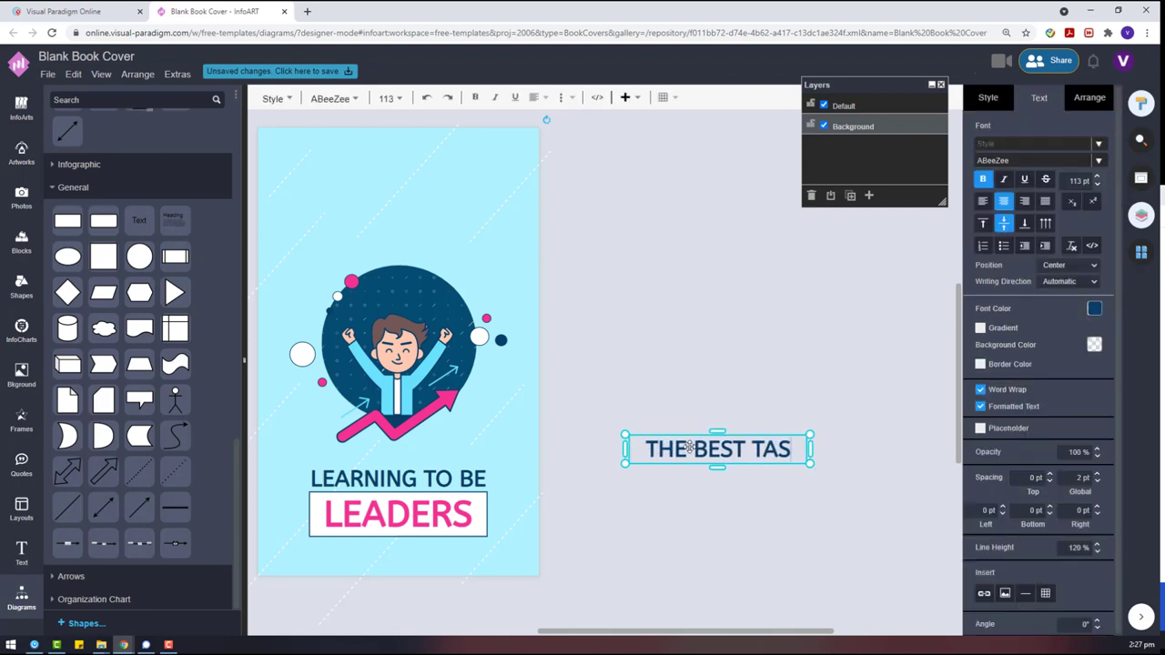
key("BackSpace")
type("CTIC")
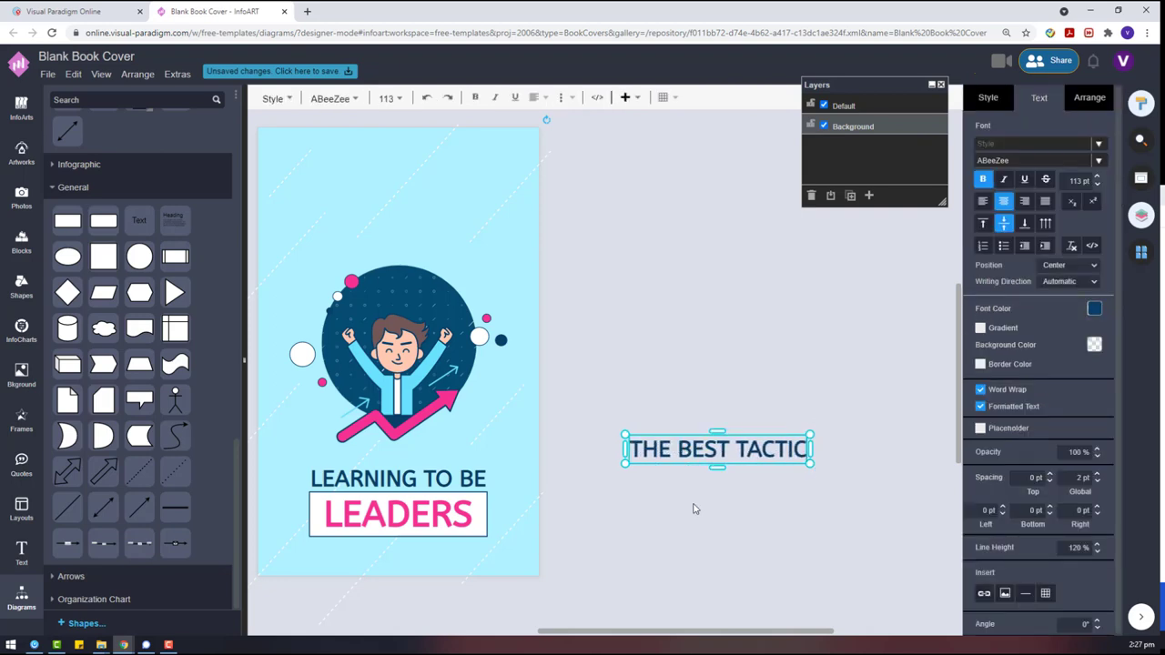
left_click(696, 508)
Set the THE BEST TACTIC text's font to Abel and fit its box to the text.
left_click(742, 447)
left_click(1096, 98)
left_click(1009, 196)
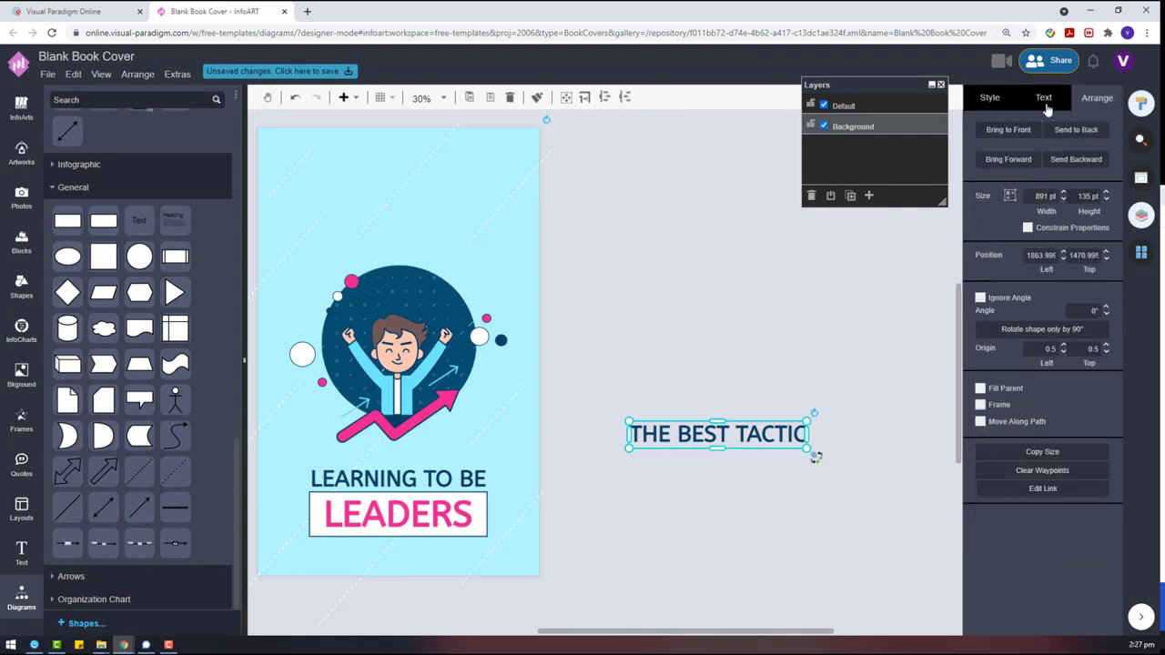
left_click(1046, 104)
left_click(990, 162)
left_click(910, 314)
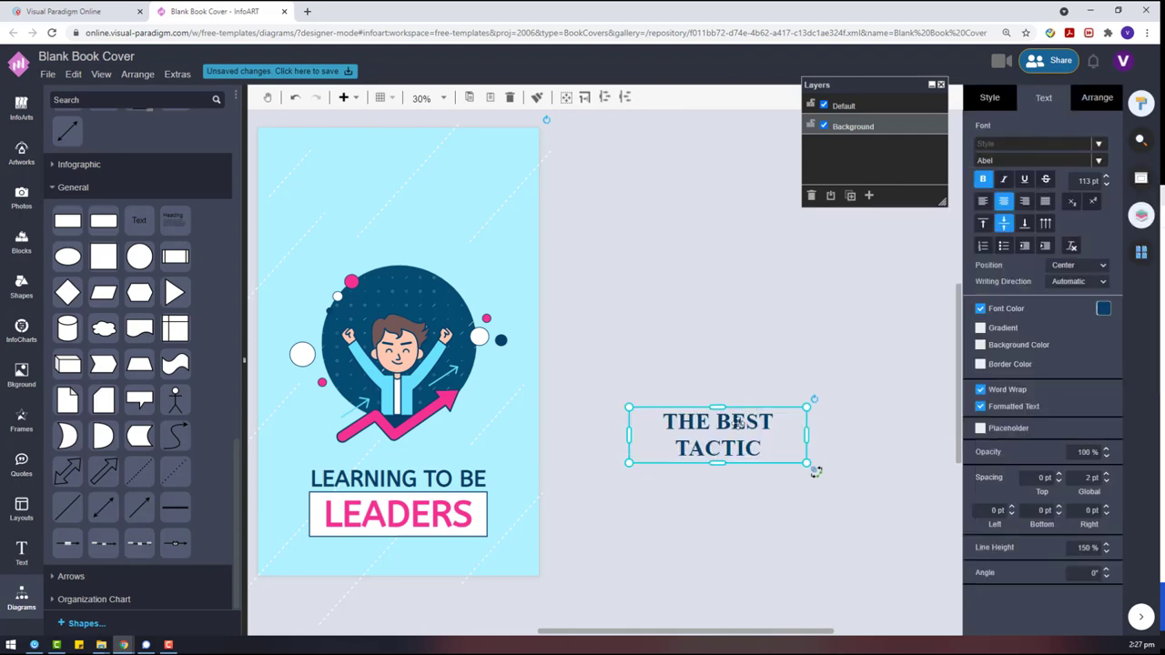
left_click(1096, 107)
left_click(1010, 197)
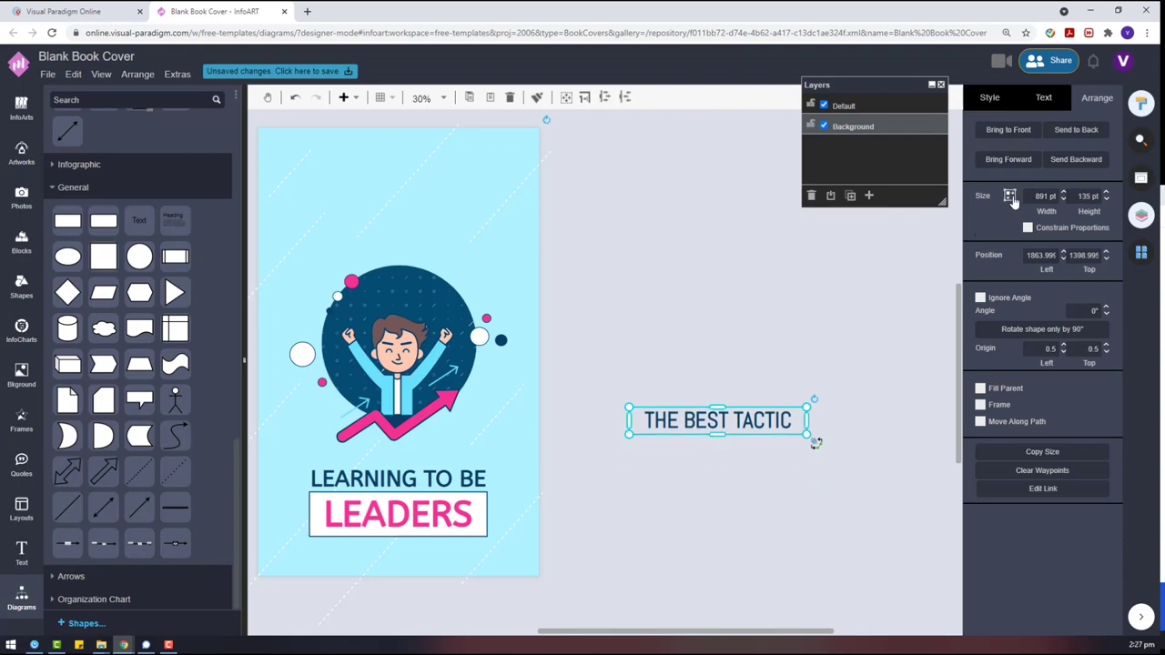
Move the grouped title off the page to just below THE BEST TACTIC and ungroup it.
left_click(1044, 99)
left_click_drag(748, 421, 789, 352)
left_click_drag(380, 523, 734, 455)
right_click(734, 455)
left_click(777, 597)
Set the font of THE BEST TACTIC, LEARNING TO BE and LEADERS to Stint Ultra Condensed.
left_click_drag(617, 311, 914, 548)
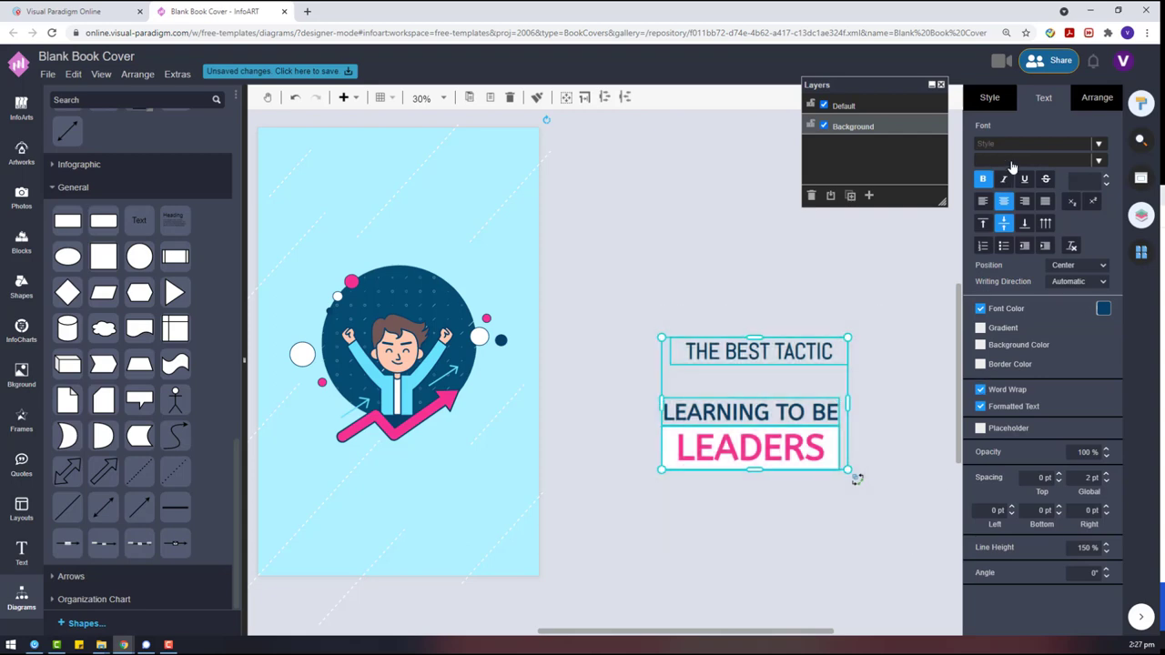
left_click(1010, 164)
left_click(992, 210)
left_click(869, 416)
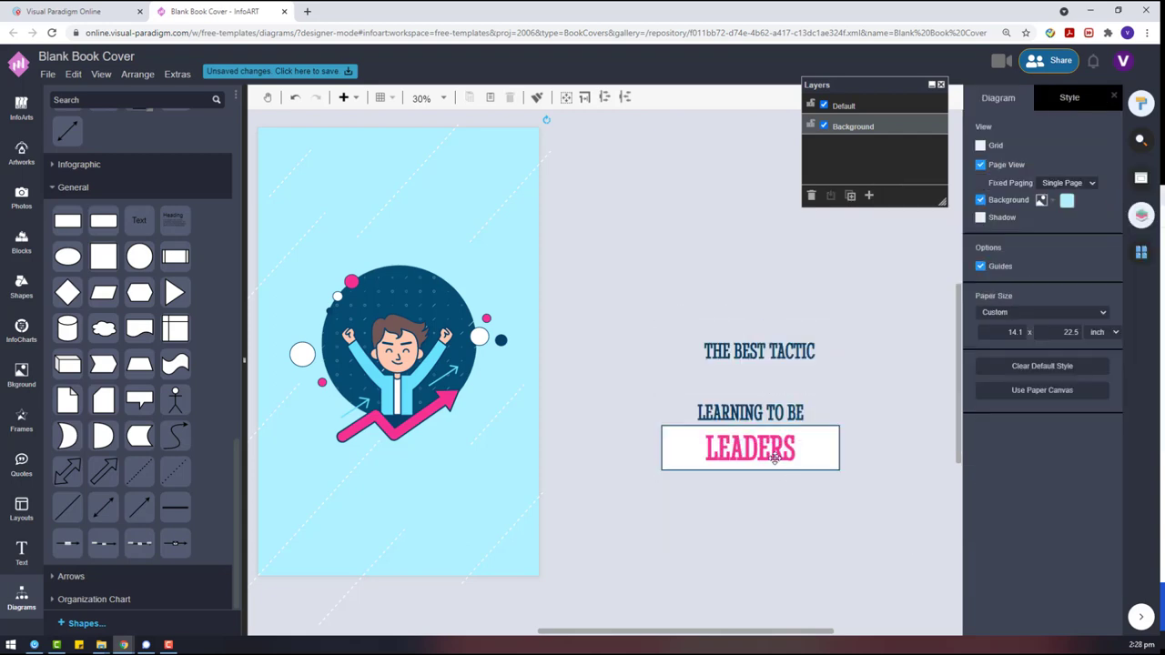
Enlarge the LEADERS text by stretching its box taller.
left_click(775, 458)
left_click_drag(749, 470, 750, 496)
left_click(759, 408)
left_click(742, 454)
Raise the LEARNING TO BE font size to 123 pt and stretch the text to about the LEADERS box's width.
left_click(714, 405)
left_click_drag(752, 386, 746, 361)
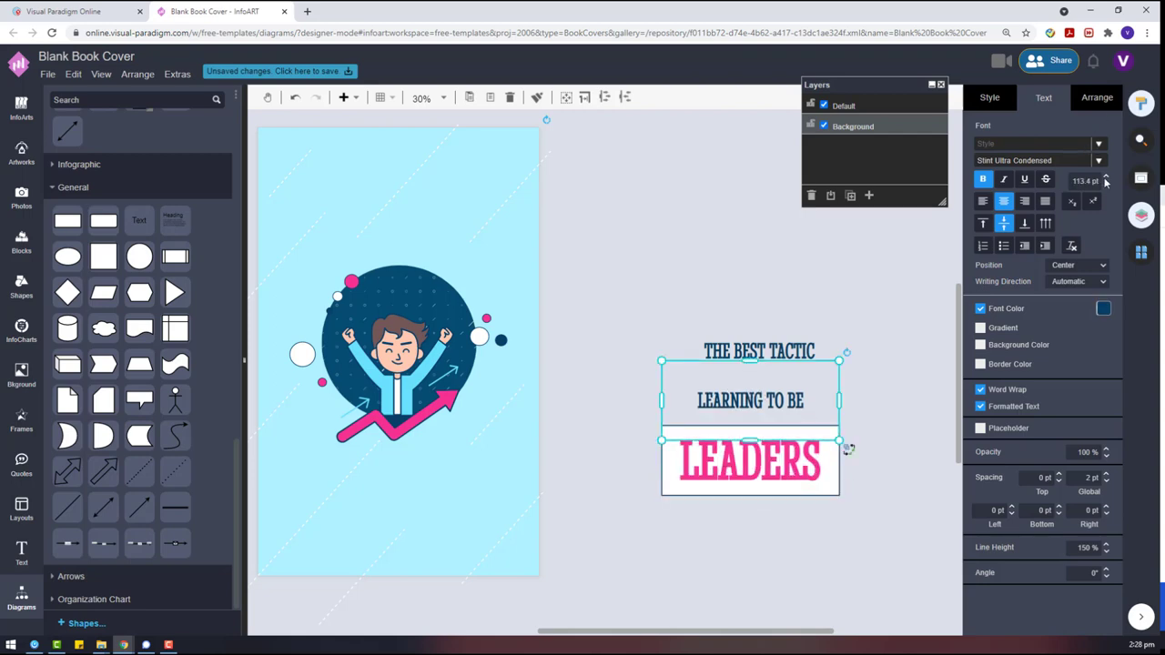
left_click(1106, 178)
left_click(1106, 179)
left_click(1106, 178)
left_click(1106, 179)
left_click(1106, 179)
left_click(1106, 178)
left_click(1106, 178)
left_click(1106, 178)
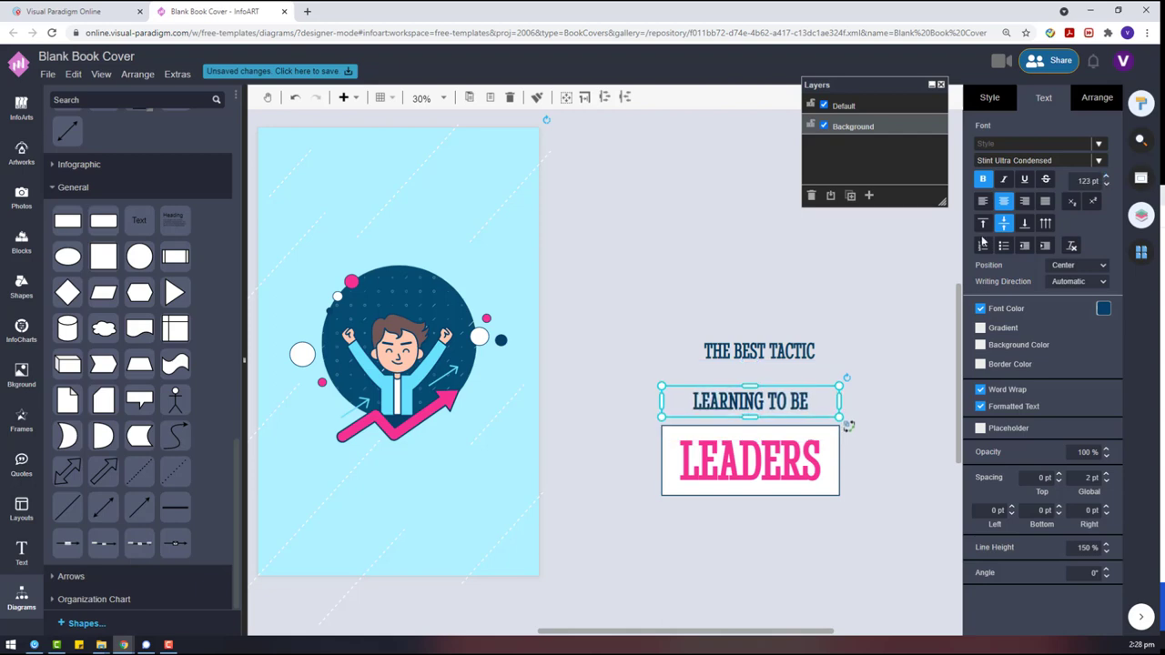
left_click_drag(753, 389, 749, 367)
left_click(880, 435)
Move the LEADERS box up directly beneath LEARNING TO BE and fit the box to its text.
left_click_drag(762, 465, 762, 451)
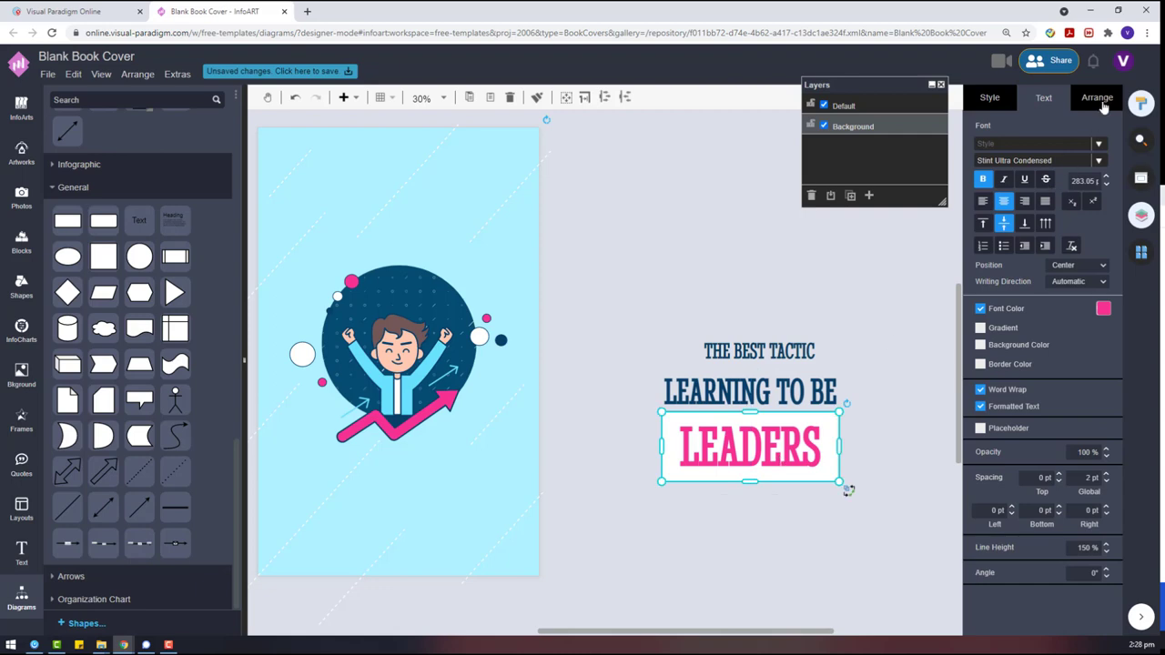
left_click(1097, 98)
left_click(880, 357)
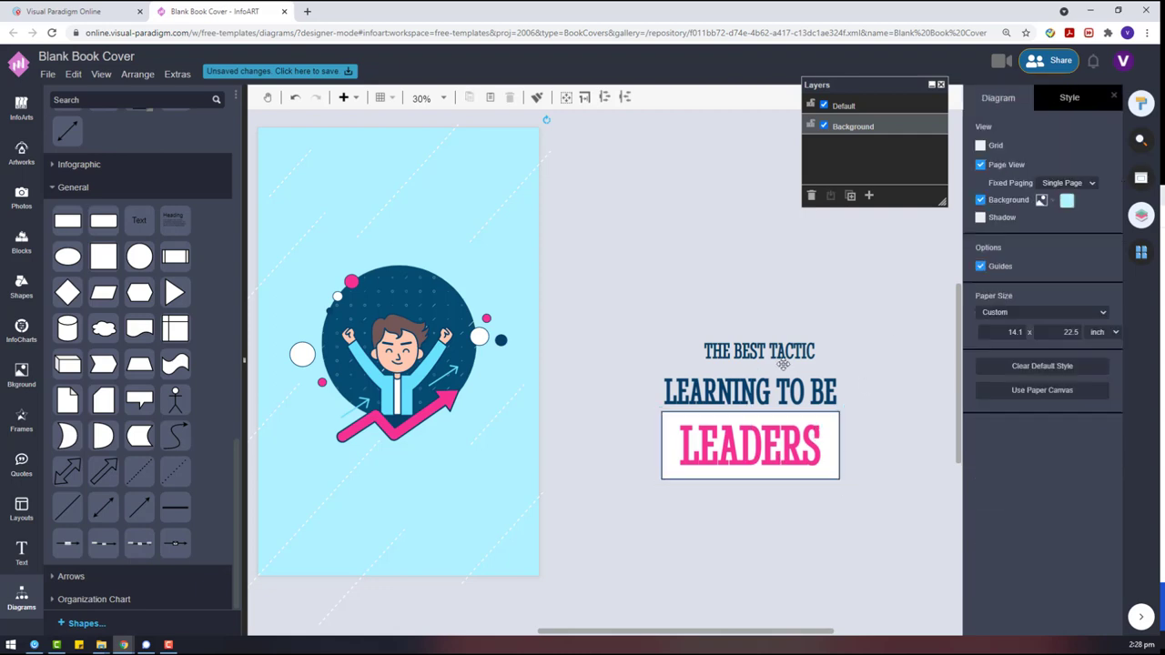
Fit THE BEST TACTIC's box to its text and position it just above LEARNING TO BE.
left_click(778, 355)
left_click(1044, 98)
left_click(1099, 97)
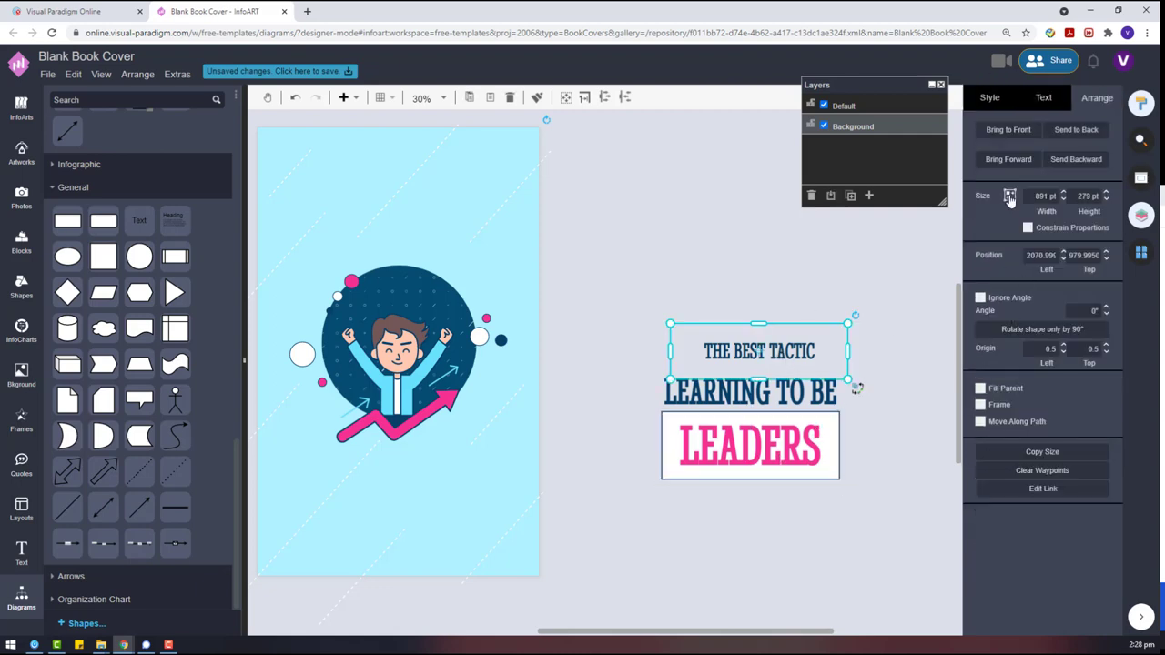
left_click_drag(789, 338, 775, 346)
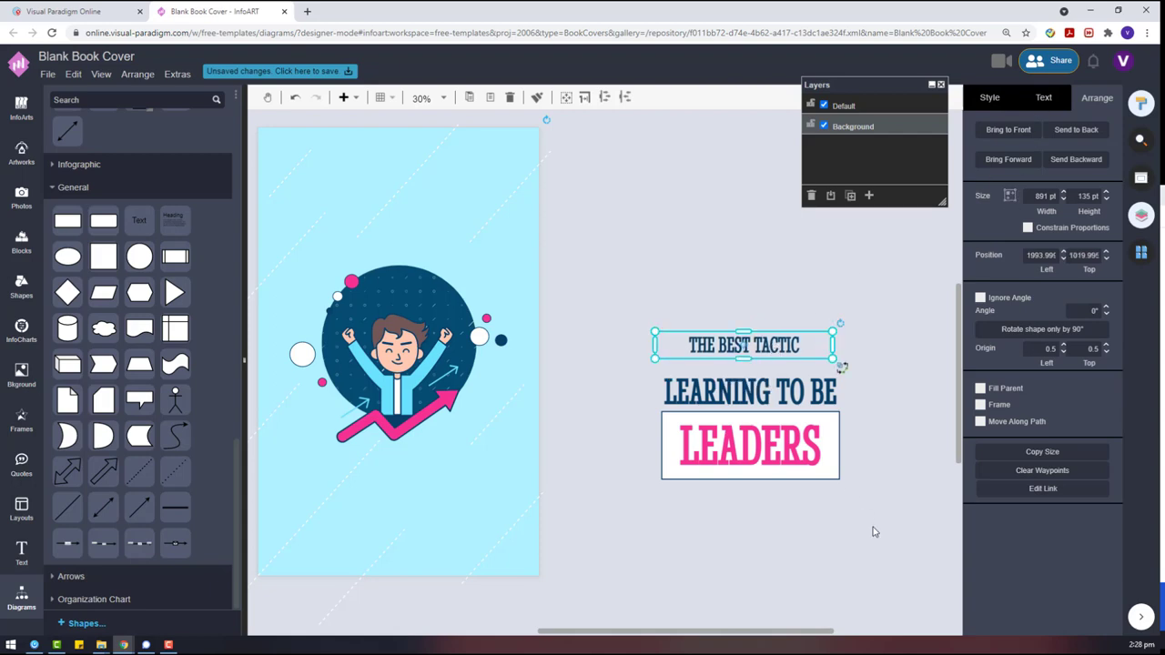
Move the LEARNING TO BE and LEADERS texts together onto the page, centred beneath the illustration.
left_click_drag(873, 529, 584, 362)
left_click_drag(729, 403, 390, 480)
left_click(564, 483)
left_click(431, 483)
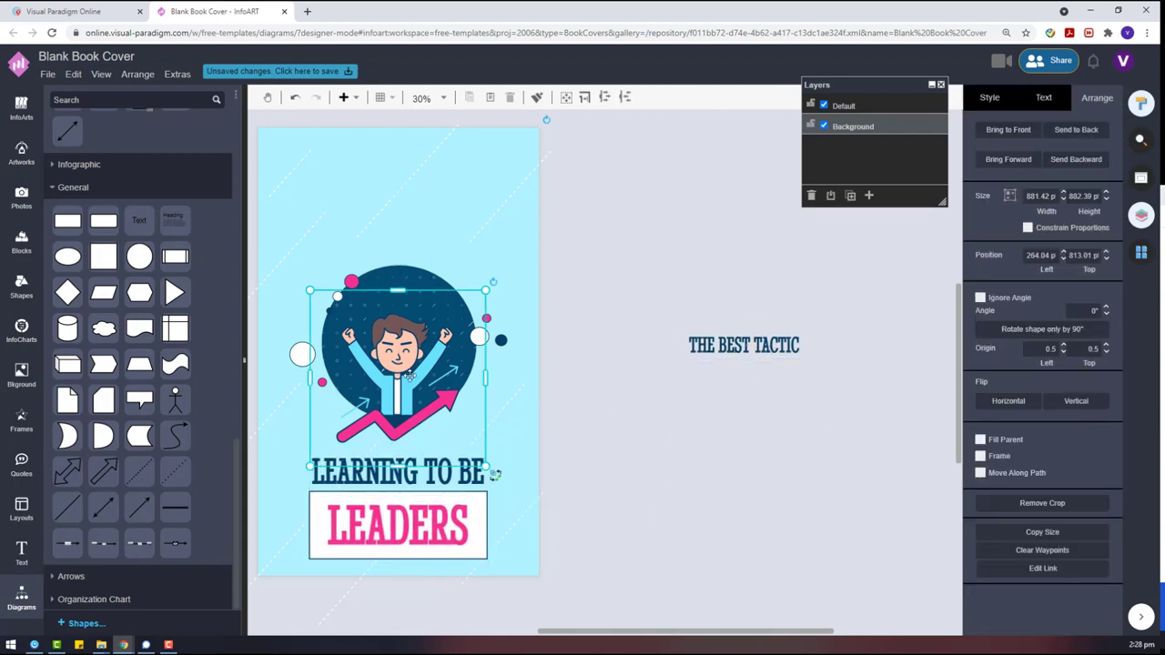
left_click(458, 507)
left_click_drag(625, 455, 268, 278)
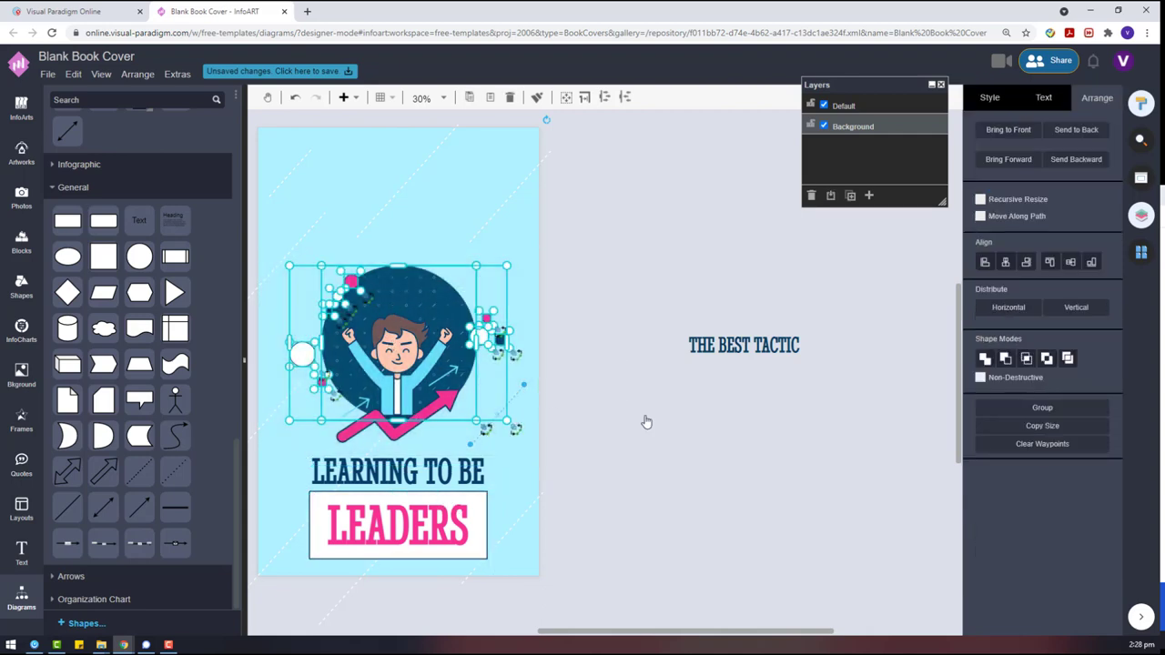
left_click(646, 421)
Place THE BEST TACTIC on the page, centred above the illustration.
left_click_drag(782, 346, 435, 206)
left_click(406, 328)
left_click(430, 266)
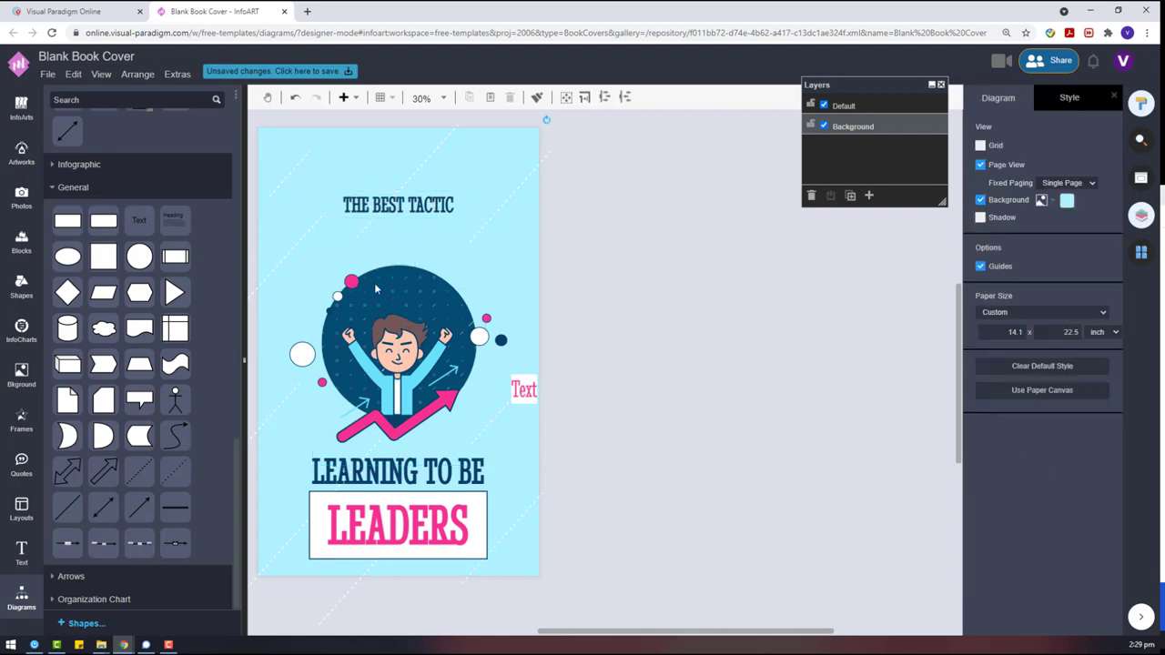
Select the man illustration with its dark and decorative circles and move everything slightly up the page.
left_click(378, 285)
left_click(397, 362, "shift")
mouse_move(390, 380)
left_mouse_down()
mouse_move(393, 348)
mouse_move(396, 361)
left_mouse_up()
left_click(637, 347)
Move the LEARNING TO BE and LEADERS texts together slightly up, closer beneath the illustration.
left_click(439, 472)
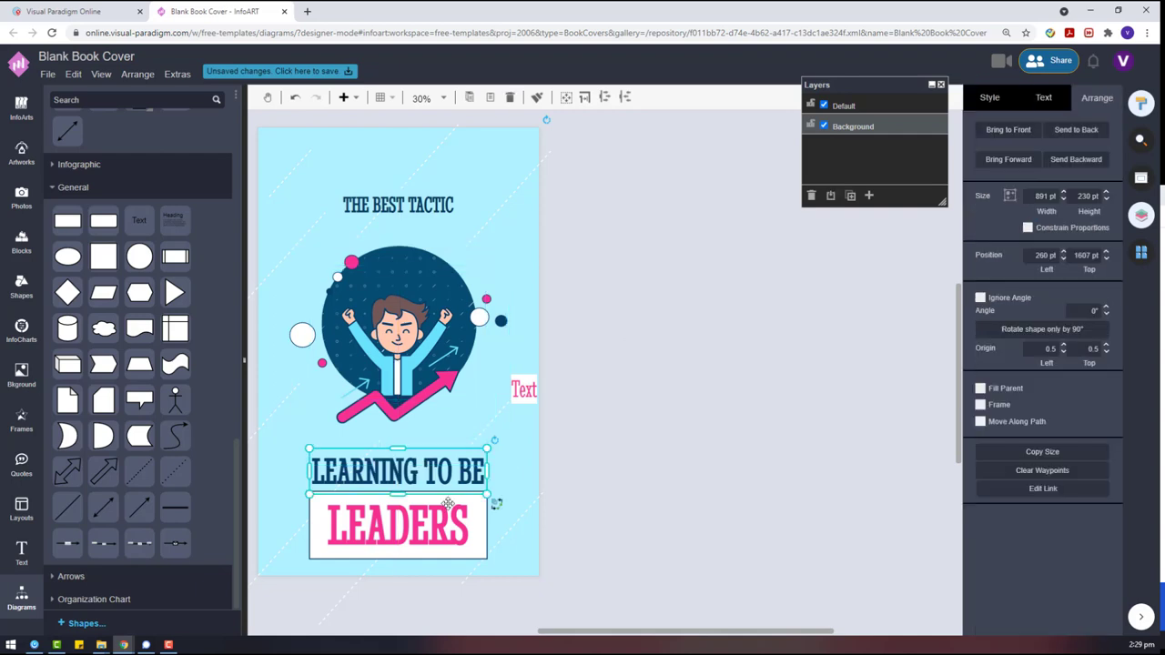
left_click(454, 505, "shift")
mouse_move(400, 486)
left_mouse_down()
mouse_move(399, 471)
mouse_move(400, 492)
left_mouse_up()
left_click(616, 400)
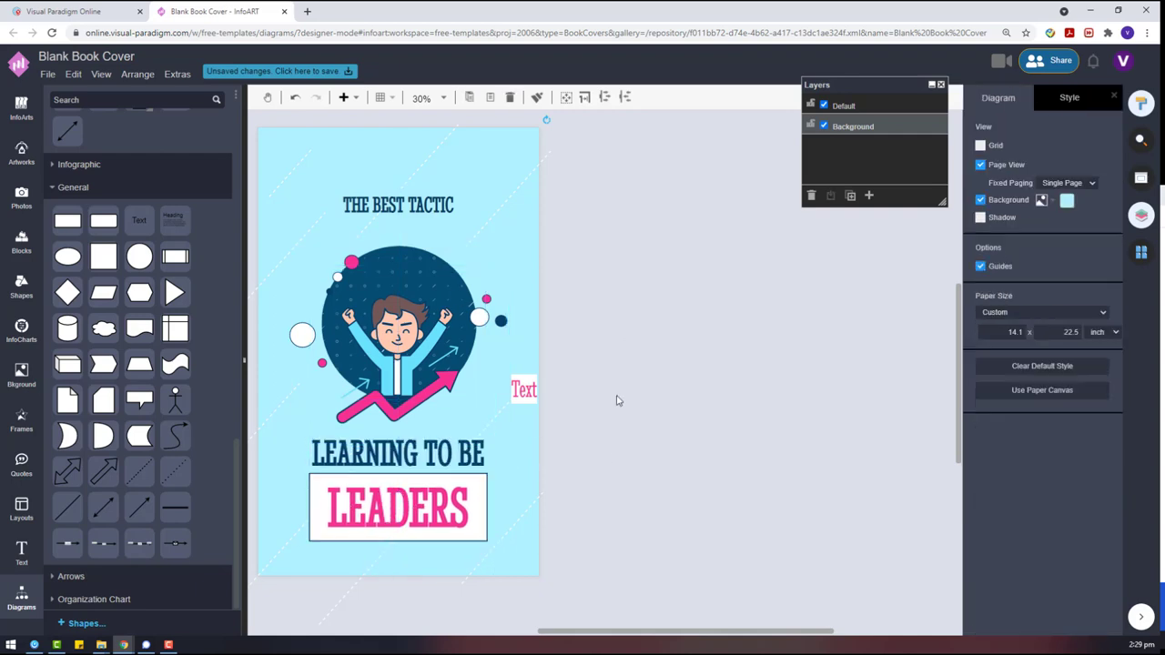
Shorten the dashed line crossing THE BEST TACTIC so its lower end stops above the text.
left_click(419, 170)
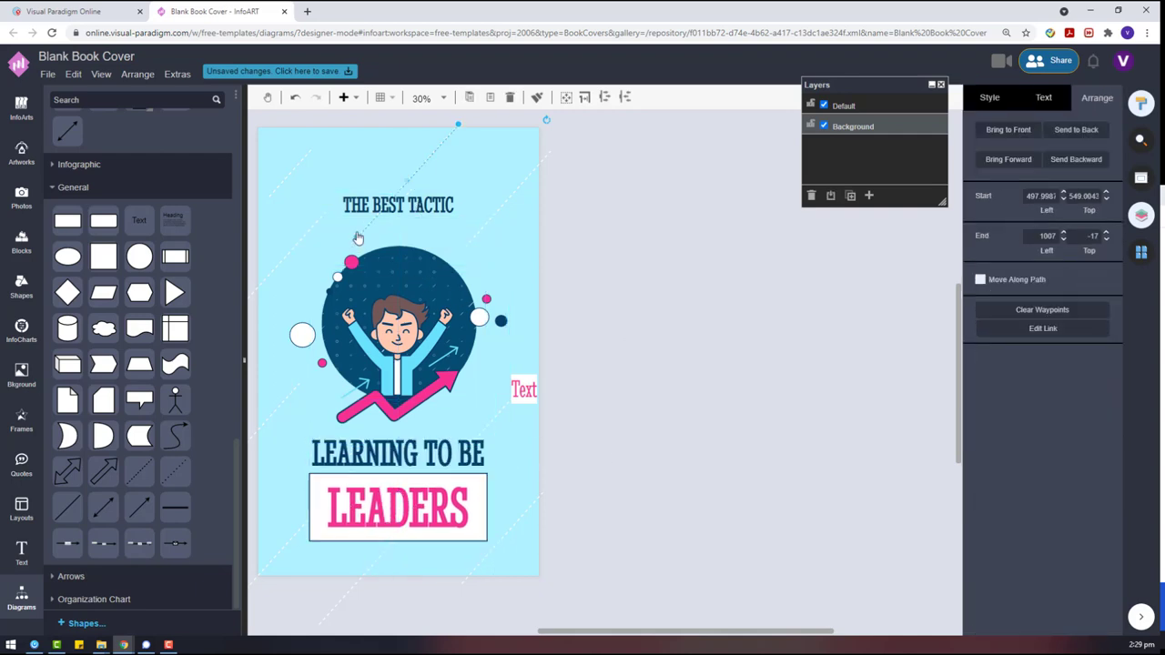
left_click_drag(358, 237, 408, 179)
left_click(475, 298)
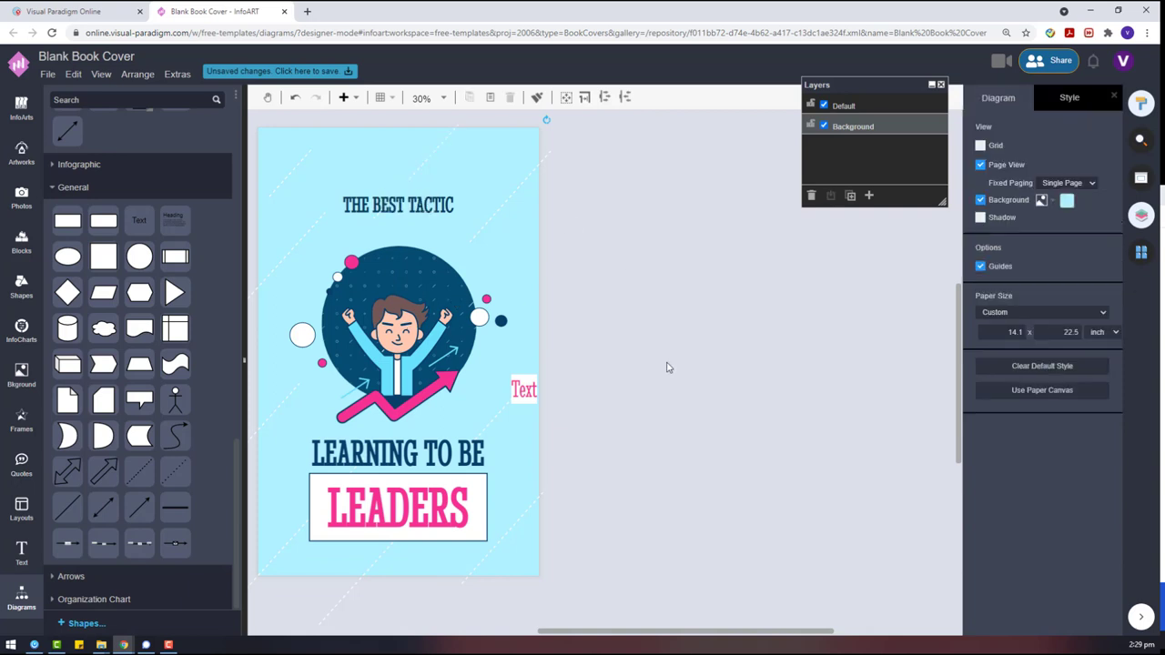
Move THE BEST TACTIC beside the page at about 737 pt wide and place a copy of the LEADERS box below it.
left_click(397, 204)
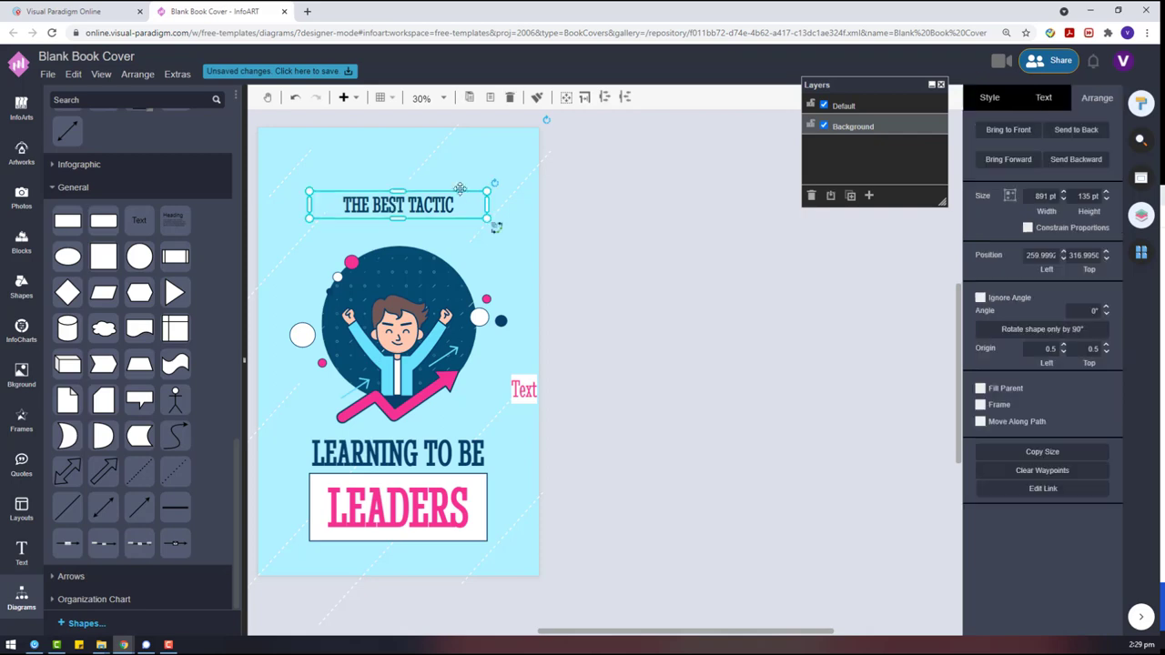
left_click_drag(397, 204, 752, 273)
left_click(452, 492)
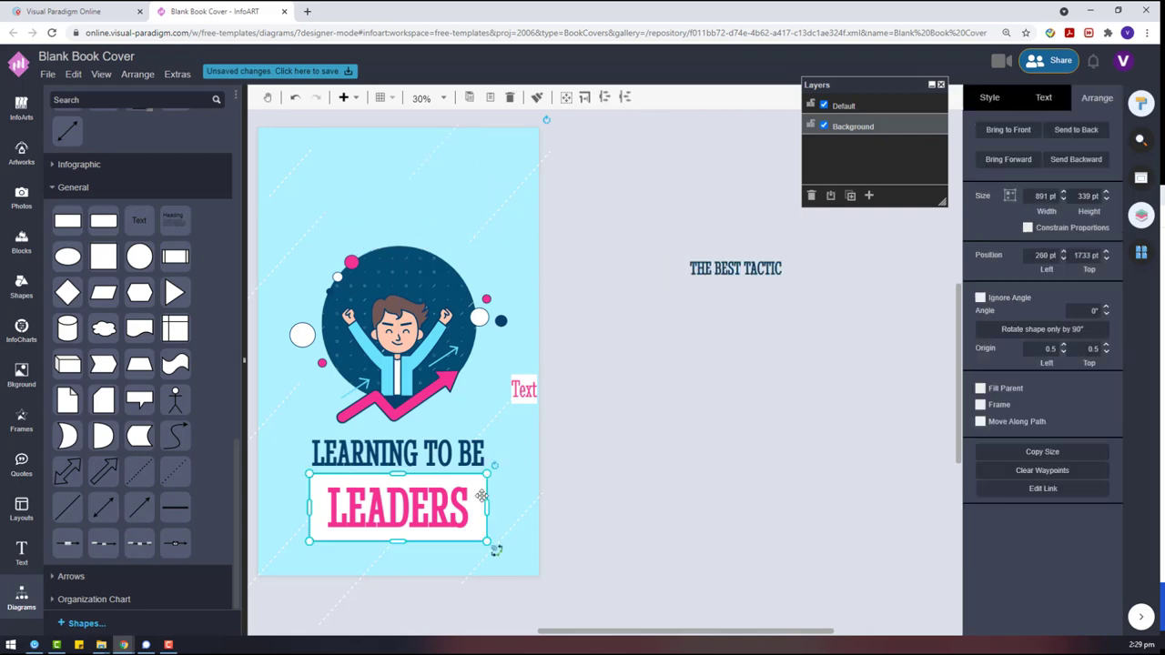
left_click_drag(492, 549, 829, 552)
double_click(732, 500)
double_click(808, 280)
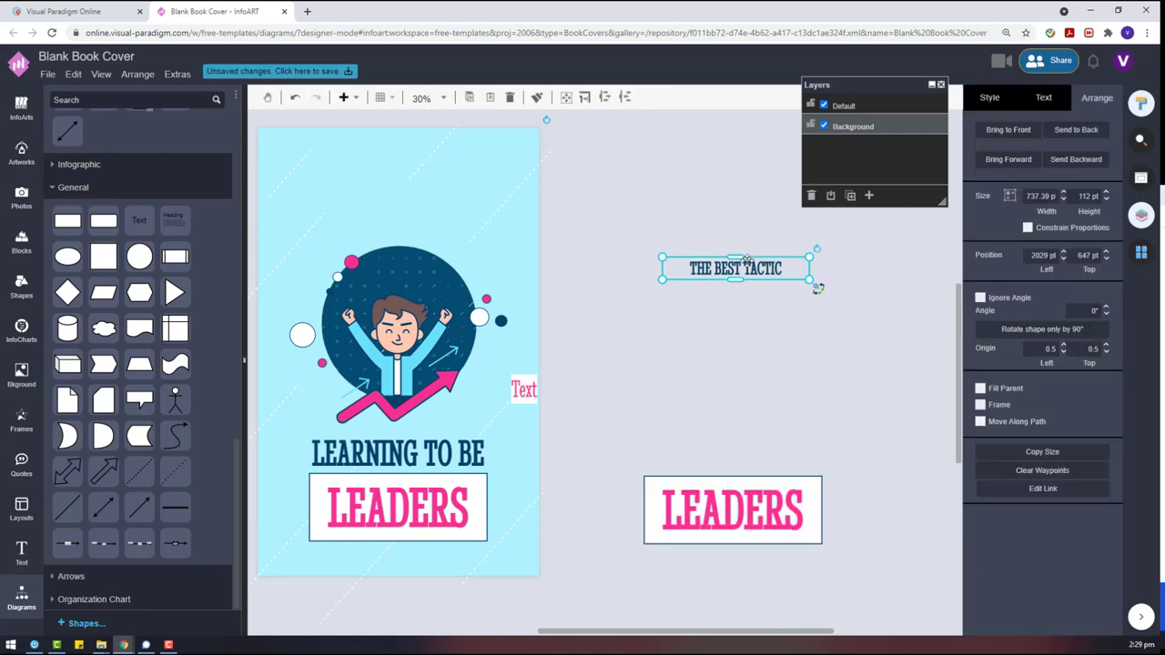
Replace the text in the copied LEADERS box with THE BEST TACTIC at 100 pt and place it above the original THE BEST TACTIC text.
key("ctrl+c")
double_click(752, 513)
key("ctrl+v")
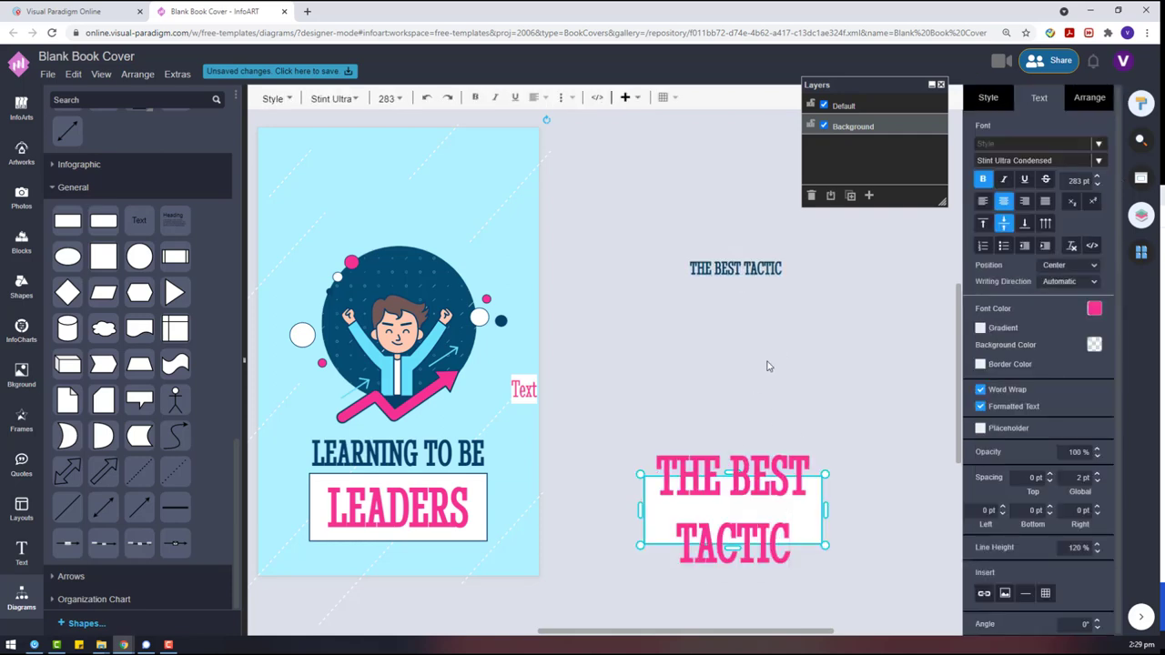
key("Escape")
type("1")
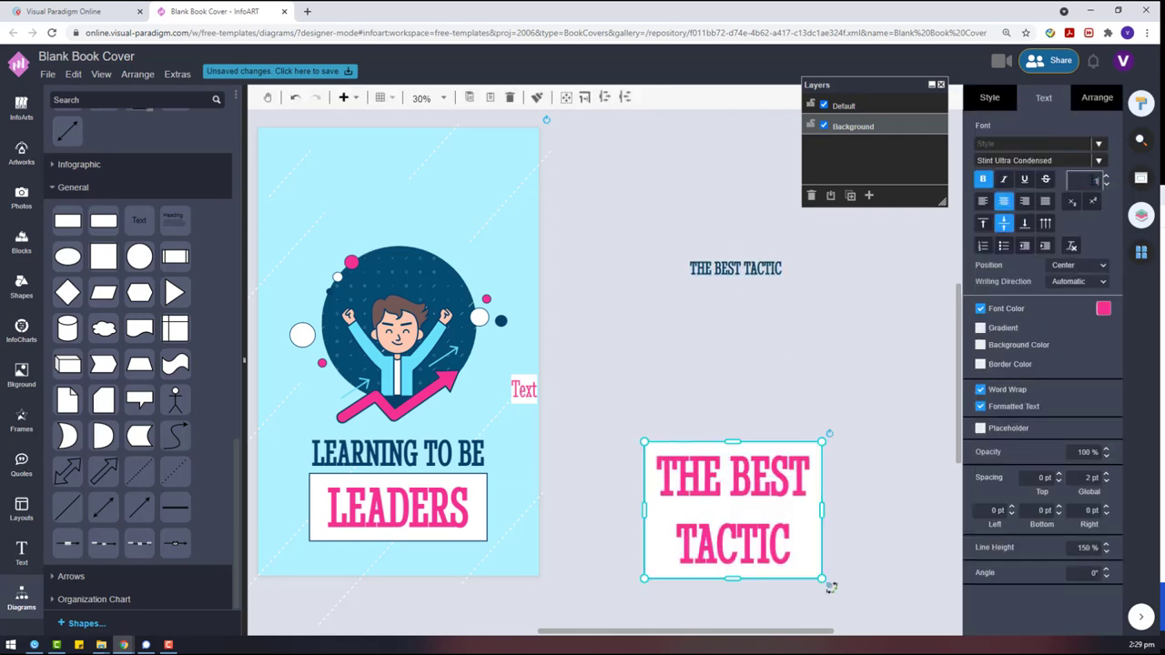
type("00")
key("Return")
left_click_drag(759, 513, 777, 298)
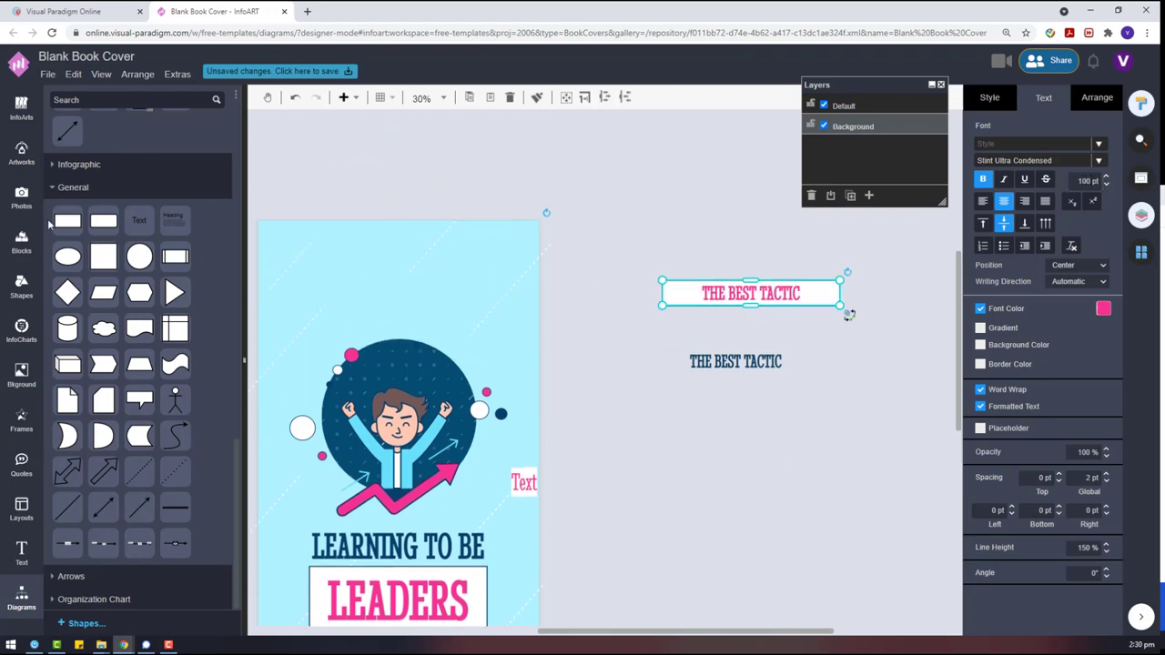
Draw a white rectangle beside the page and move it over the cover's upper edge.
left_click(742, 481)
left_click_drag(683, 470, 811, 532)
left_click(694, 472)
left_click_drag(771, 496, 424, 217)
Remove the fill and outline from the pink THE BEST TACTIC box and bring it to the front.
left_click(740, 281)
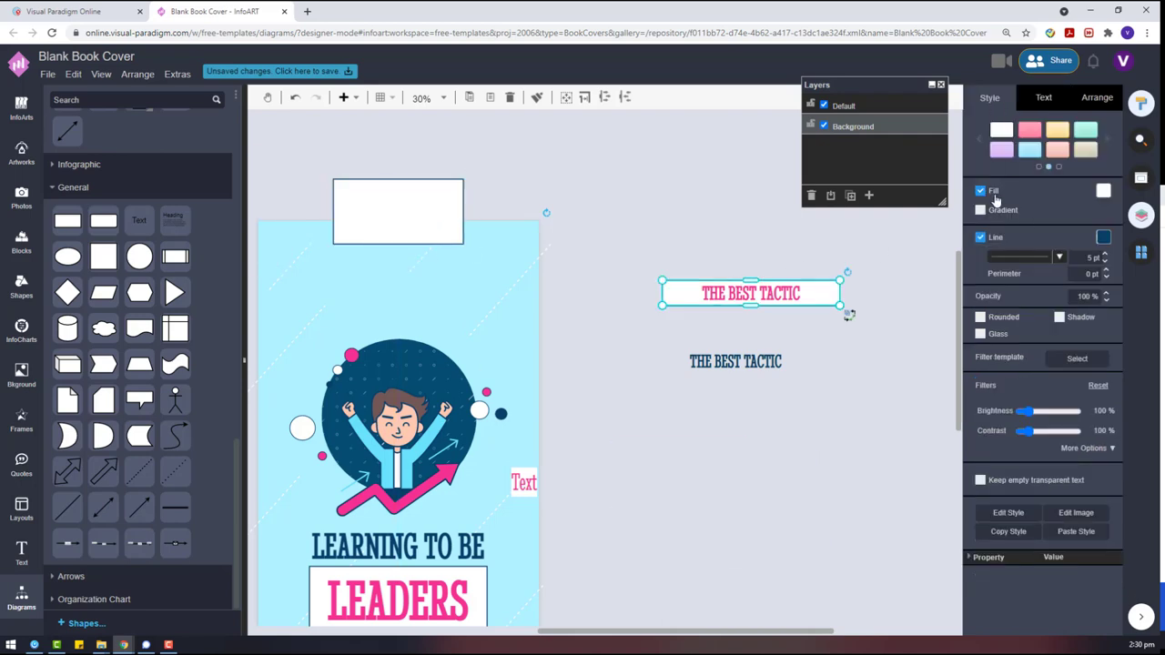
left_click(994, 194)
left_click(994, 221)
mouse_move(776, 299)
left_mouse_down()
mouse_move(480, 258)
mouse_move(779, 311)
left_mouse_up()
right_click(783, 308)
mouse_move(850, 462)
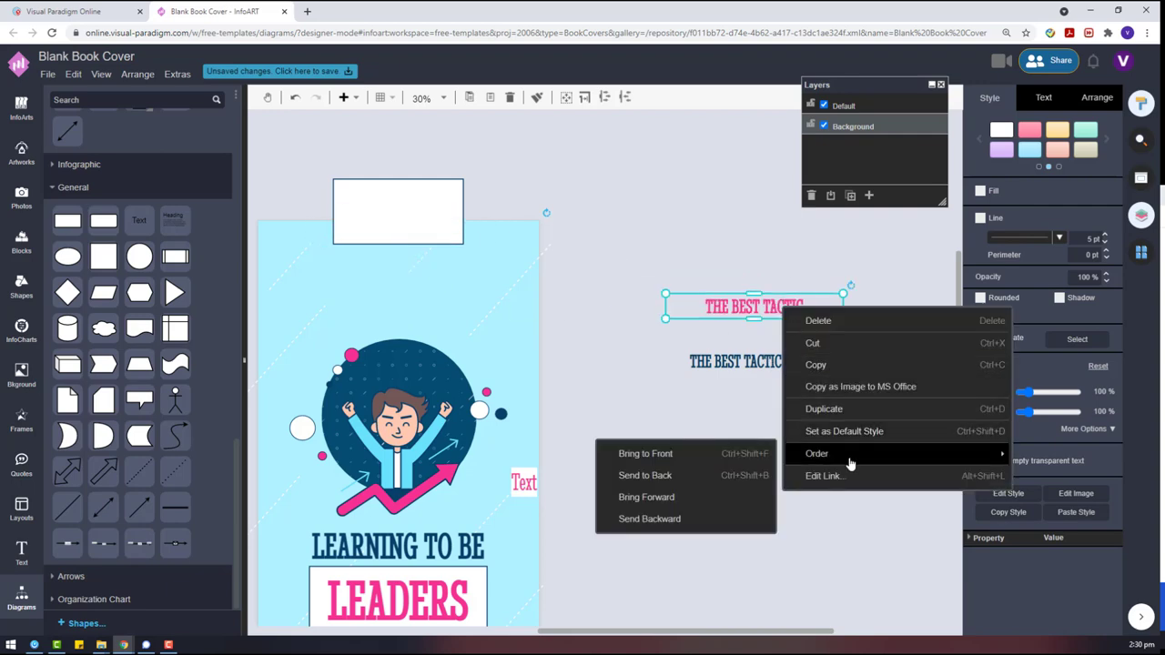
left_click(645, 453)
Widen the white rectangle to match the LEADERS box and place the dark THE BEST TACTIC text in front of its lower part.
left_click_drag(405, 216, 438, 237)
left_click(756, 360)
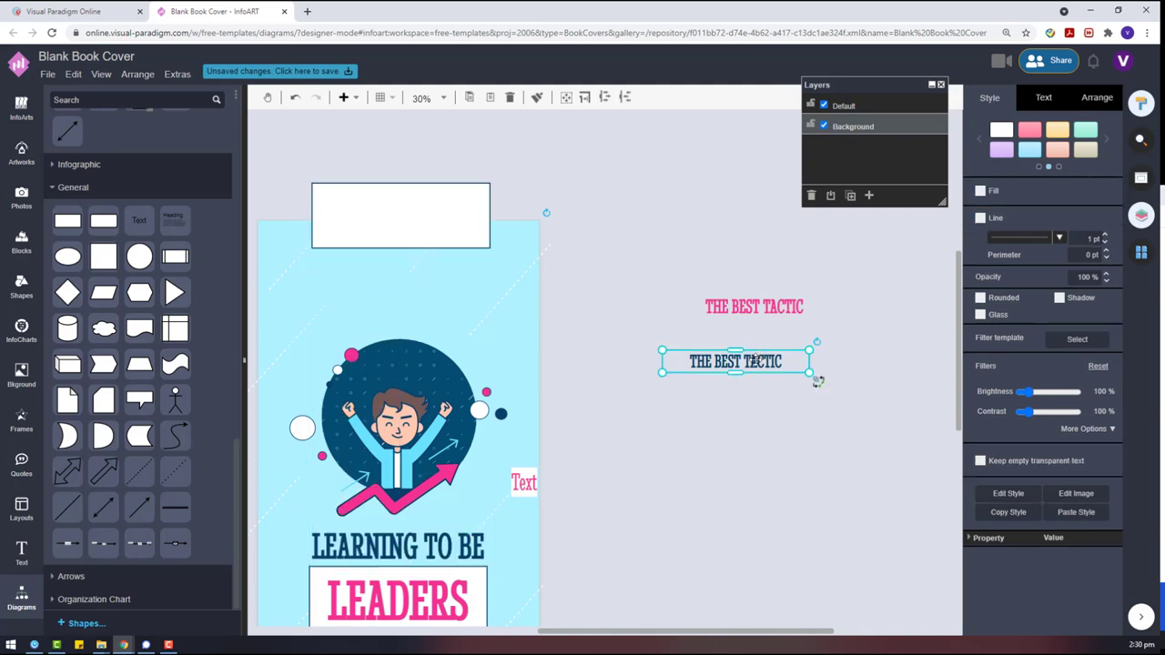
left_click_drag(755, 360, 368, 225)
right_click(585, 359)
mouse_move(682, 505)
left_click(845, 507)
Fill the rectangle dark blue and make the THE BEST TACTIC text on it white without bold.
left_click(1103, 193)
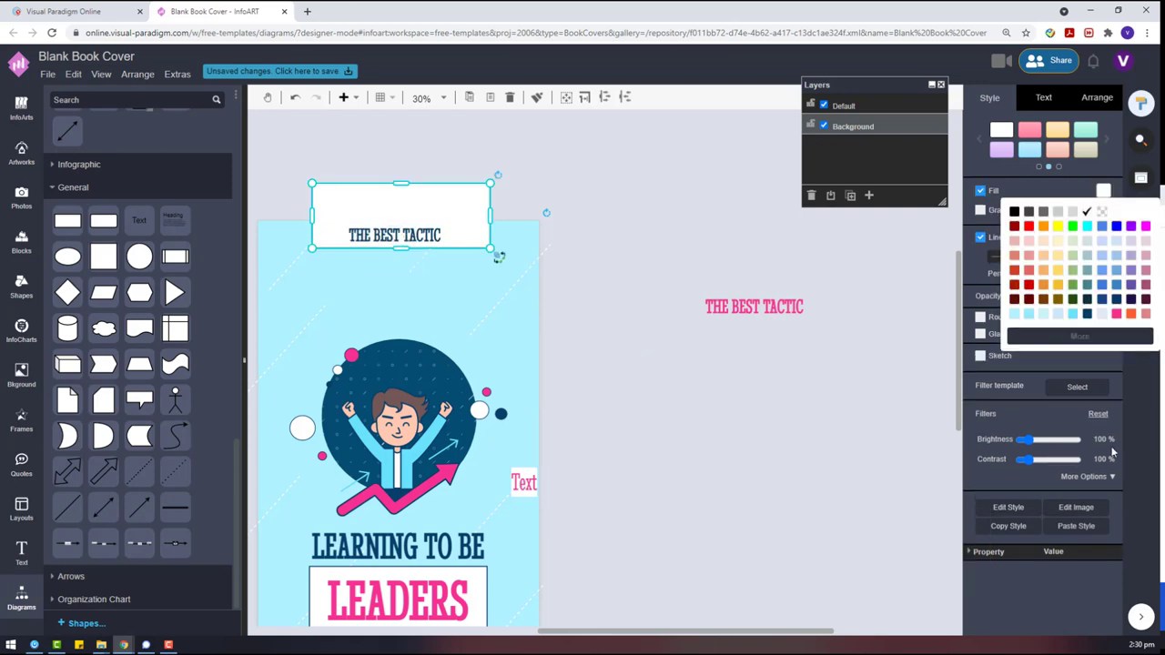
left_click(1086, 315)
left_click(417, 237)
left_click(1044, 97)
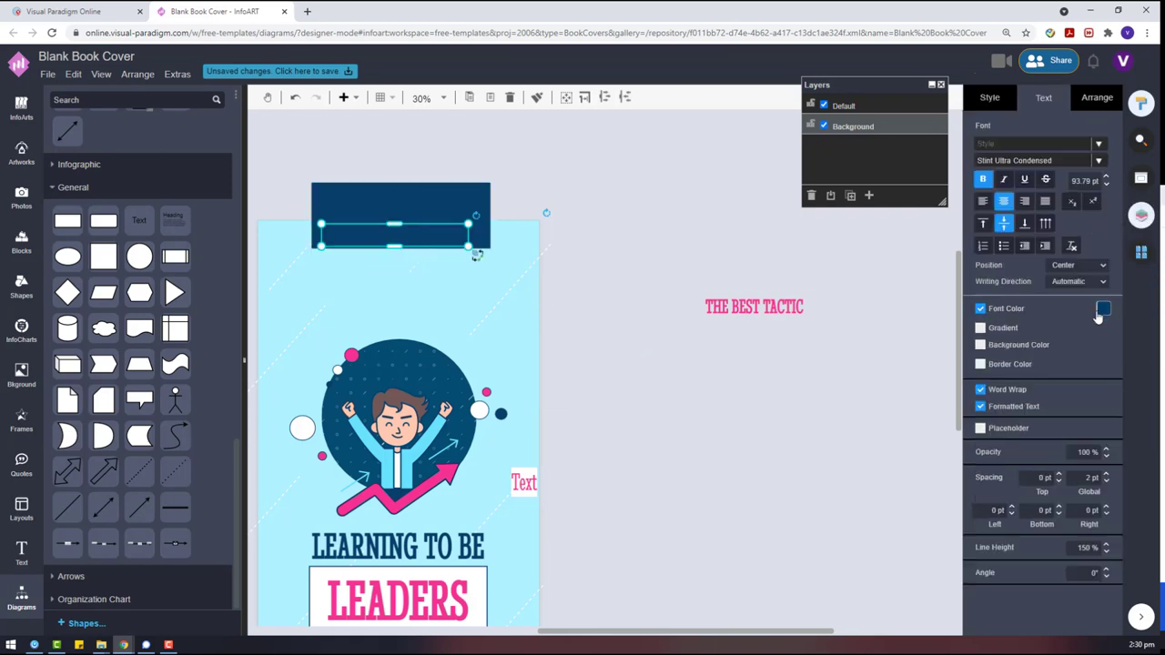
left_click(1103, 309)
left_click(1088, 332)
left_click(980, 182)
Centre THE BEST TACTIC horizontally on its dark blue rectangle and shift both slightly to the right.
left_click(437, 202, "shift")
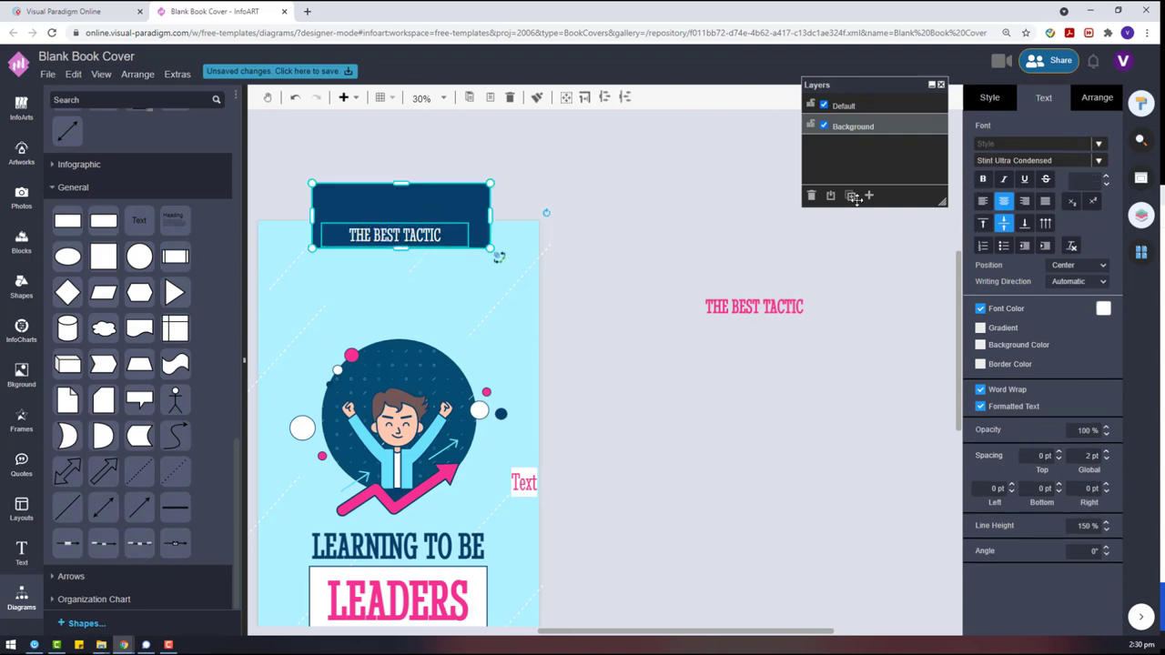
left_click(1096, 98)
left_click(1005, 434)
left_click_drag(398, 222, 407, 223)
left_click(759, 395)
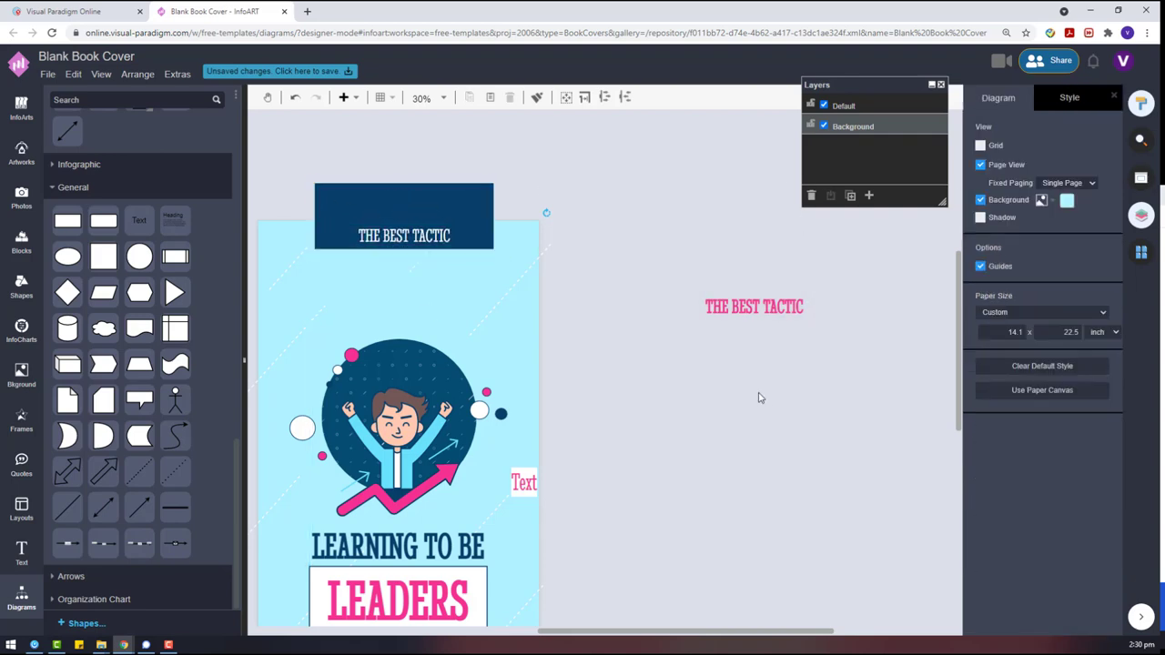
Transfer all the cover artwork from the Background layer to the Default layer, delete the Background layer and realign the artwork on the page.
left_click(823, 127)
left_click(824, 128)
left_click(823, 128)
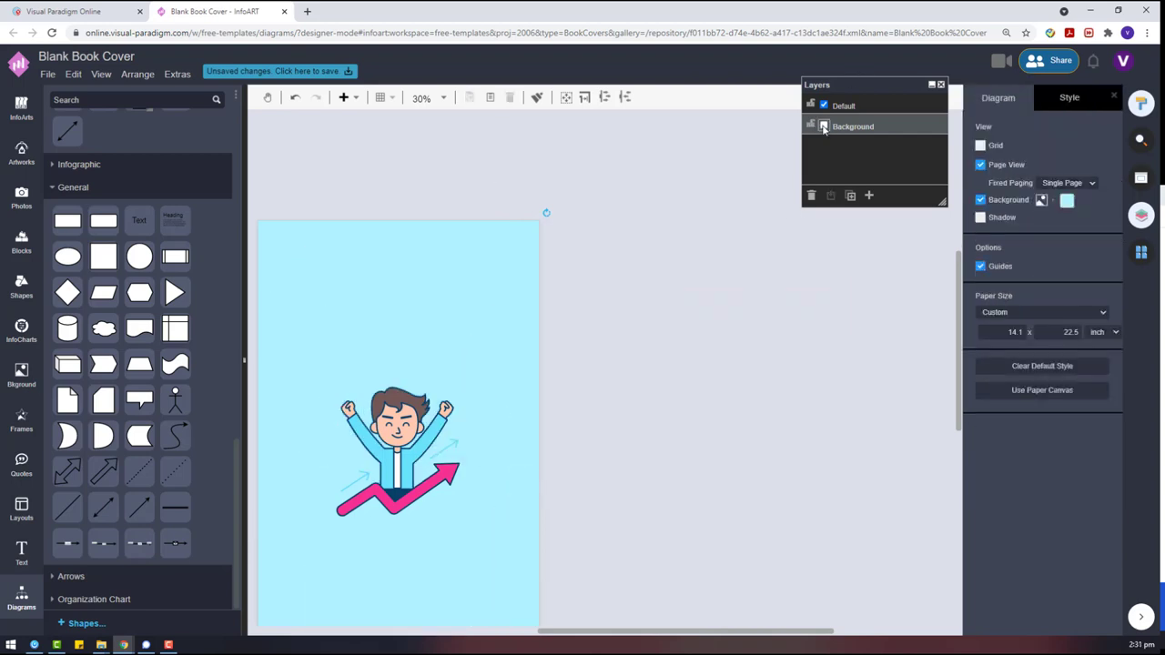
left_click(823, 127)
scroll(637, 564, "down", 2)
key("ctrl+minus")
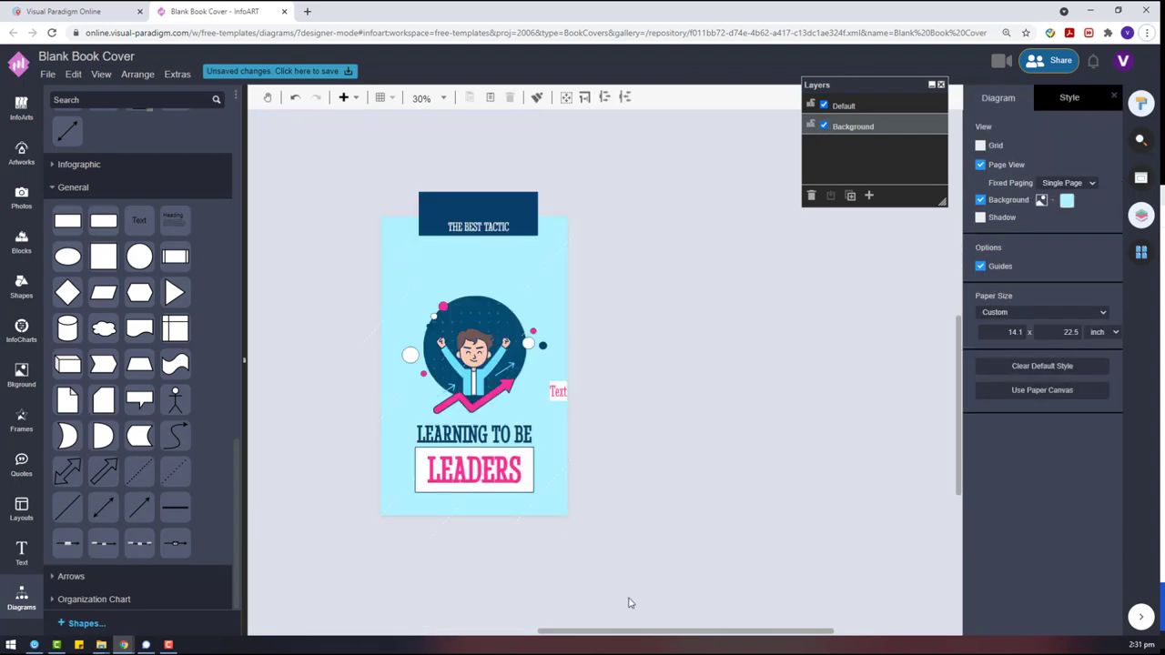
key("ctrl+a")
key("Delete")
left_click(811, 194)
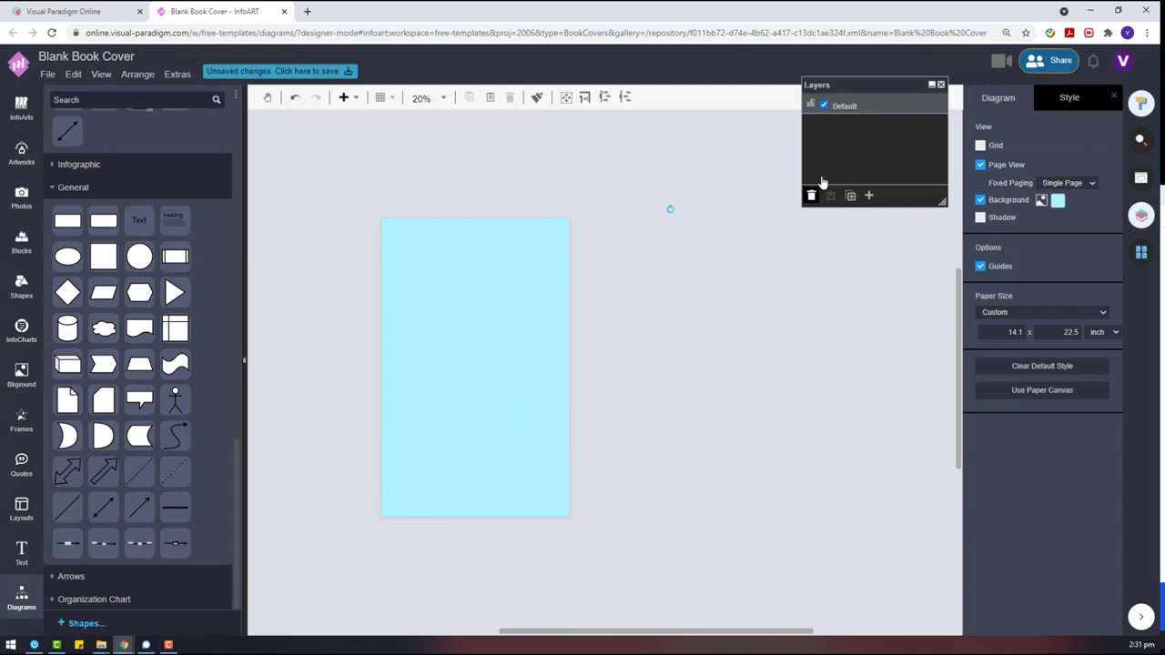
key("ctrl+z")
left_click_drag(481, 253, 475, 228)
left_click(735, 353)
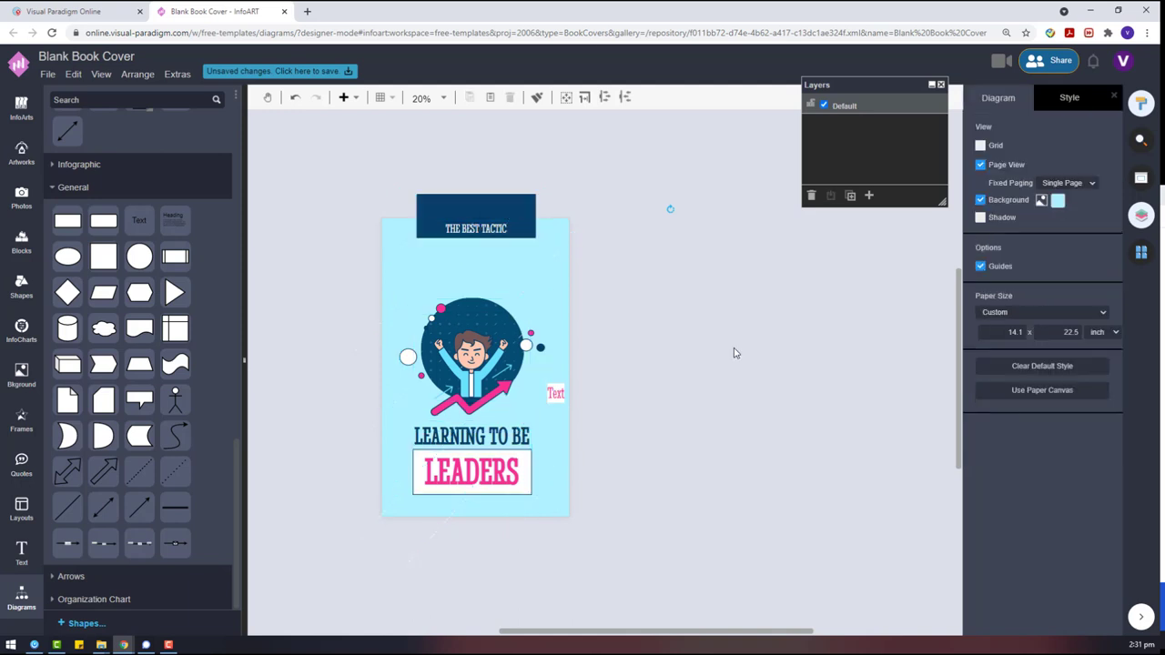
Delete all the dashed diagonal lines and the stray pink Text box from the cover.
left_click(553, 260)
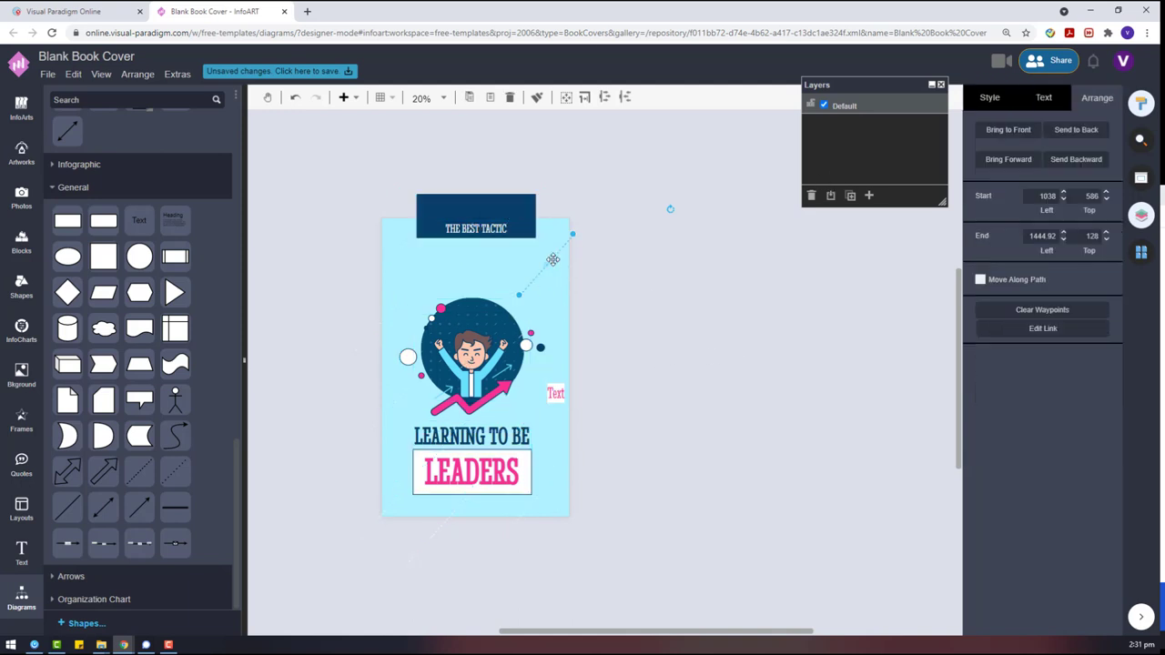
key("Delete")
left_click(398, 248)
key("Delete")
left_click(395, 307)
key("Delete")
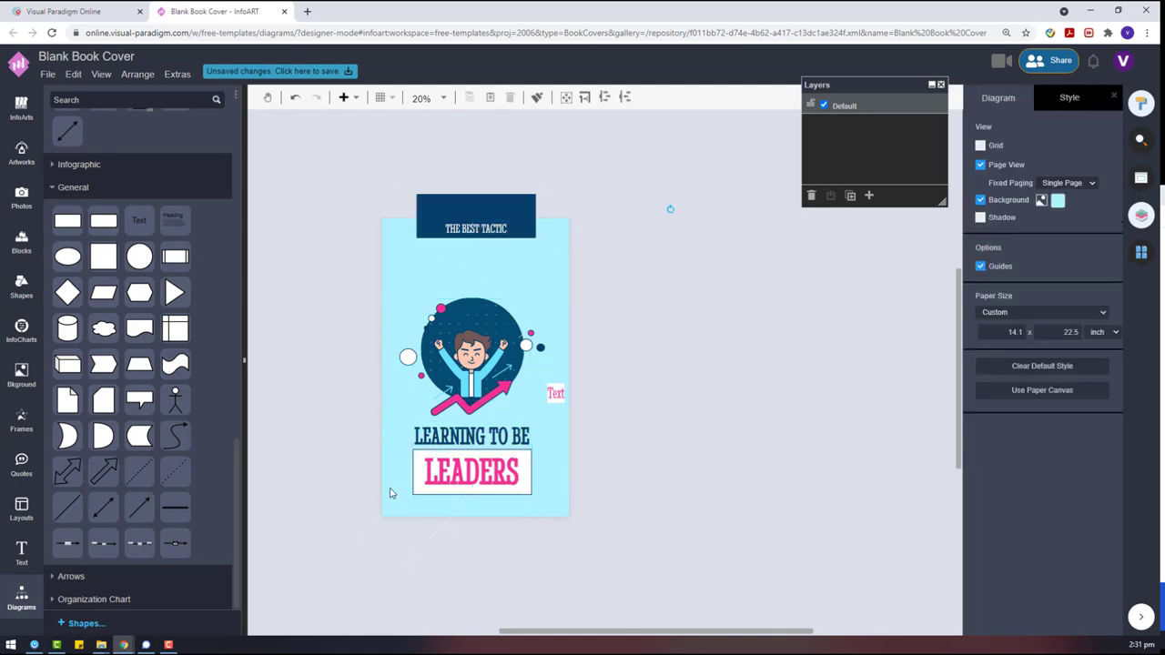
left_click(395, 500)
key("Delete")
left_click(555, 477)
key("Delete")
left_click(565, 395)
key("Delete")
left_click(672, 207)
left_click_drag(785, 362, 583, 136)
left_click(671, 208)
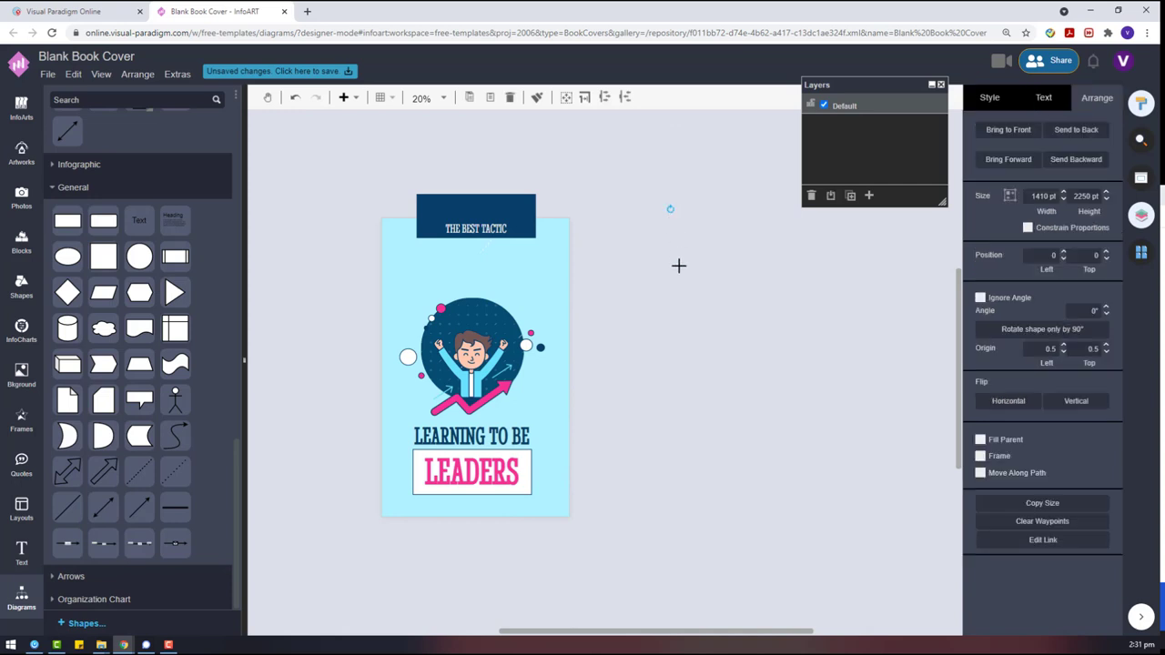
left_click(824, 105)
left_click(824, 106)
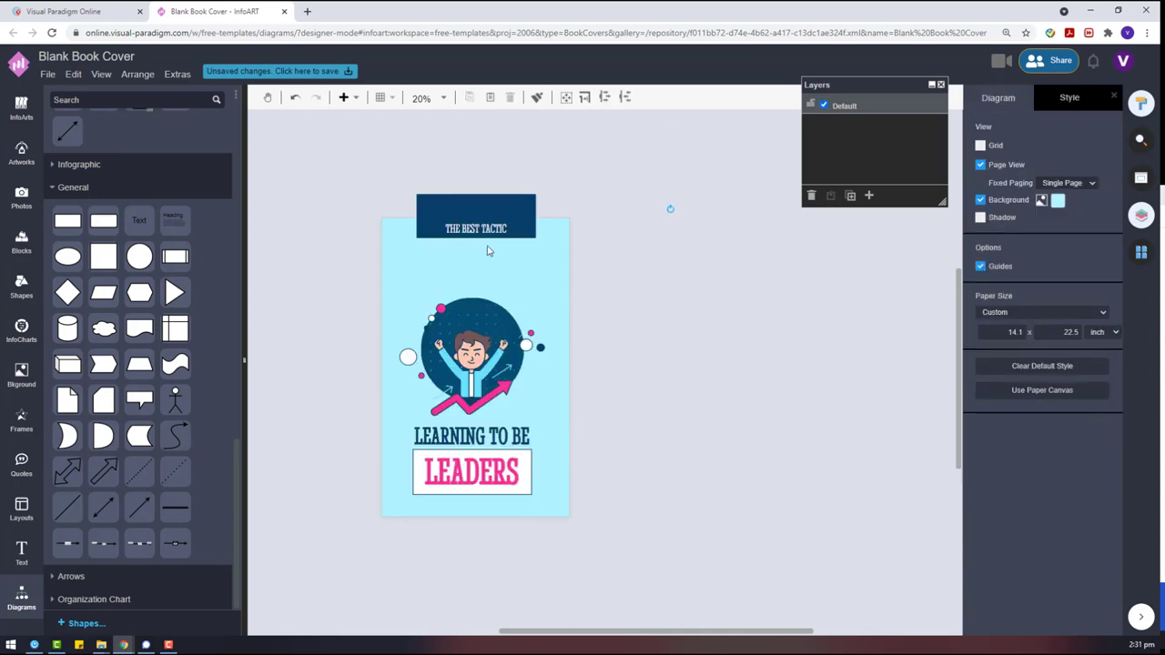
Group the man illustration with all its circles and move it slightly up, centred on the page.
left_click_drag(359, 291, 652, 442)
left_click(442, 412, "shift")
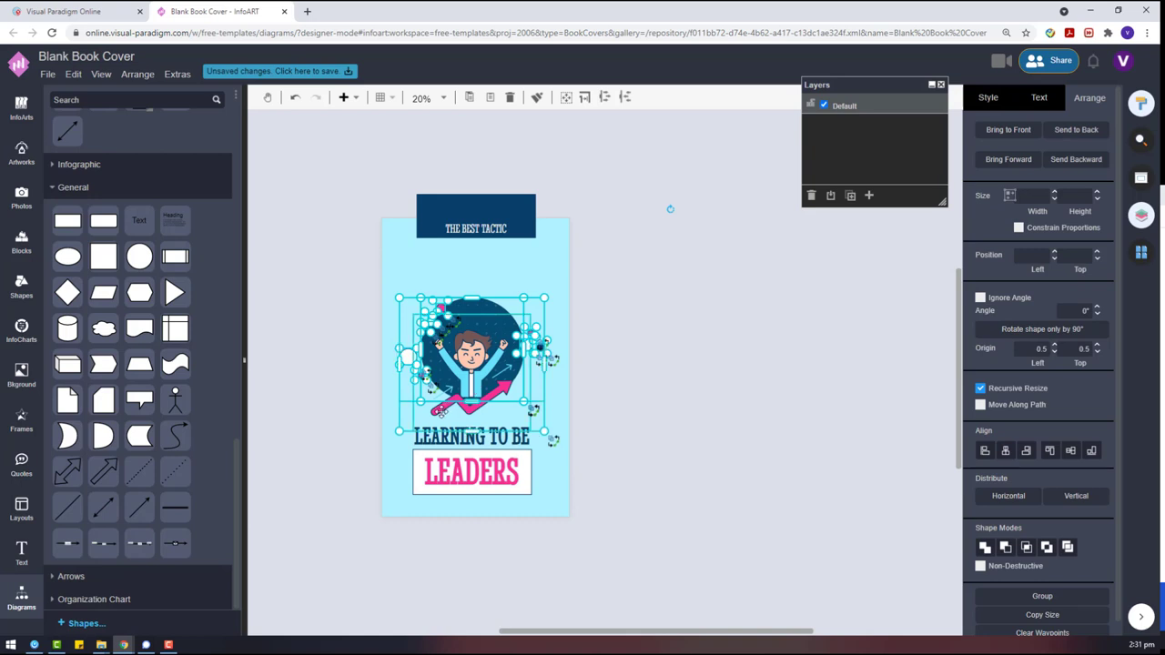
key("ctrl+g")
left_click_drag(478, 350, 482, 333)
left_click(623, 531)
Move LEARNING TO BE and LEADERS slightly up and centre them and the THE BEST TACTIC banner on the page.
left_click_drag(622, 531, 410, 414)
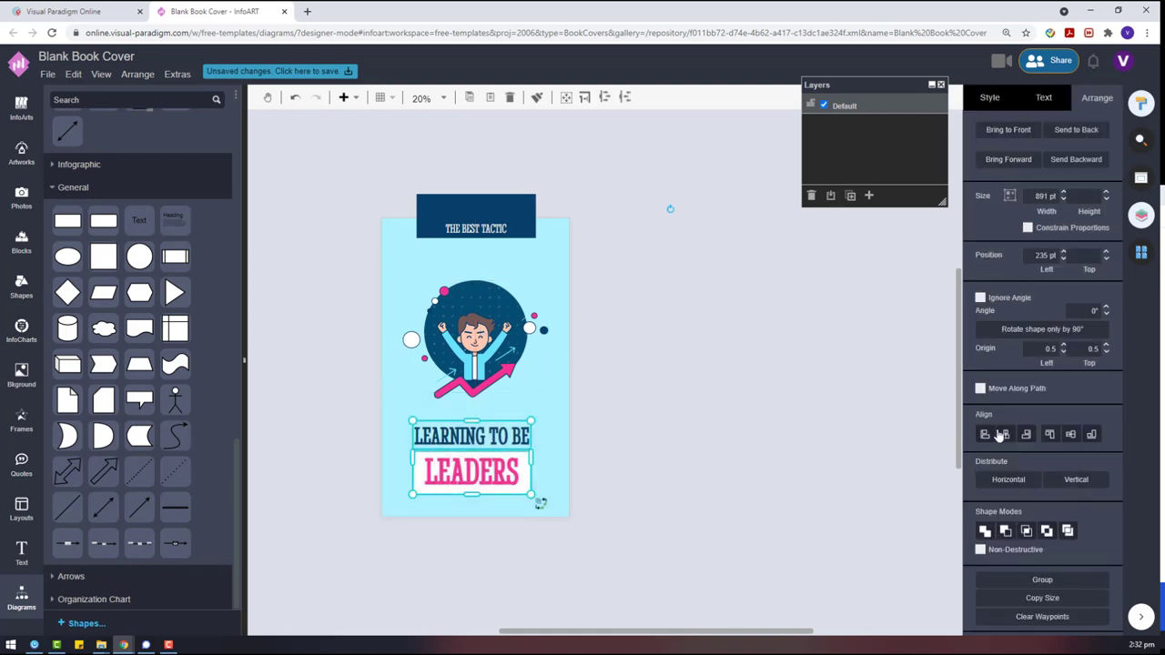
left_click_drag(476, 433, 481, 427)
left_click(487, 210)
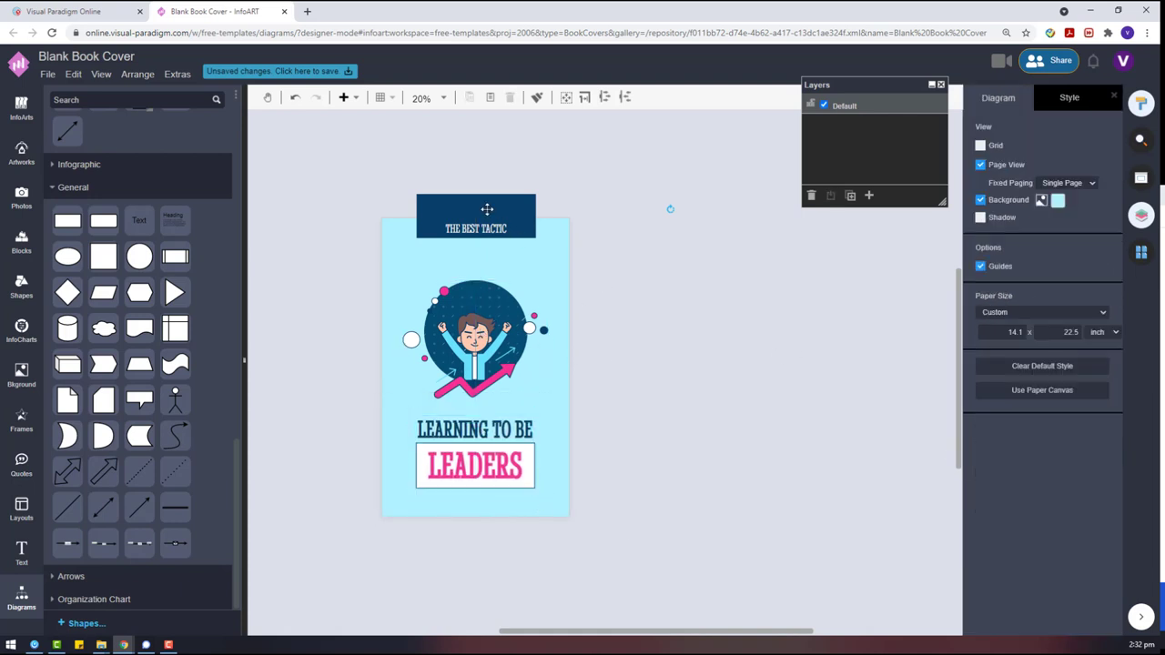
left_click(485, 222)
left_click(486, 210, "shift")
left_click_drag(471, 228, 471, 227)
left_click(665, 245)
left_click(488, 230)
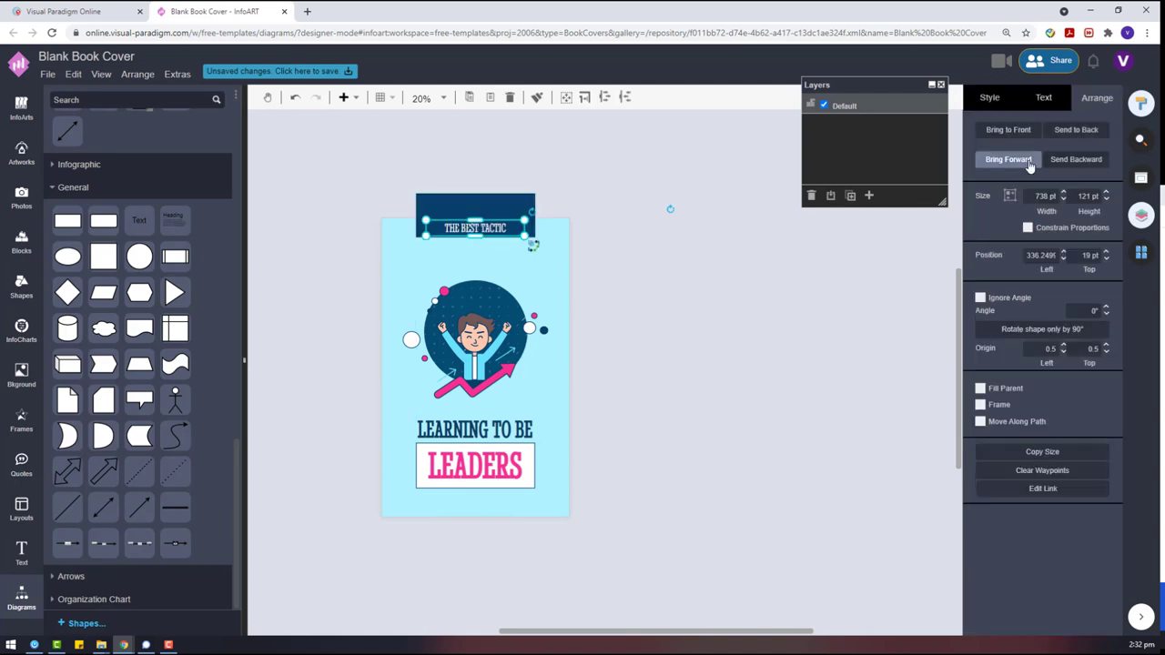
Apply the dark blue patterned background from the Stellar collection to the cover.
left_click(21, 373)
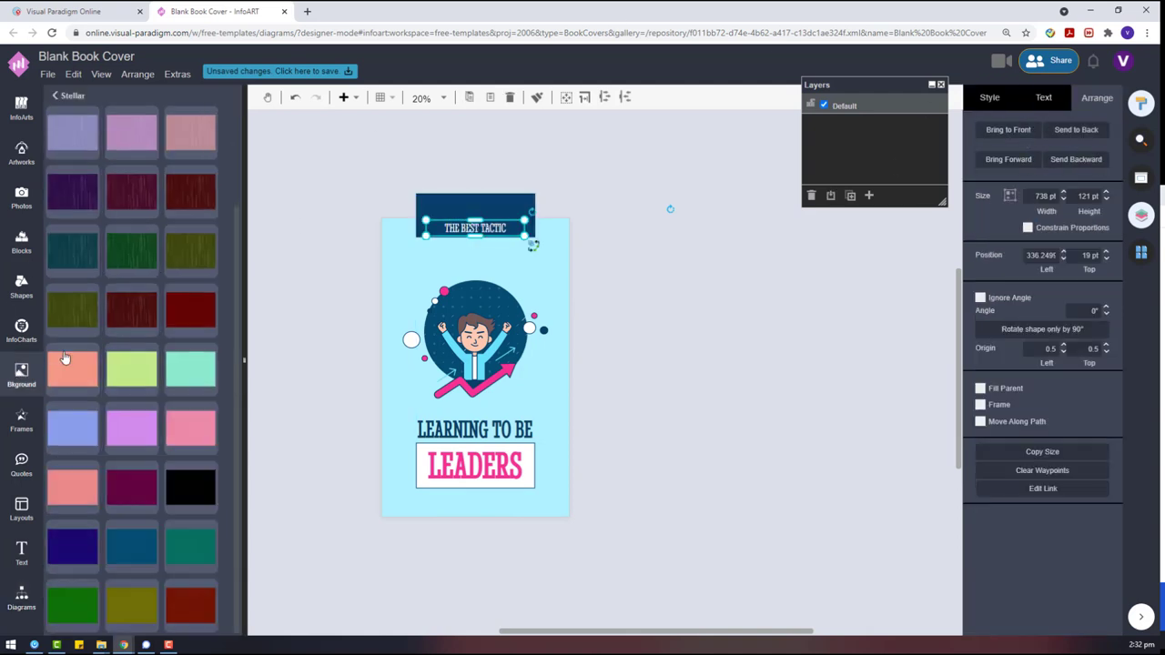
left_click(73, 266)
left_click(121, 549)
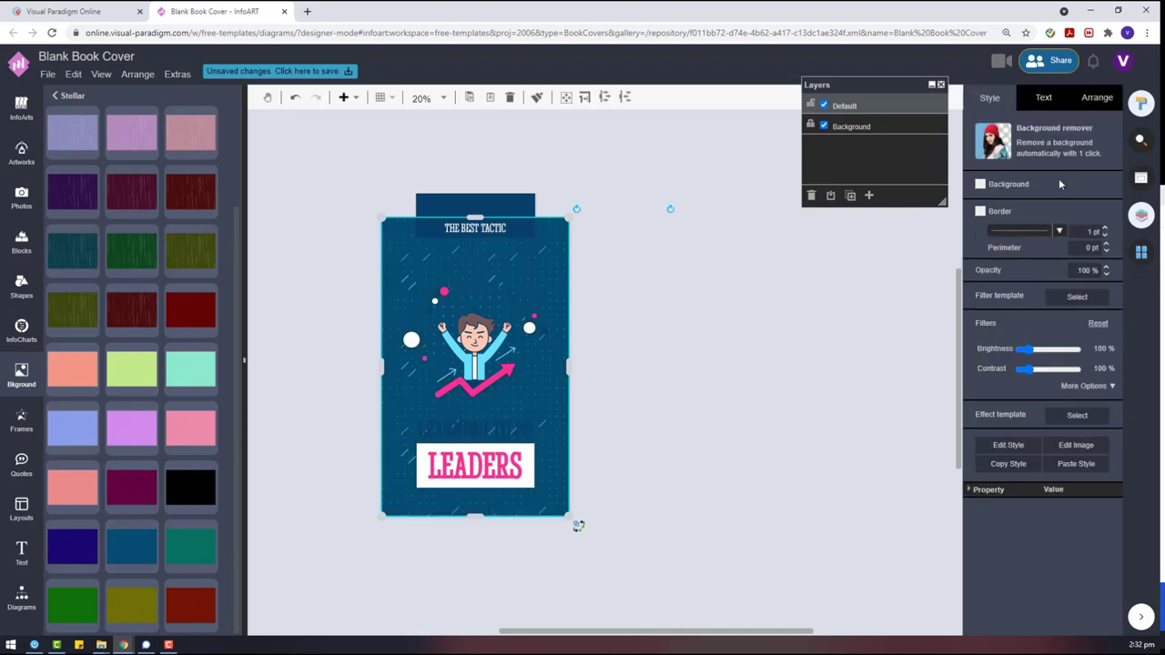
Try the patterned background at 10% opacity and settle on 20%.
left_click(1076, 265)
type("10")
key("Return")
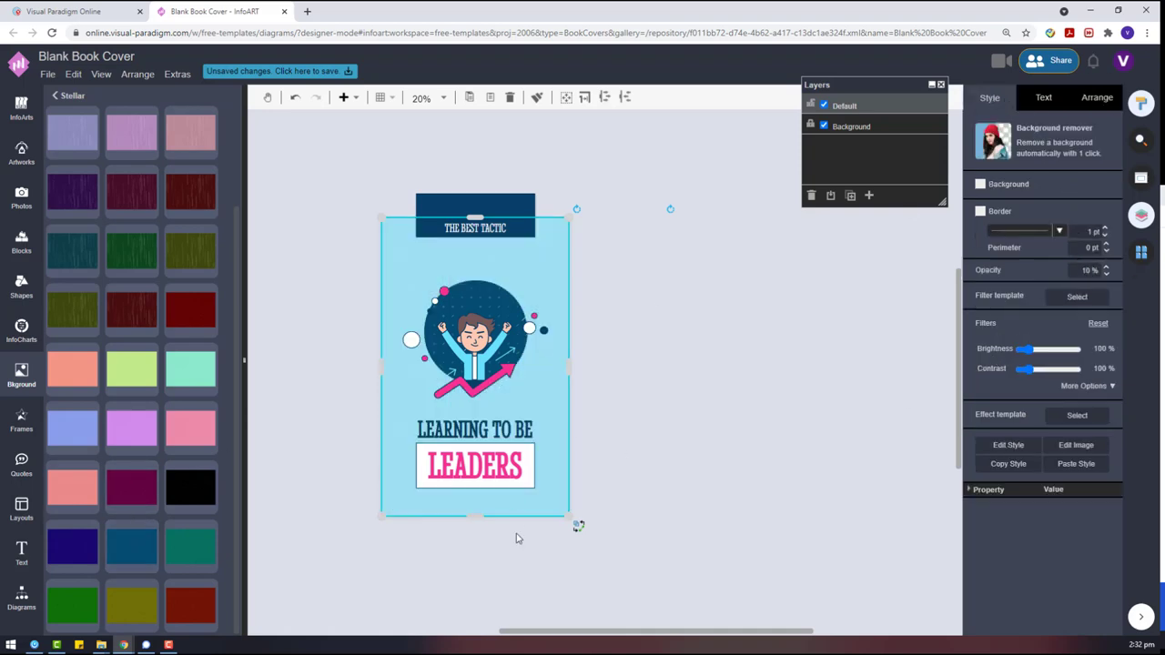
scroll(516, 538, "up", 2)
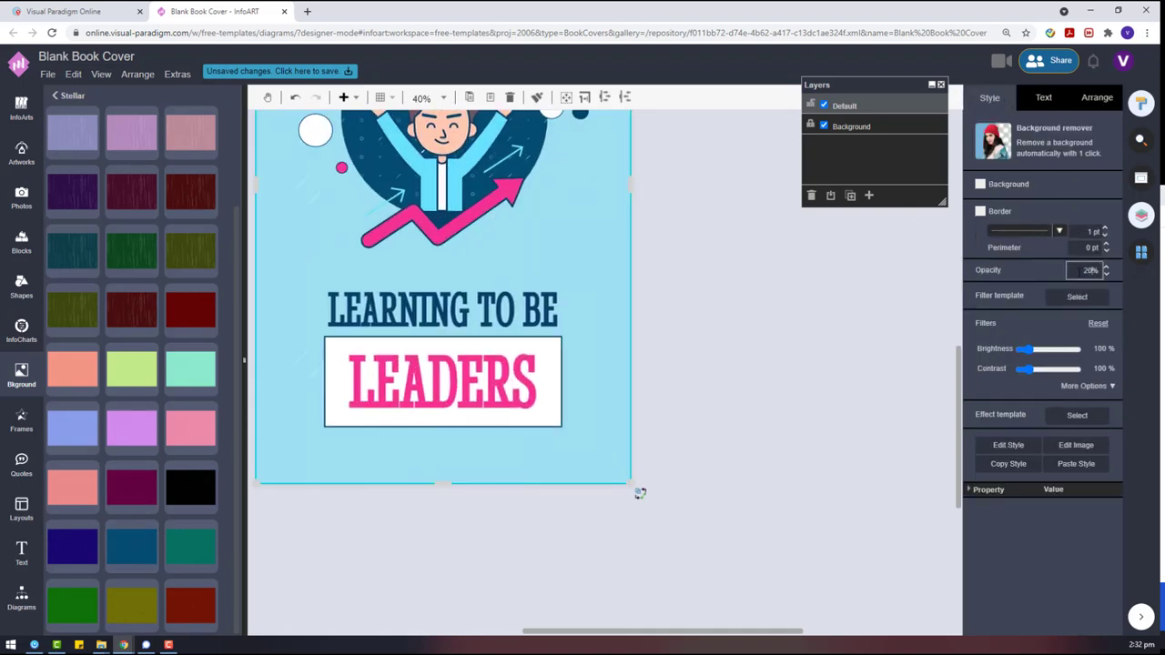
key("Return")
scroll(523, 314, "down", 2)
scroll(521, 325, "up", 2)
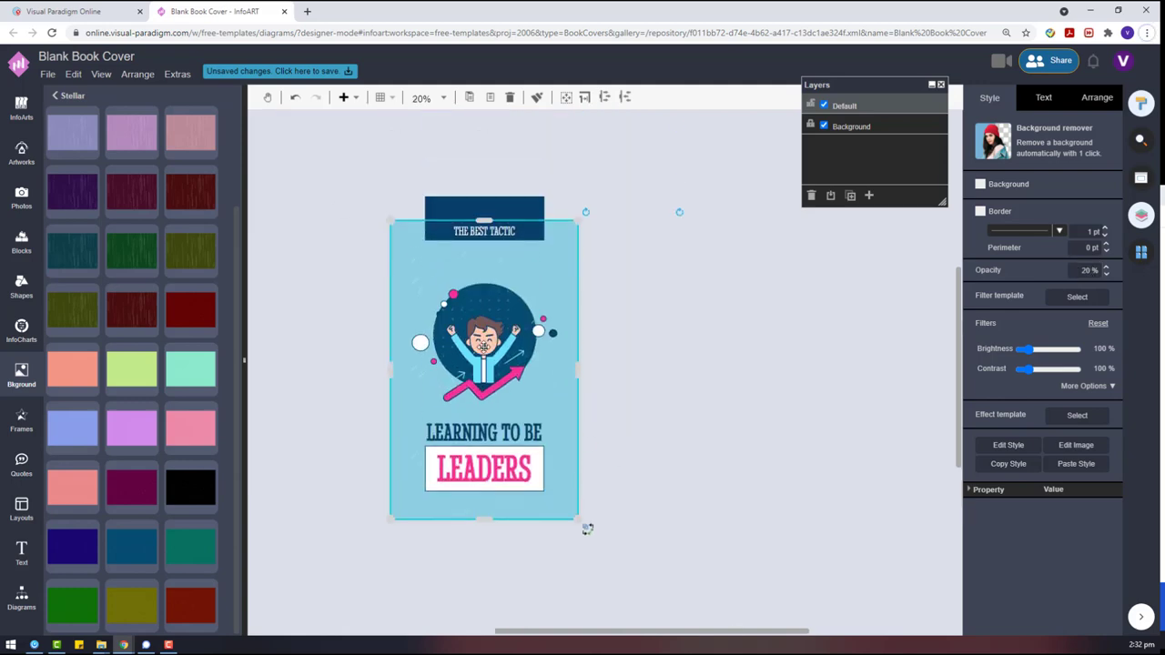
Recolour the two thin light blue arrows in the man illustration white.
left_click(483, 353)
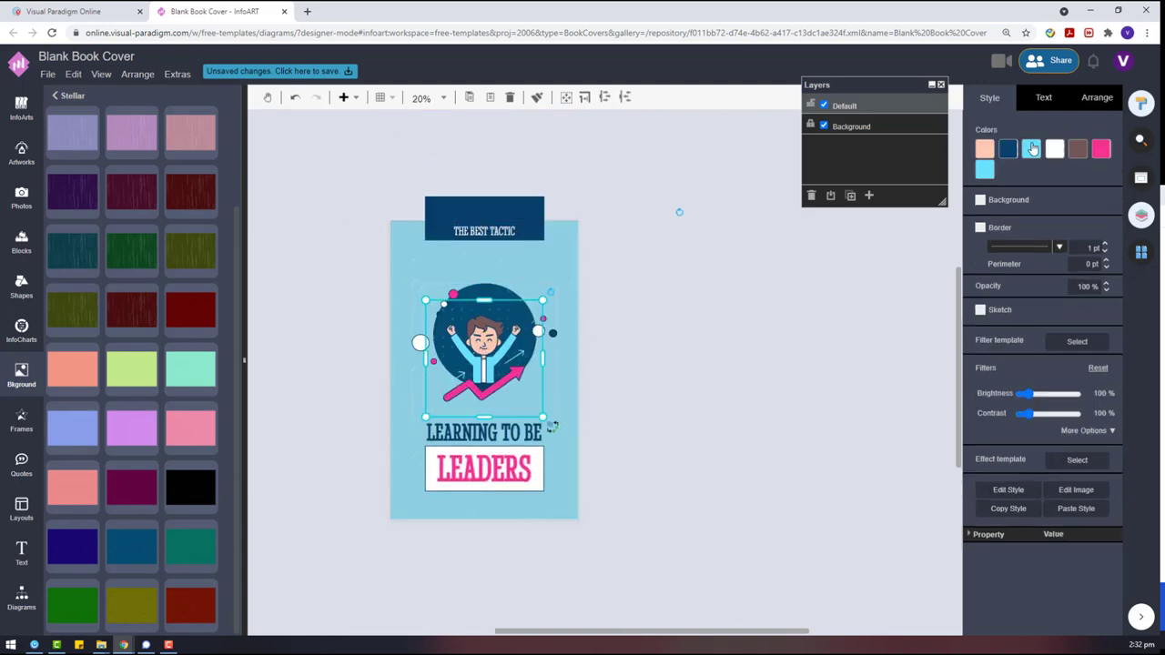
left_click(985, 172)
left_click(770, 279)
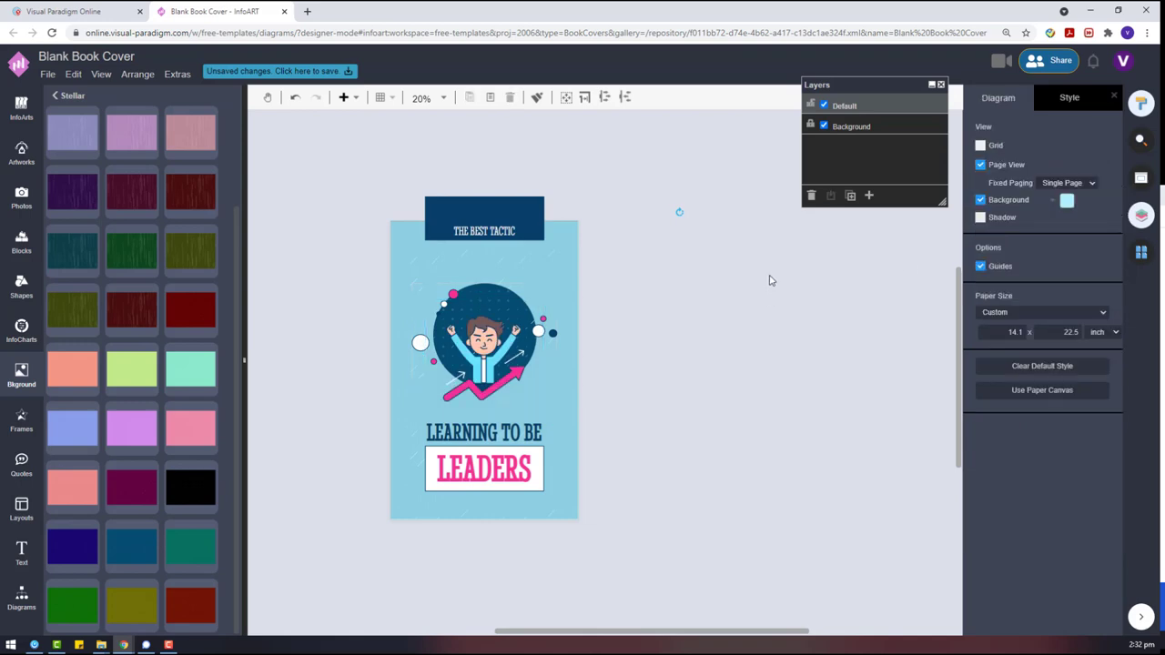
Rename the file as Leadership Tactics Book Cover.
left_click(81, 56)
left_click_drag(579, 258, 509, 264)
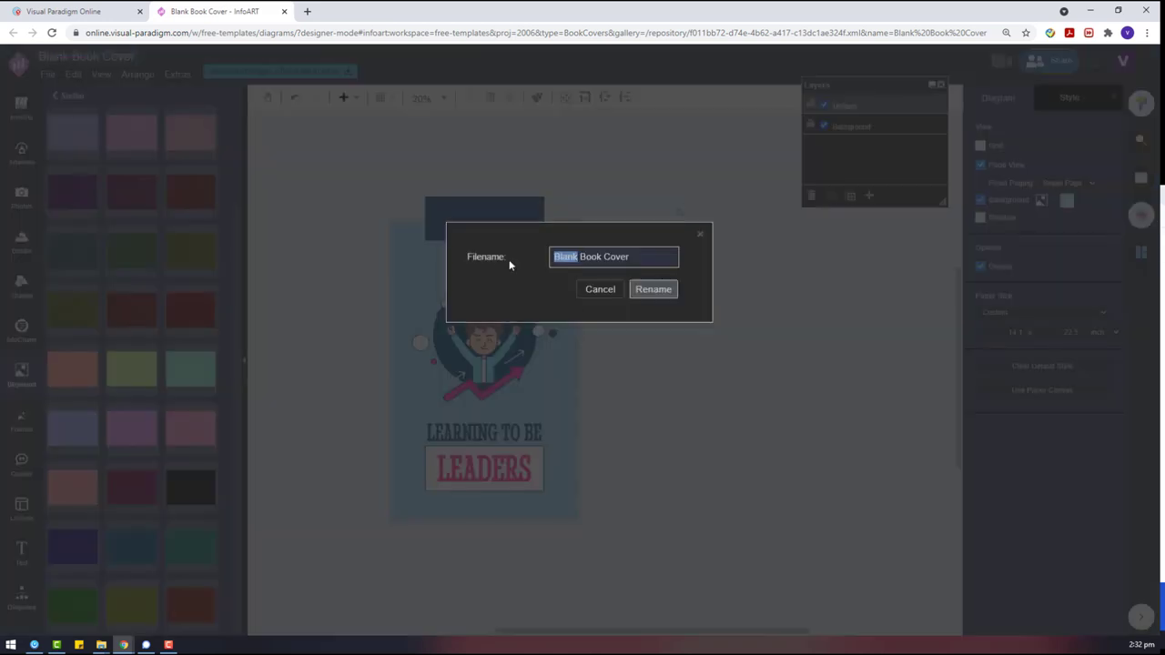
type("Book")
key("BackSpace")
key("BackSpace")
key("BackSpace")
key("BackSpace")
type("Leadership Tactic")
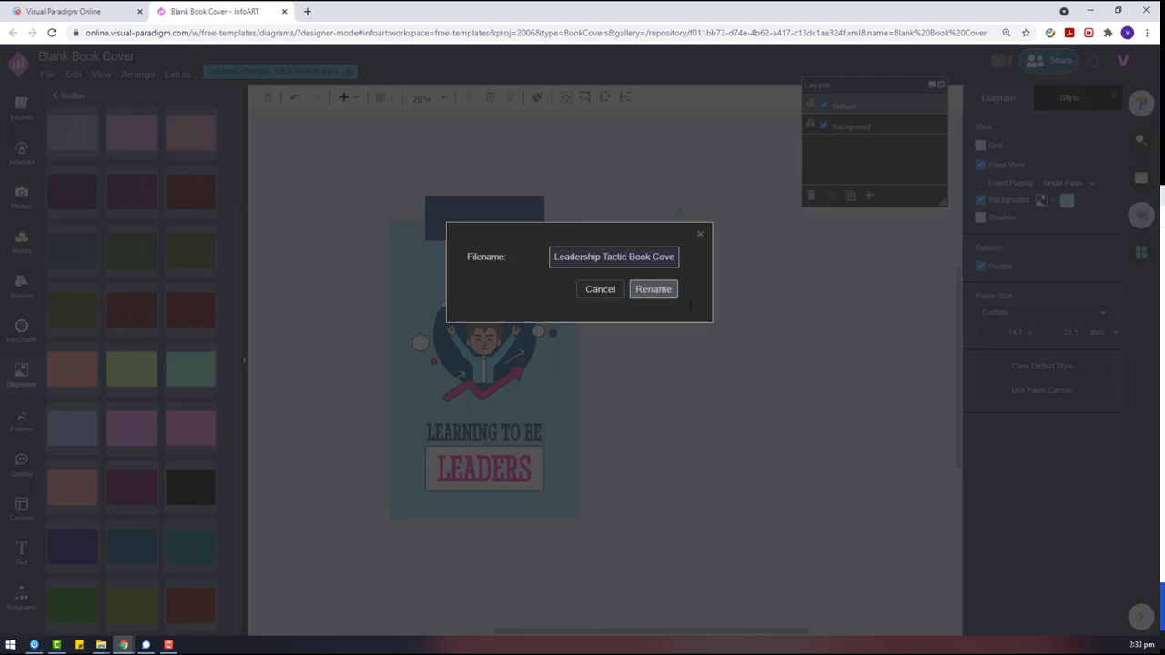
type("s")
left_click(666, 291)
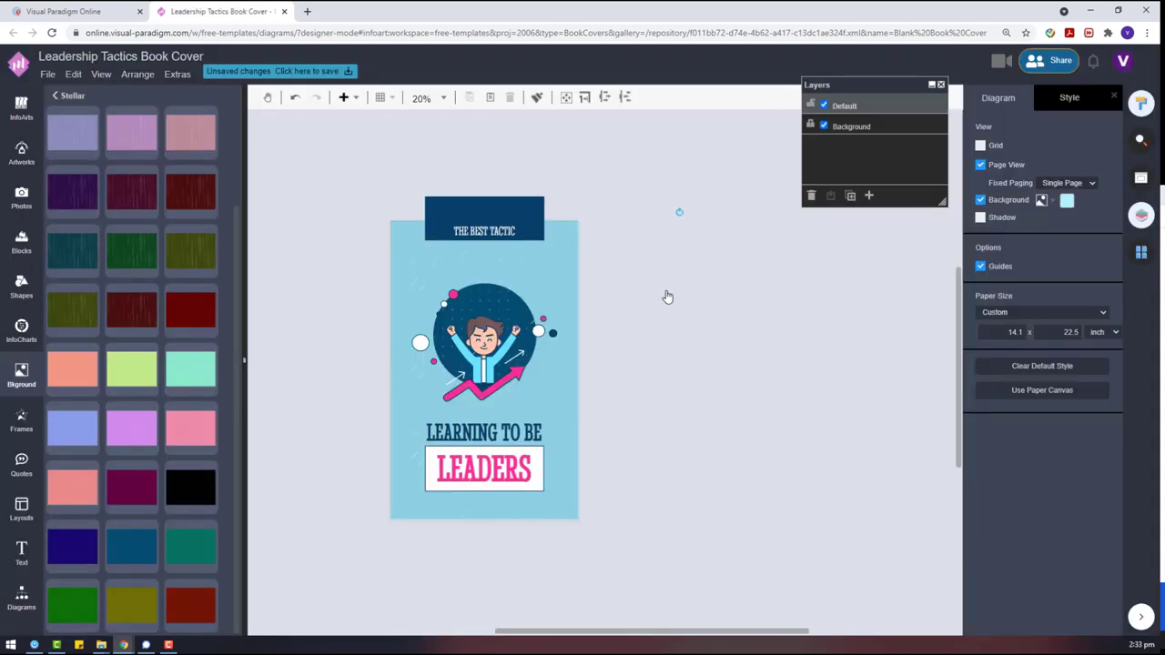
Save the renamed book cover to the online workspace.
left_click(47, 73)
left_click(70, 164)
left_click(486, 295)
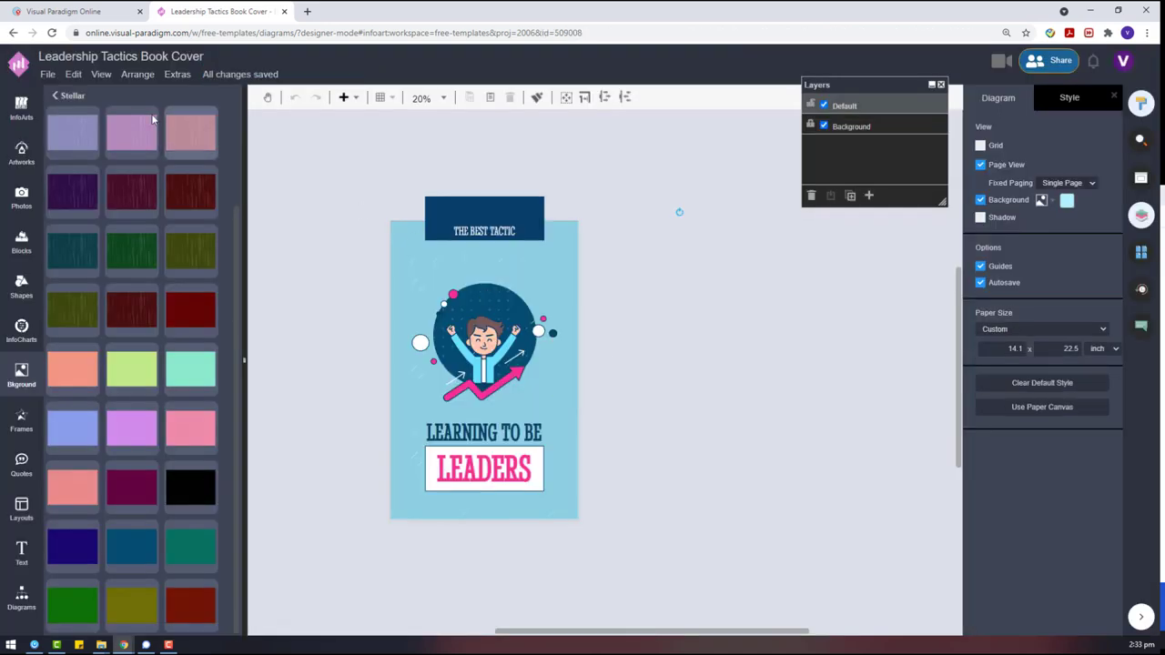
Export the cover as a JPG image at 100% zoom with no border, download it and open the downloaded file.
left_click(47, 74)
mouse_move(211, 310)
left_click(238, 297)
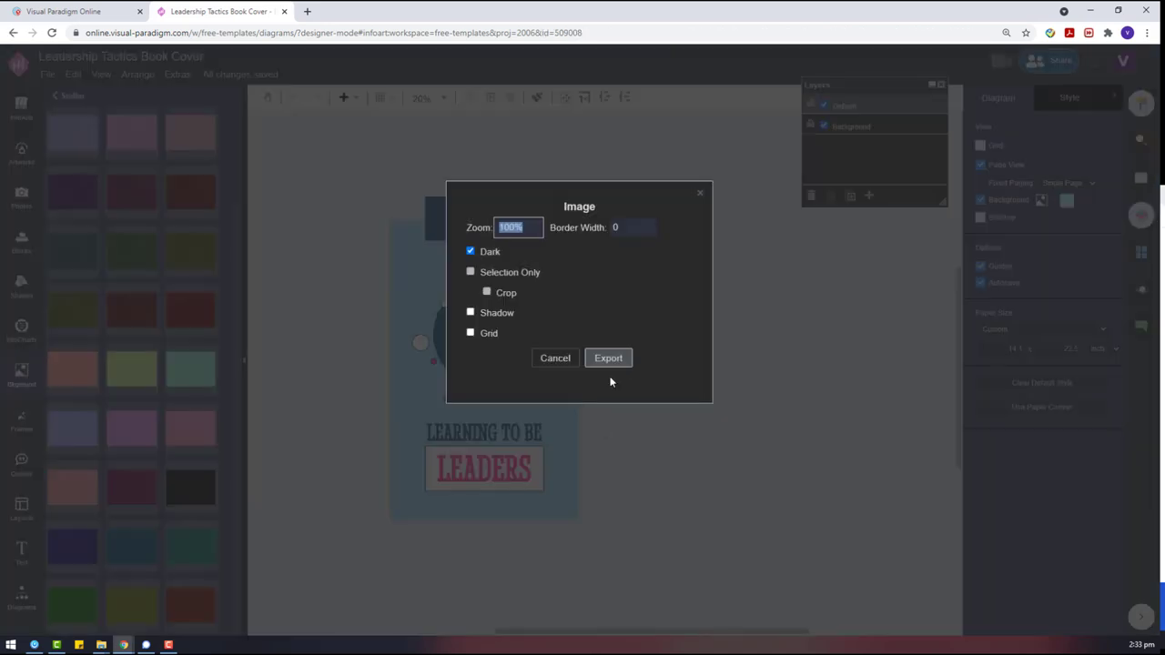
left_click(606, 357)
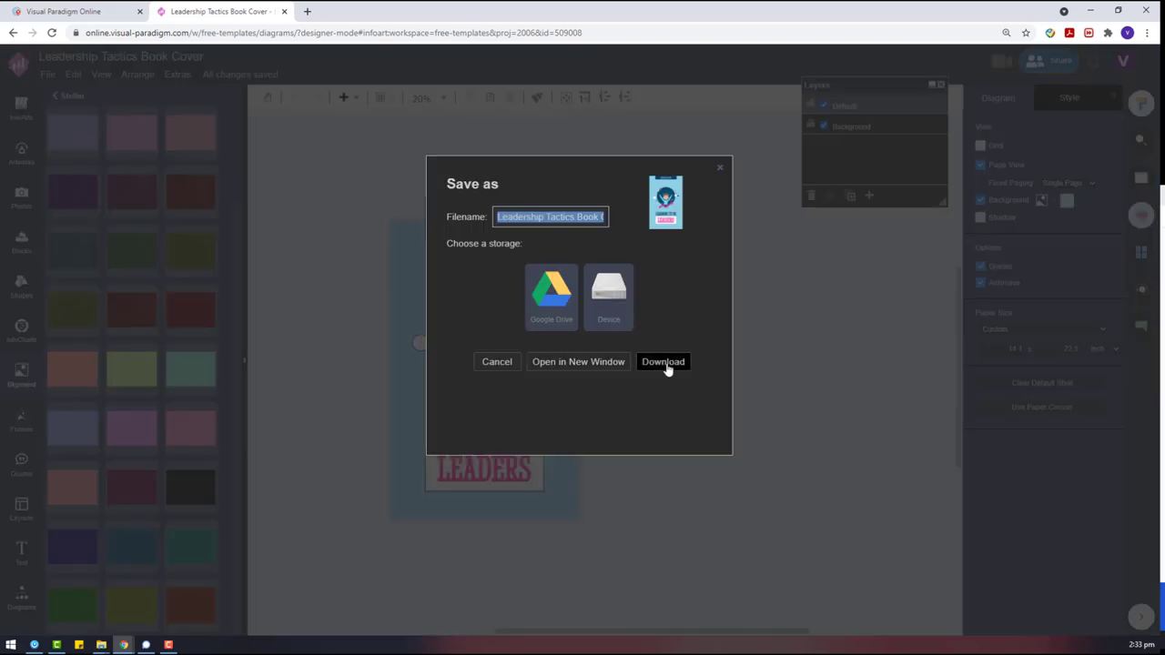
left_click(665, 364)
left_click(73, 619)
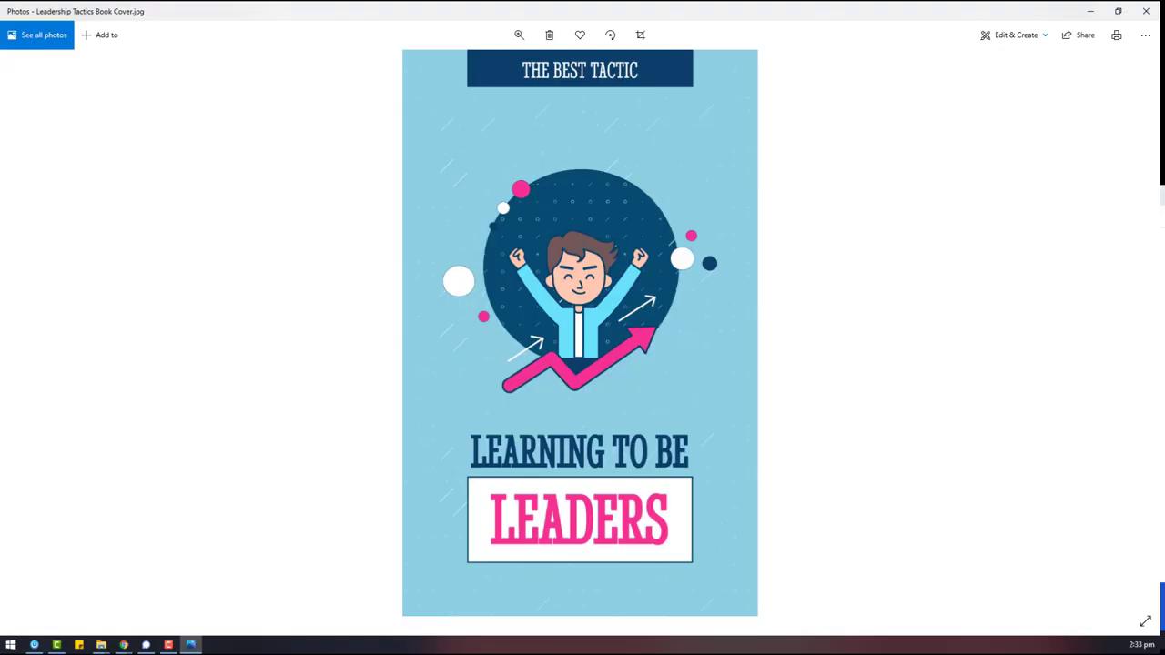